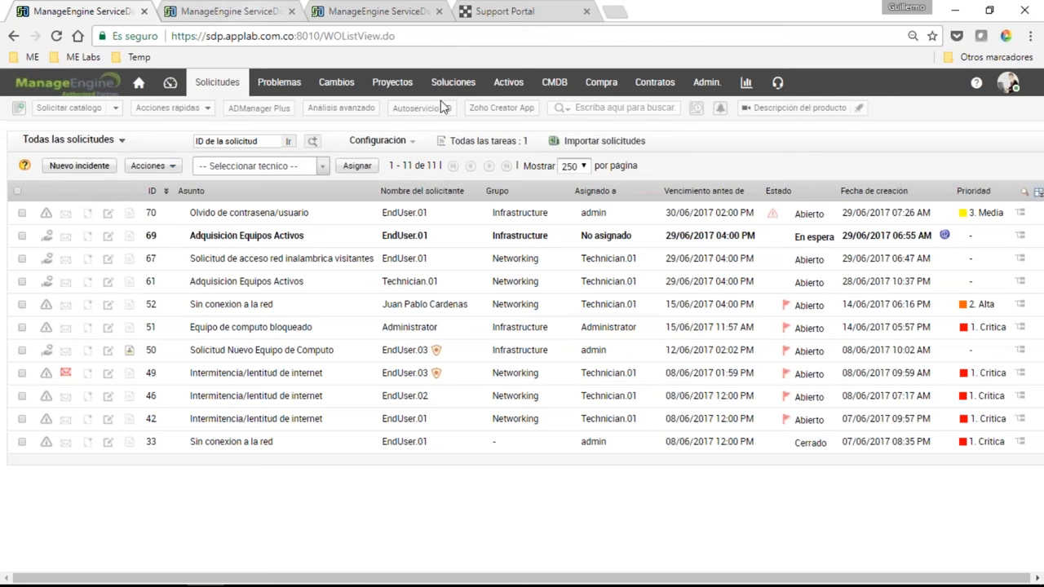
Look over the administrator settings, and open the request catalog to view the templates under 01. Servicio de red
left_click(706, 83)
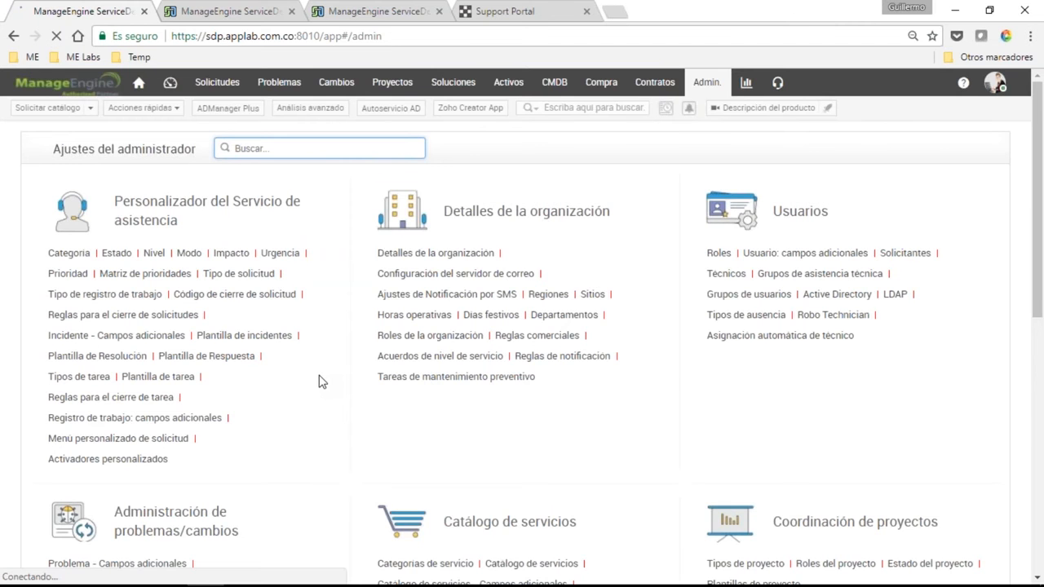
scroll(359, 382, "down", 1)
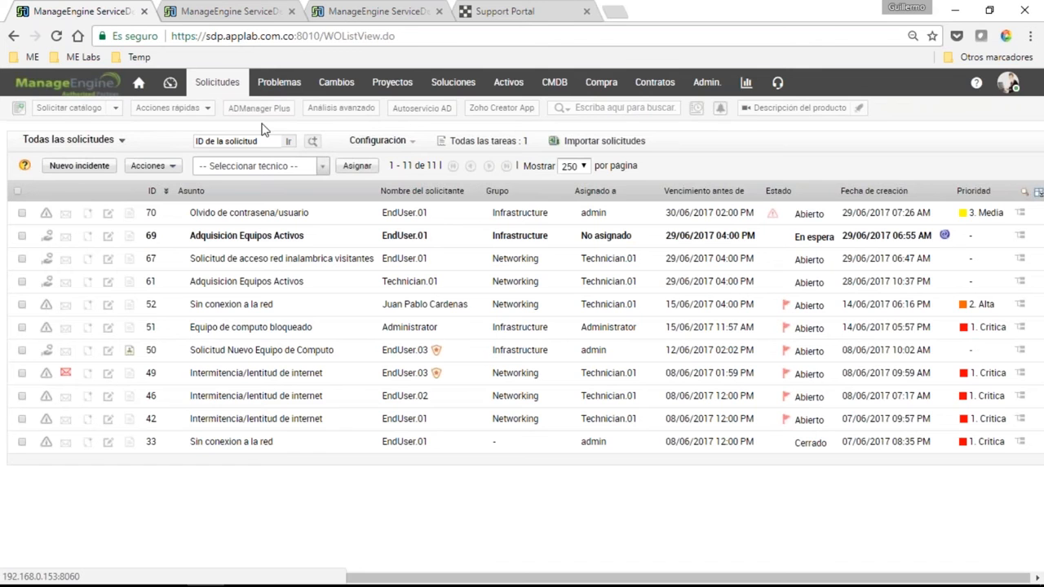
left_click(63, 117)
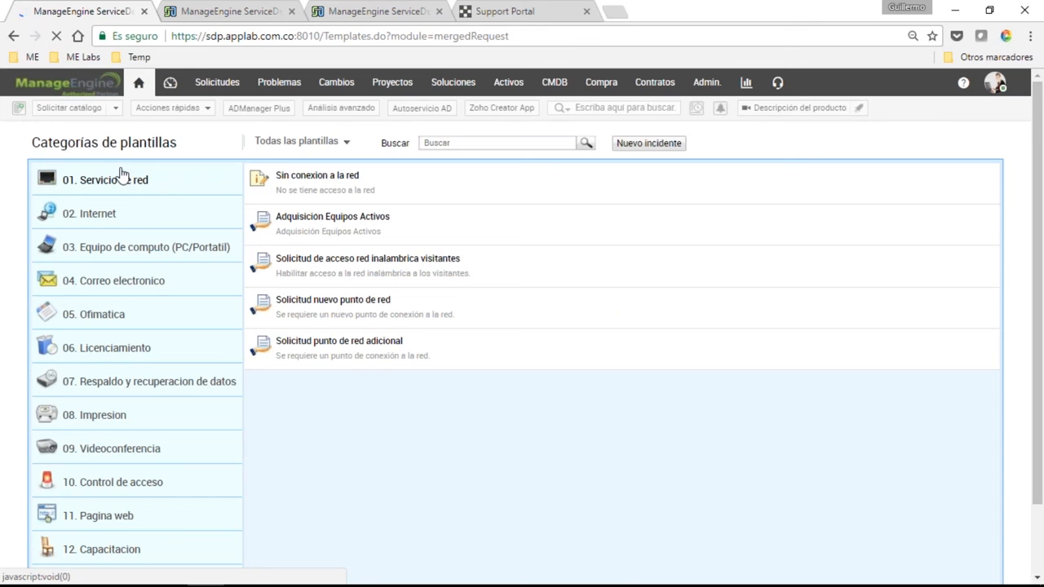
left_click(352, 181)
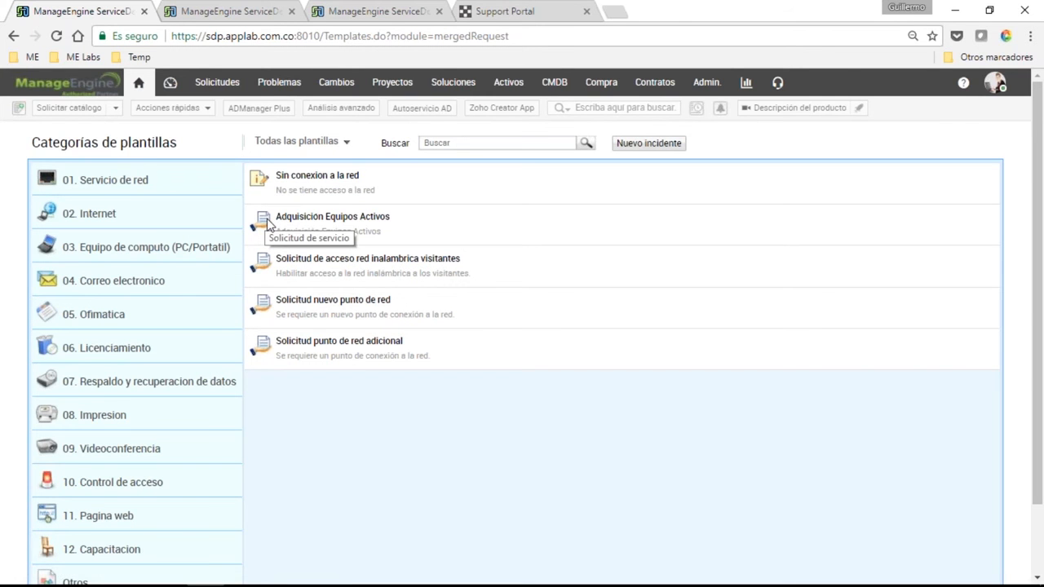
Open the service categories list in the administrator settings and compare it with the request catalog's template categories in the second browser tab
left_click(706, 83)
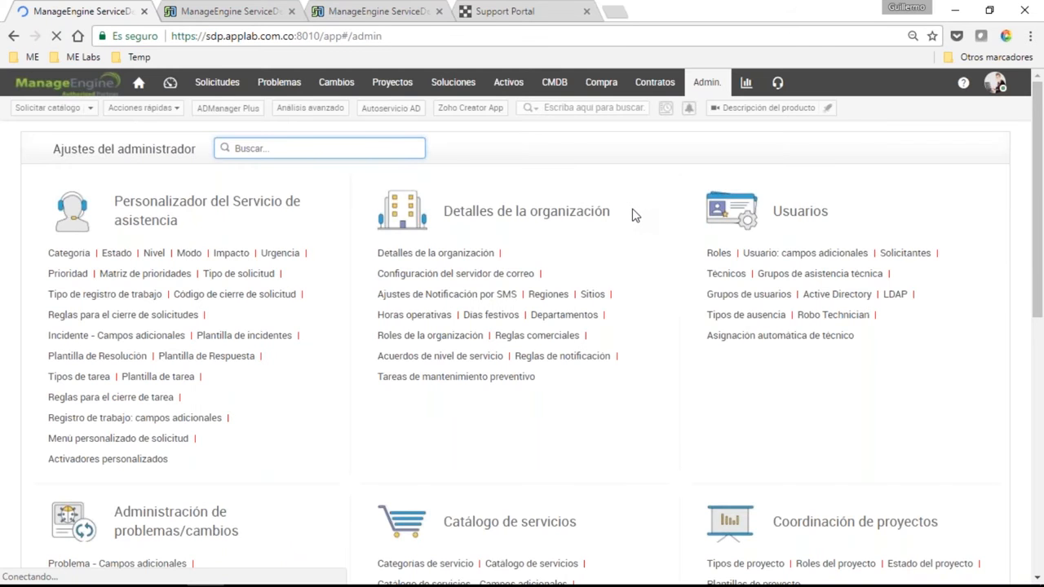
scroll(453, 295, "down", 2)
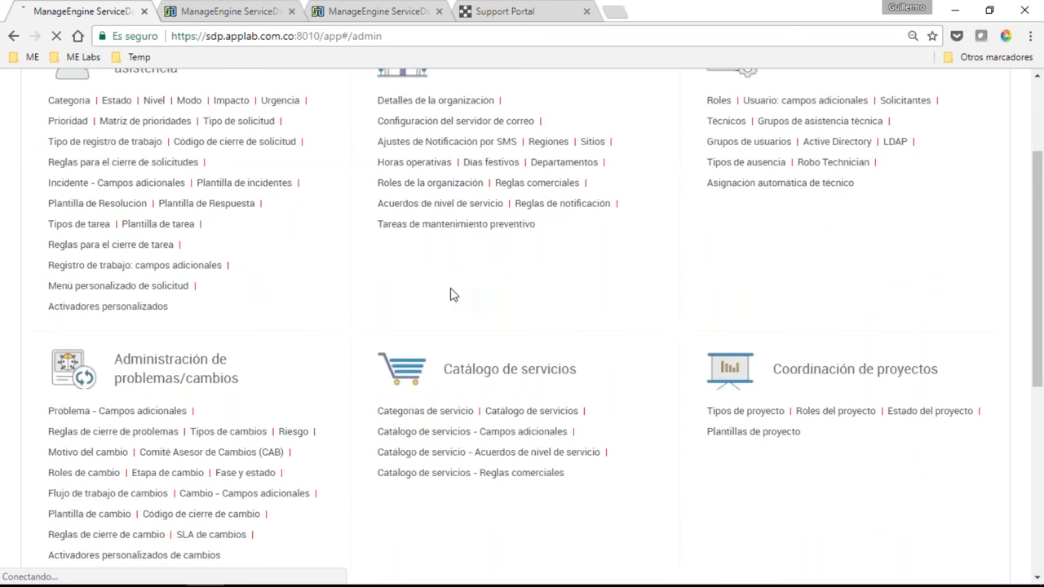
scroll(453, 295, "down", 1)
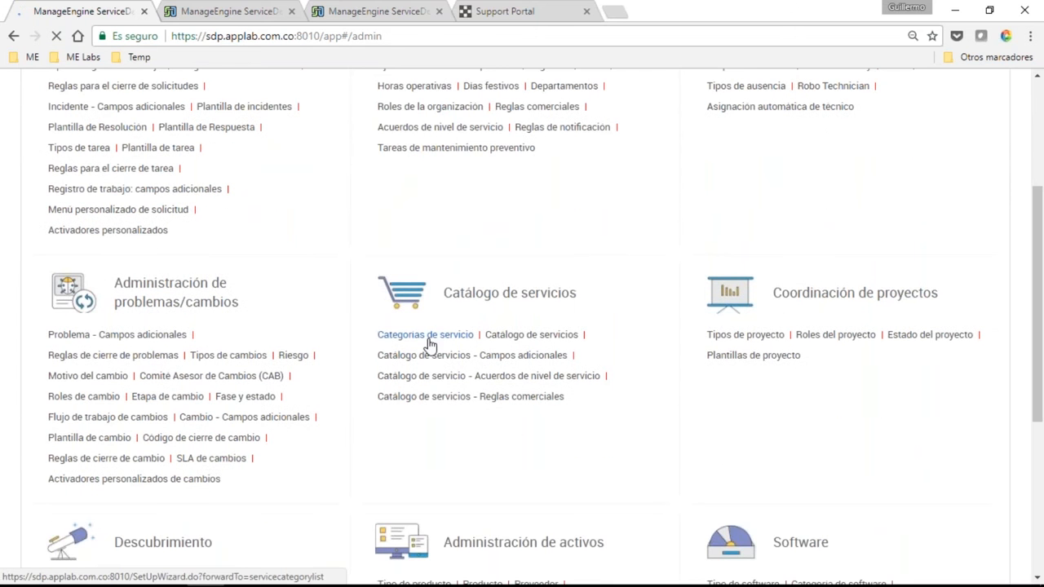
key("ctrl+Tab")
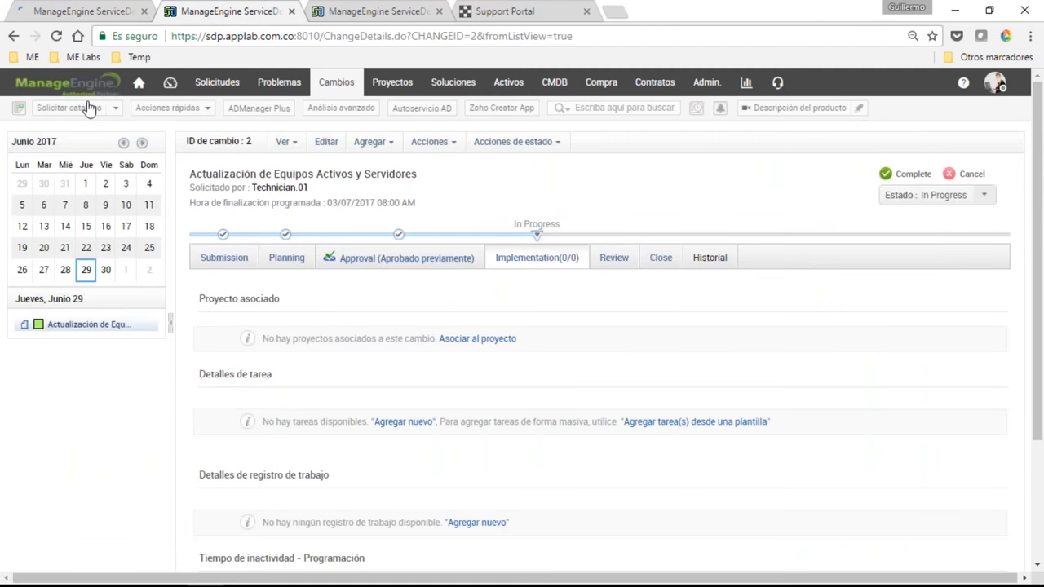
left_click(89, 109)
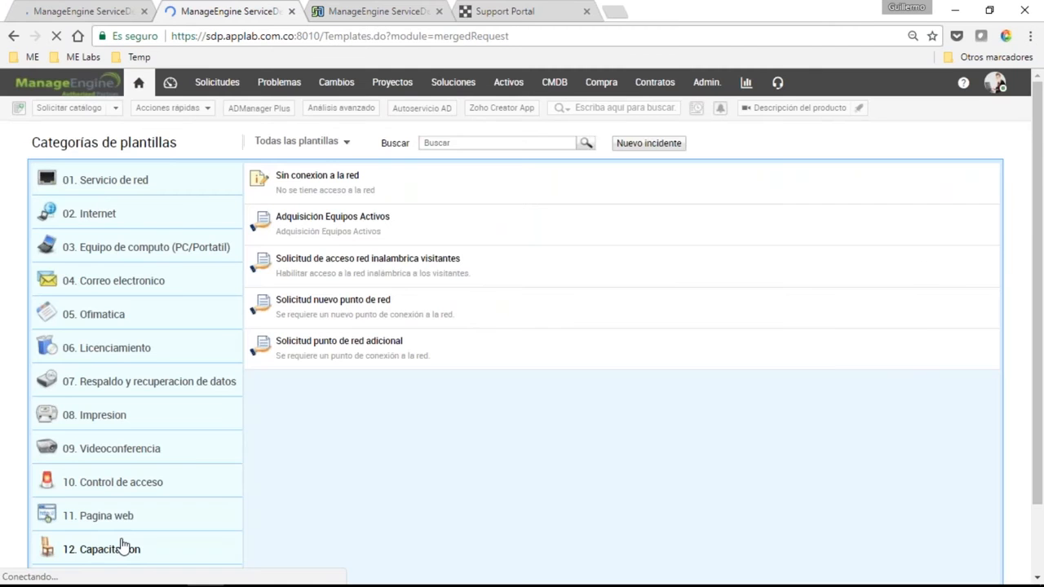
key("ctrl+shift+Tab")
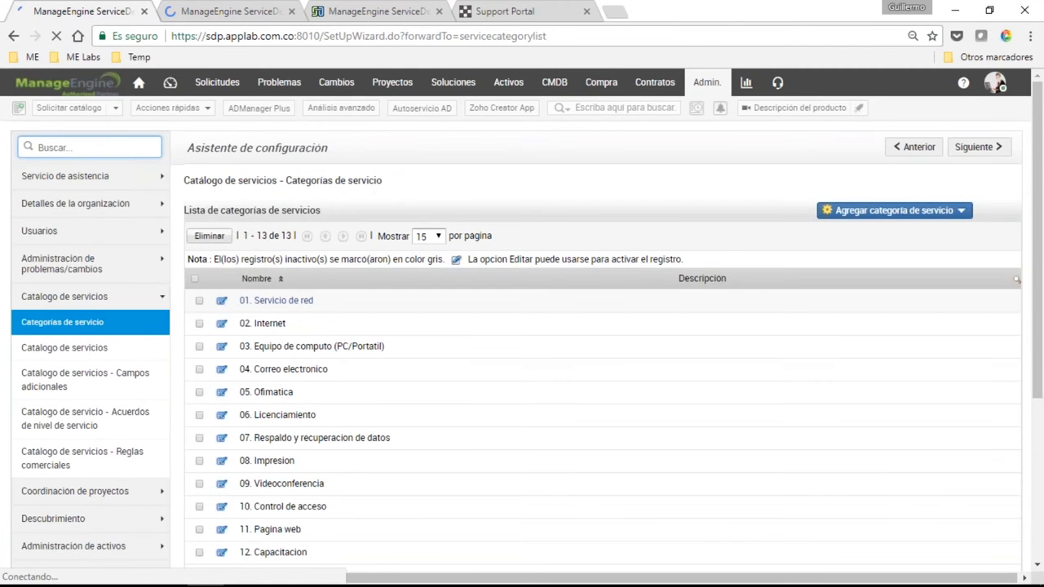
scroll(100, 256, "down", 1)
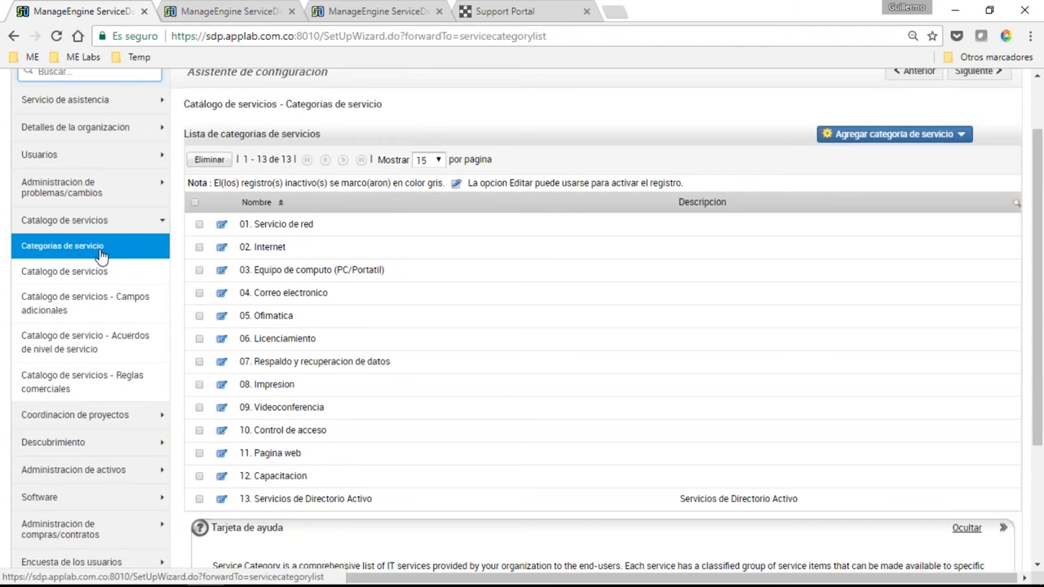
left_click(221, 10)
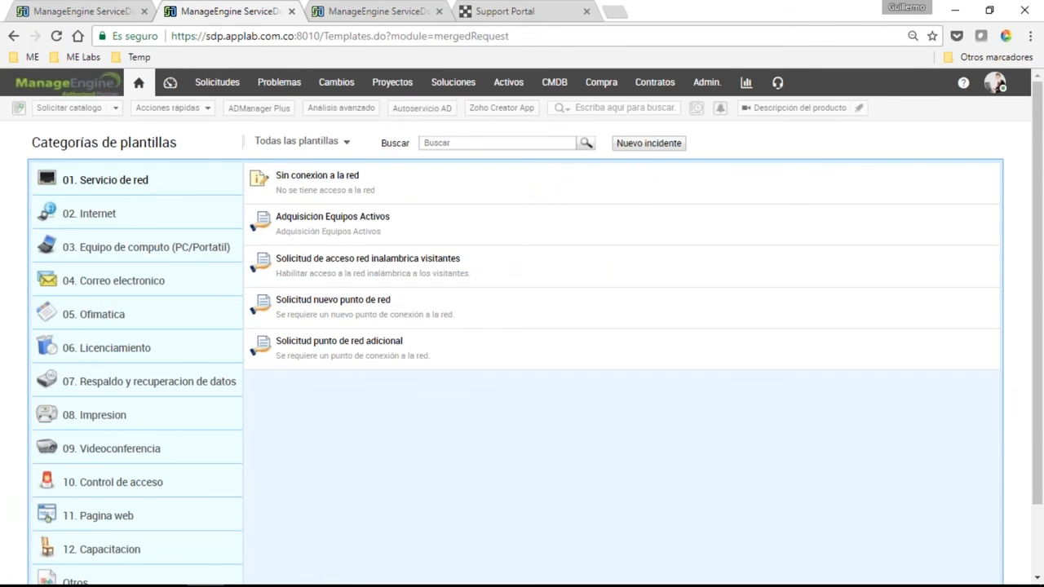
left_click(61, 15)
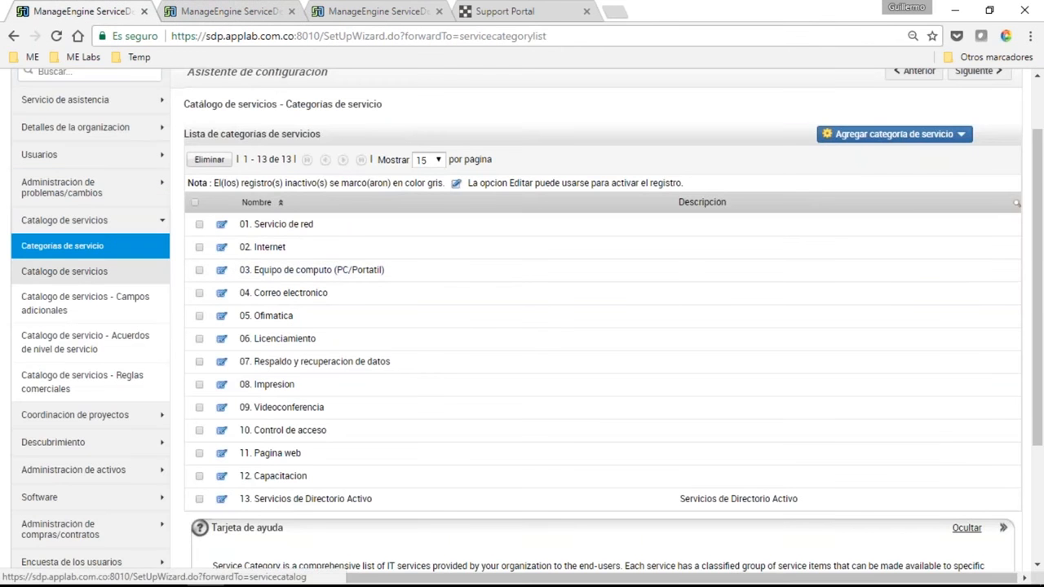
Open the Adquisición Equipos Activos service template for editing from the 01. Servicio de red category of the service catalog
left_click(63, 271)
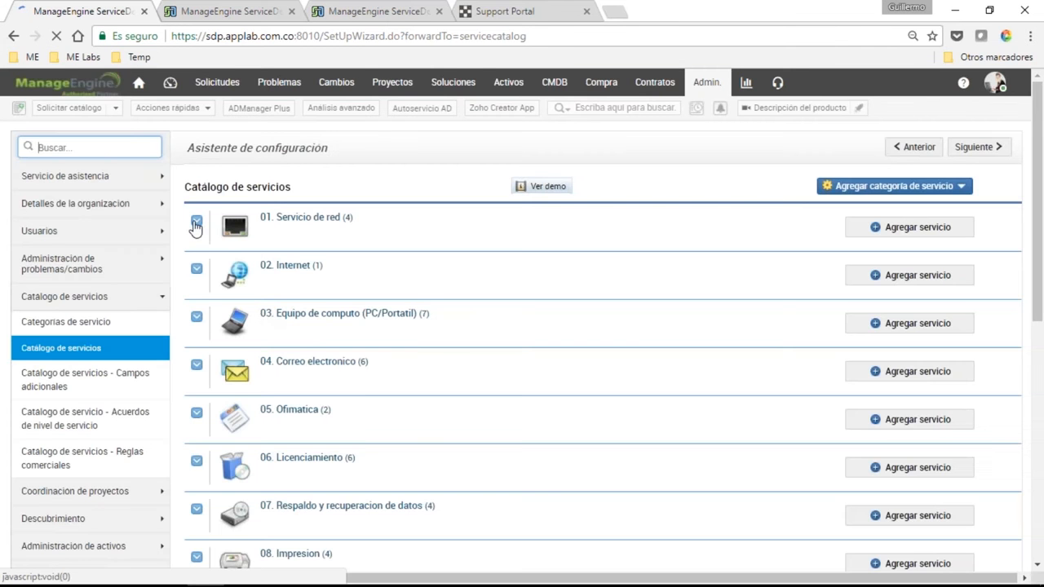
left_click(196, 223)
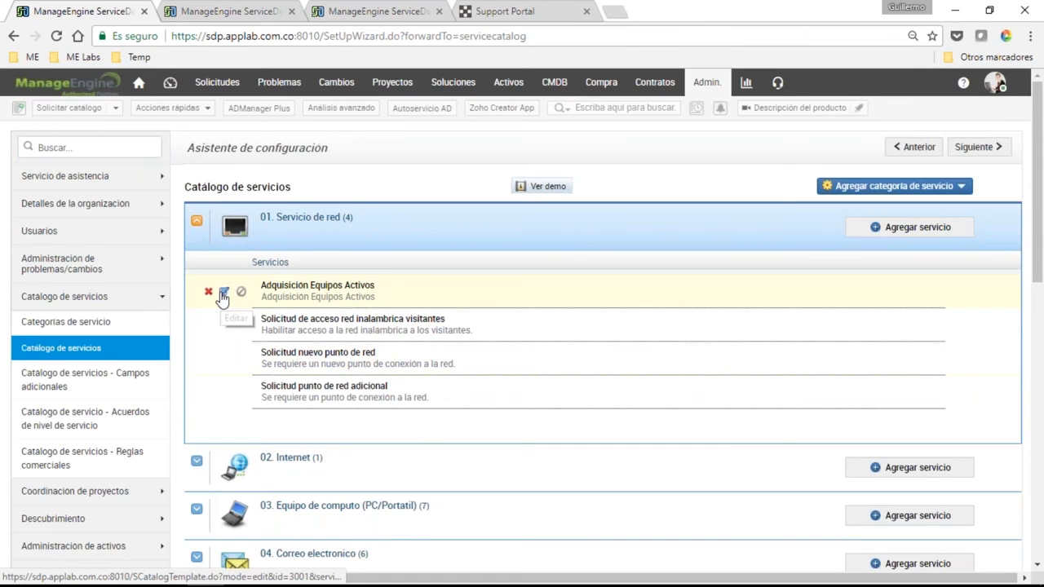
left_click(223, 295)
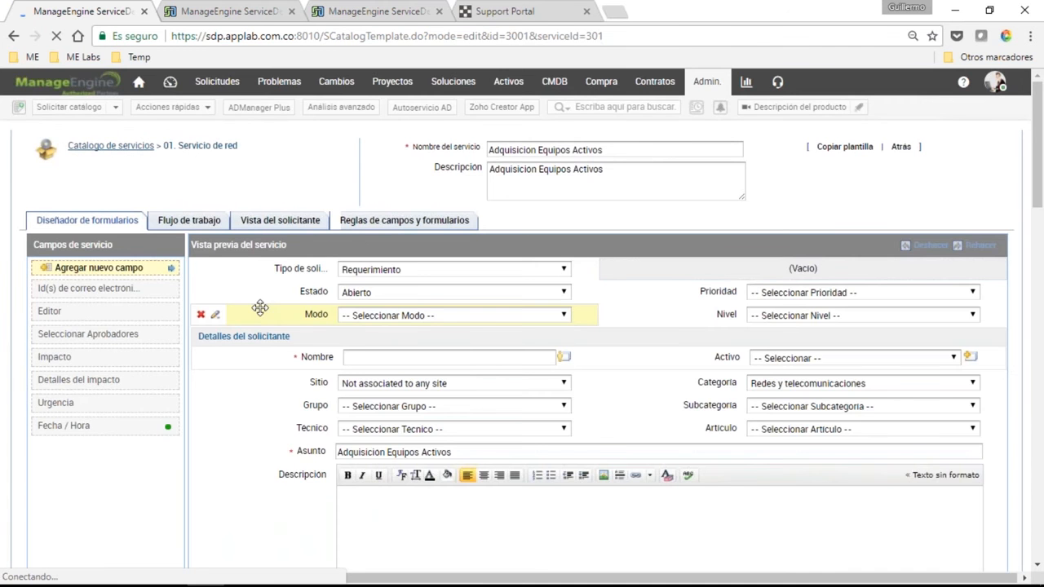
Examine the template's requester fields, description, resource info questions, associated groups and the user groups it can be shown to
scroll(261, 307, "down", 1)
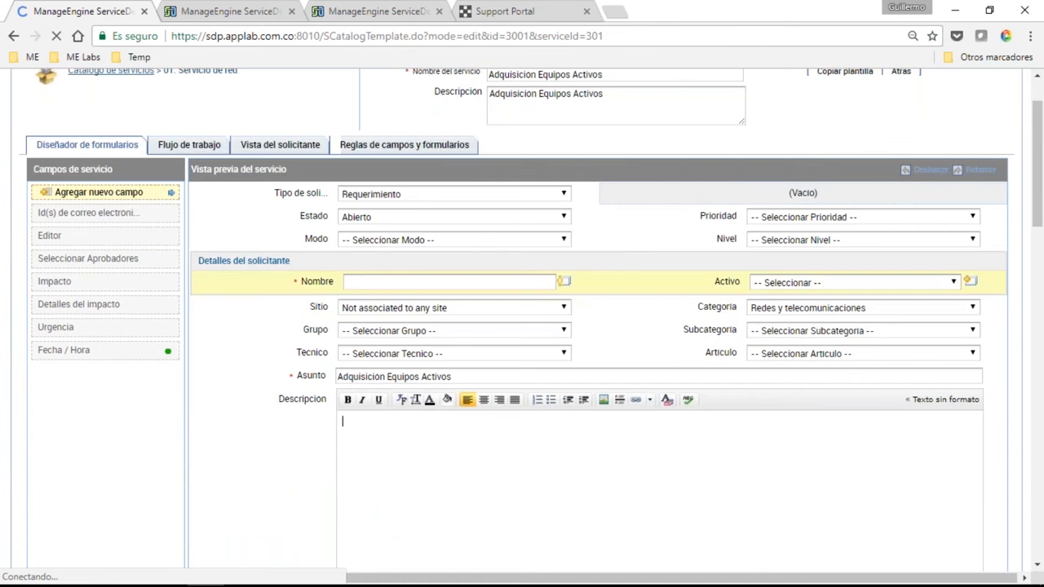
scroll(263, 422, "down", 4)
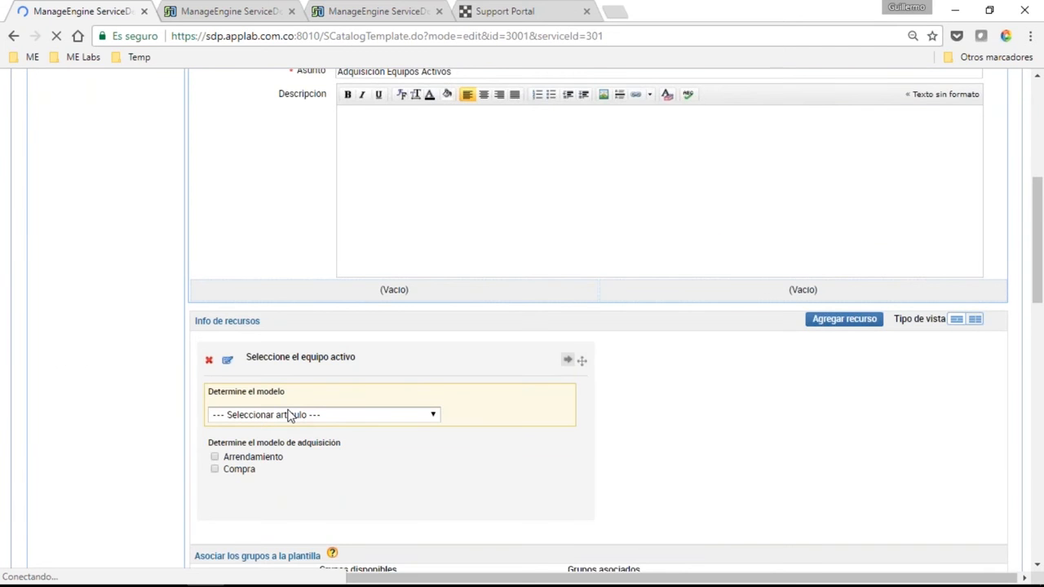
scroll(290, 415, "down", 1)
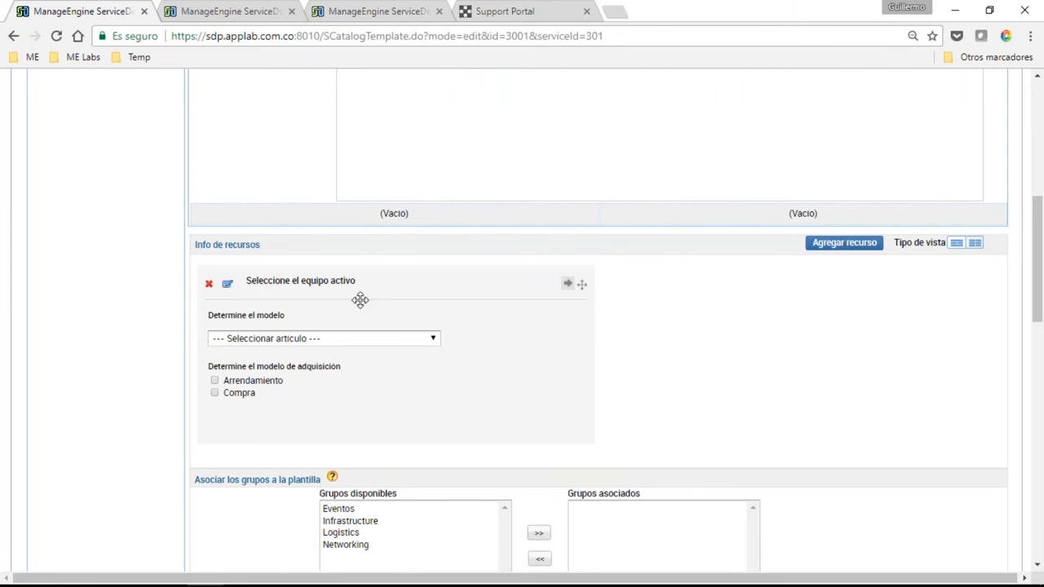
scroll(339, 364, "down", 1)
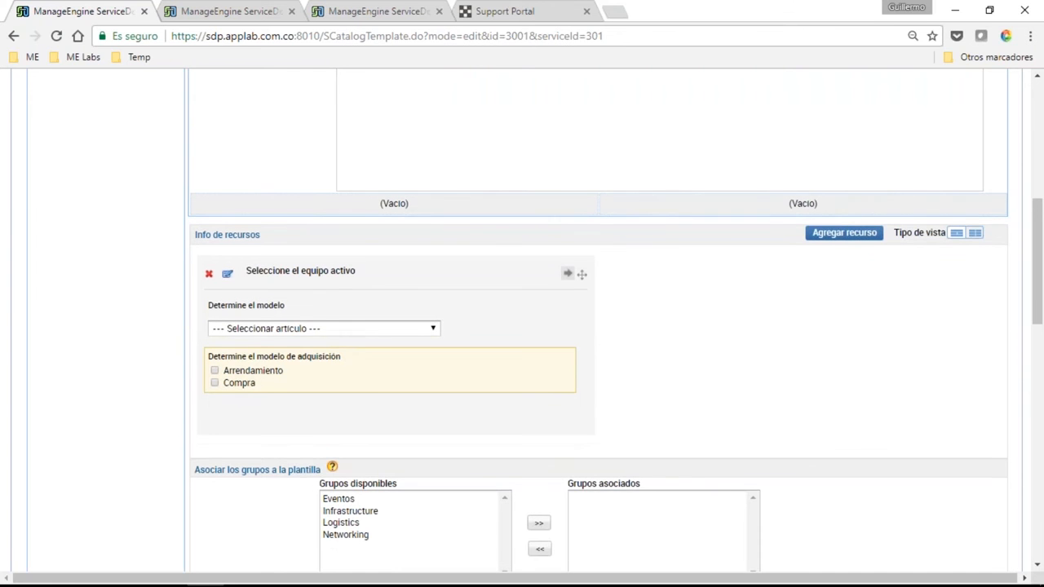
scroll(336, 371, "down", 1)
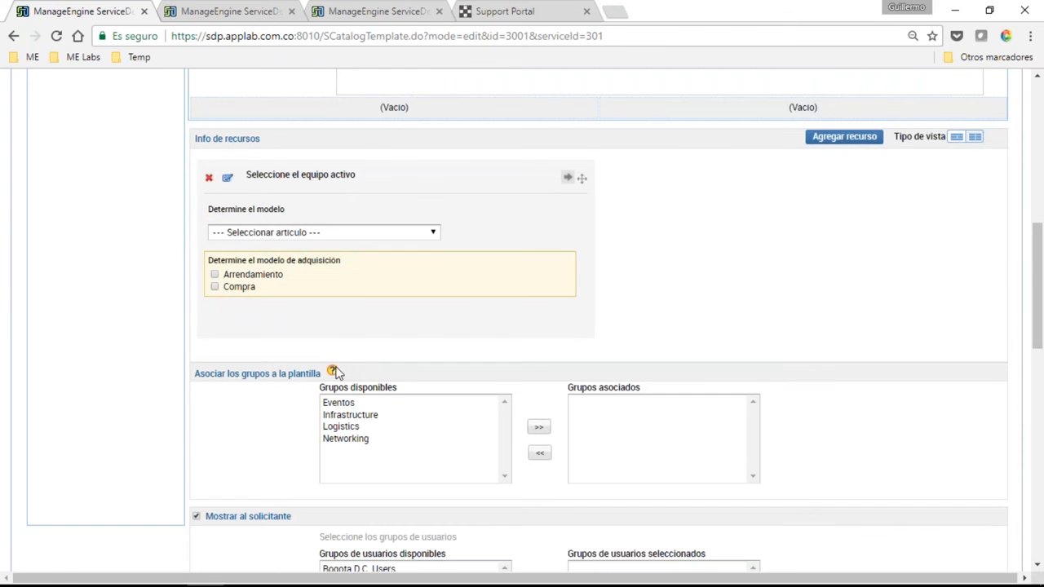
scroll(336, 371, "down", 1)
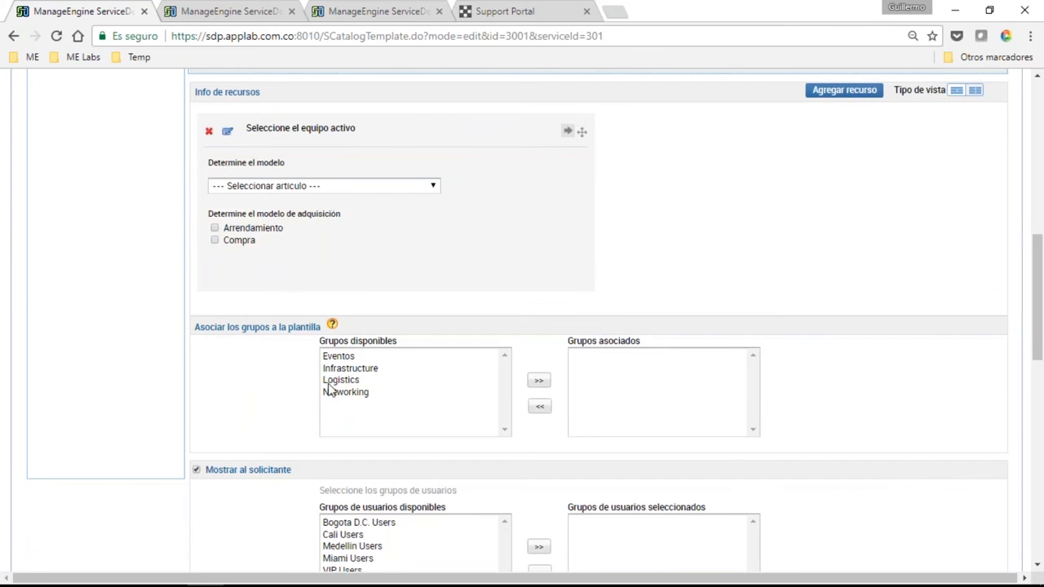
scroll(308, 463, "down", 1)
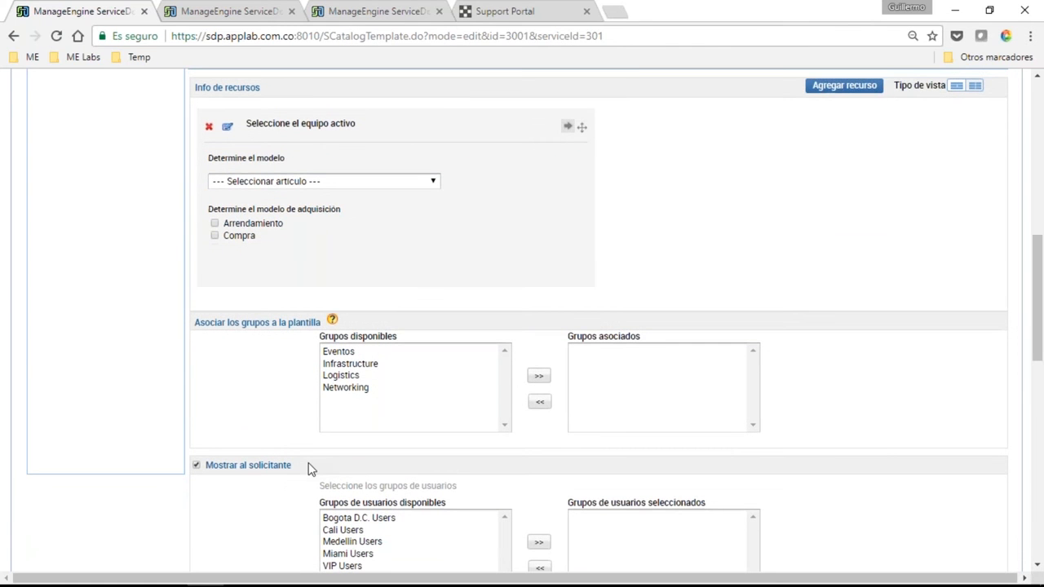
scroll(308, 469, "down", 1)
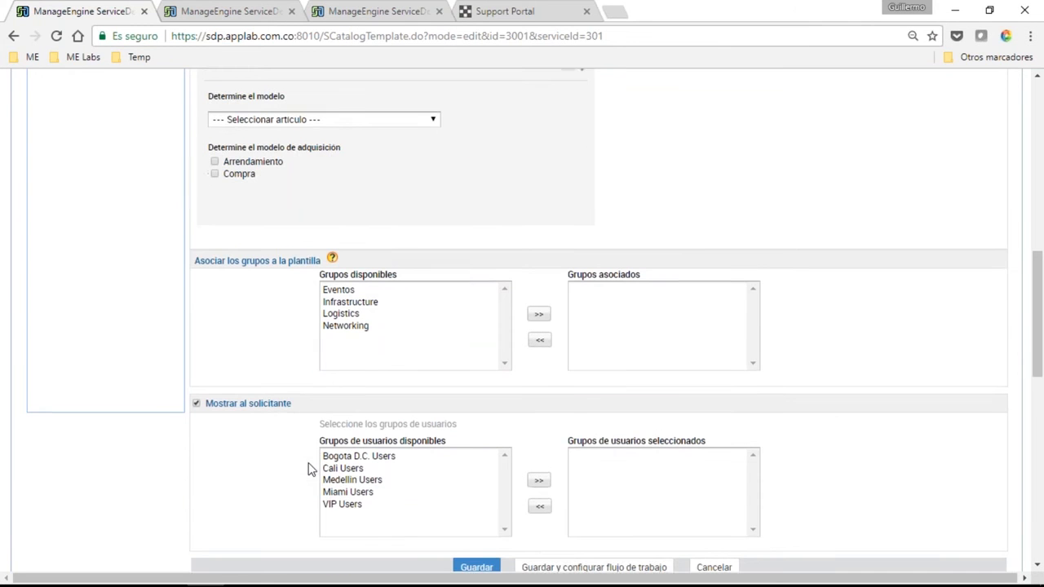
scroll(310, 470, "down", 1)
scroll(309, 436, "up", 1)
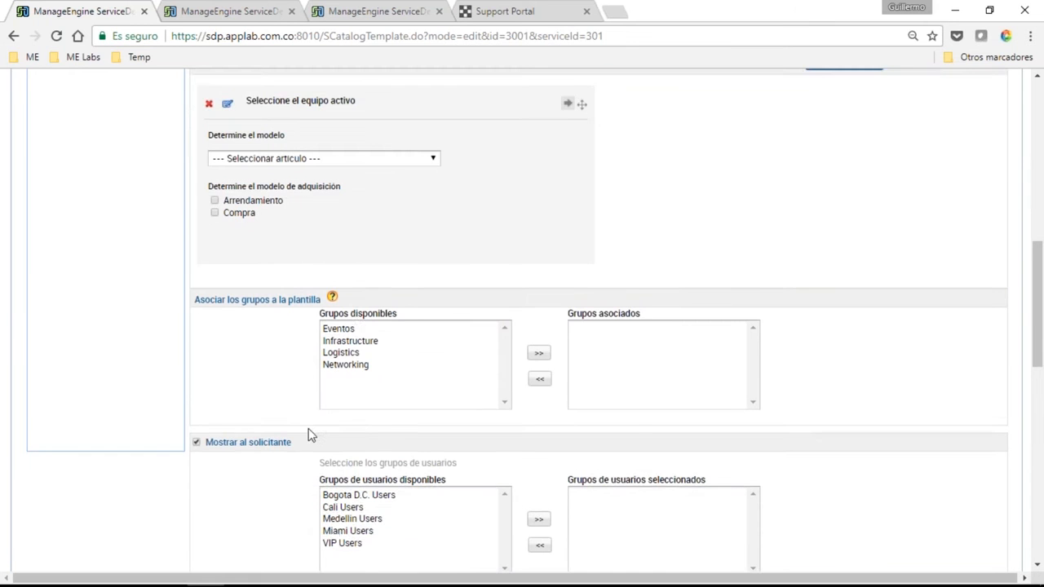
scroll(309, 436, "up", 2)
scroll(355, 421, "down", 1)
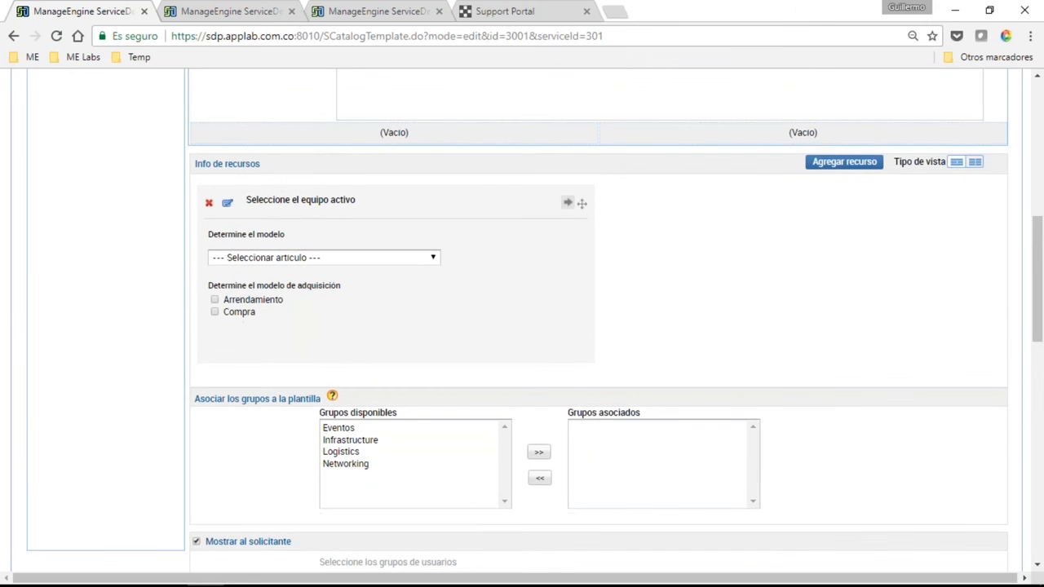
scroll(347, 421, "down", 1)
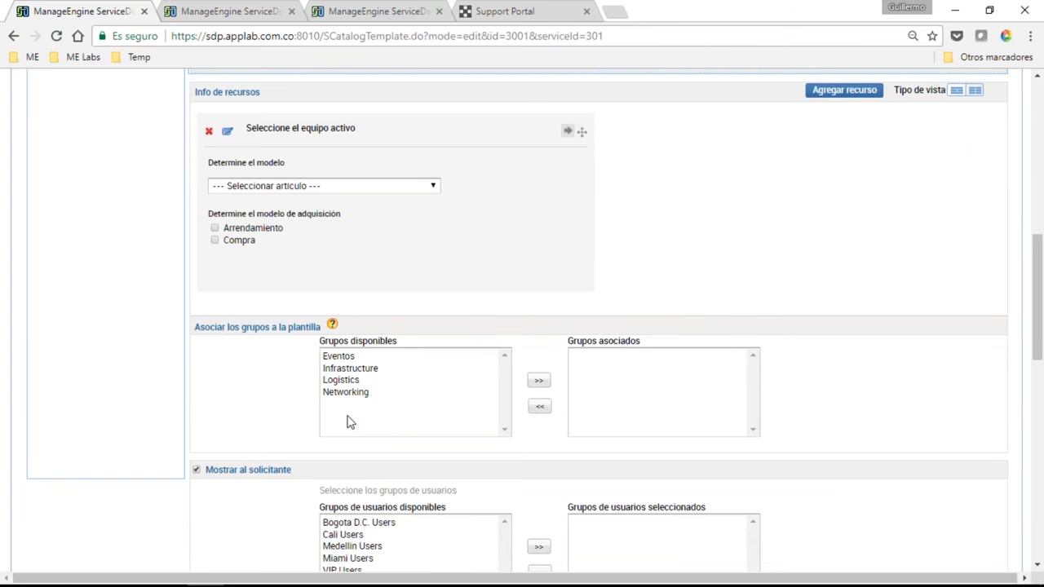
scroll(360, 415, "up", 1)
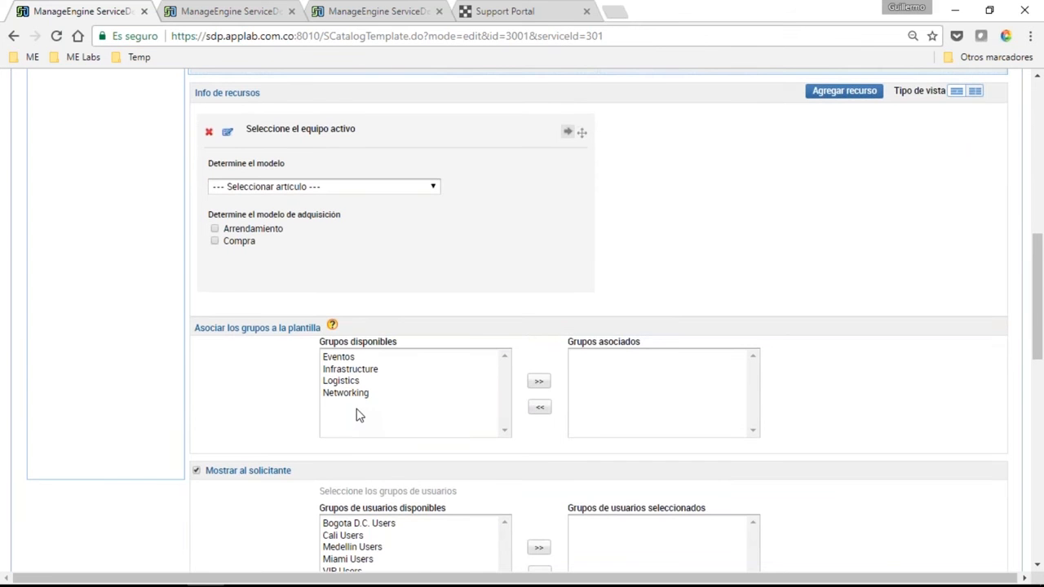
scroll(360, 415, "up", 1)
scroll(356, 414, "up", 3)
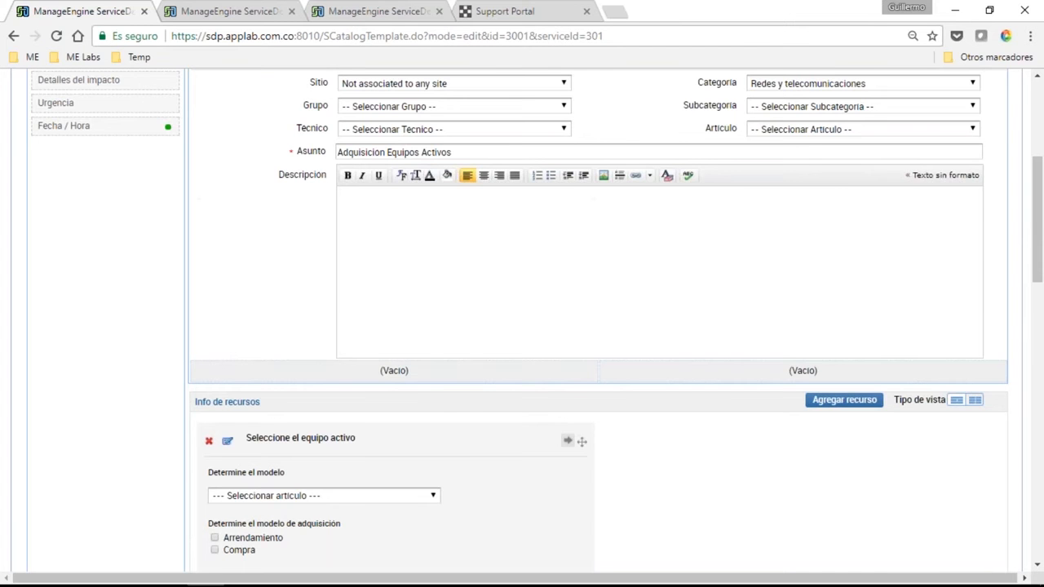
scroll(567, 469, "up", 3)
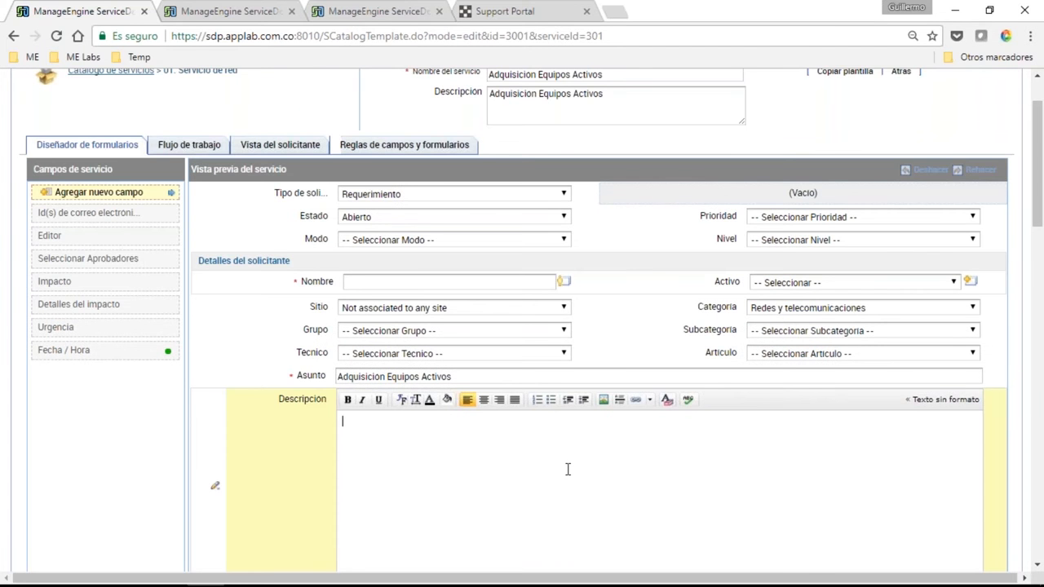
scroll(567, 469, "down", 3)
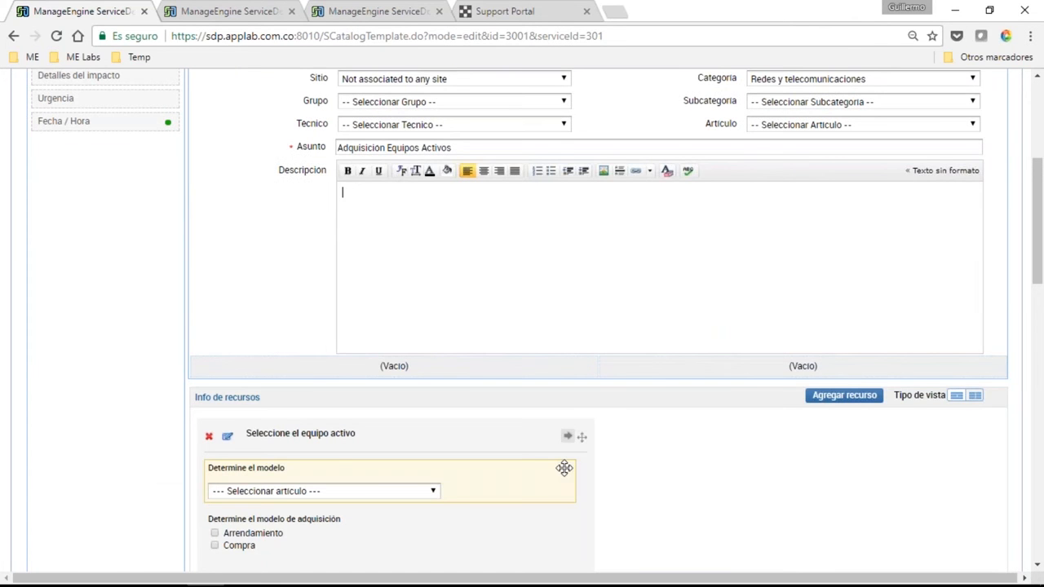
scroll(564, 468, "down", 7)
scroll(318, 206, "up", 3)
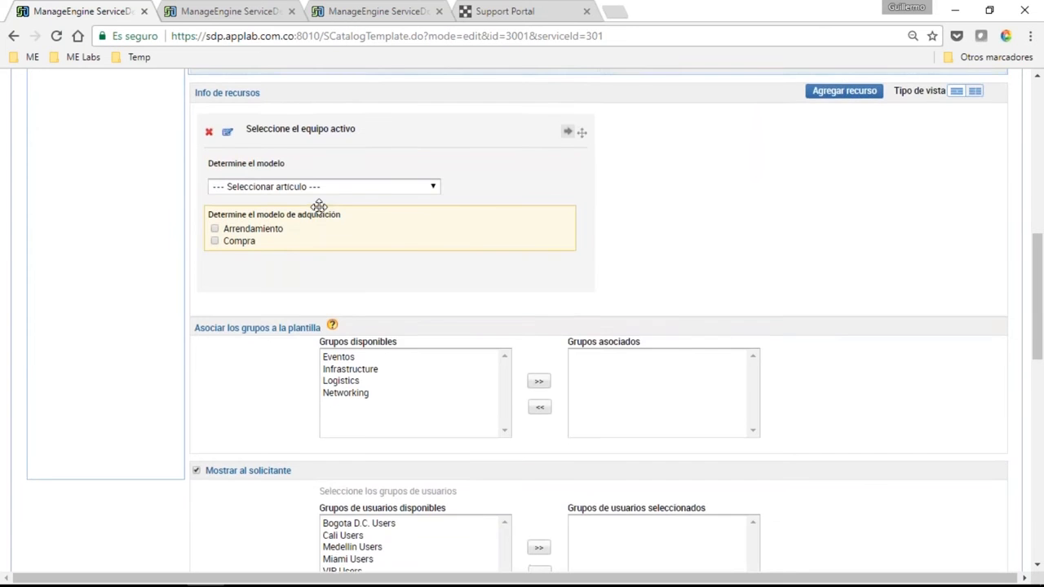
scroll(318, 206, "up", 1)
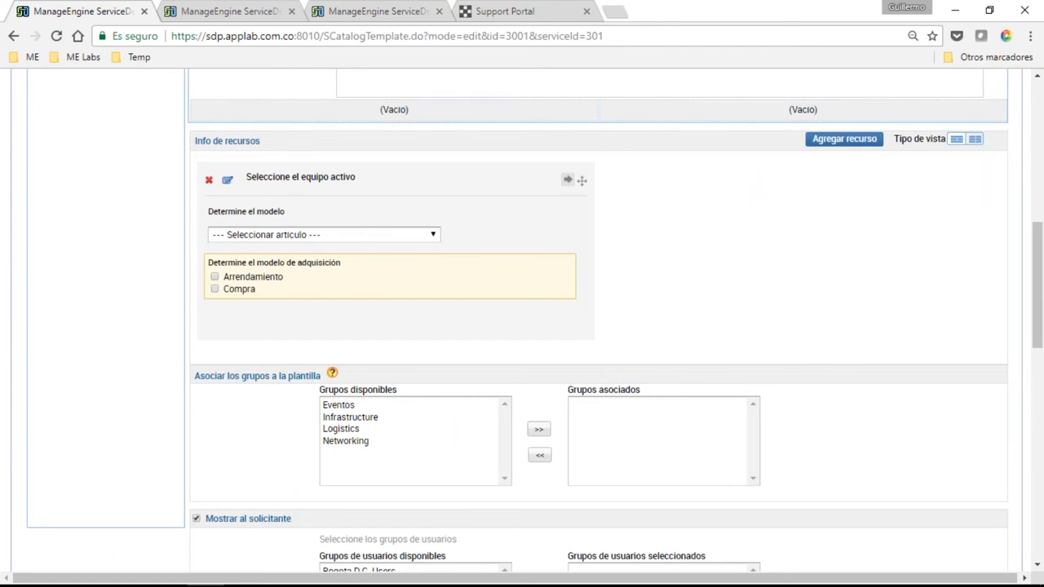
Open the form for adding a resource to the template, look over its sample question types, and close it
left_click(835, 168)
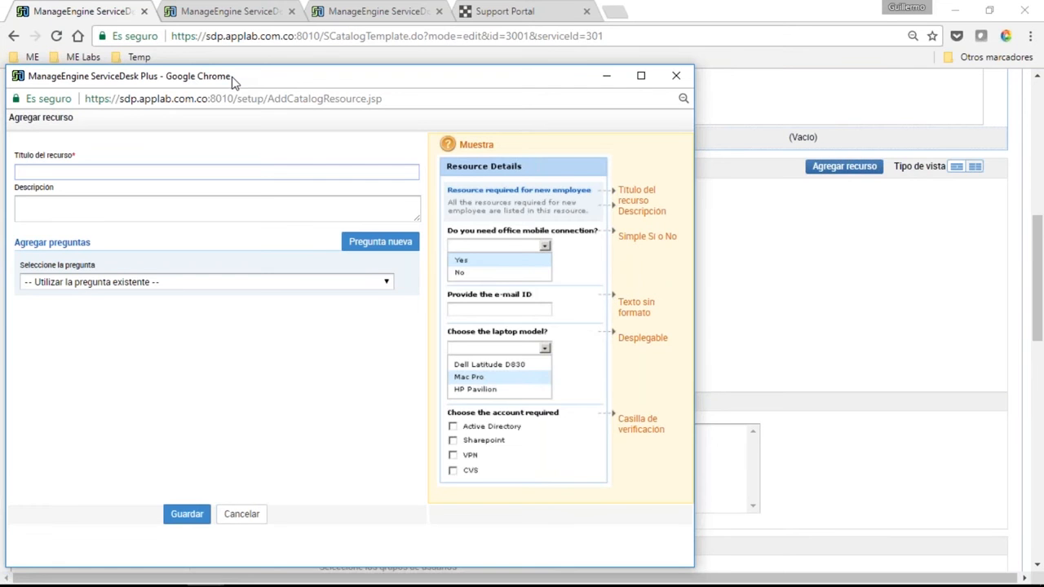
left_click_drag(232, 81, 274, 74)
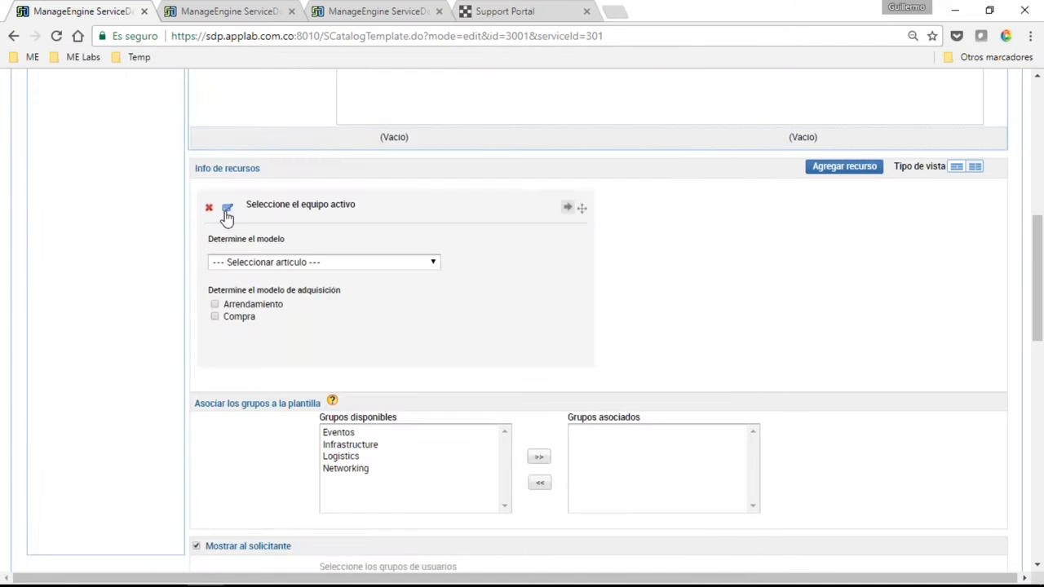
Open the Seleccione el equipo activo resource for editing and start a new question of the Desplegable type
left_click(227, 210)
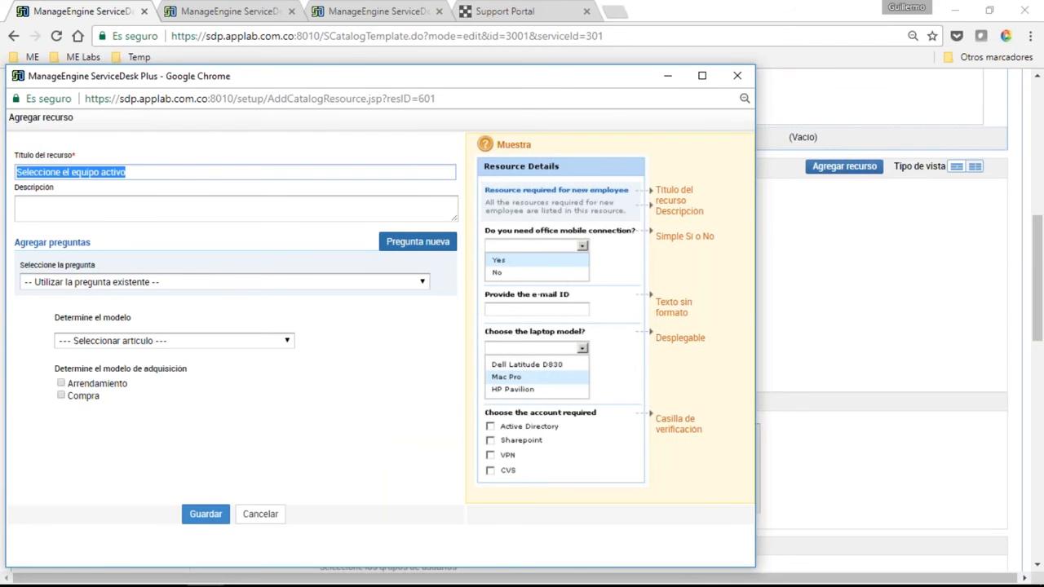
left_click(402, 253)
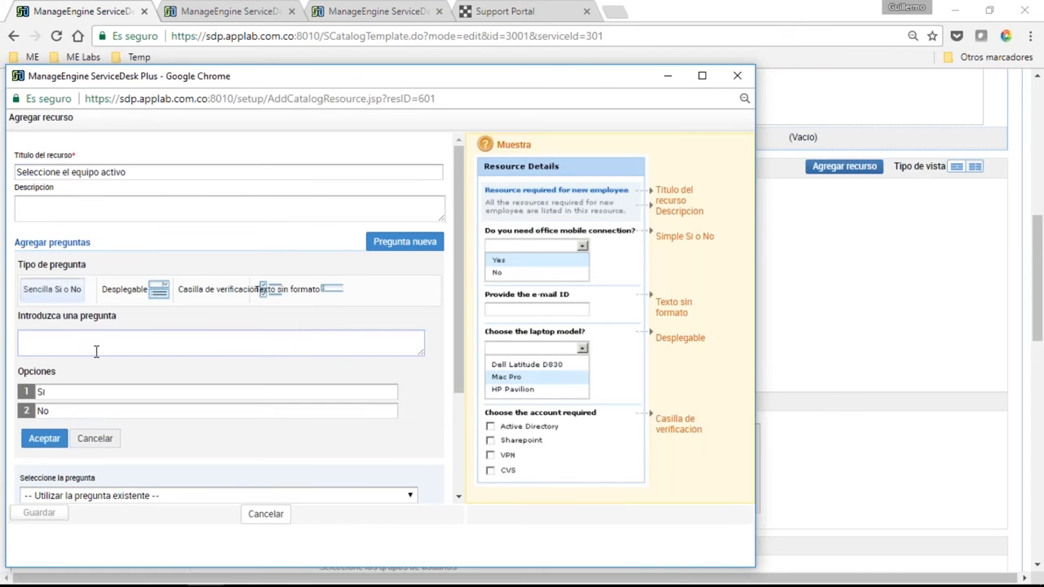
left_click(142, 297)
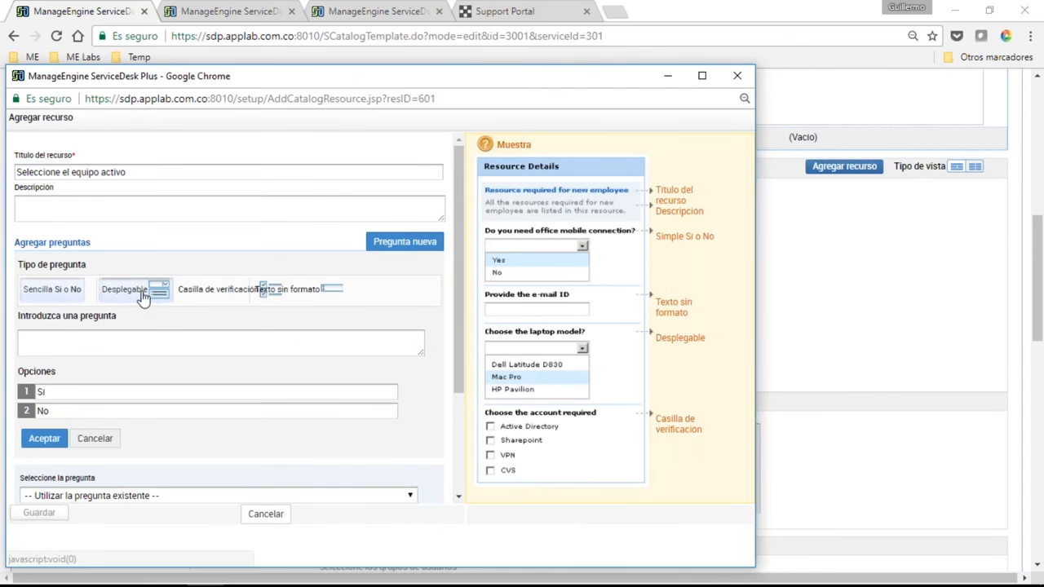
left_click(43, 295)
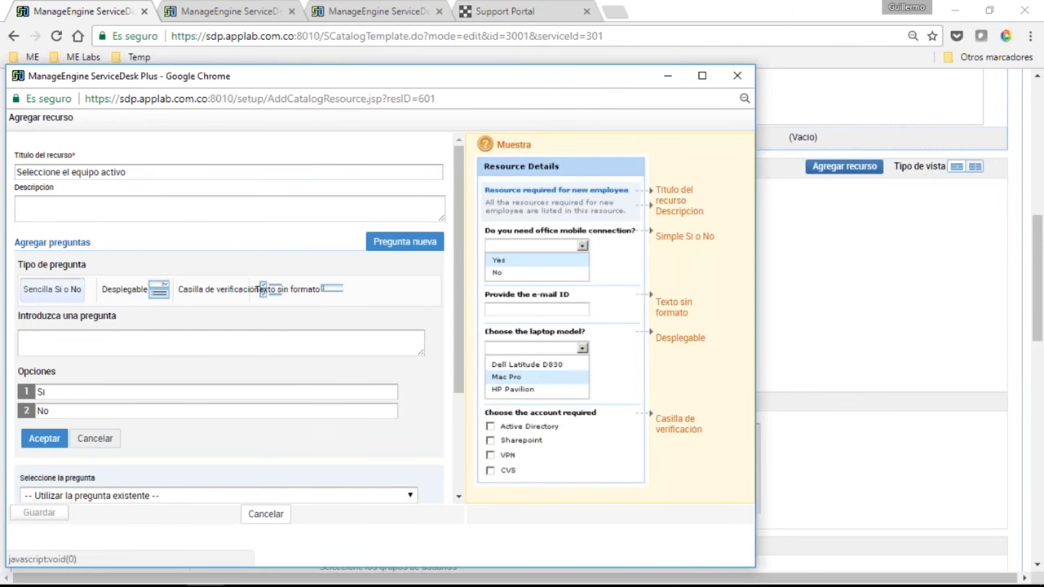
left_click(159, 295)
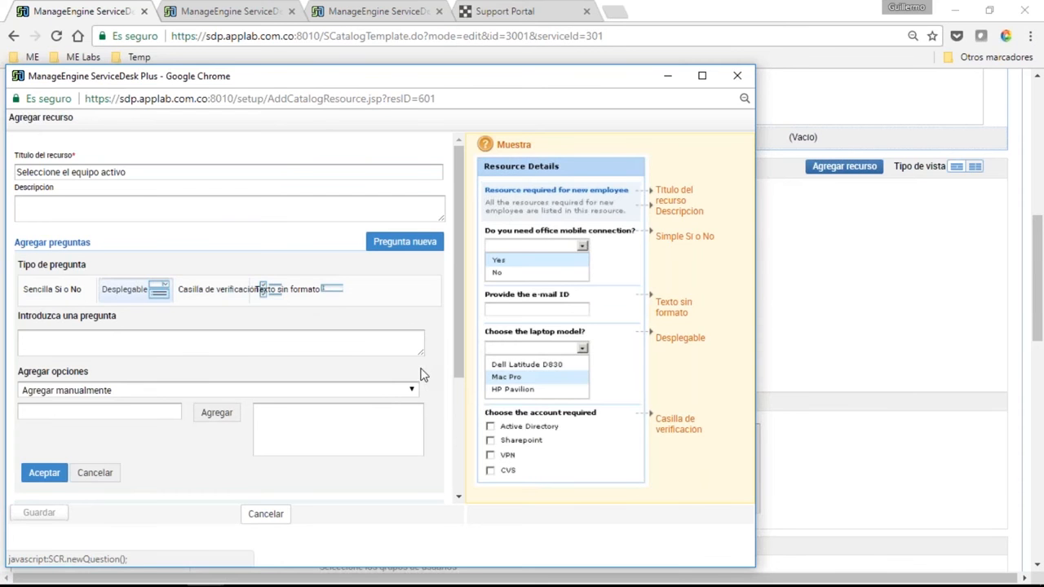
Look over the reusable existing questions and the Determine el modelo options, then cancel editing the resource
scroll(422, 374, "down", 1)
scroll(421, 377, "down", 1)
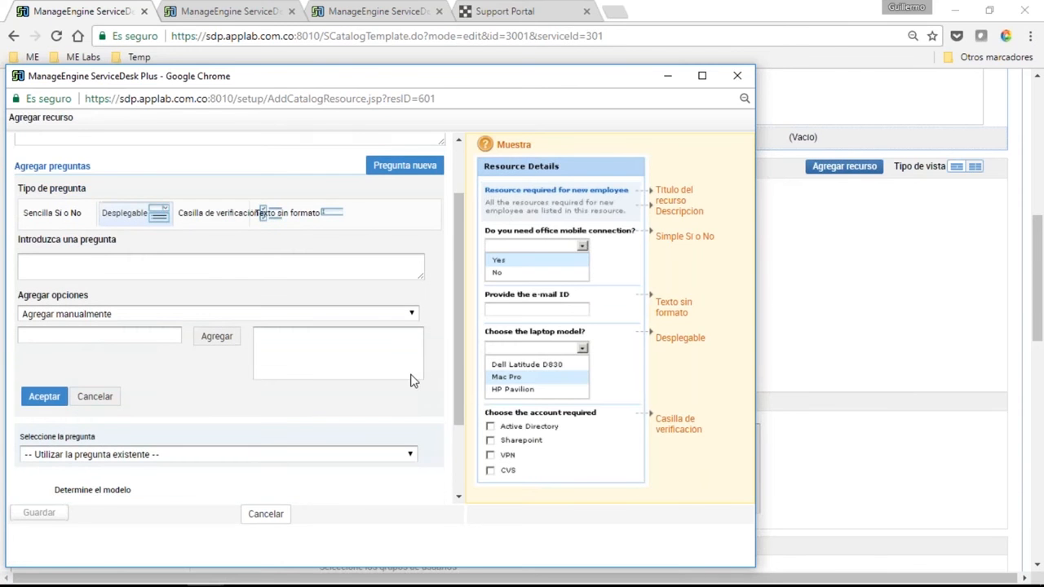
scroll(312, 426, "down", 2)
scroll(309, 425, "down", 1)
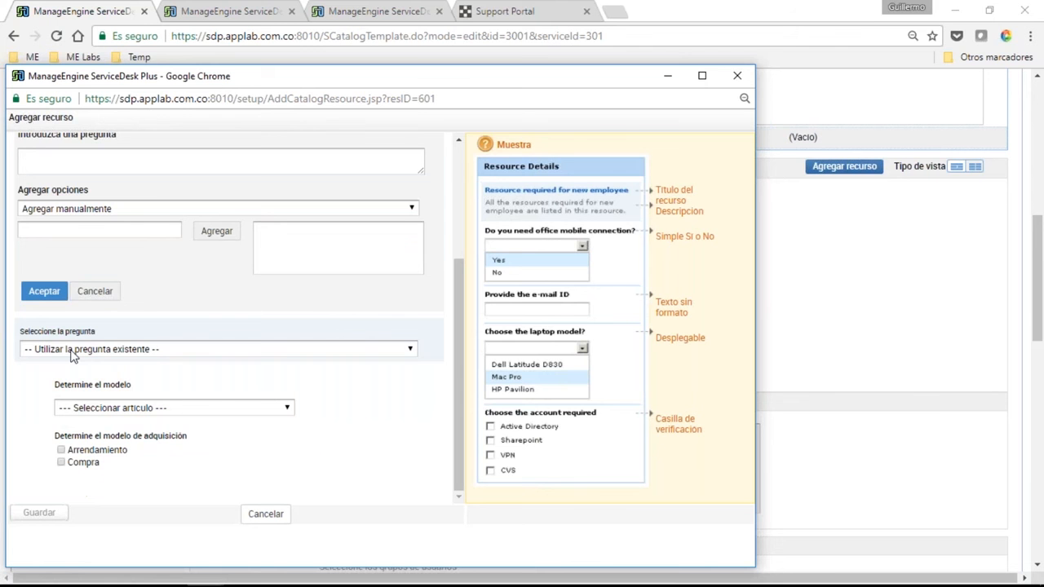
left_click(72, 349)
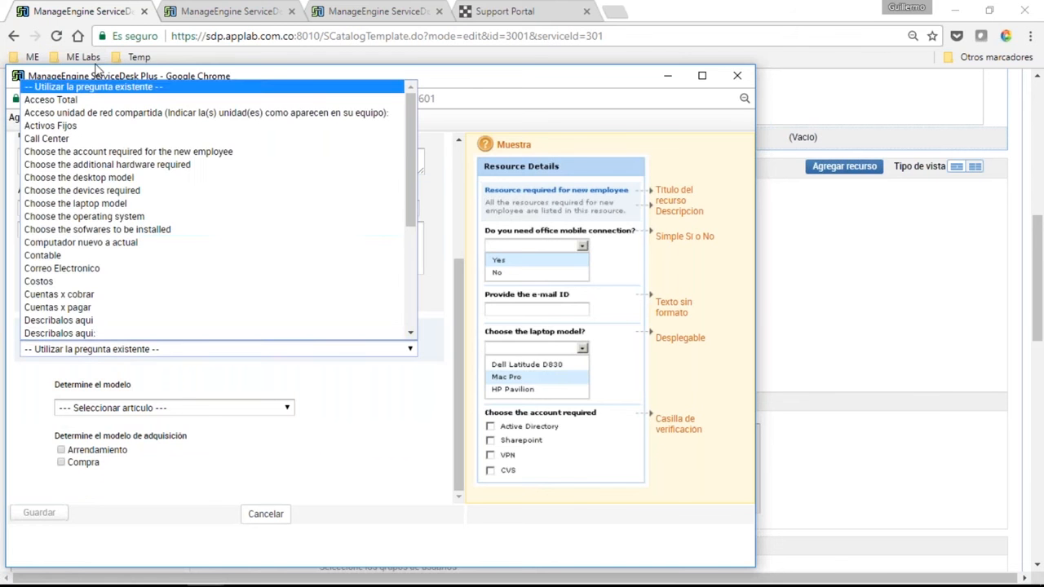
left_click(222, 407)
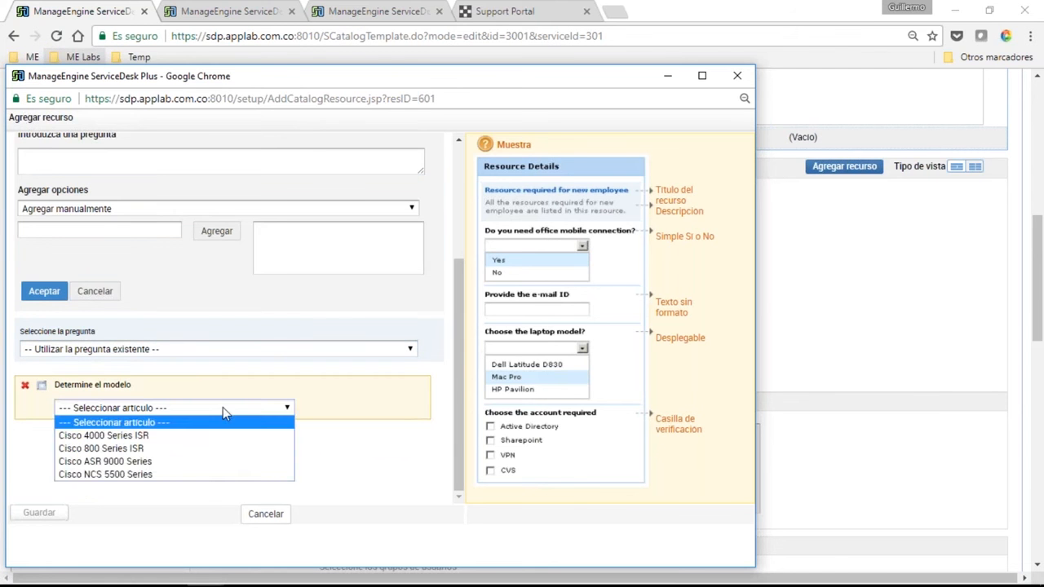
left_click(223, 407)
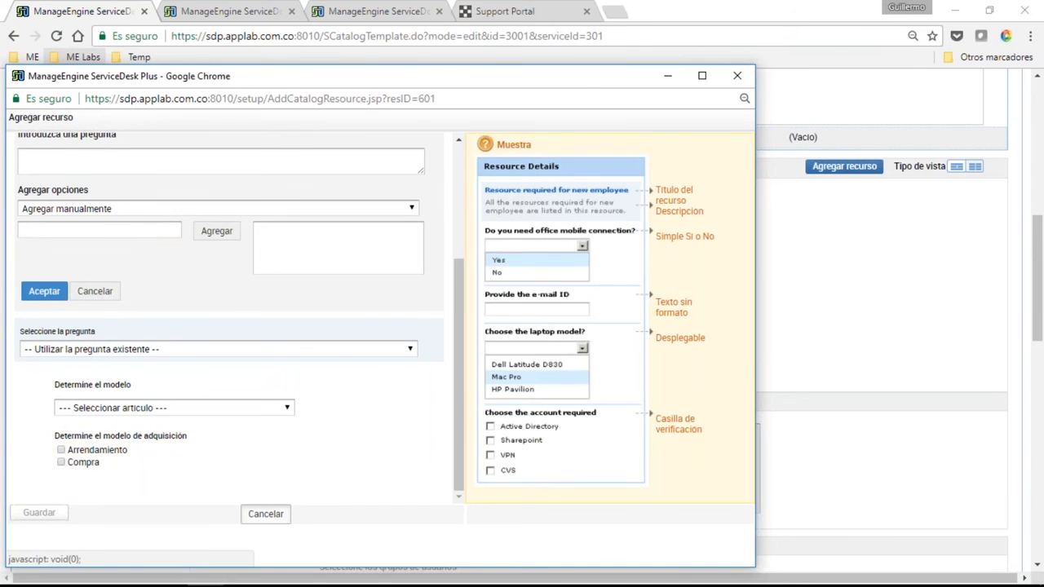
left_click(266, 513)
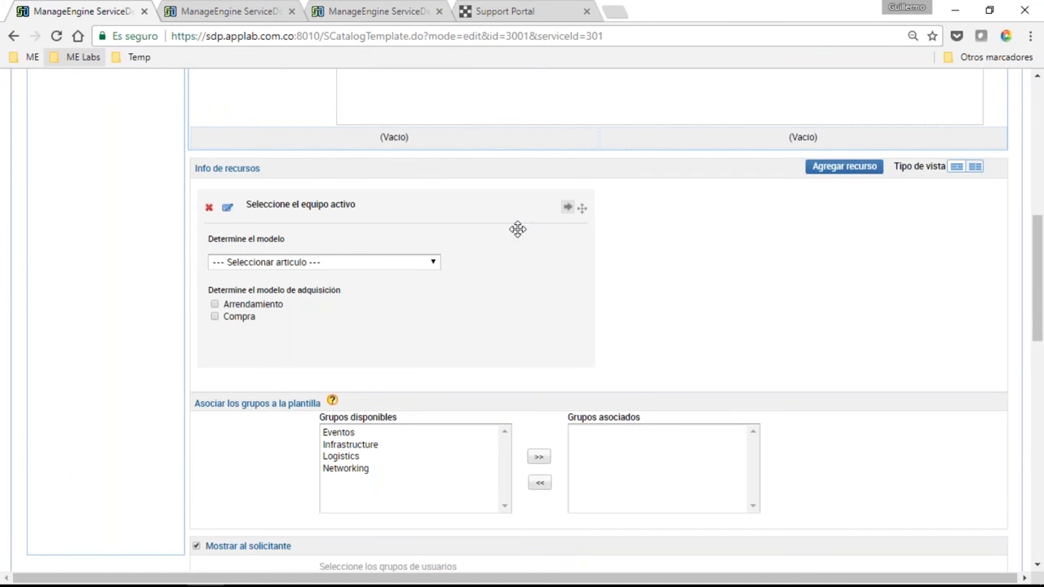
Open the template's workflow settings and look over the approval stages and approval configuration
left_click_drag(516, 228, 463, 193)
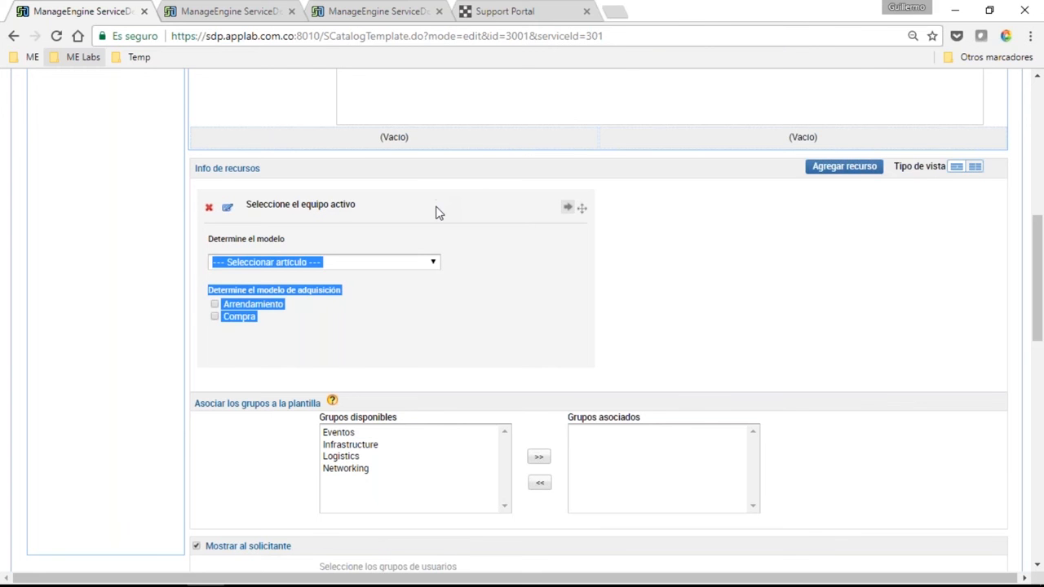
left_click(755, 302)
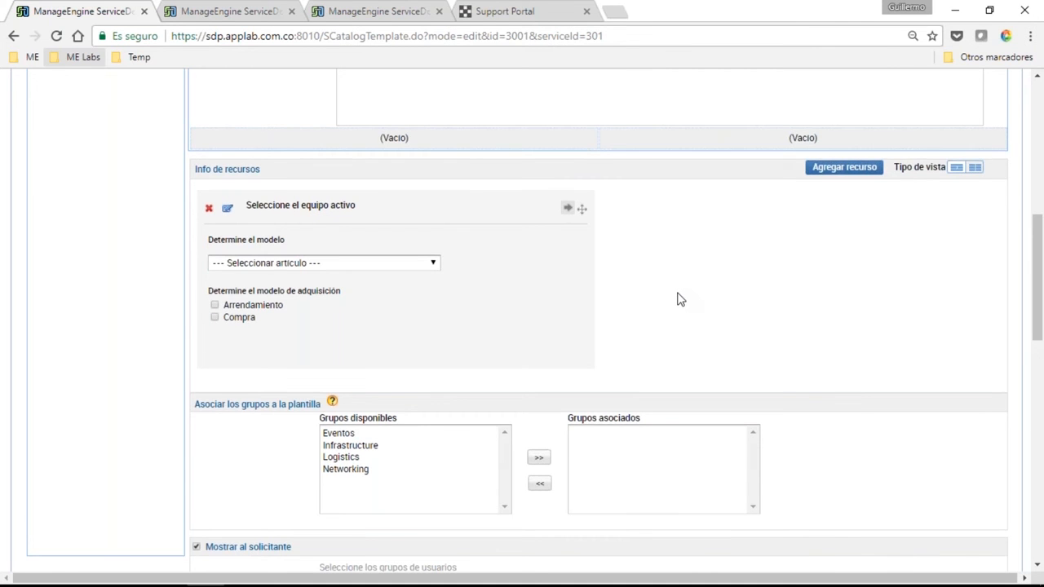
scroll(681, 299, "up", 1)
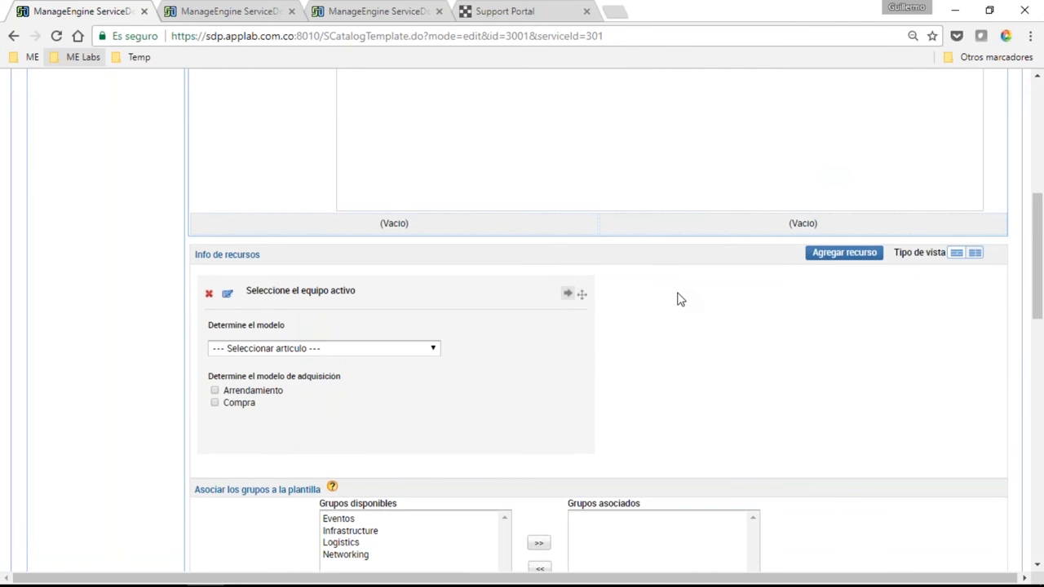
scroll(681, 299, "up", 2)
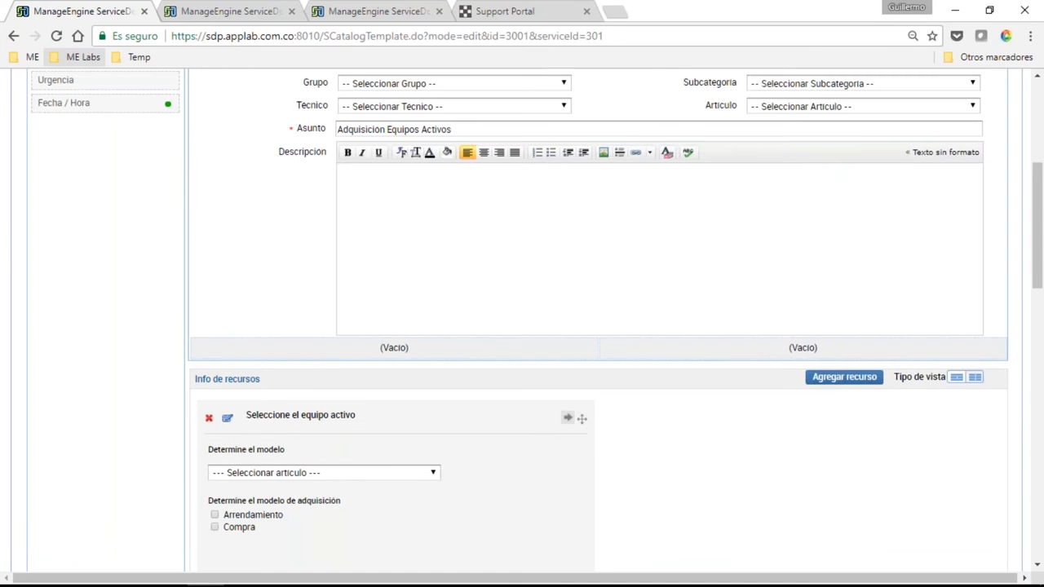
scroll(681, 299, "up", 1)
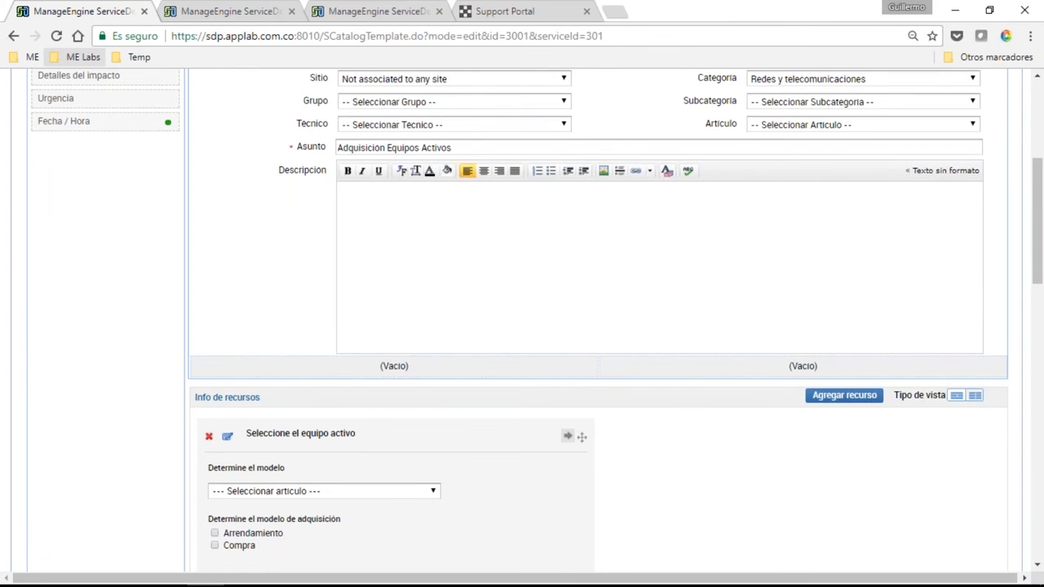
scroll(681, 299, "up", 4)
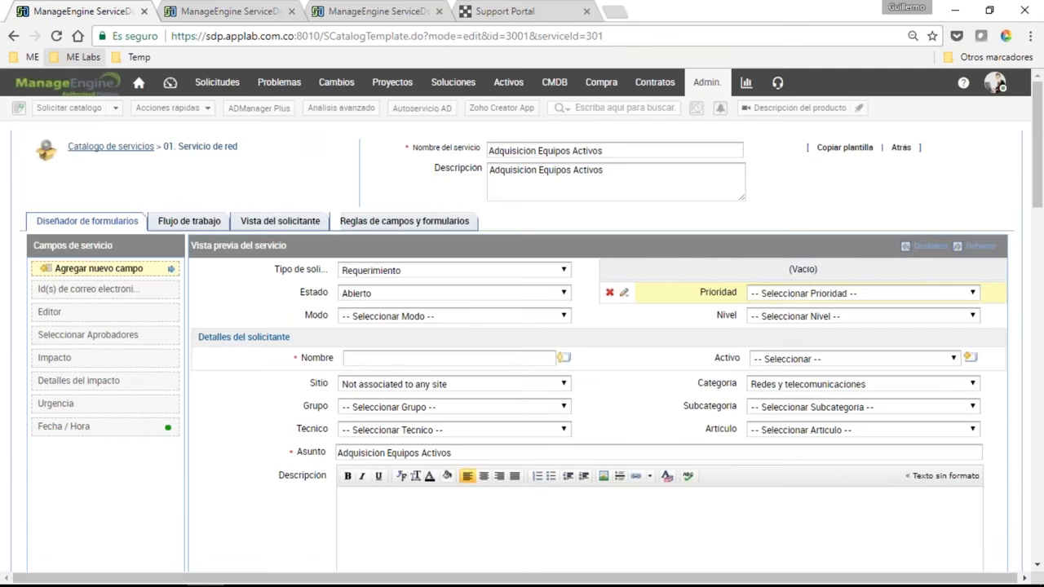
left_click(189, 221)
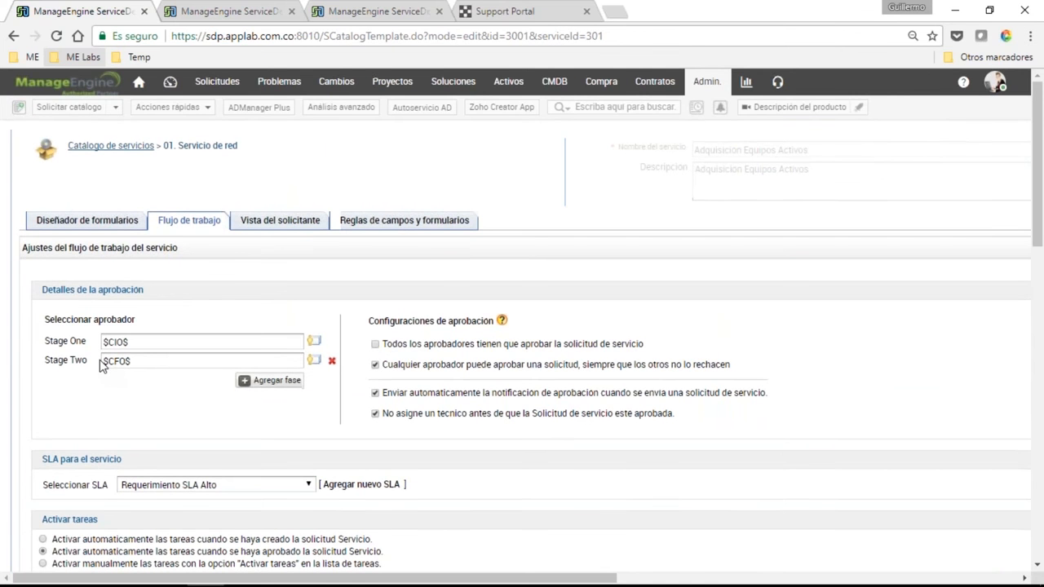
scroll(102, 366, "down", 2)
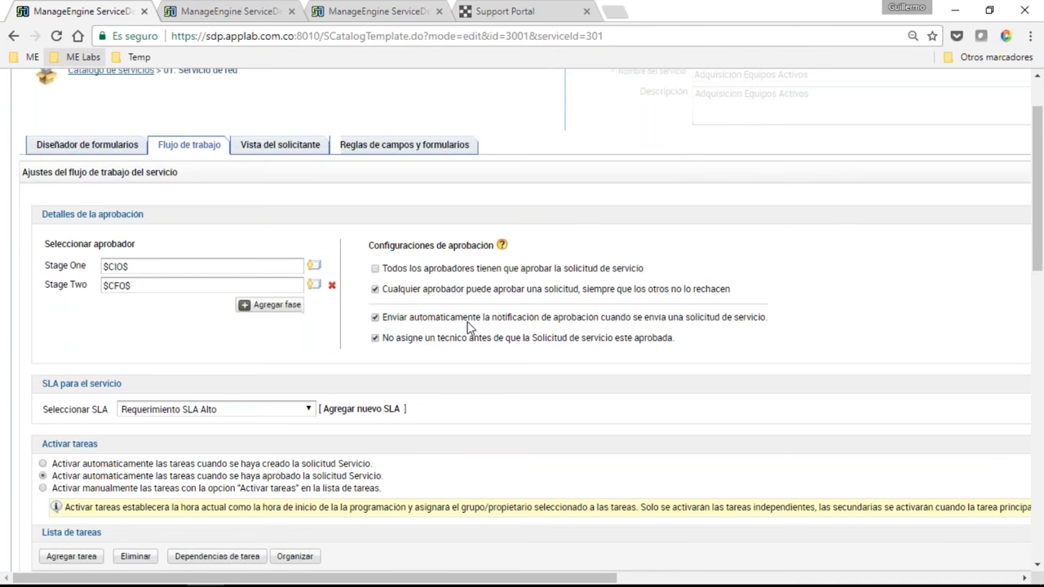
scroll(470, 327, "up", 2)
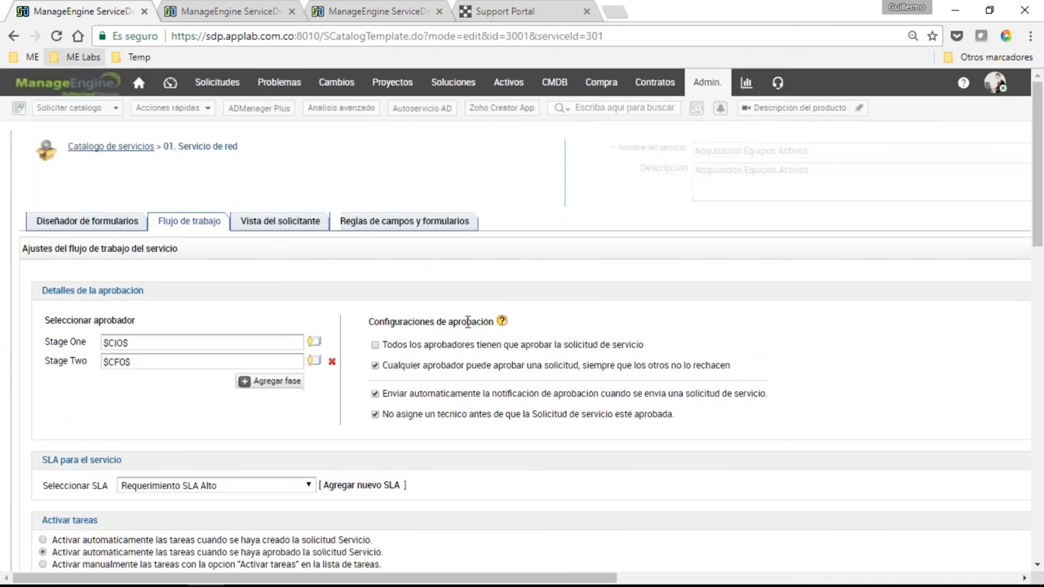
View the organization roles in the second browser tab, browse the users assignable to the CEO role without choosing one, and return to the template
left_click(261, 6)
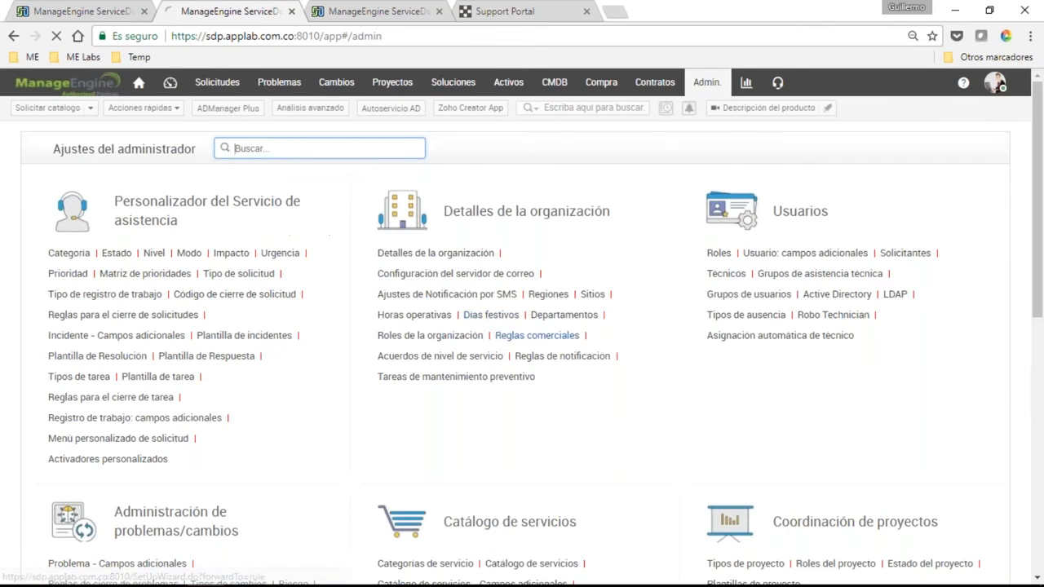
left_click(466, 338)
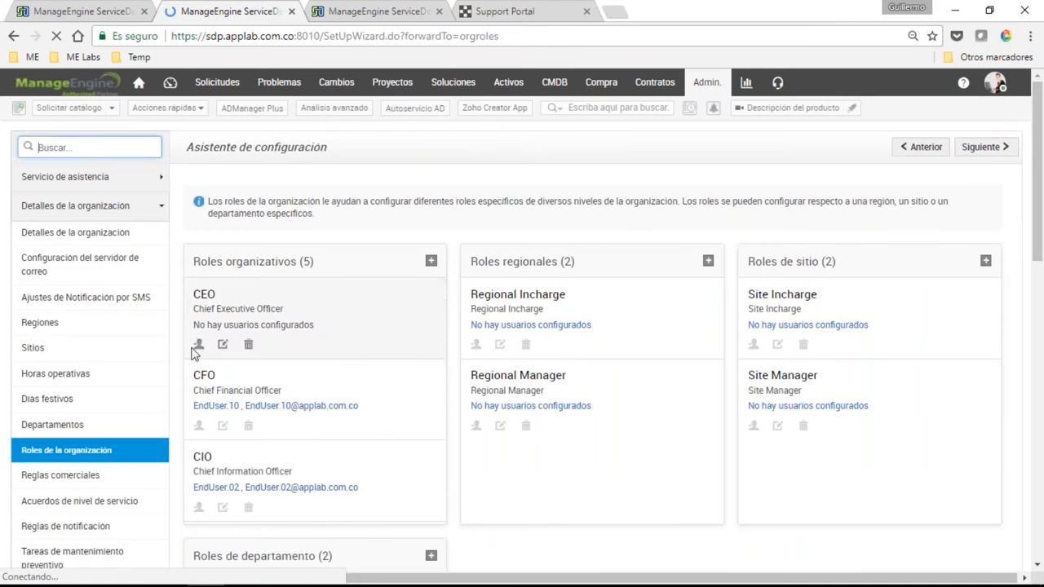
left_click(198, 344)
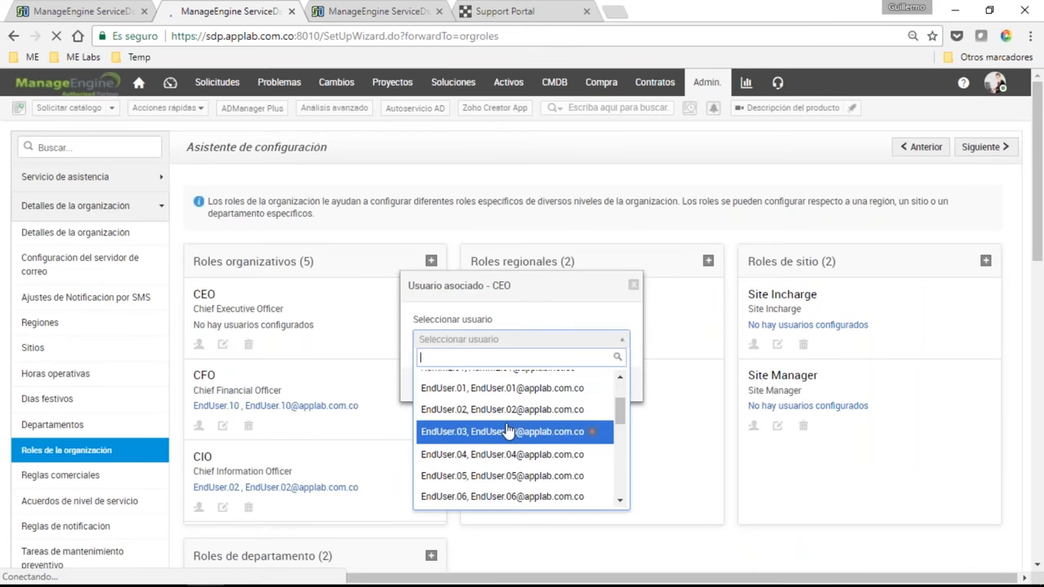
scroll(512, 449, "down", 3)
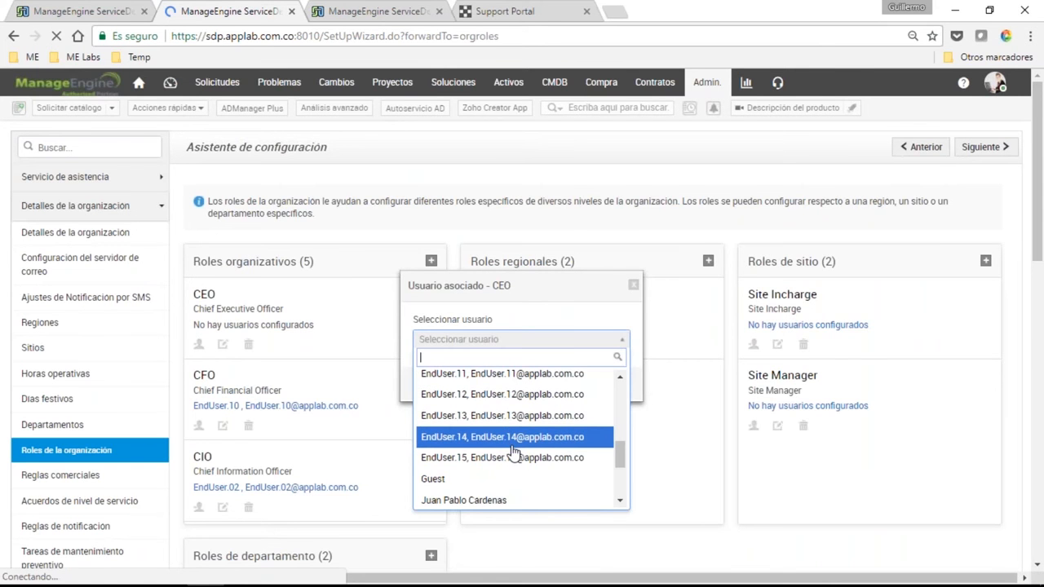
scroll(514, 450, "down", 2)
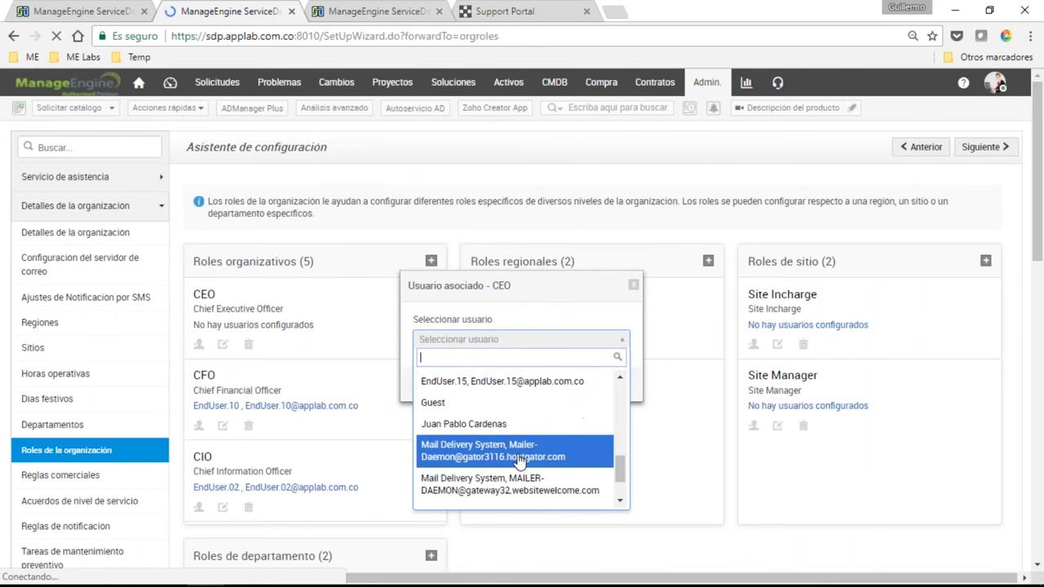
left_click(630, 288)
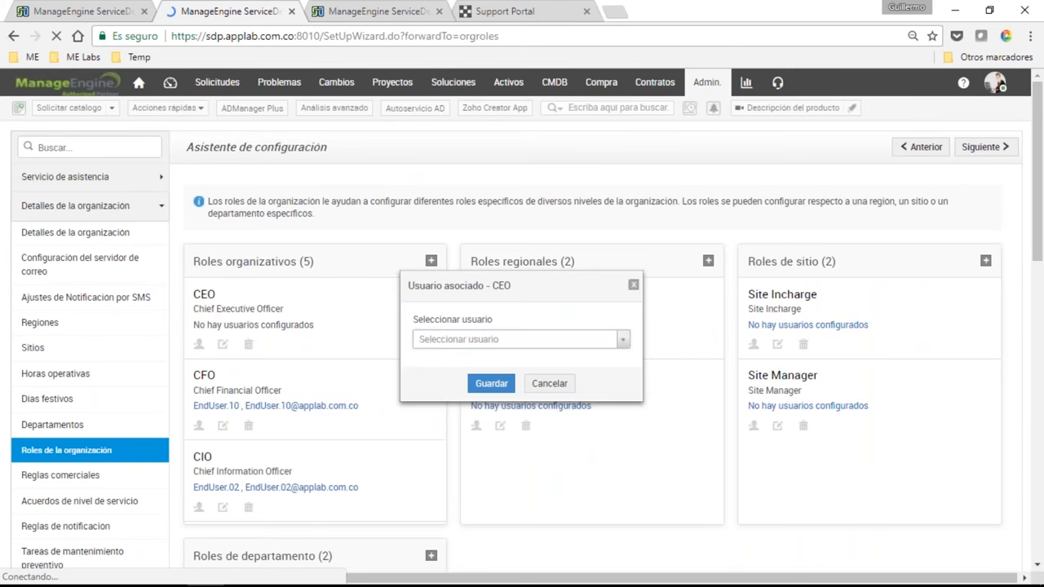
left_click(631, 289)
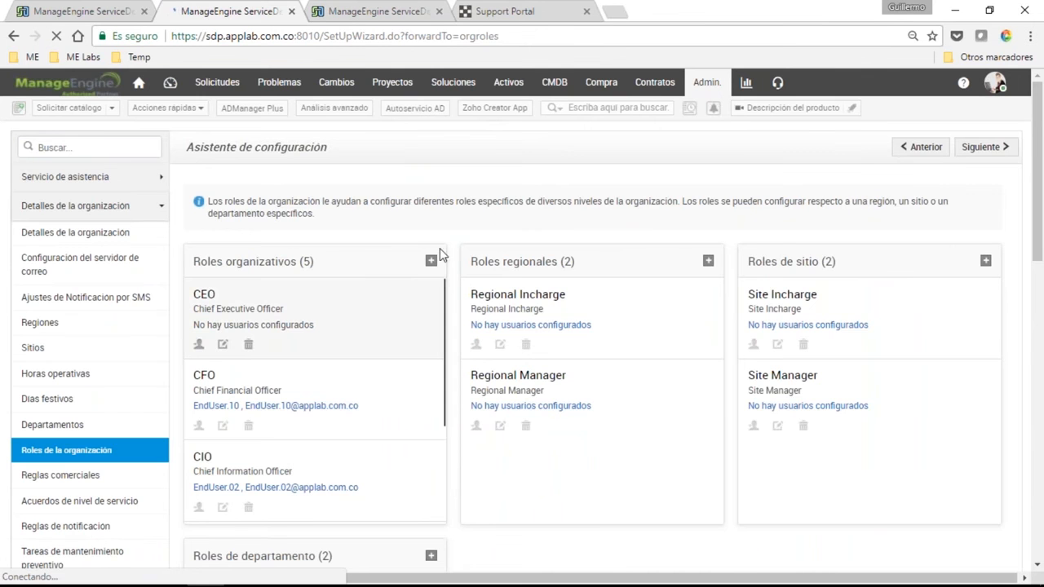
key("ctrl+shift+Tab")
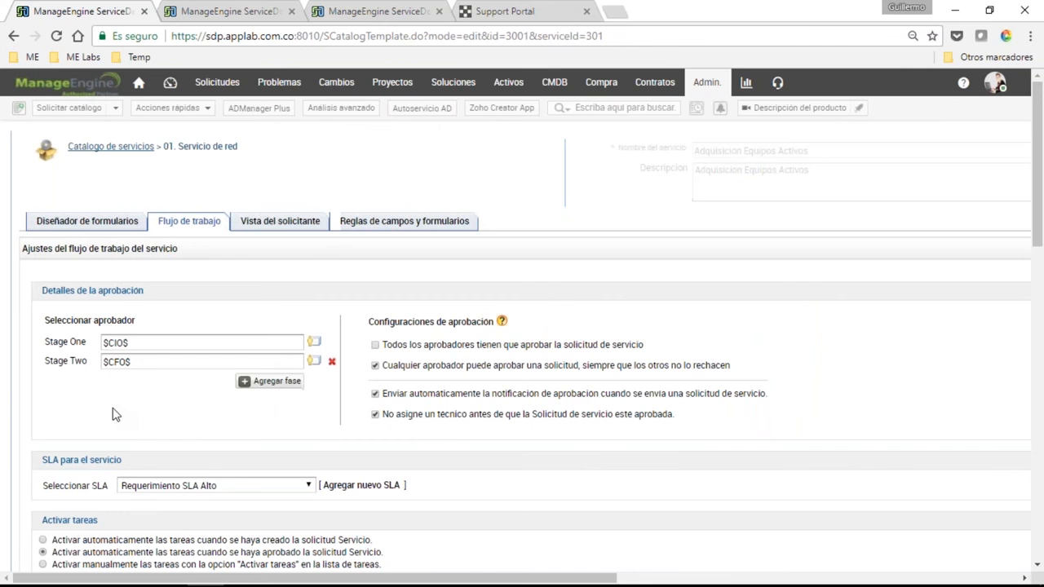
Look over the template's approval stages, approval configuration options and the settings that follow them in the workflow
scroll(115, 415, "down", 1)
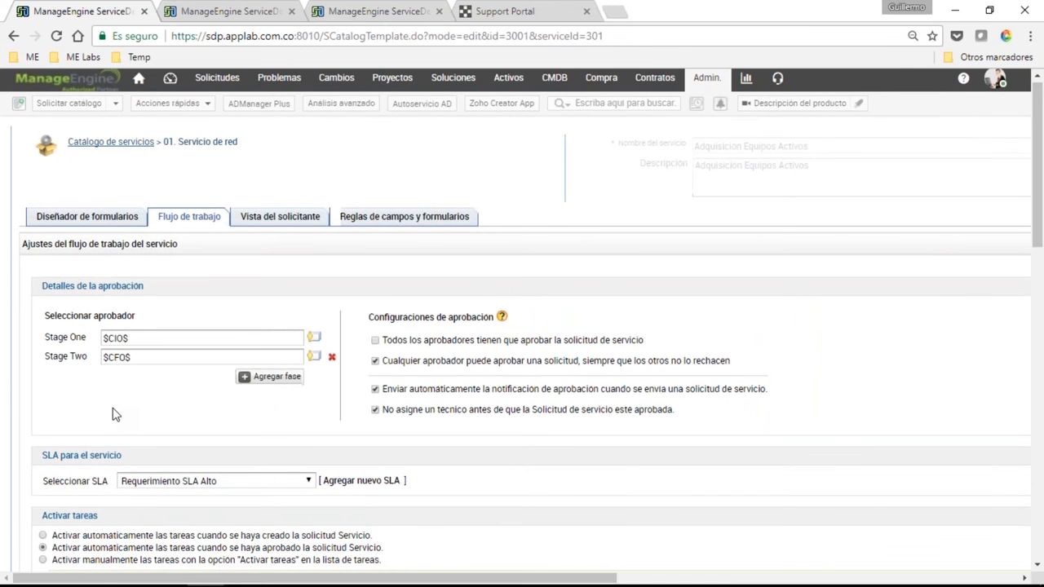
scroll(576, 322, "down", 1)
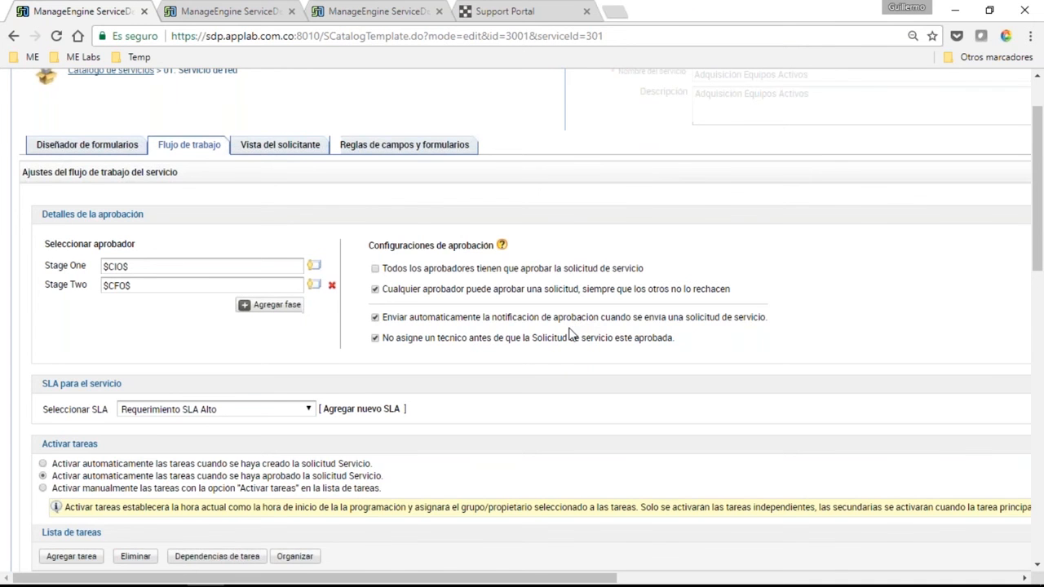
scroll(571, 334, "down", 1)
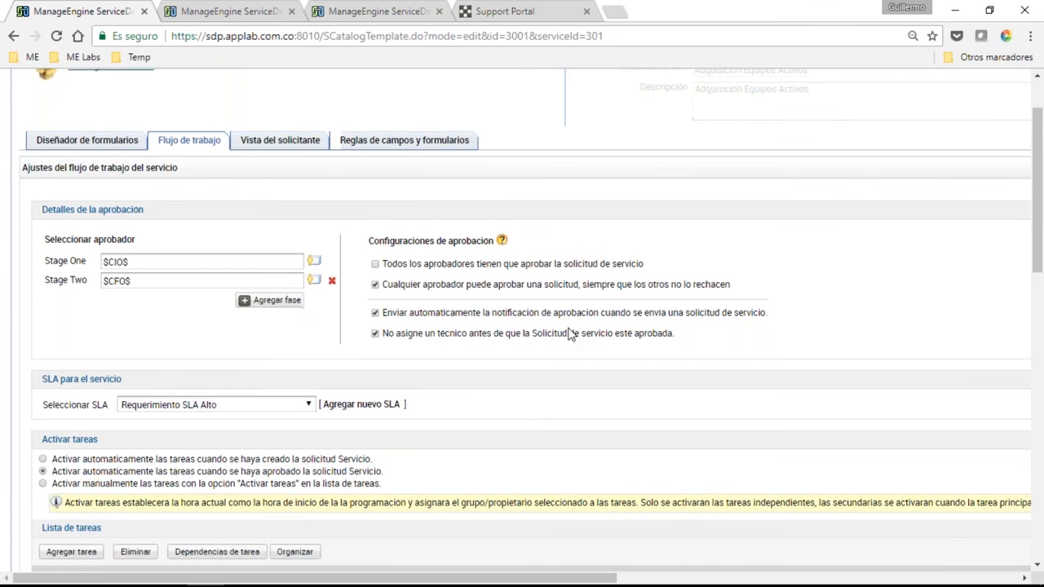
scroll(620, 341, "down", 2)
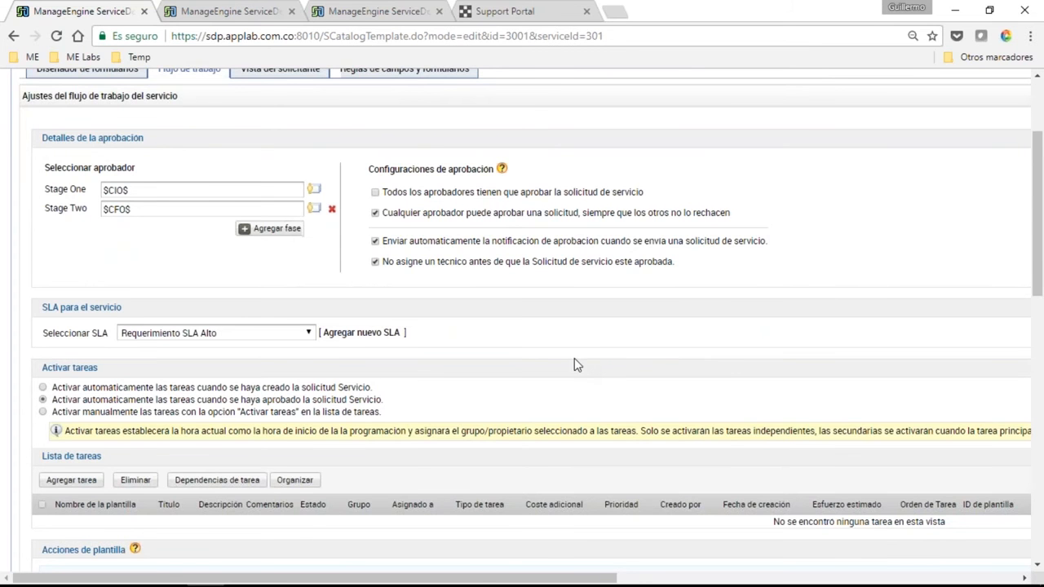
scroll(188, 326, "up", 1)
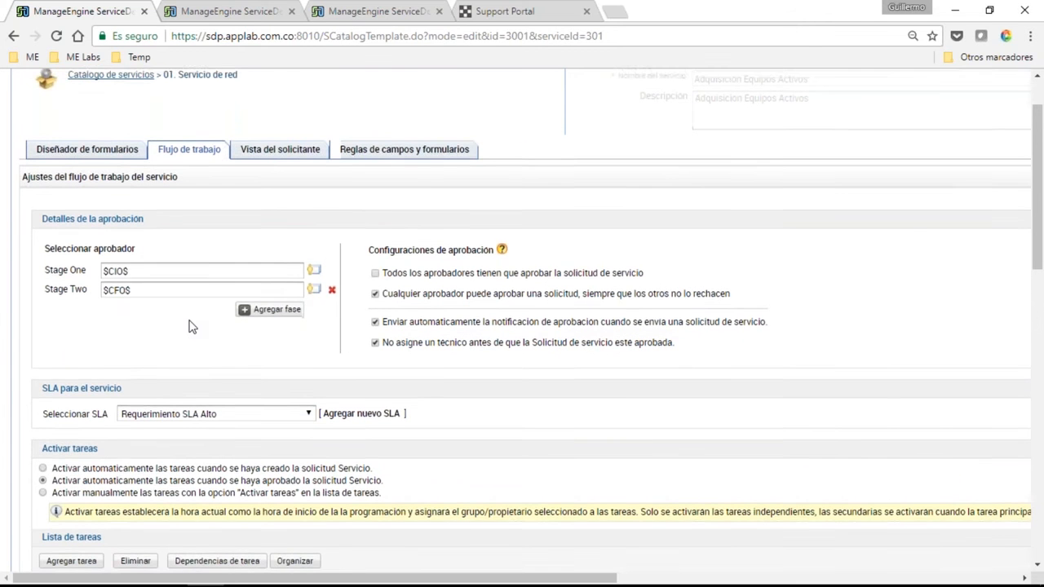
scroll(188, 327, "down", 1)
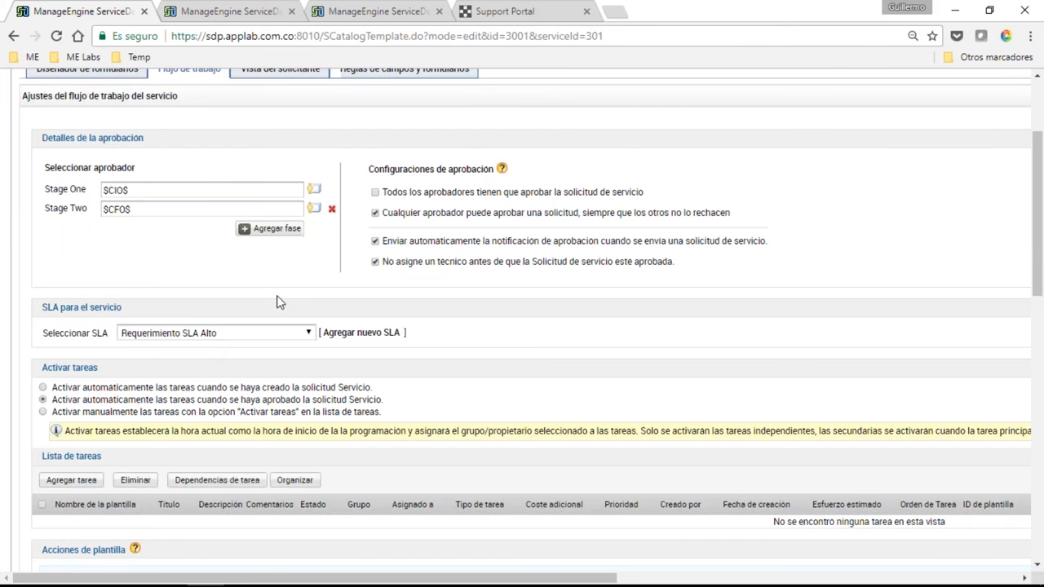
Browse the available service SLAs without choosing another, and look over the task activation options, task list and template actions
left_click(224, 341)
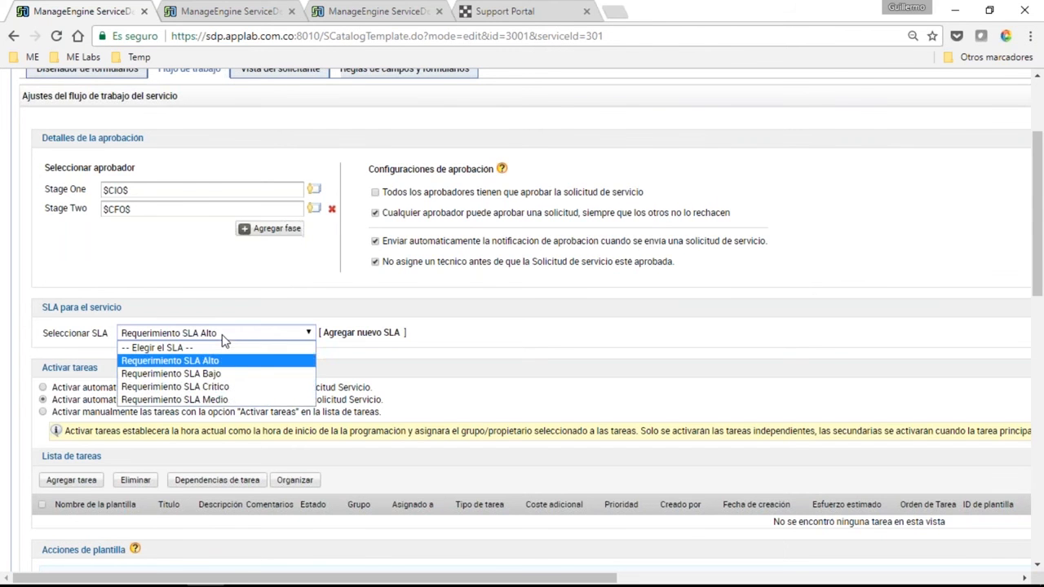
left_click(538, 383)
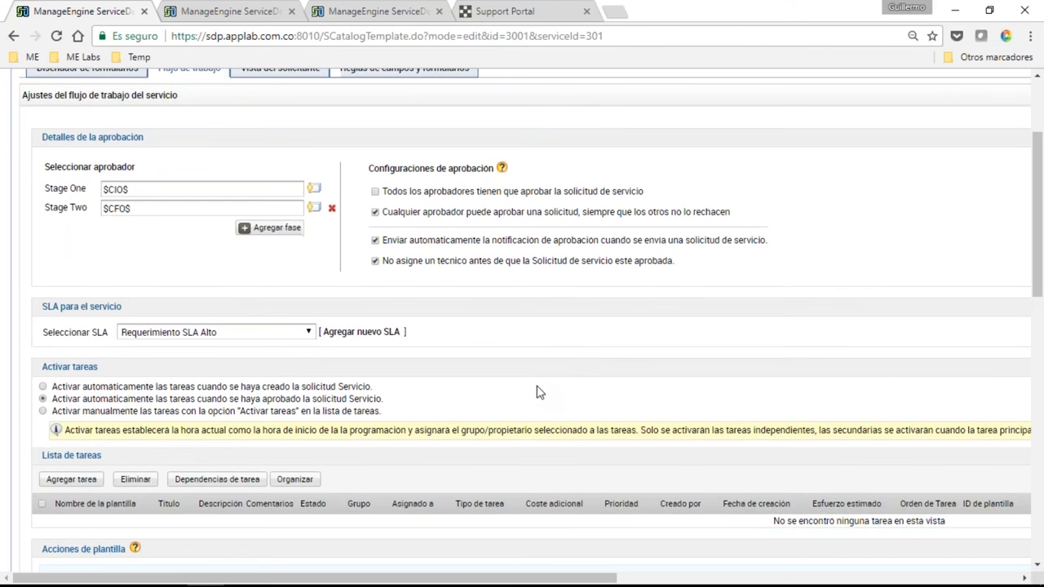
scroll(538, 392, "down", 2)
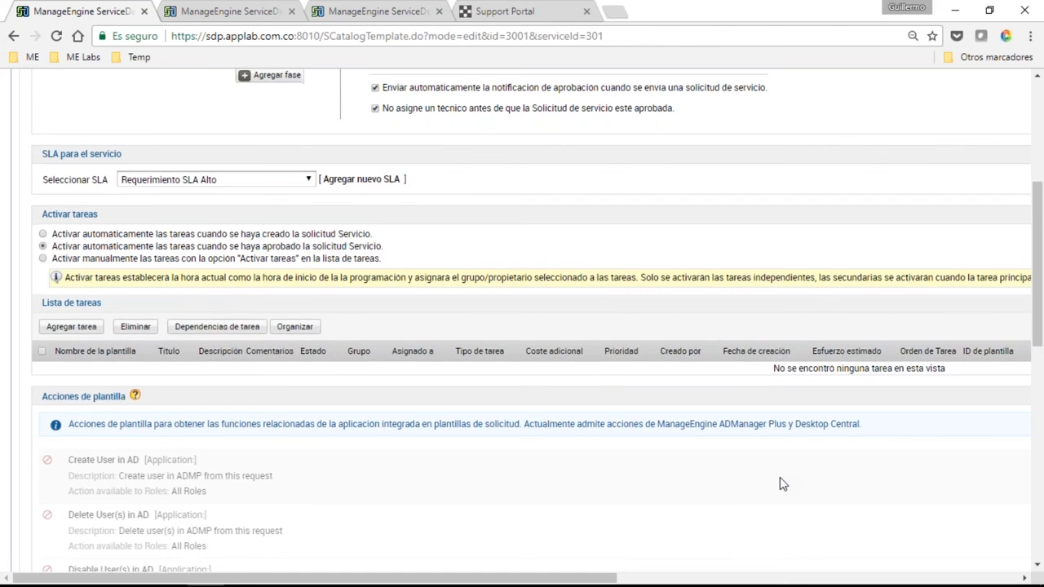
scroll(780, 485, "down", 3)
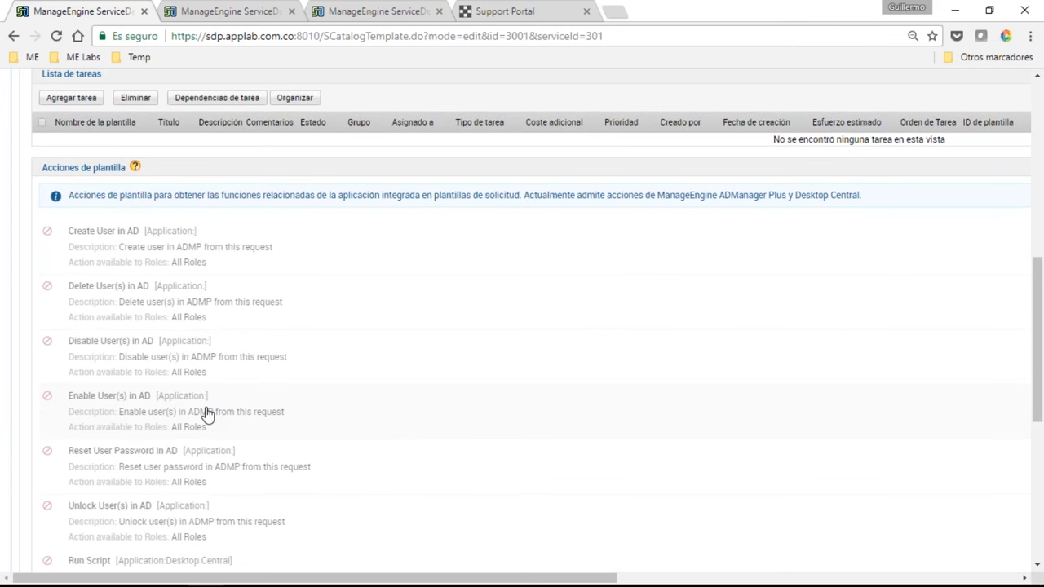
In the second browser tab, open the Olvido de contrasena/usuario request, view its available actions such as Create User in AD, and return to the template
left_click(236, 13)
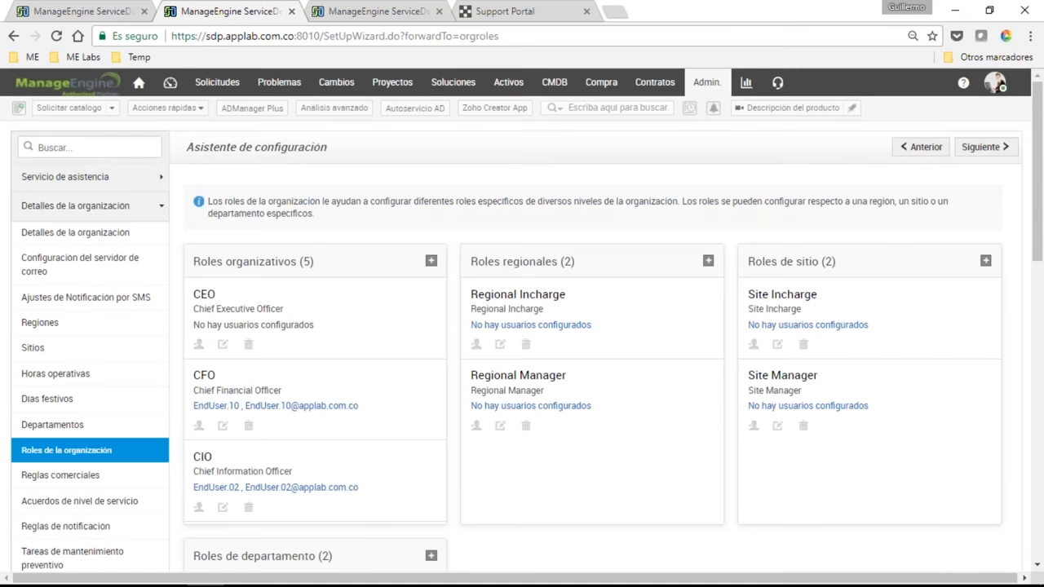
left_click(261, 219)
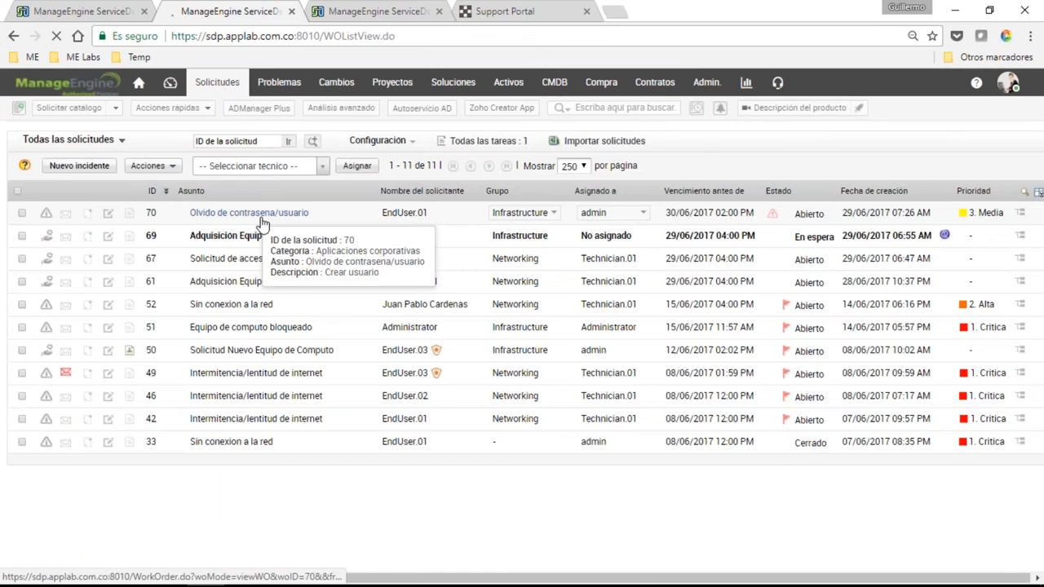
left_click(262, 214)
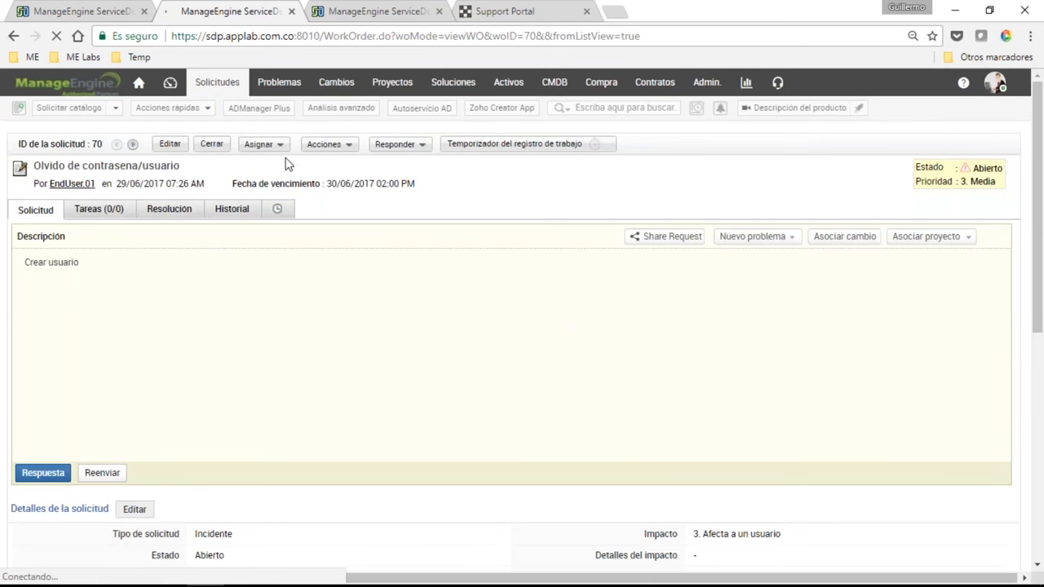
left_click(326, 144)
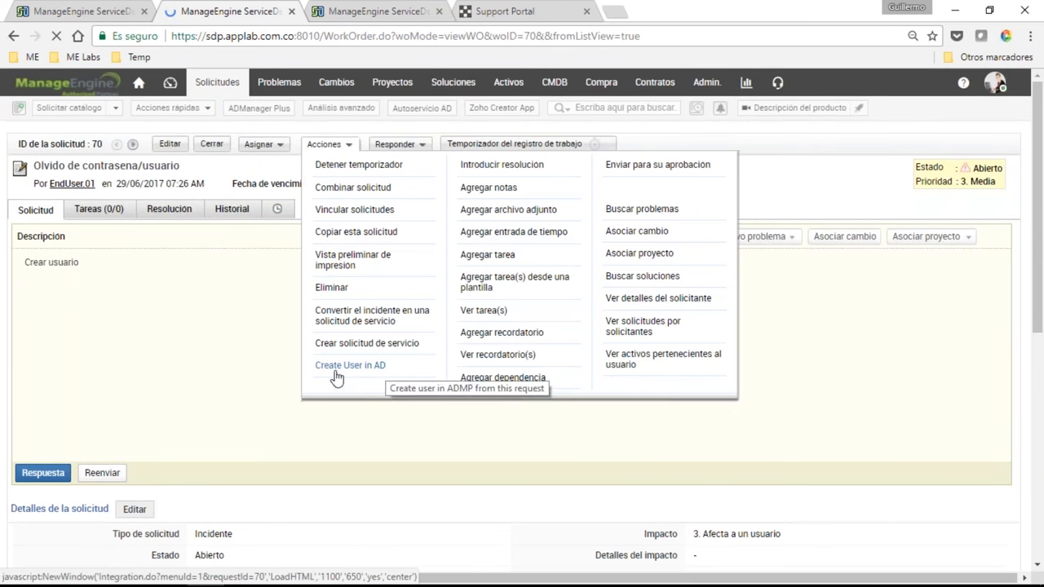
left_click(378, 372)
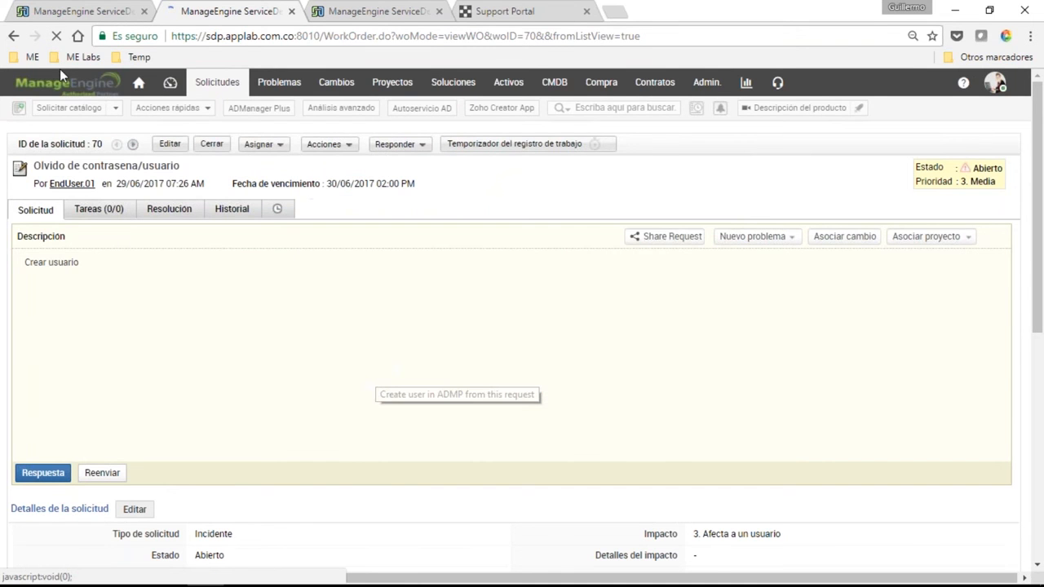
left_click(81, 12)
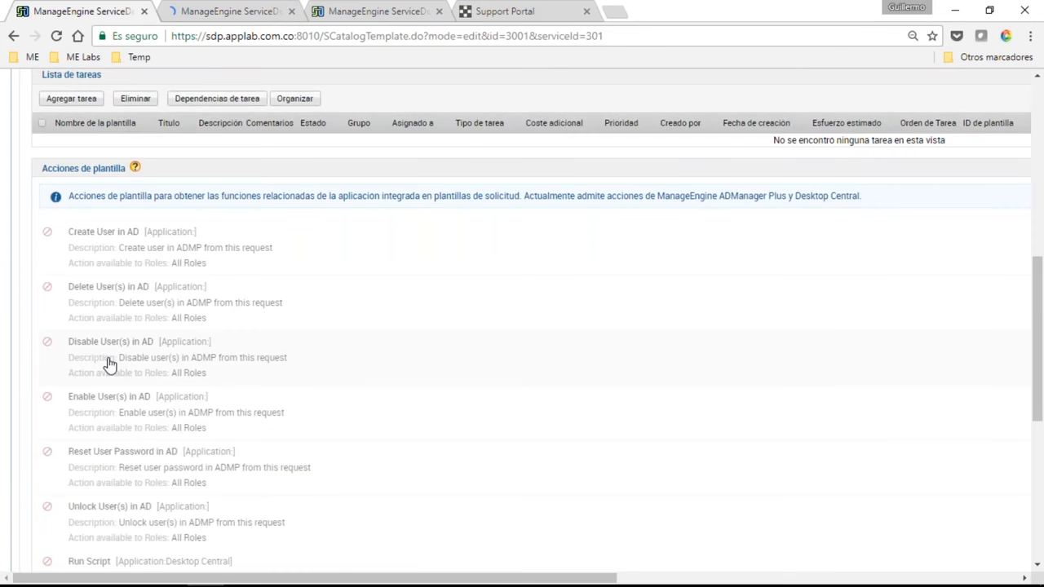
Look through the template actions for ADManager Plus and Desktop Central, and glance back over the rest of the workflow settings
scroll(109, 364, "down", 1)
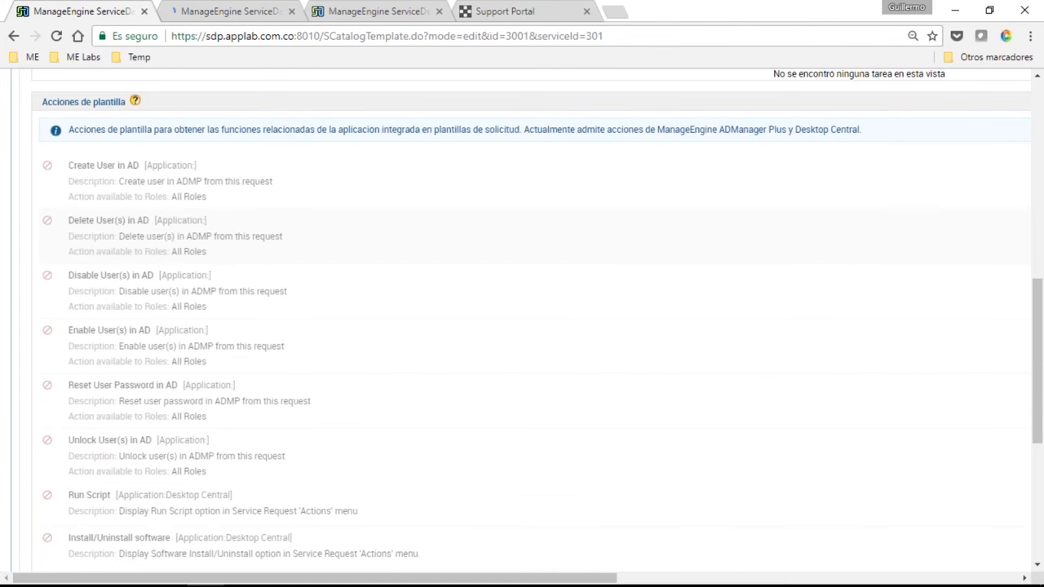
scroll(521, 326, "down", 1)
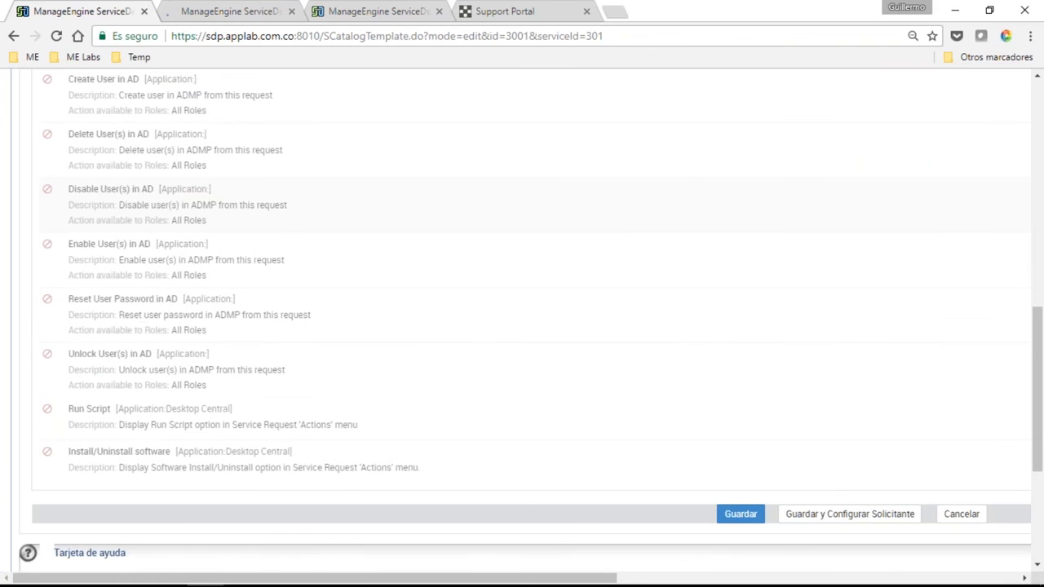
scroll(158, 404, "up", 15)
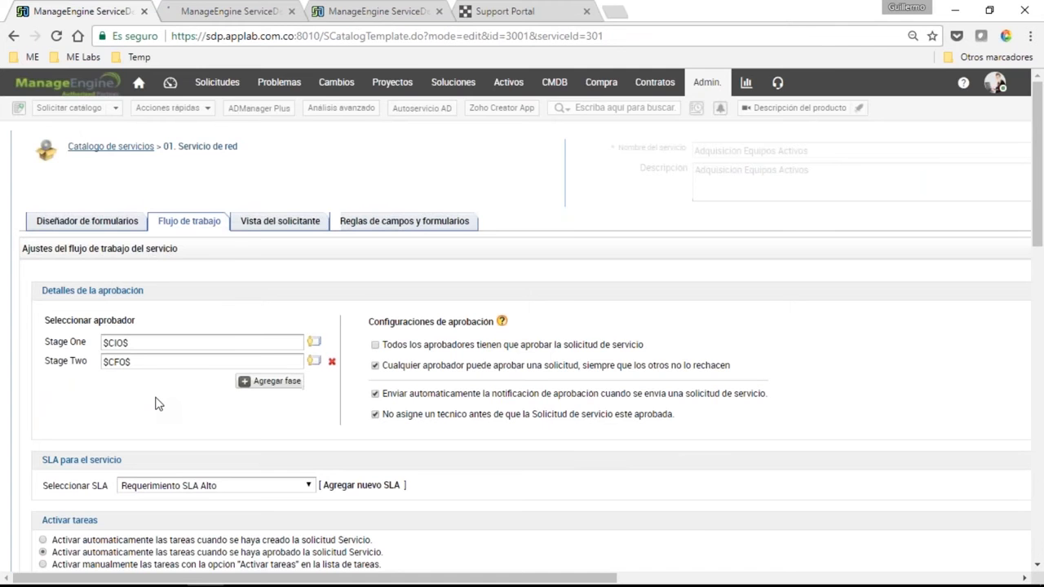
scroll(158, 404, "down", 3)
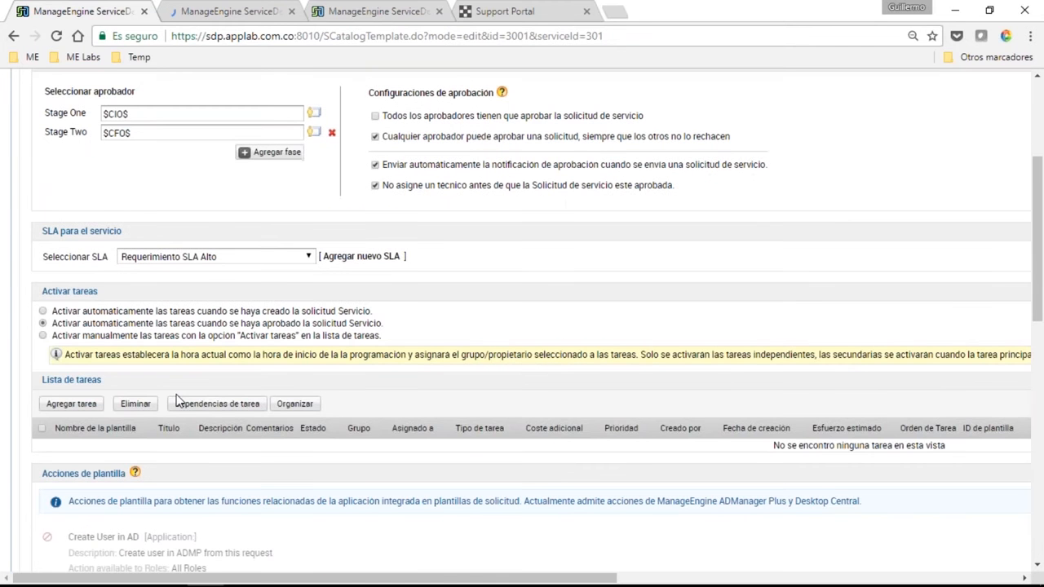
scroll(177, 399, "down", 4)
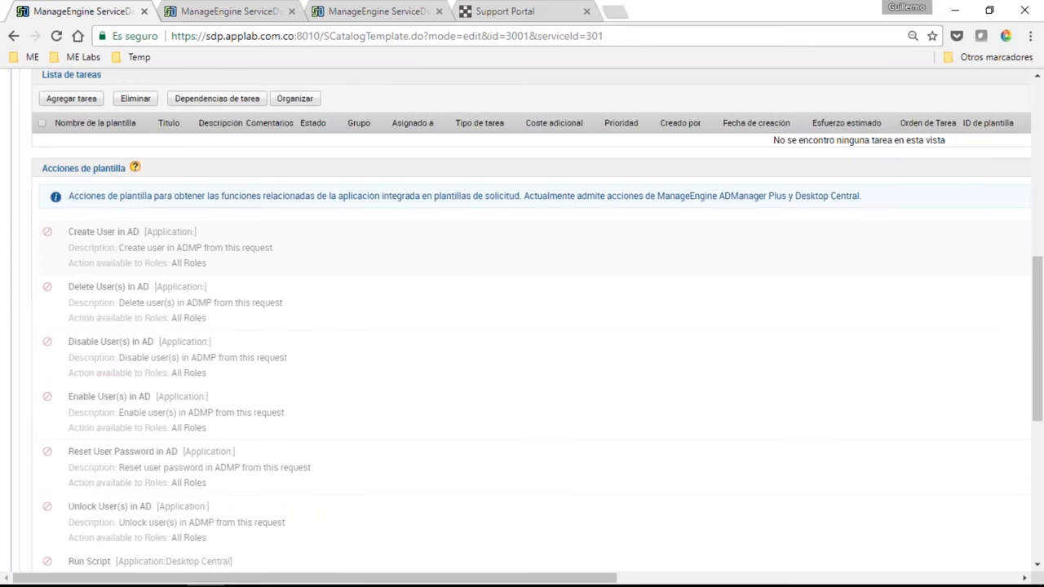
View the ADManager Plus integration's actions in the second browser tab's admin settings, and return to the template's own action list
key("ctrl+Tab")
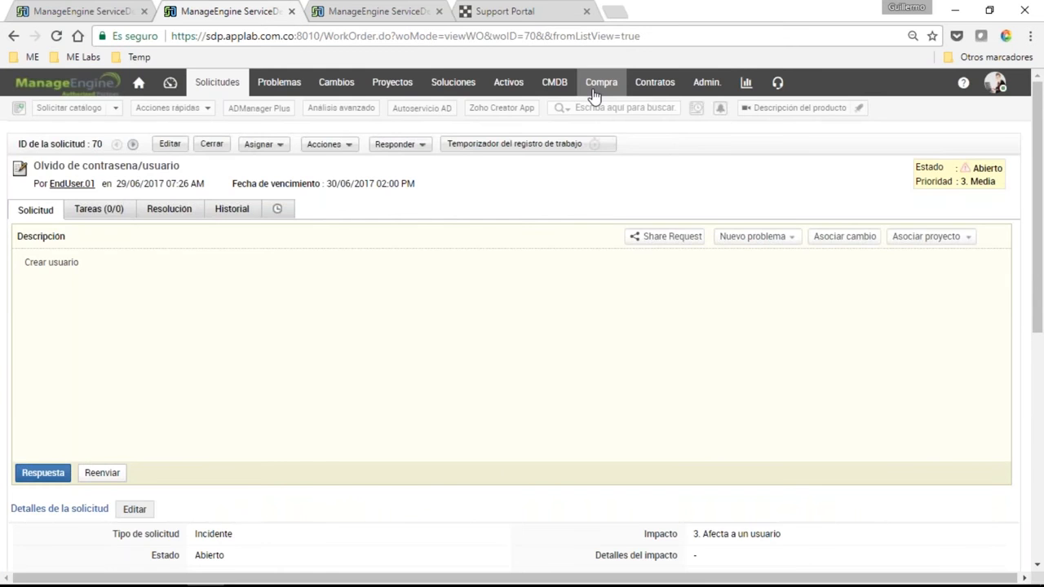
left_click(706, 82)
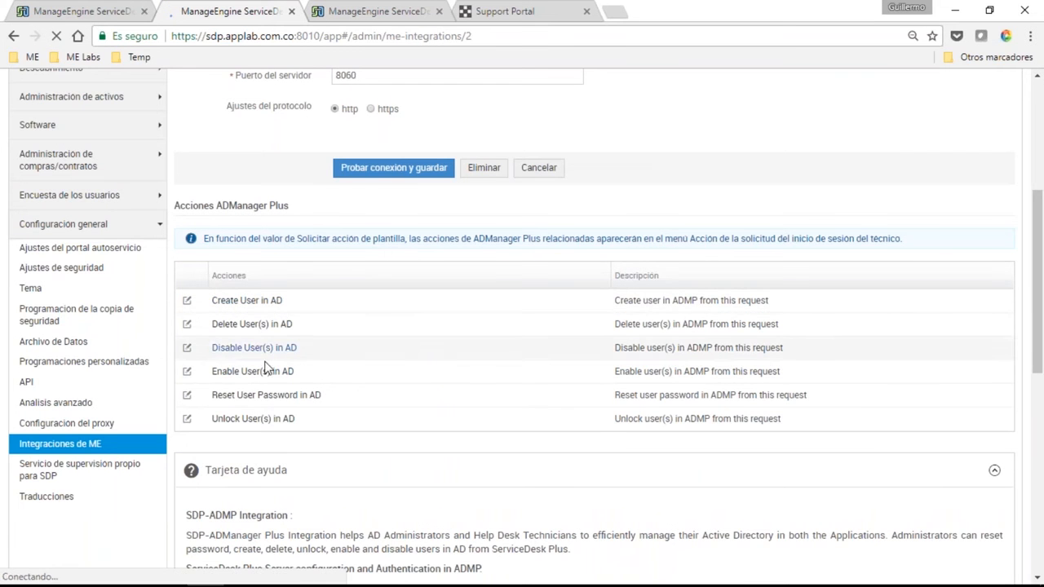
left_click(106, 16)
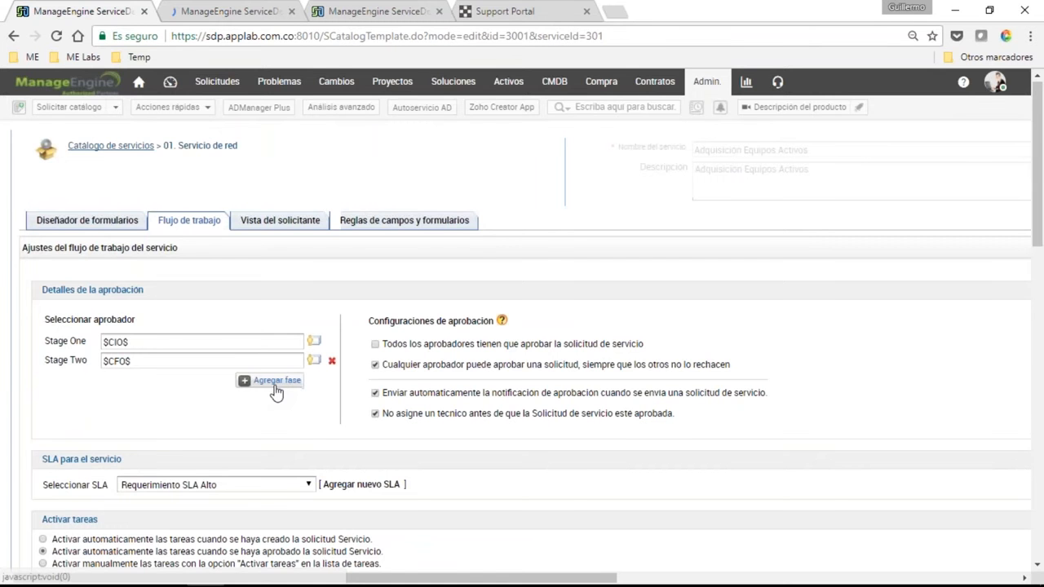
scroll(276, 392, "down", 10)
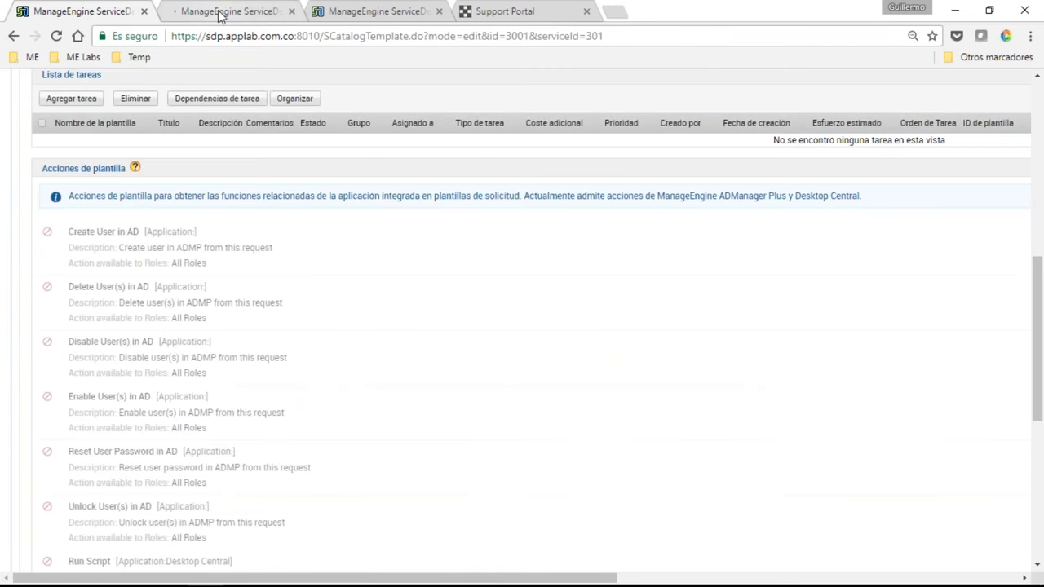
In the second browser tab, review the Create User in AD action's name, roles and the service templates available for association
left_click(220, 13)
left_click(473, 326)
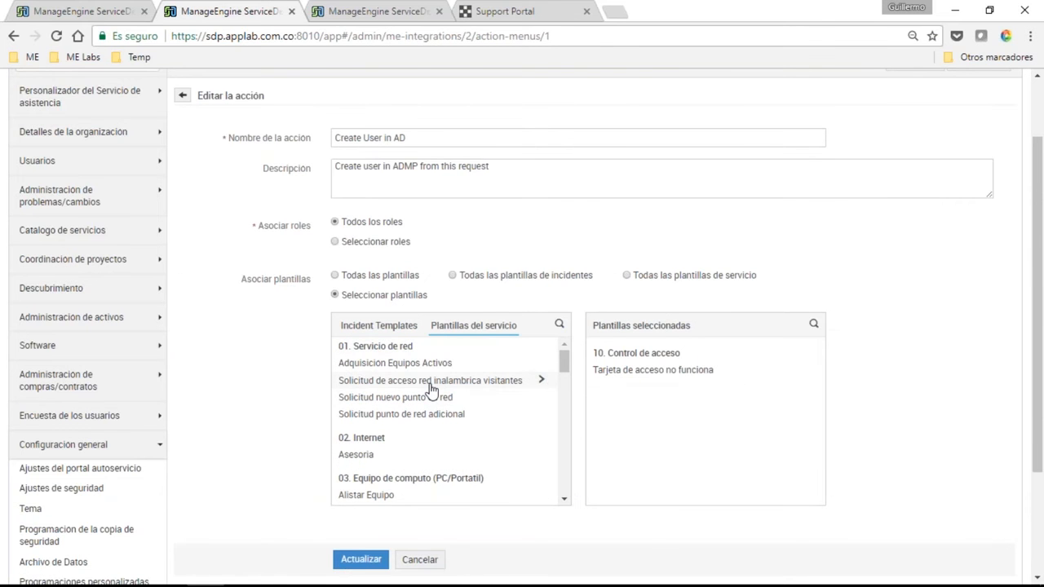
scroll(431, 391, "up", 1)
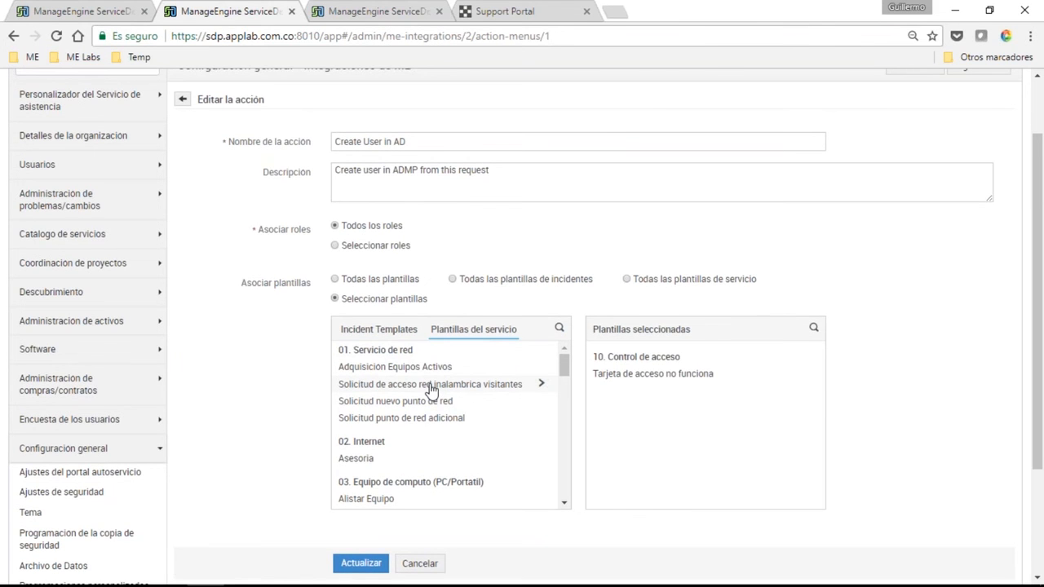
scroll(415, 241, "up", 2)
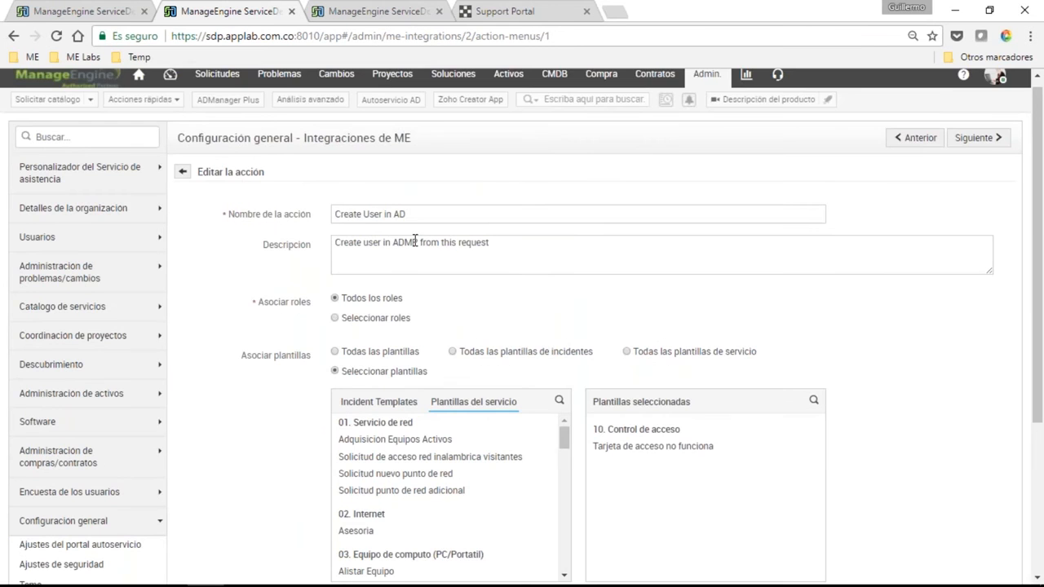
scroll(415, 241, "down", 3)
scroll(548, 377, "up", 2)
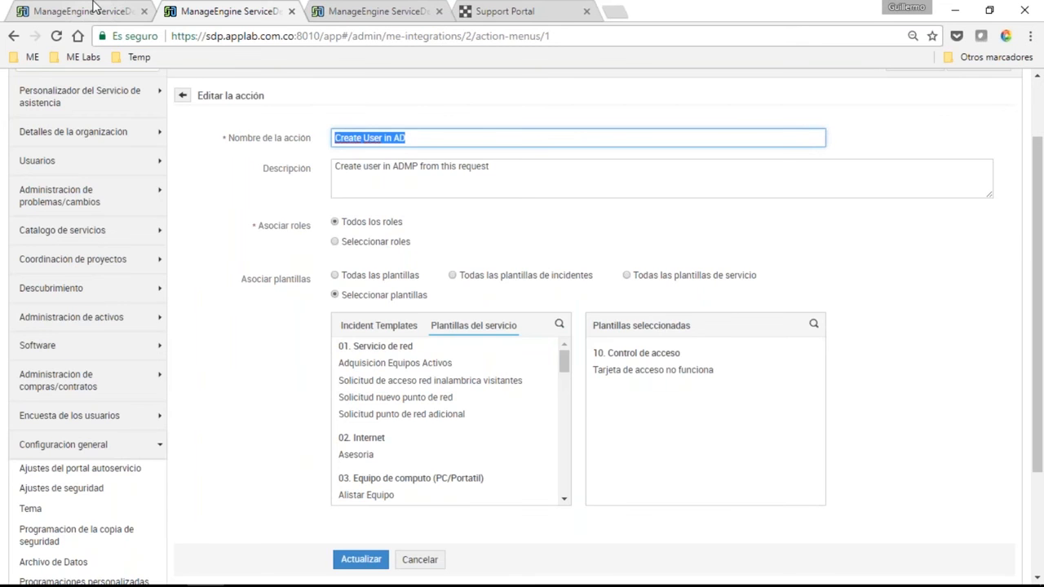
Return to the Adquisición Equipos Activos template and open its requester view to look over the service preview fields
left_click(94, 9)
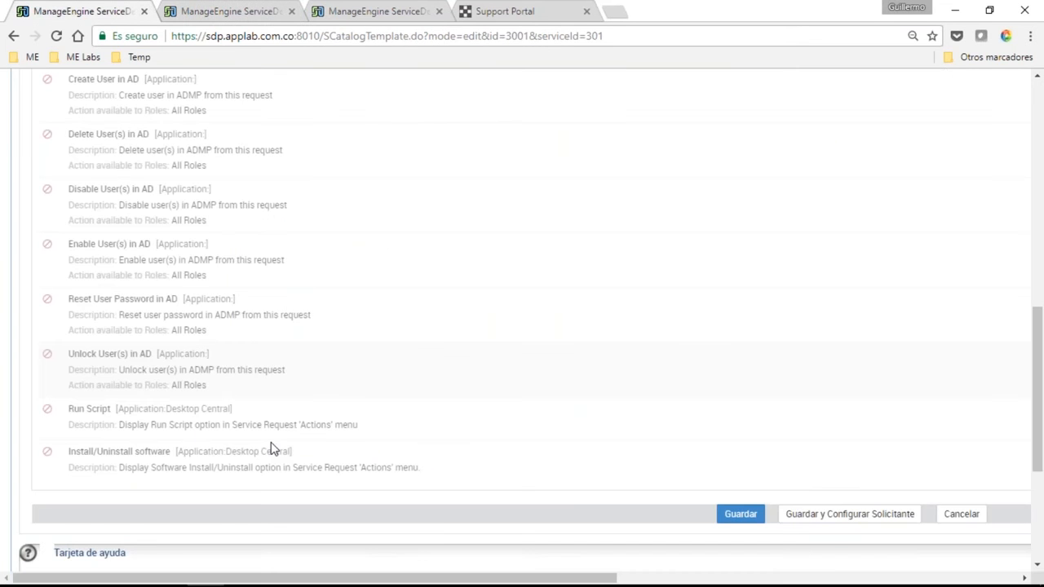
scroll(402, 346, "up", 2)
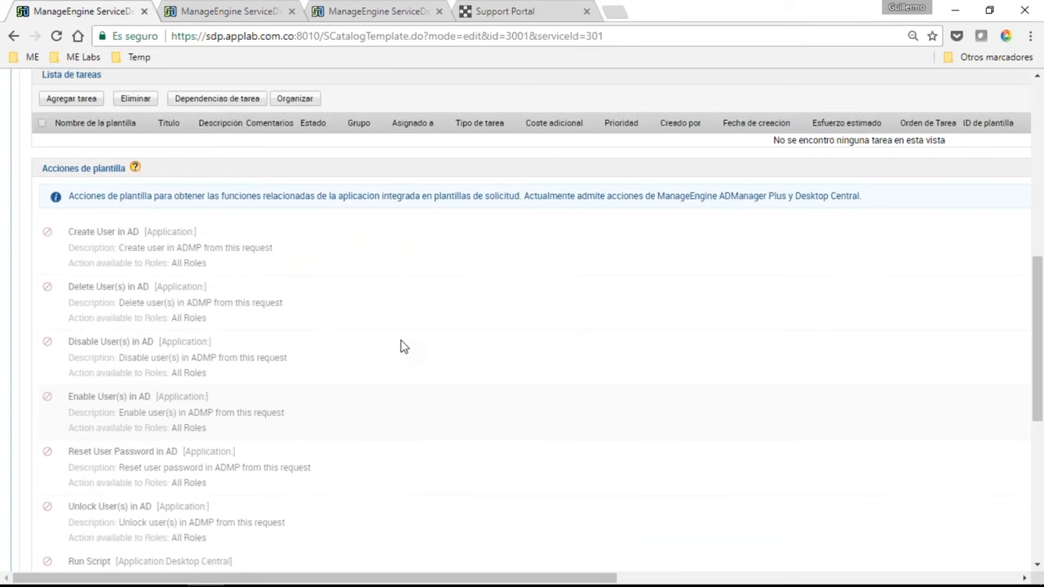
scroll(401, 347, "up", 2)
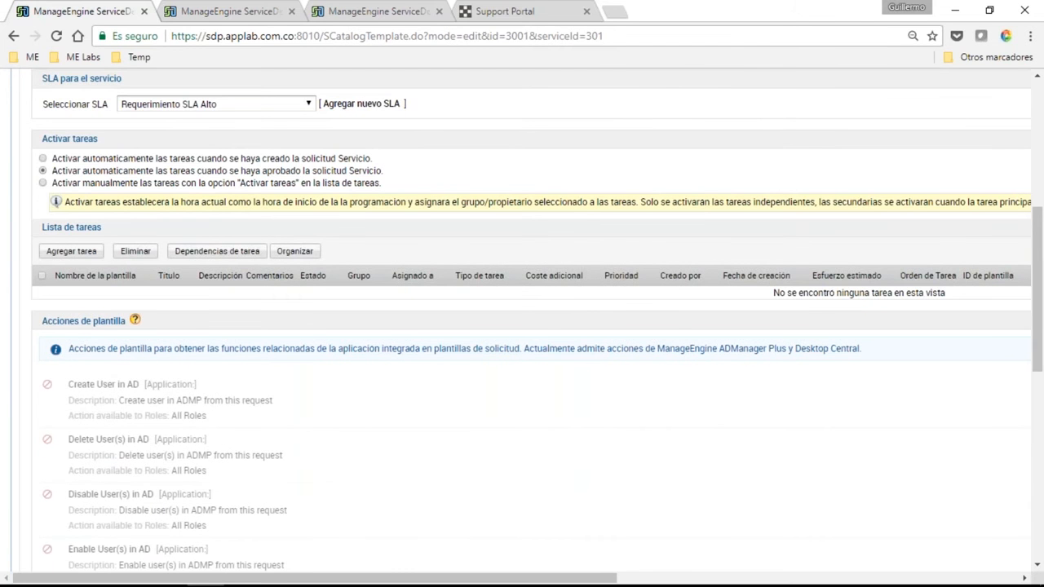
scroll(401, 346, "up", 4)
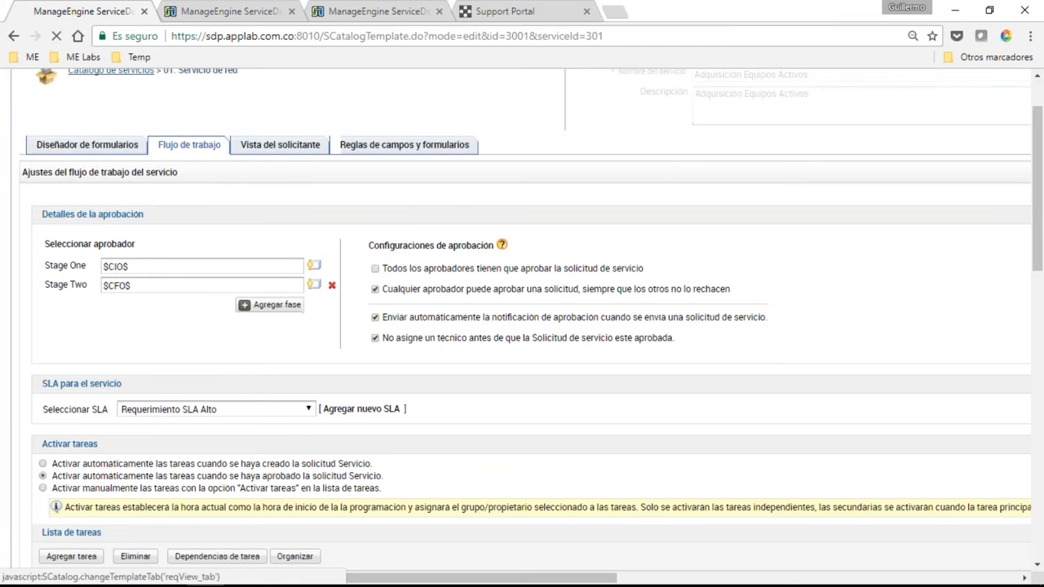
left_click(279, 144)
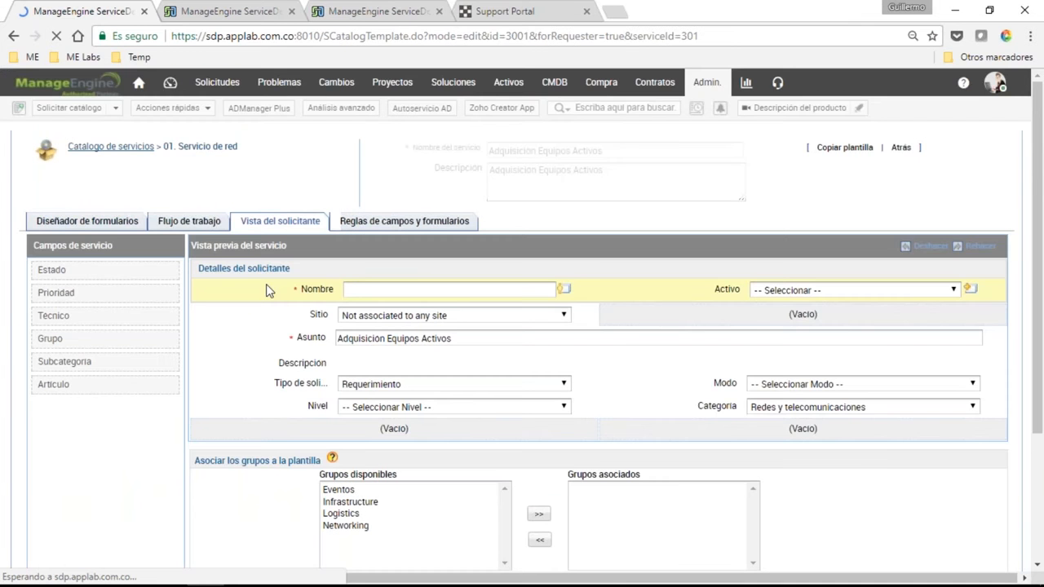
scroll(266, 283, "down", 4)
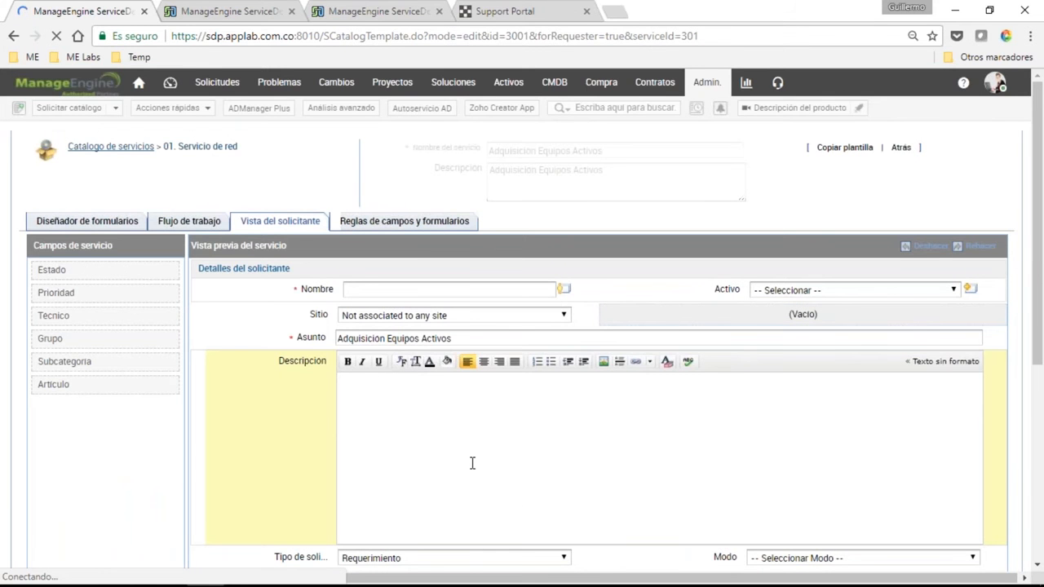
Open the template's field and form rules and review the condition and action of the Establecer modelo de adquisición rule
scroll(471, 464, "down", 1)
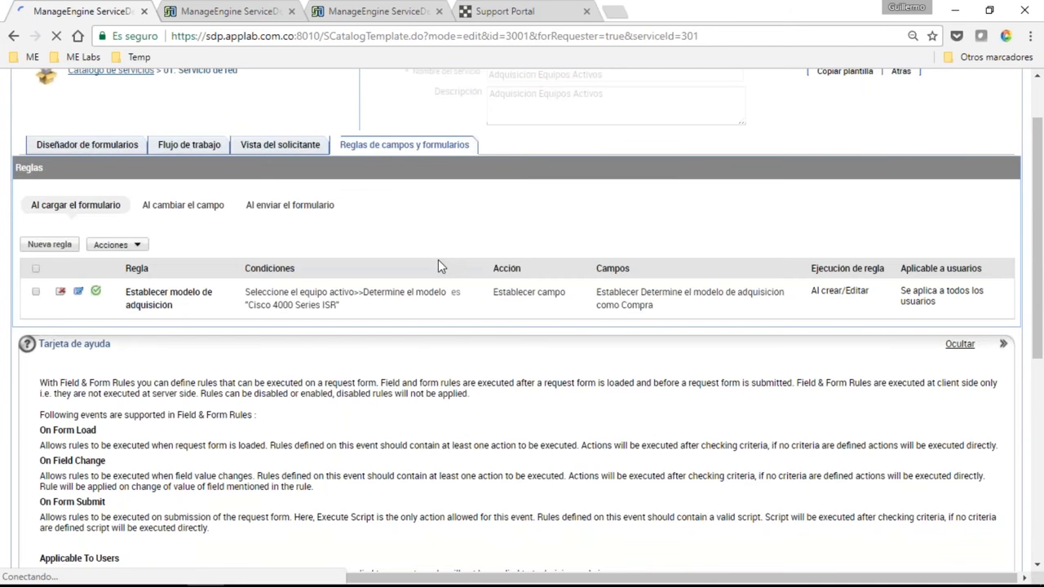
left_click(79, 295)
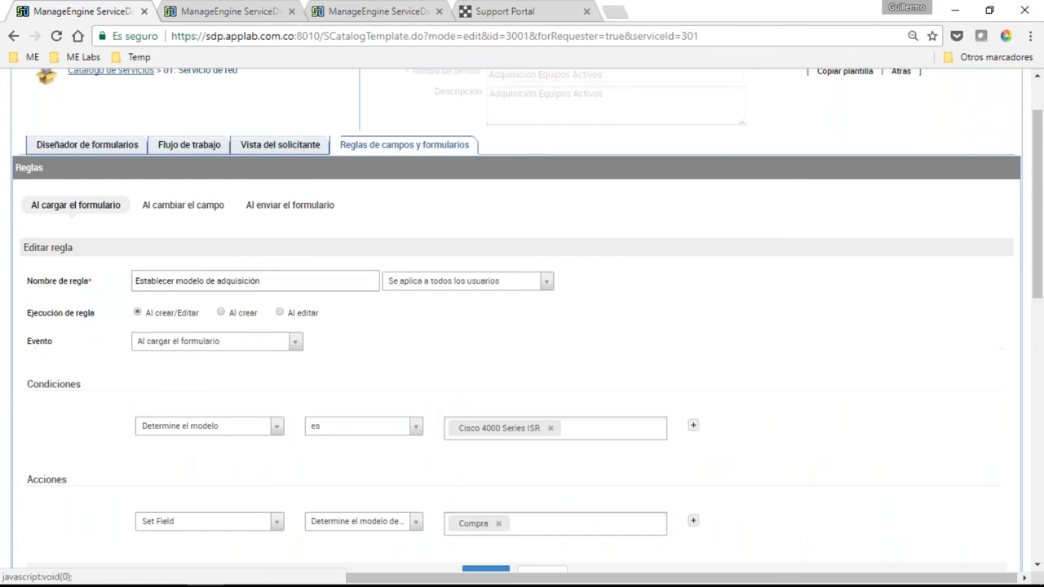
scroll(318, 149, "down", 1)
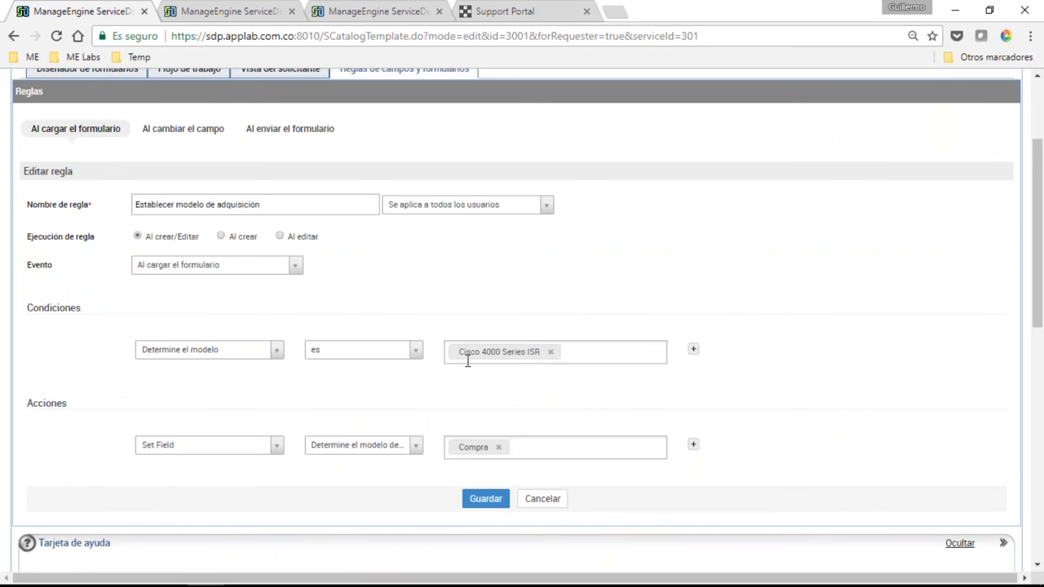
scroll(467, 361, "up", 1)
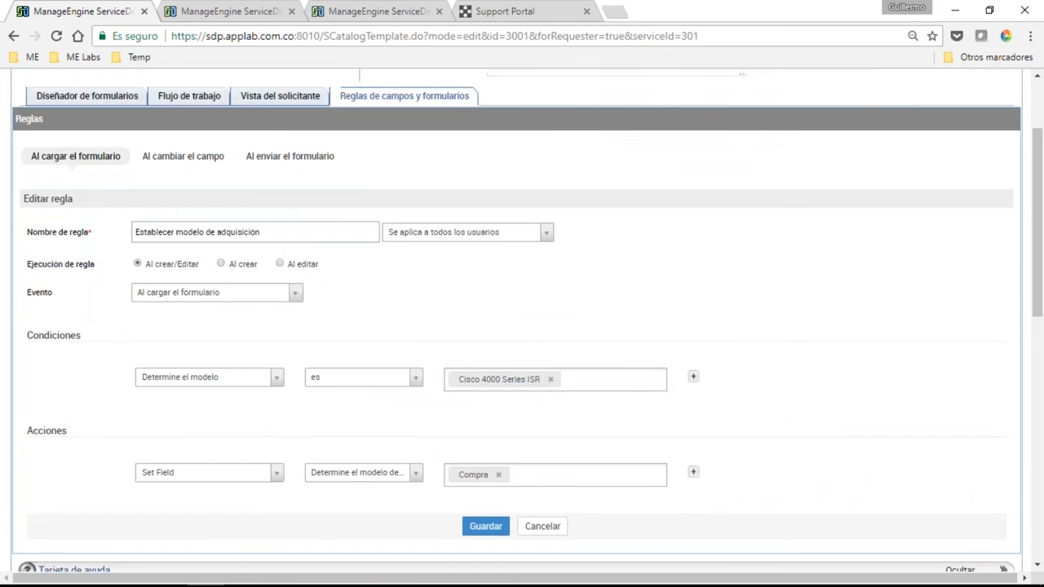
scroll(492, 149, "up", 3)
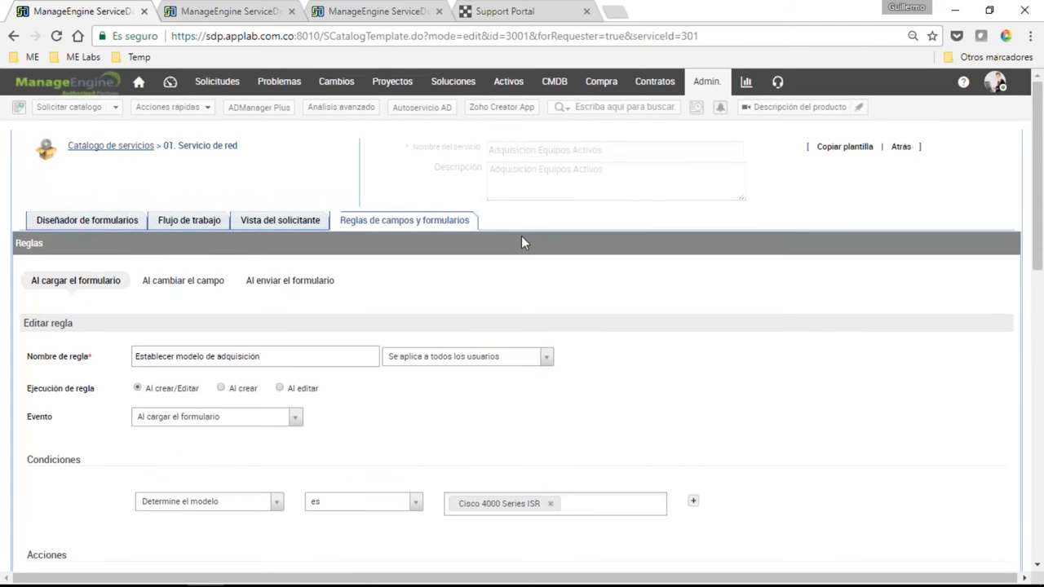
scroll(521, 236, "down", 1)
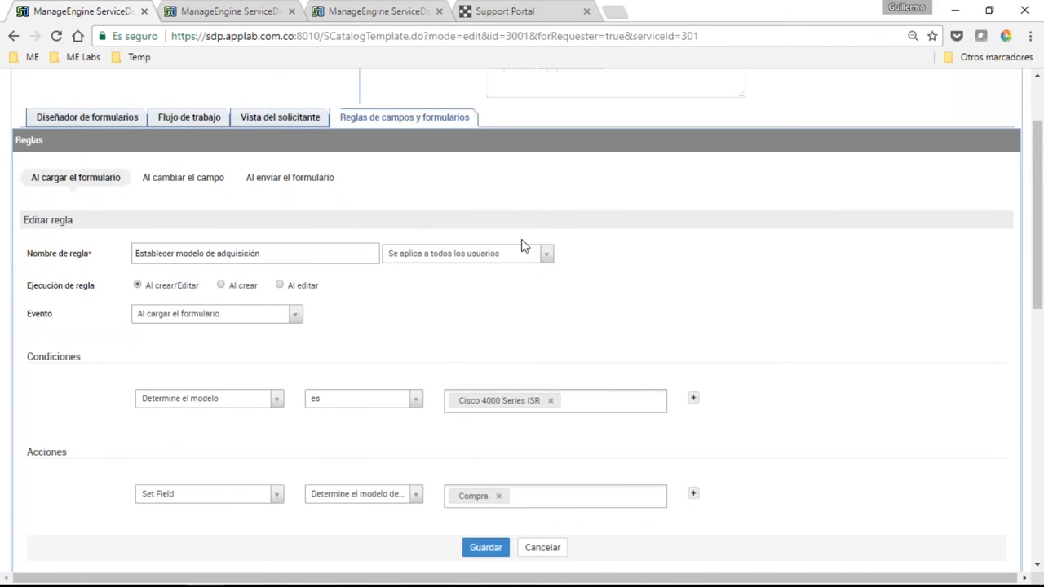
Check which fields the rule's Set Field action can target, and close the rule without saving
left_click(362, 493)
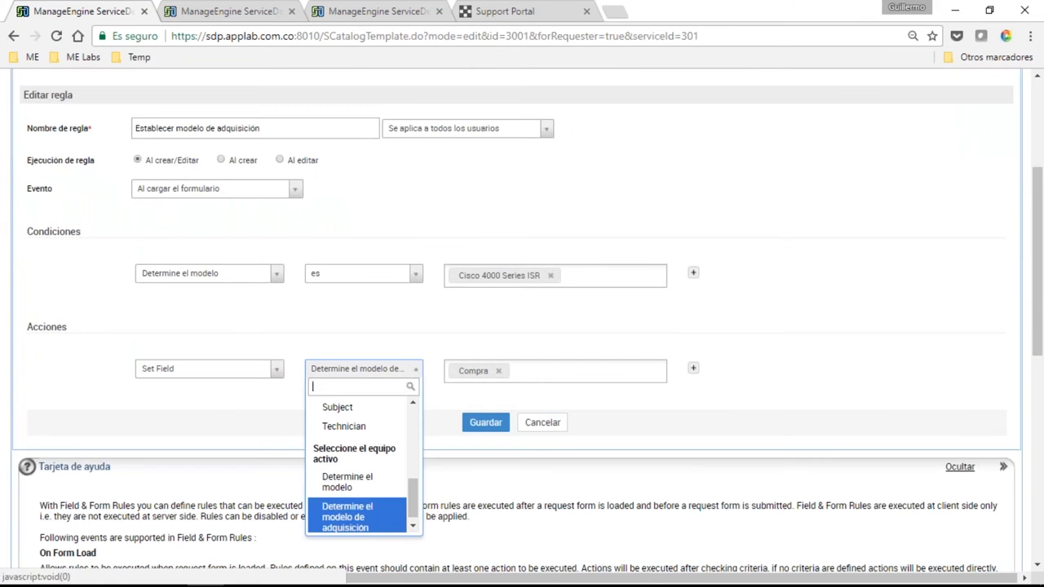
left_click(402, 515)
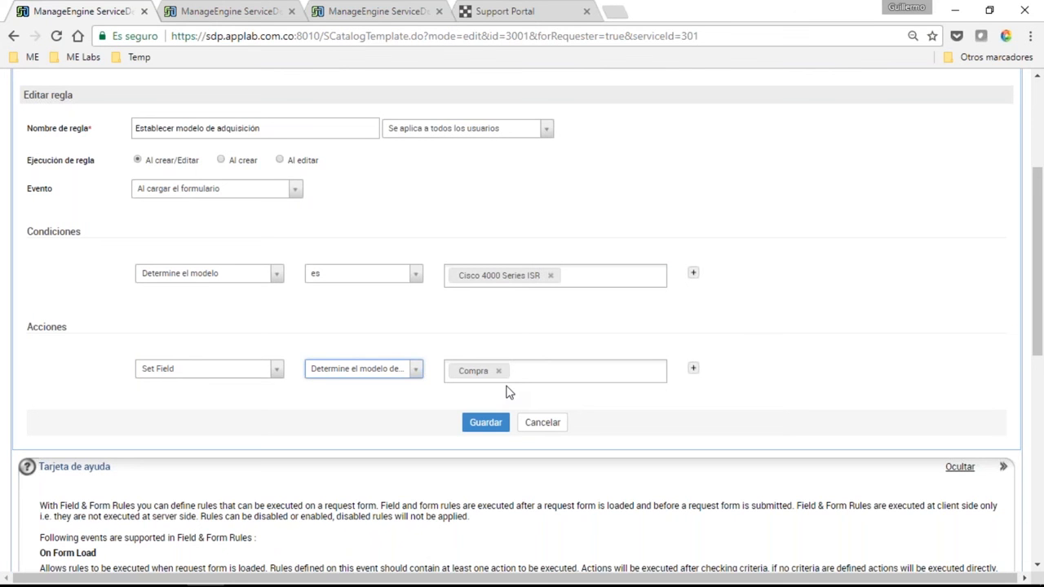
left_click(551, 430)
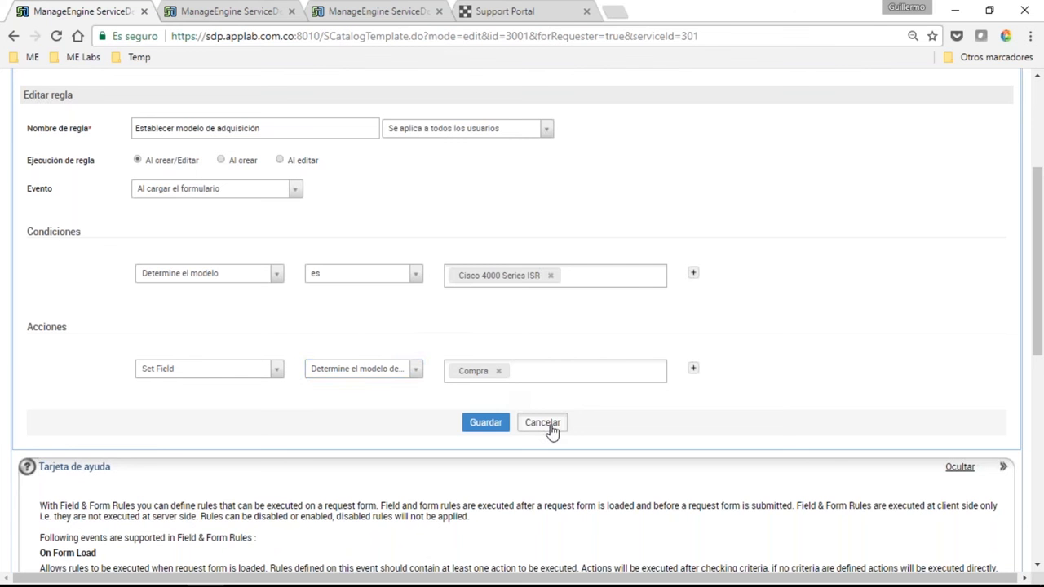
left_click(552, 431)
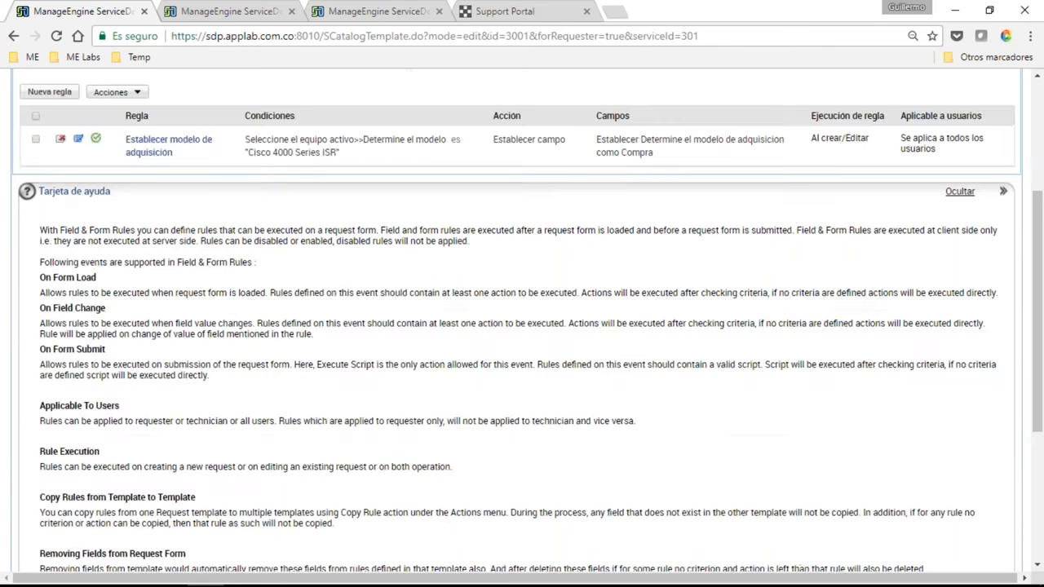
Reopen the Establecer modelo de adquisición rule and look through the action types it can execute
scroll(149, 307, "up", 2)
left_click(148, 307)
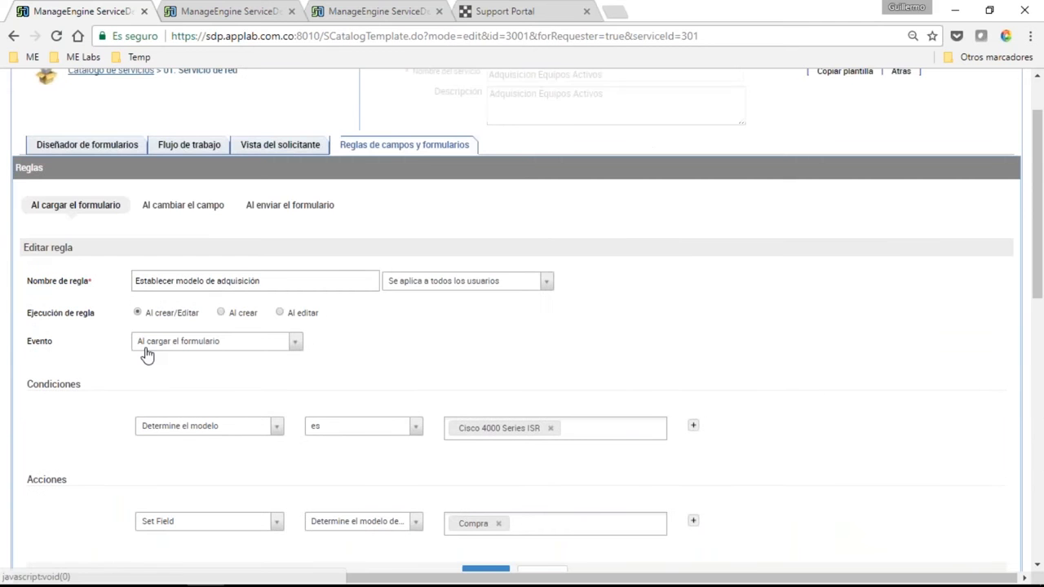
scroll(147, 354, "down", 3)
left_click(188, 292)
left_click(241, 298)
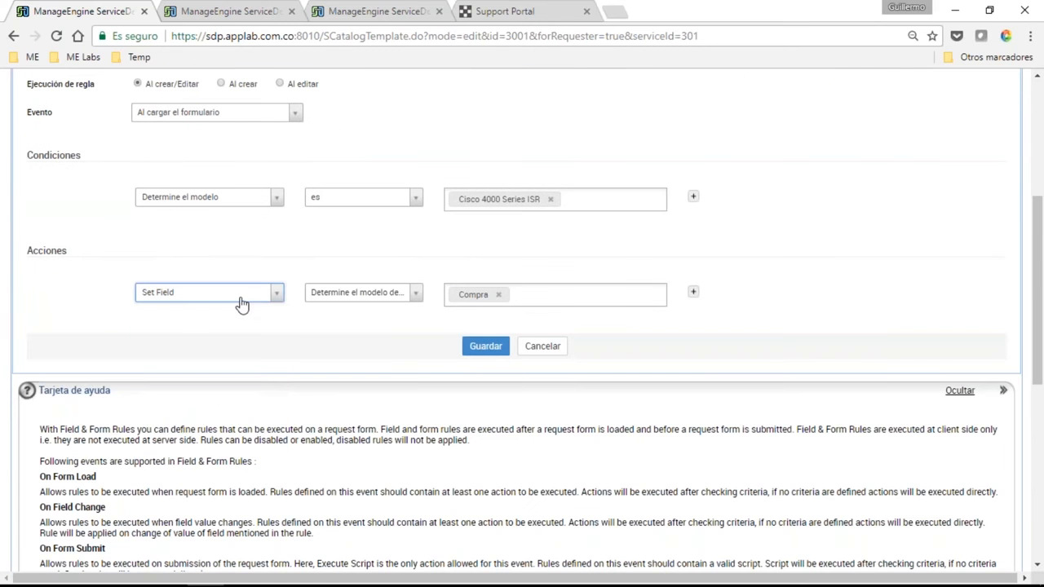
left_click(277, 292)
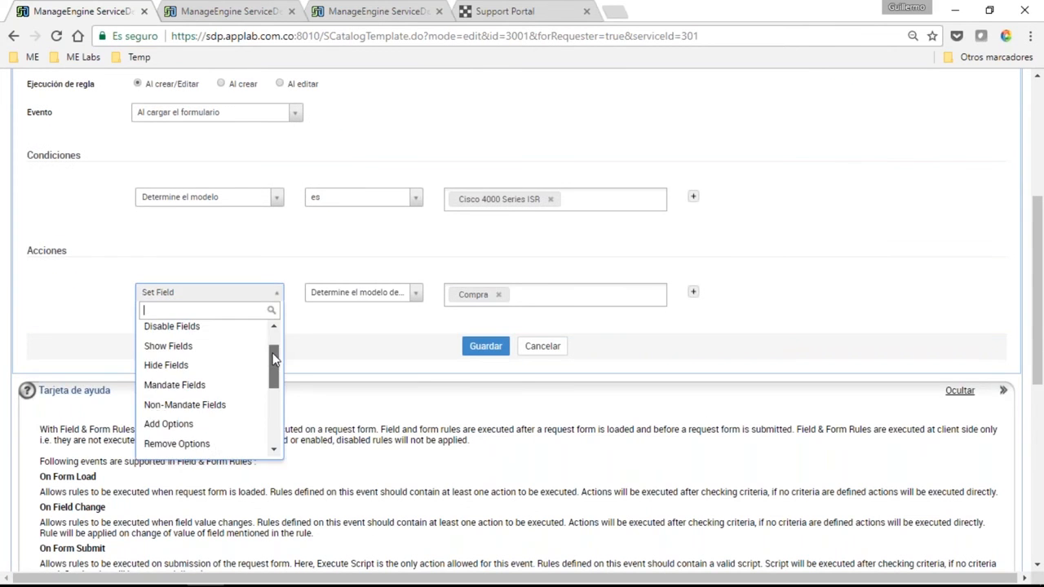
left_click_drag(272, 357, 270, 330)
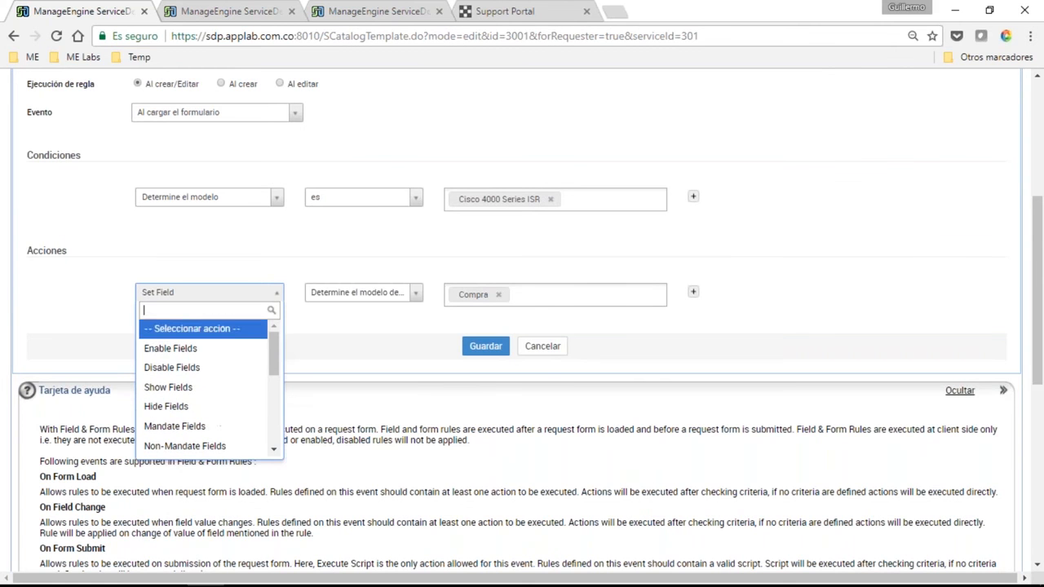
scroll(242, 376, "down", 1)
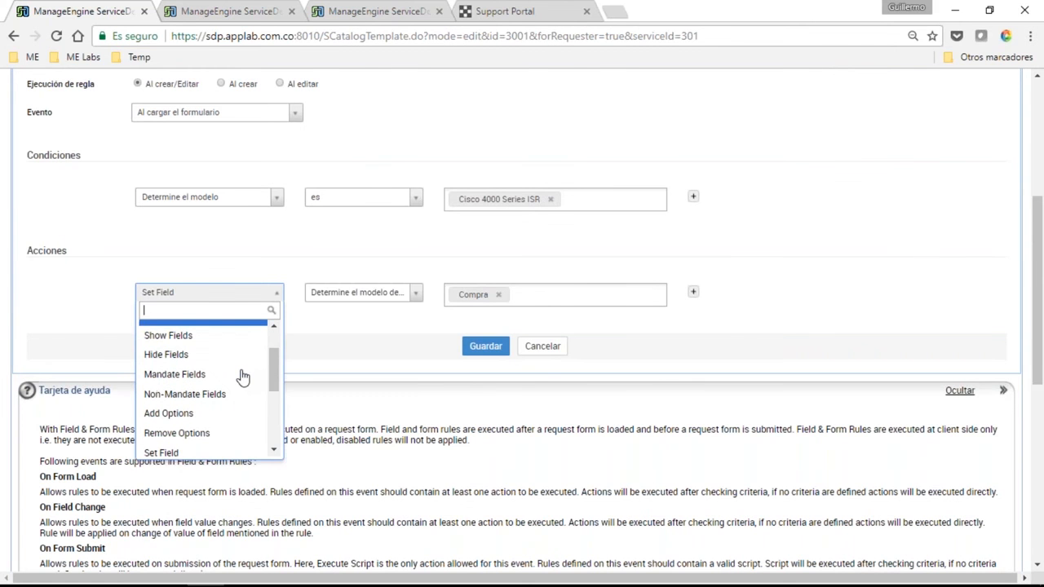
scroll(242, 377, "down", 1)
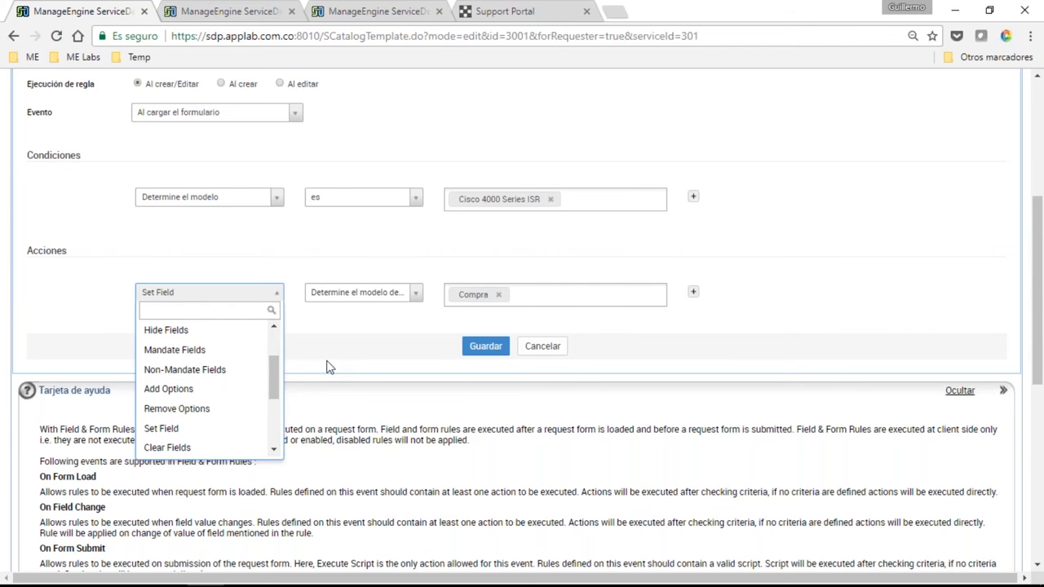
scroll(165, 149, "up", 3)
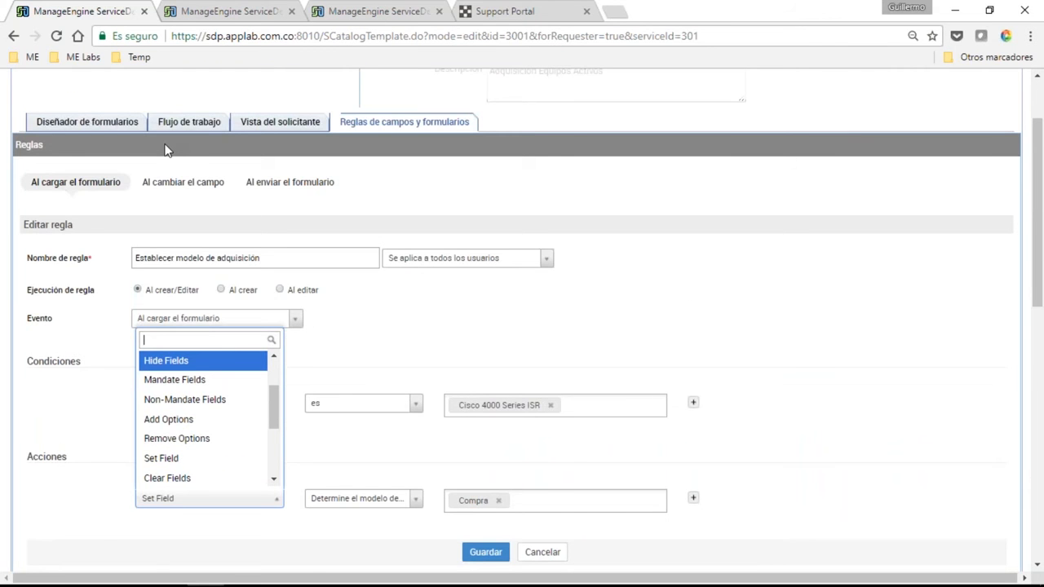
scroll(91, 262, "down", 3)
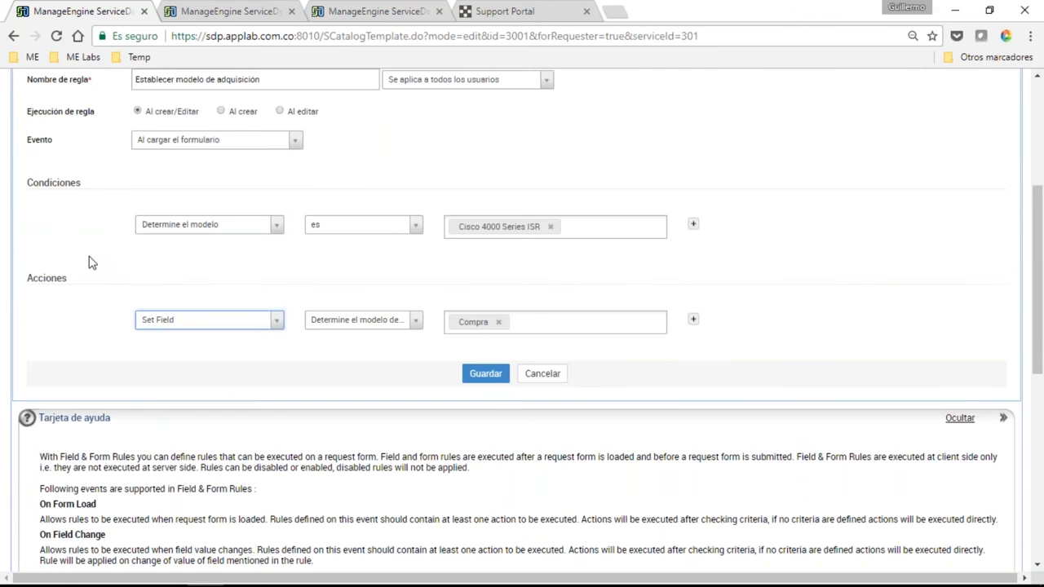
Return to the template's form designer and look at the subcategories offered for Redes y telecomunicaciones
left_click(485, 374)
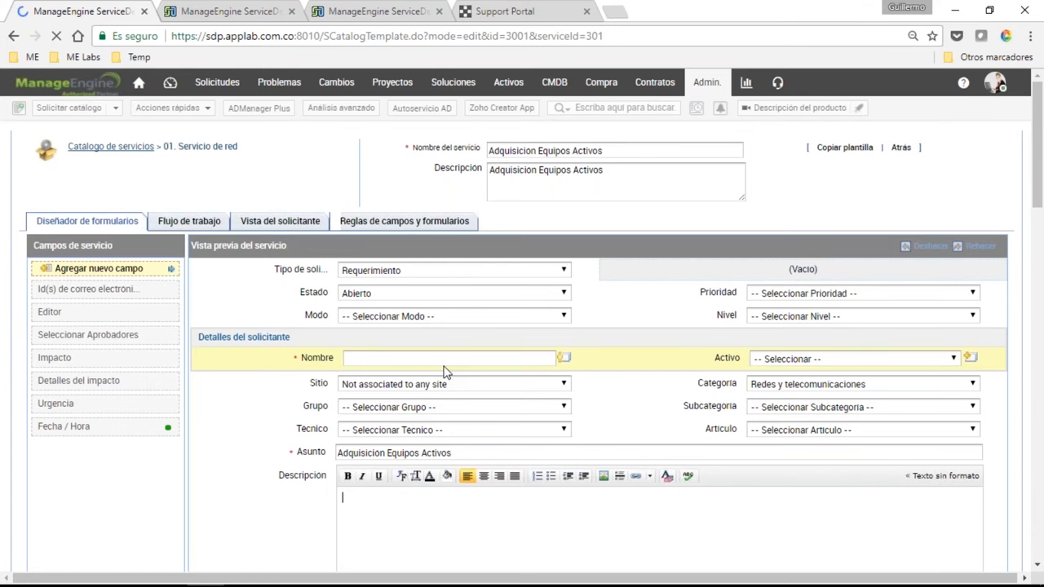
scroll(446, 371, "down", 1)
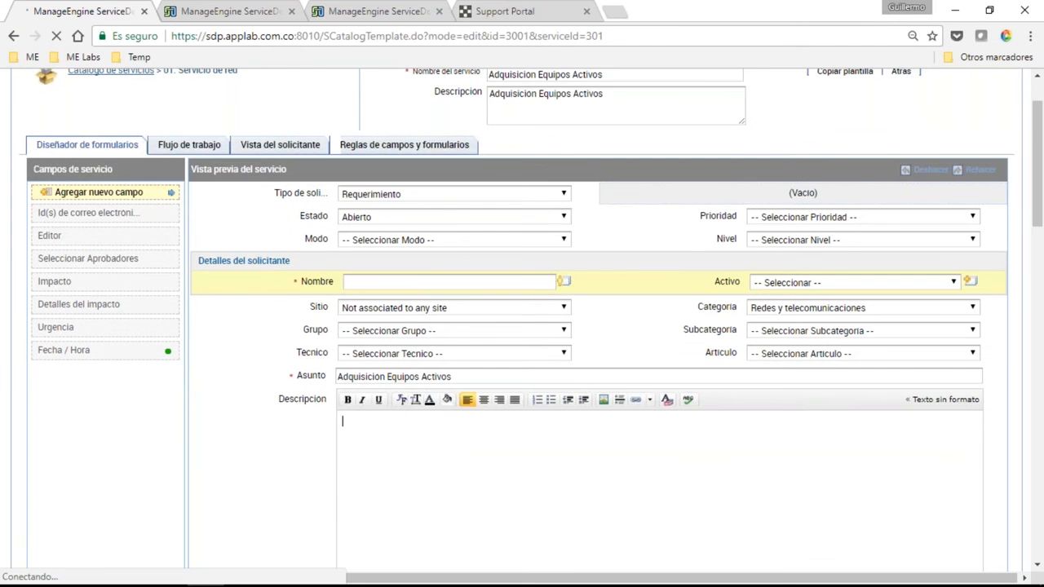
scroll(766, 249, "down", 1)
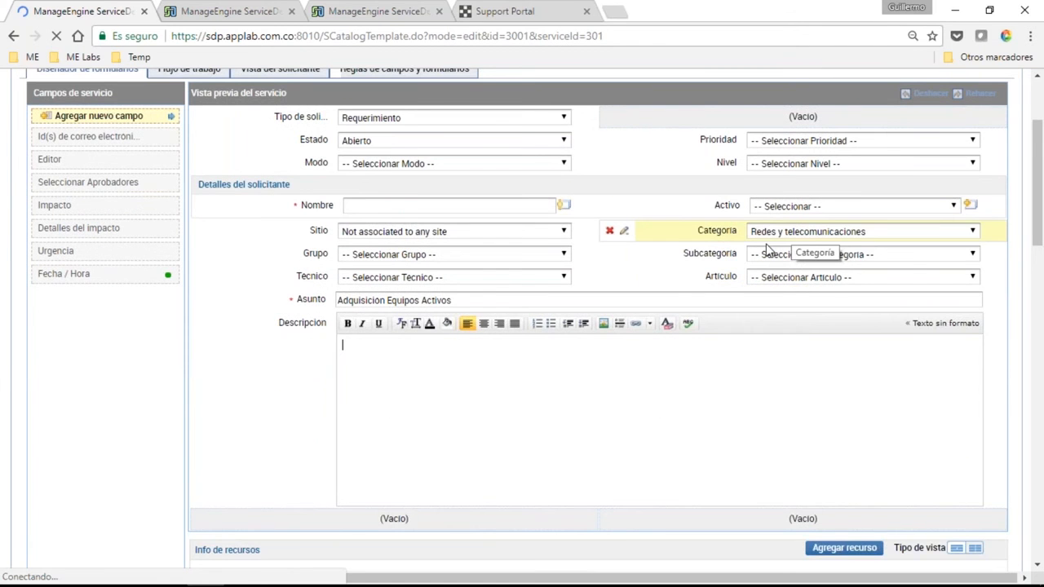
left_click(768, 253)
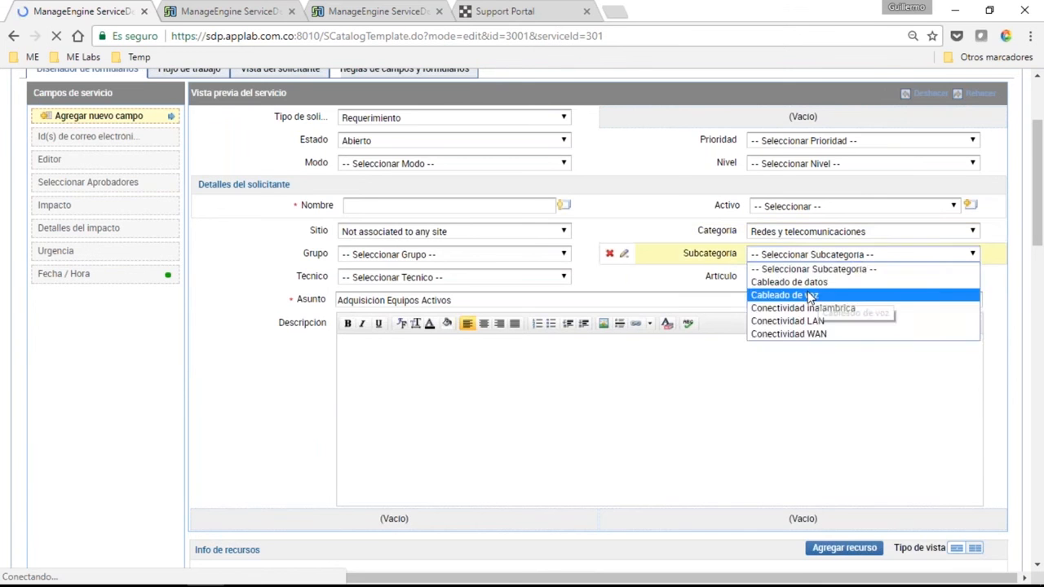
key("Escape")
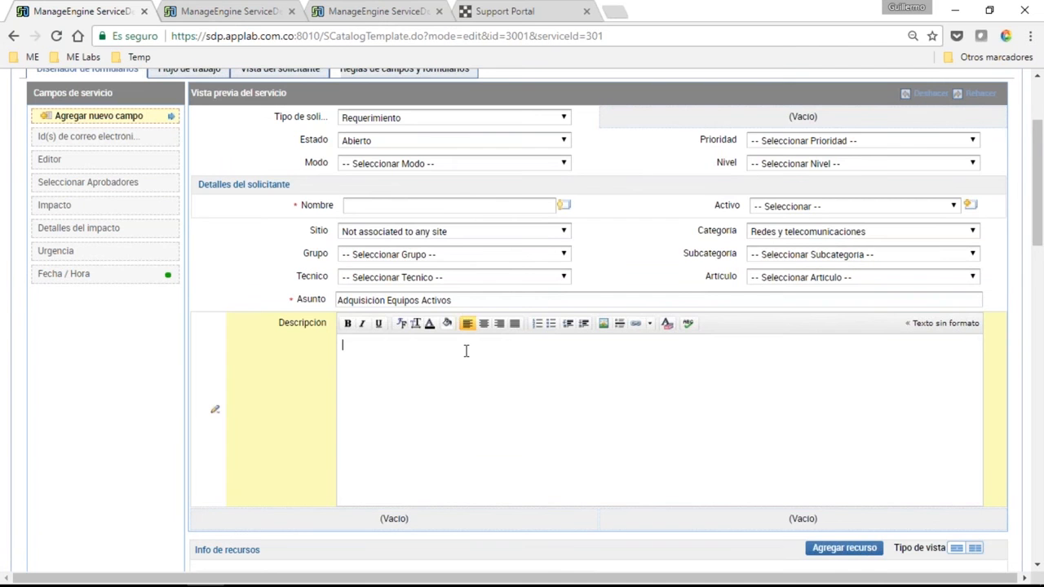
scroll(467, 351, "up", 1)
scroll(466, 351, "up", 2)
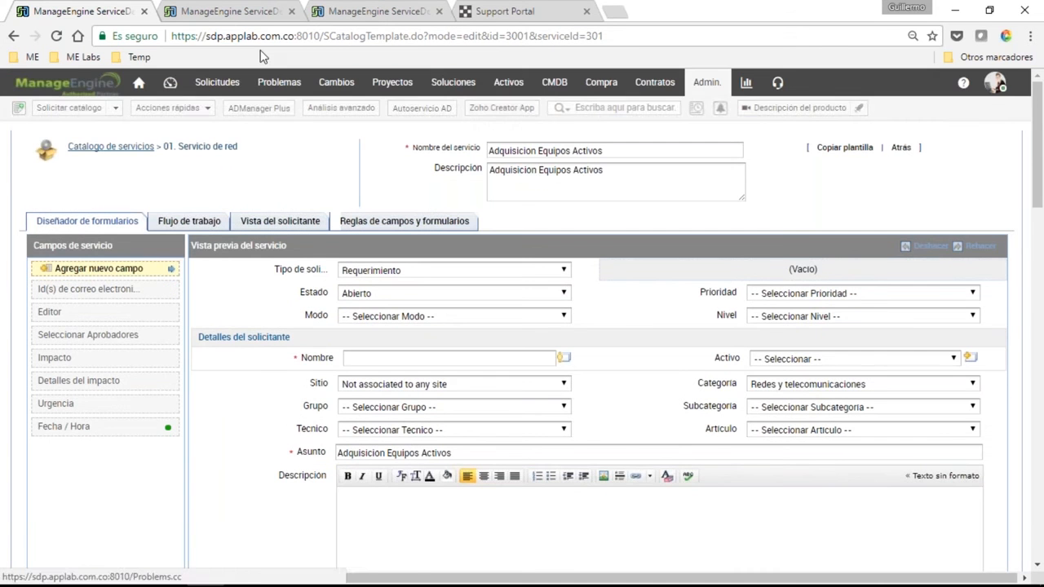
Start a new Adquisición Equipos Activos request with mode Llamada telefonica and level Nivel 2 - Soporte en sitio
left_click(225, 89)
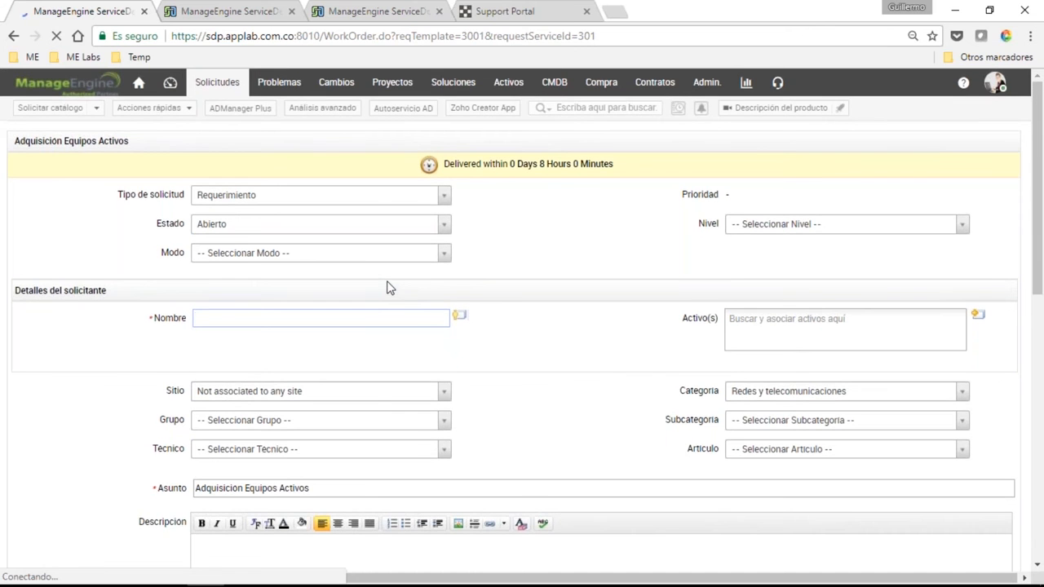
left_click(313, 253)
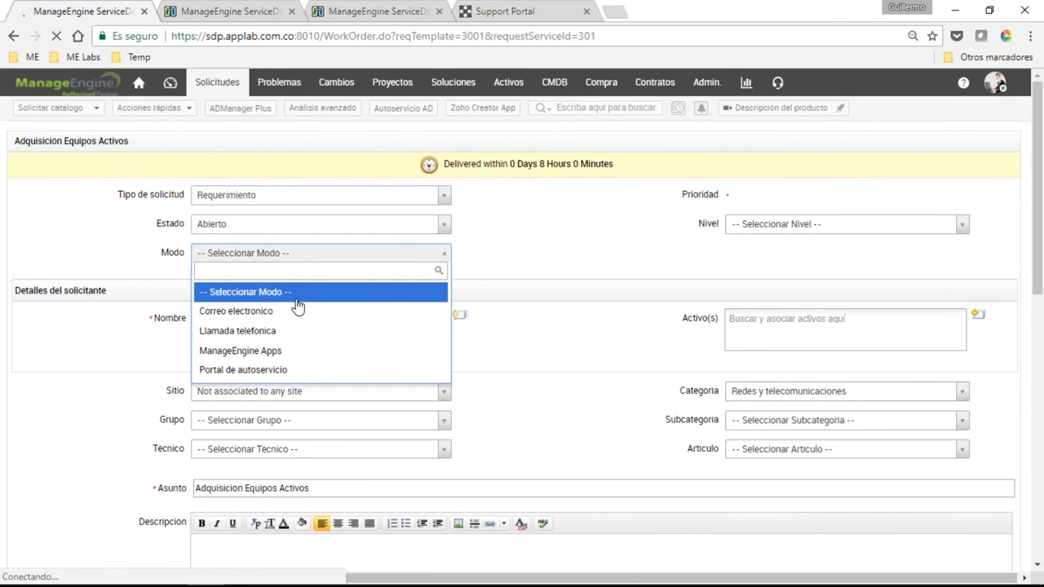
left_click(245, 311)
left_click(416, 257)
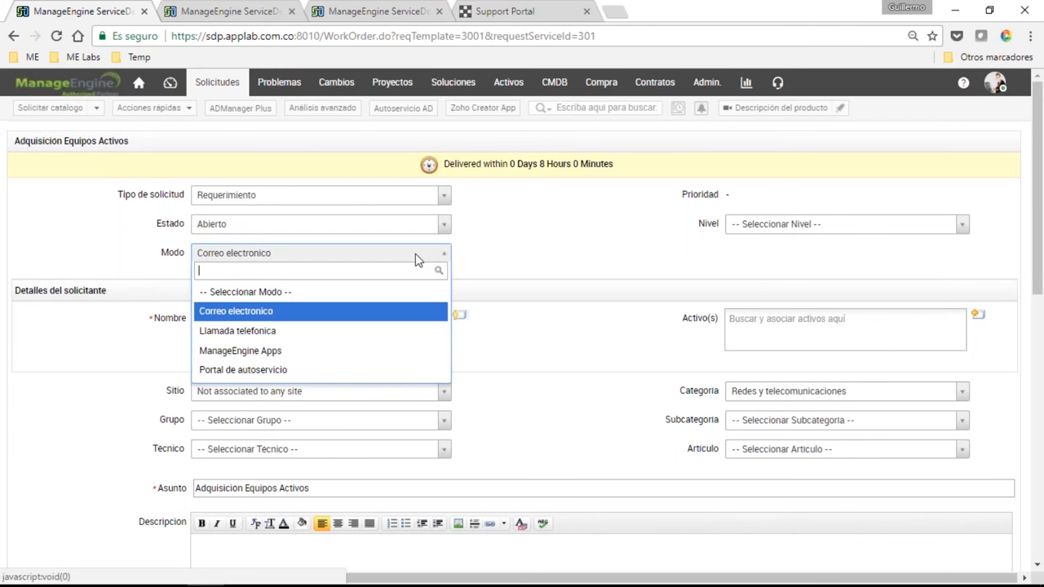
left_click(237, 331)
left_click(815, 224)
left_click(809, 303)
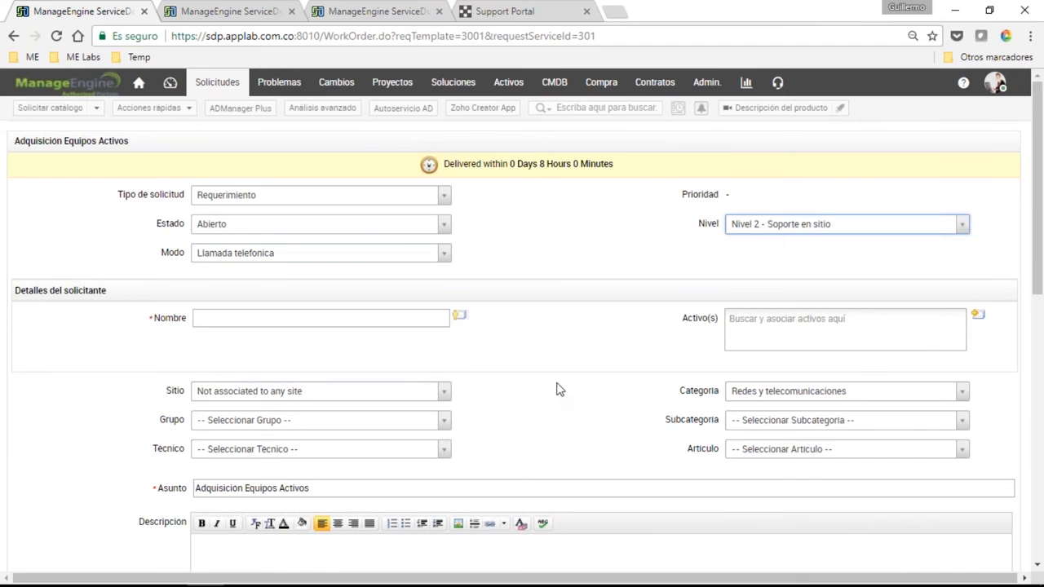
Set the requester to EndUser.01, site Bogota D.C., group Networking, technician Technician.01 and subcategory Cableado de datos
scroll(557, 390, "down", 1)
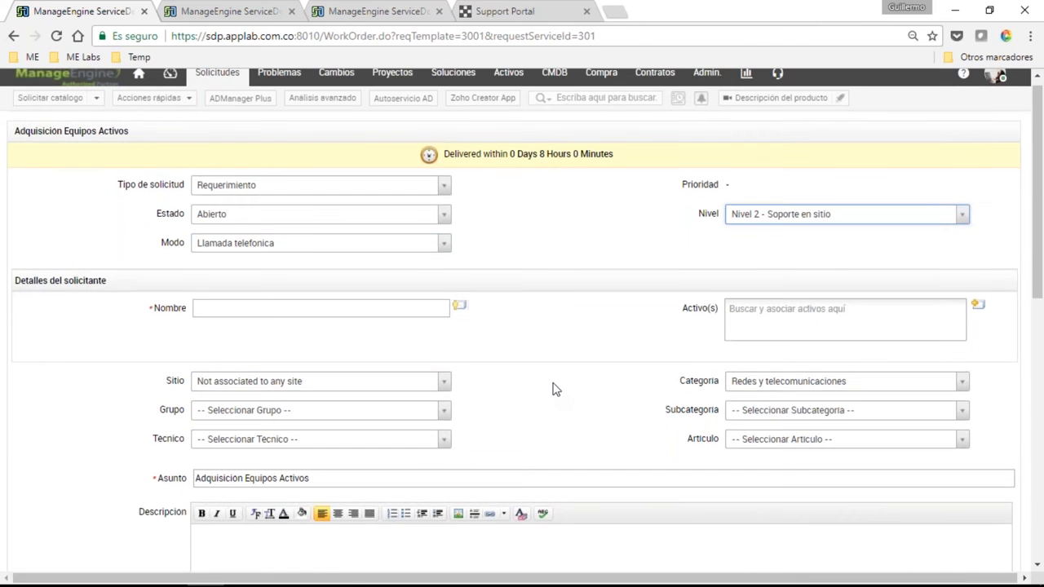
scroll(552, 390, "down", 1)
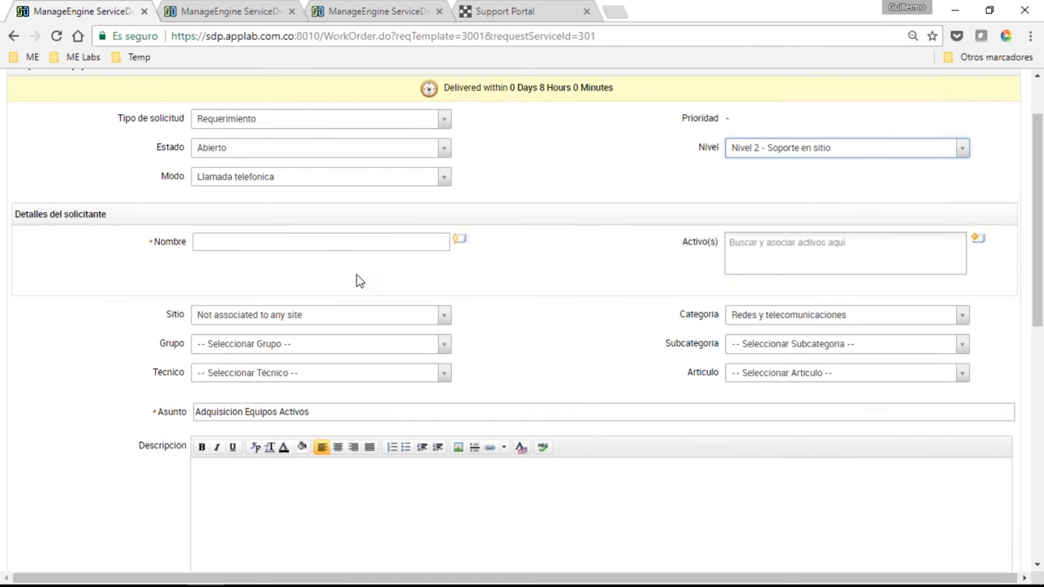
left_click(69, 356)
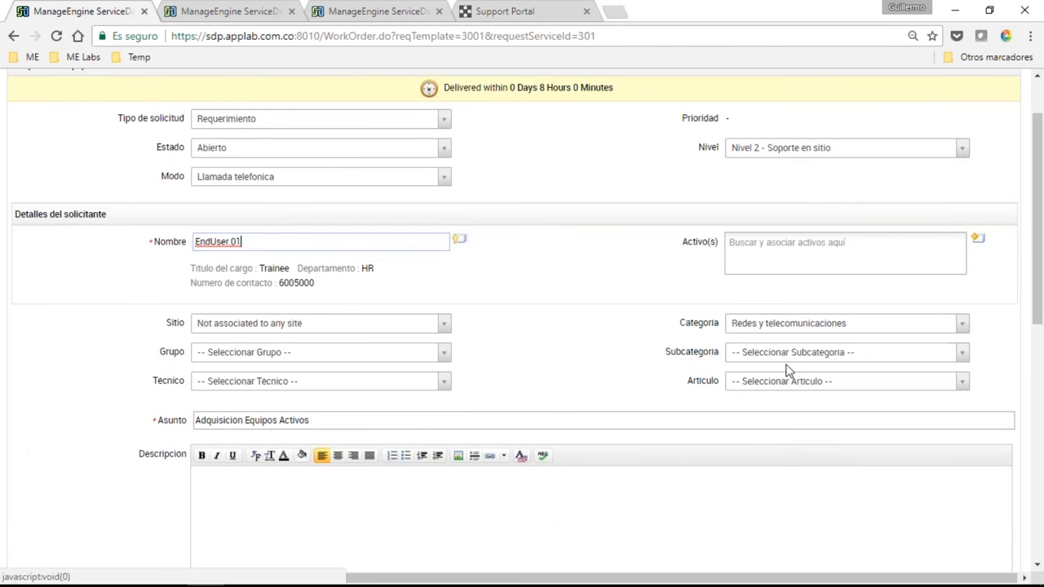
left_click(318, 351)
left_click(222, 450)
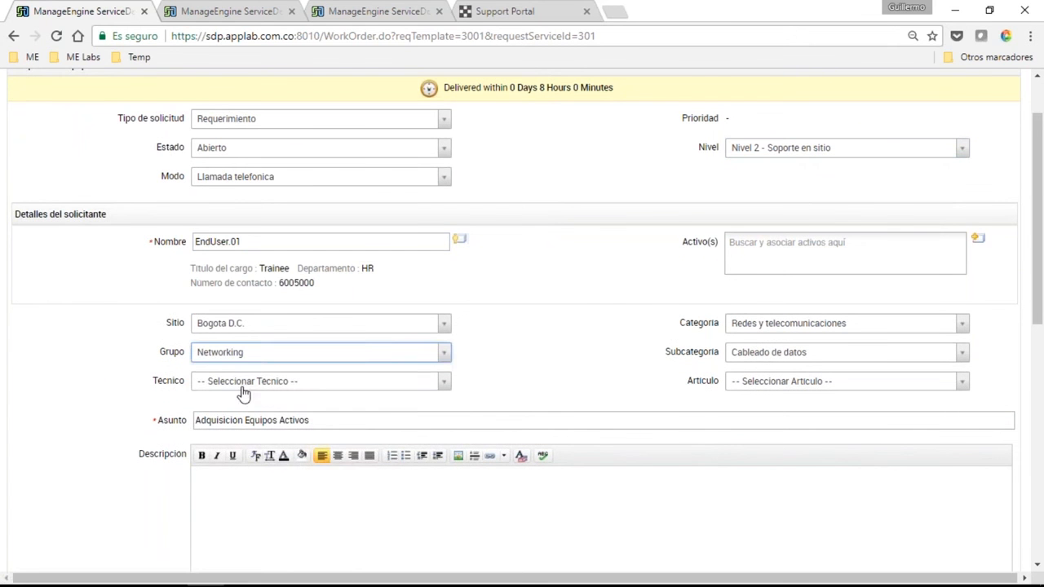
left_click(243, 384)
key("Return")
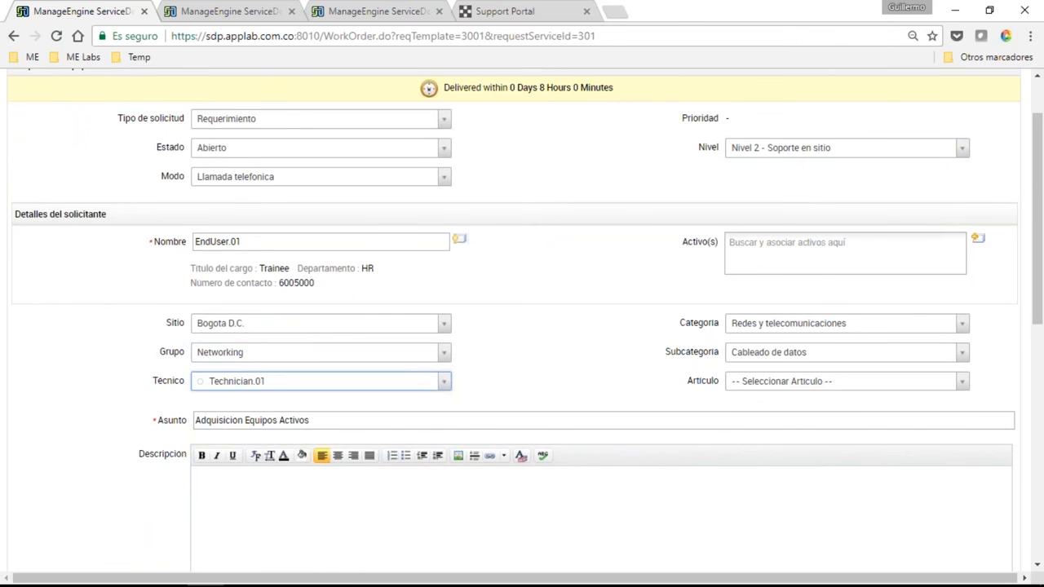
Copy the request's subject, Adquisición Equipos Activos, into its description
scroll(521, 327, "down", 2)
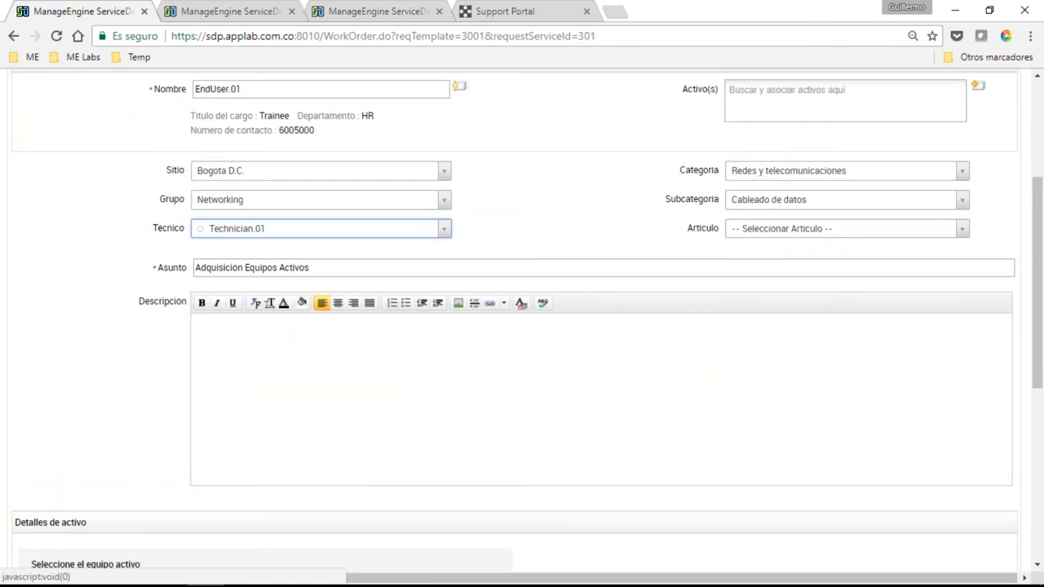
left_click(196, 324)
scroll(522, 326, "down", 1)
triple_click(251, 190)
key("ctrl+c")
left_click(261, 314)
key("ctrl+v")
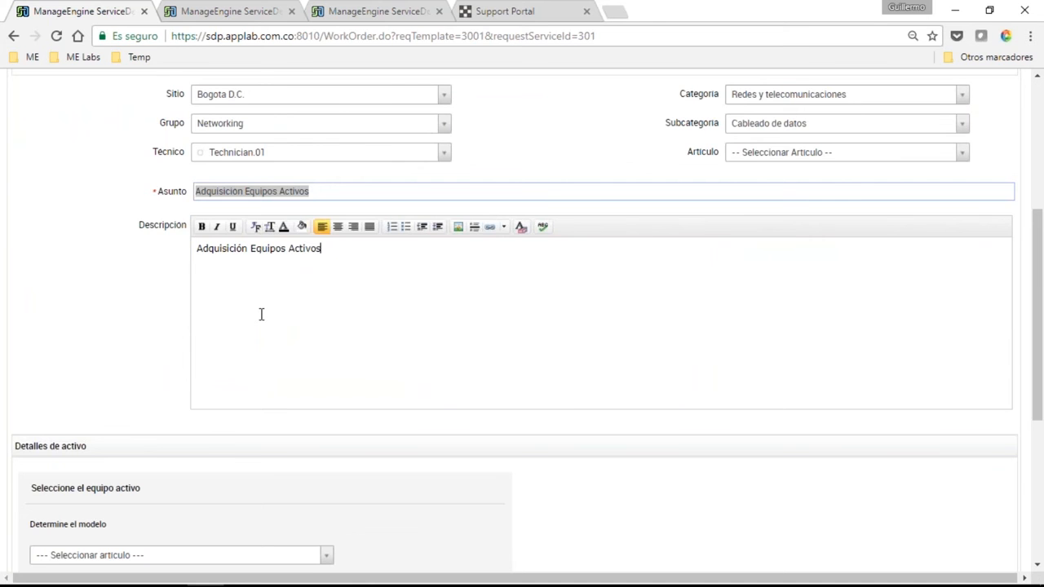
Select Cisco 4000 Series ISR as the equipment model in the asset details and submit the new request
scroll(264, 322, "down", 3)
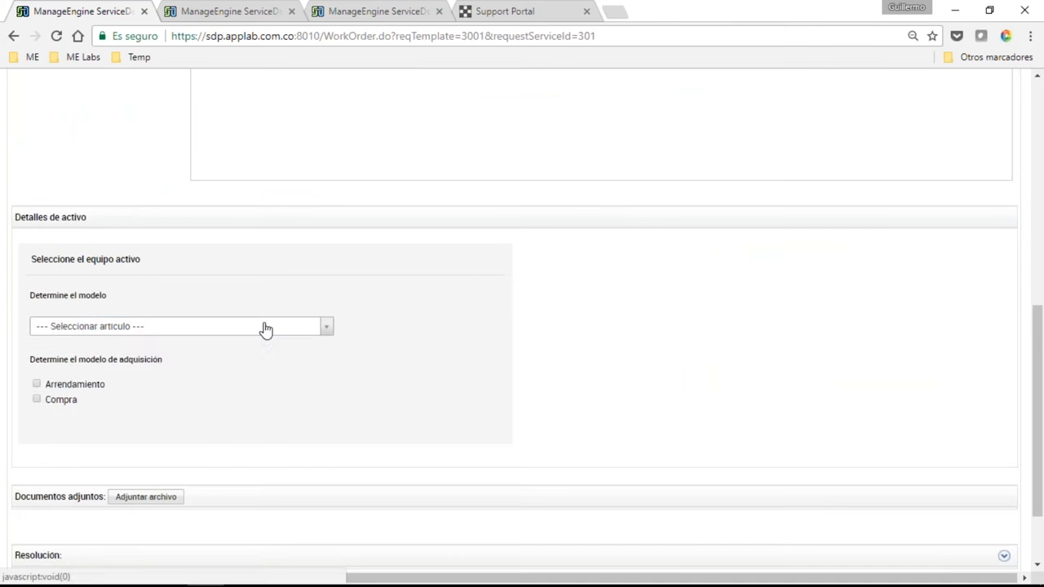
left_click(265, 327)
left_click(122, 384)
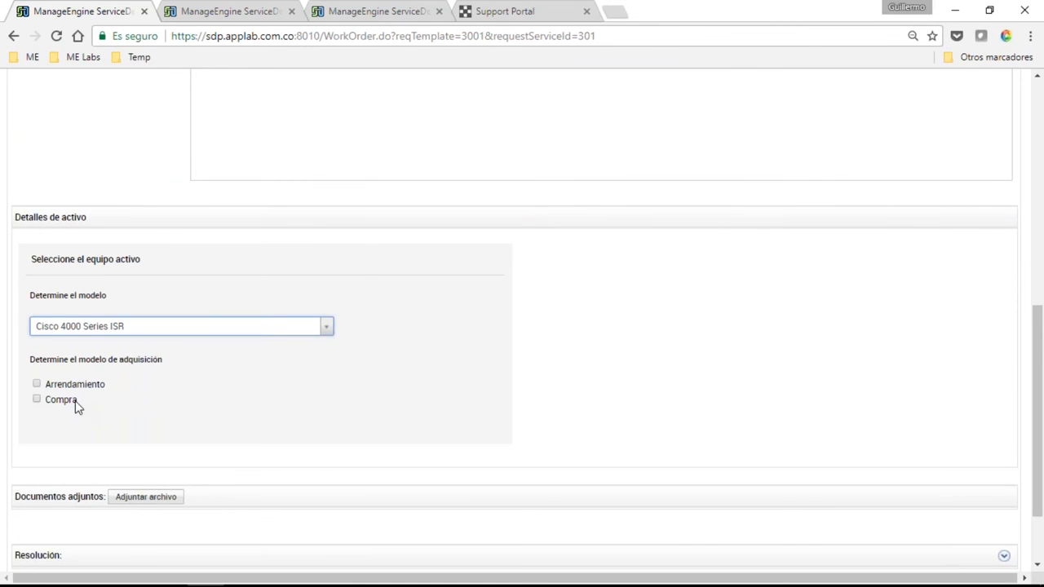
scroll(76, 401, "down", 1)
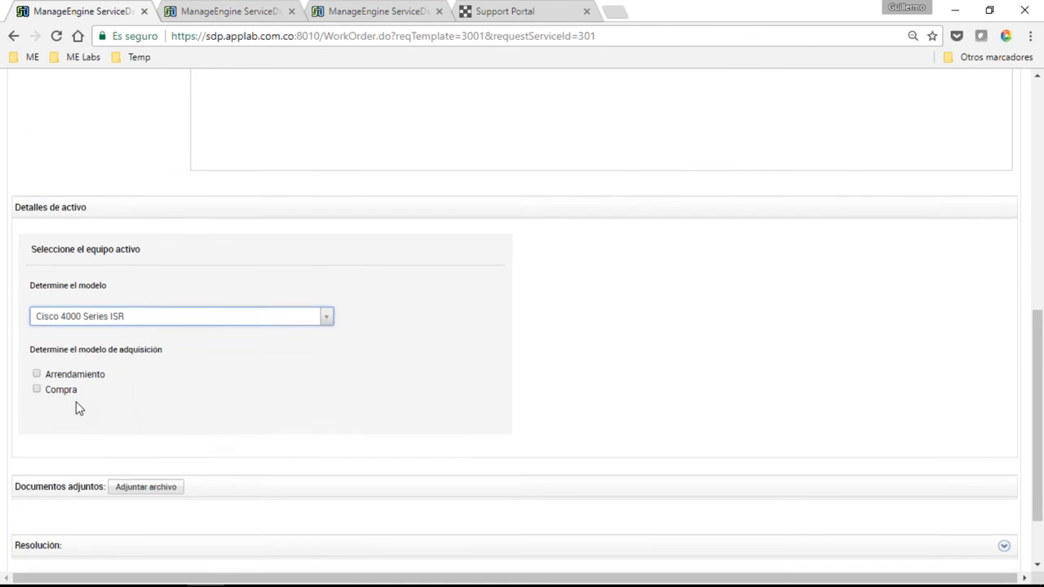
scroll(76, 401, "down", 1)
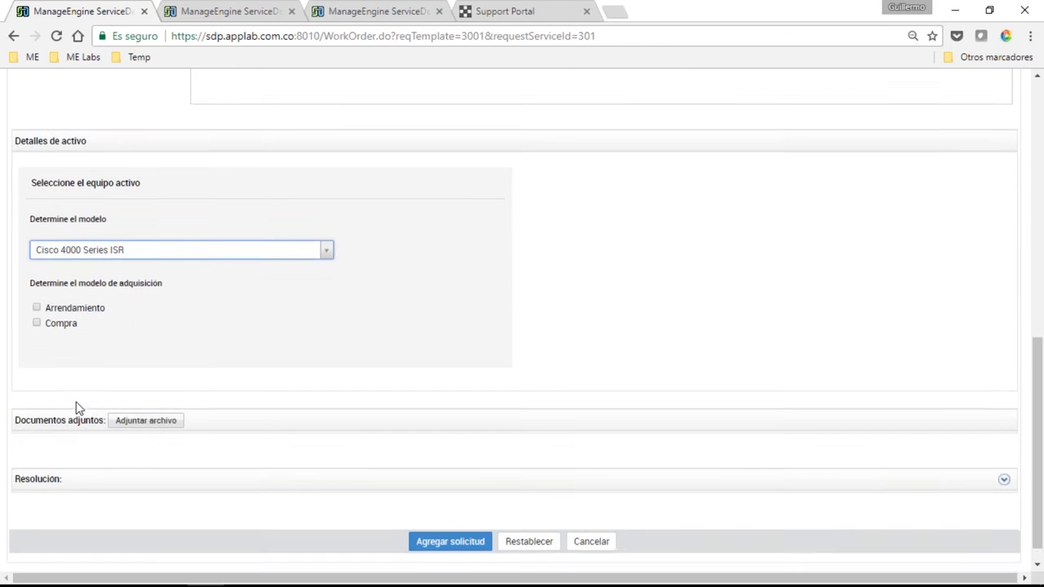
scroll(78, 406, "down", 1)
left_click(450, 519)
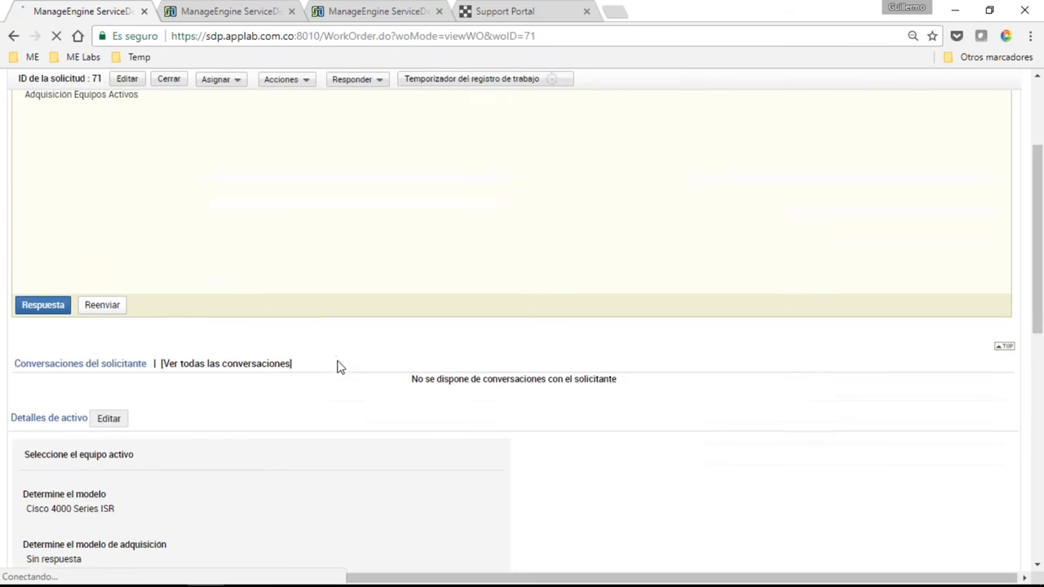
Review the created request's details and its Share Request section
scroll(340, 367, "down", 9)
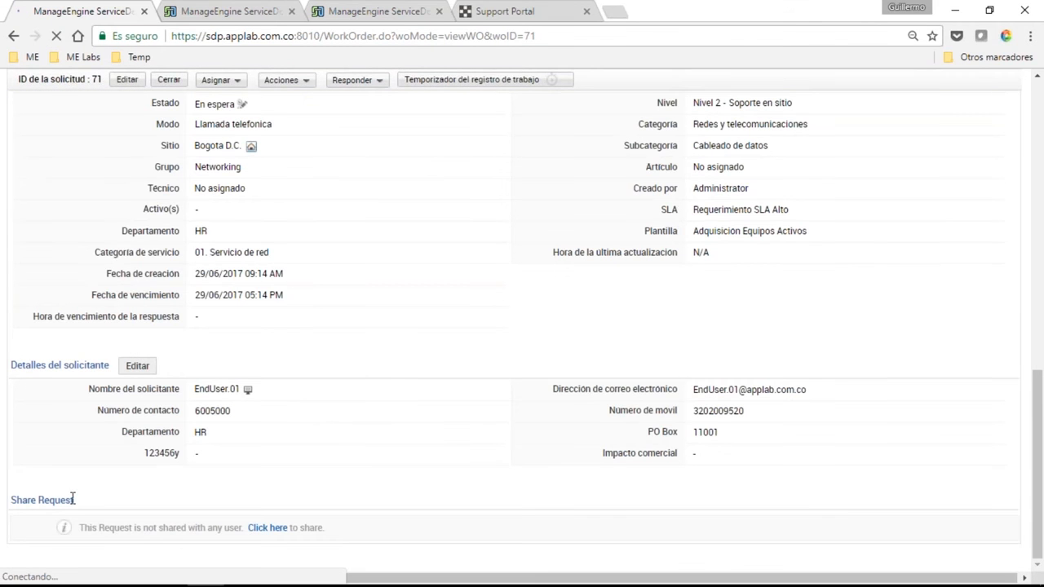
left_click_drag(72, 499, 253, 477)
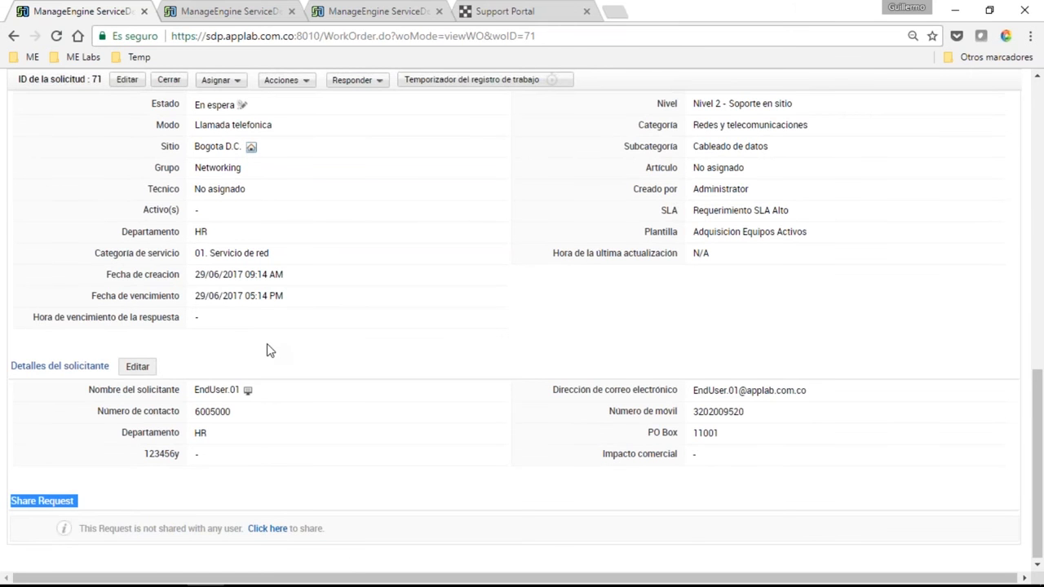
scroll(270, 350, "up", 1)
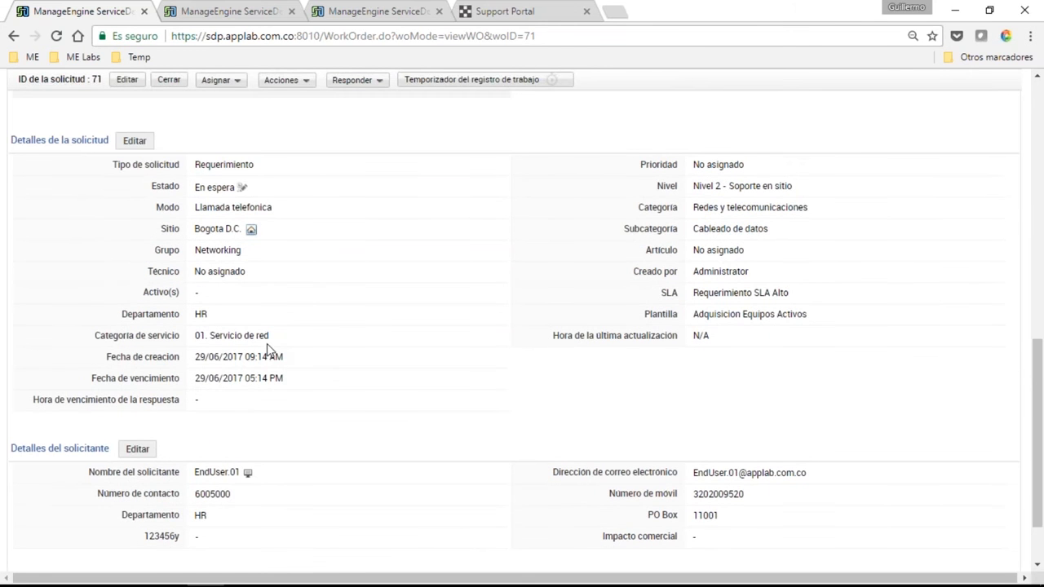
scroll(286, 348, "up", 1)
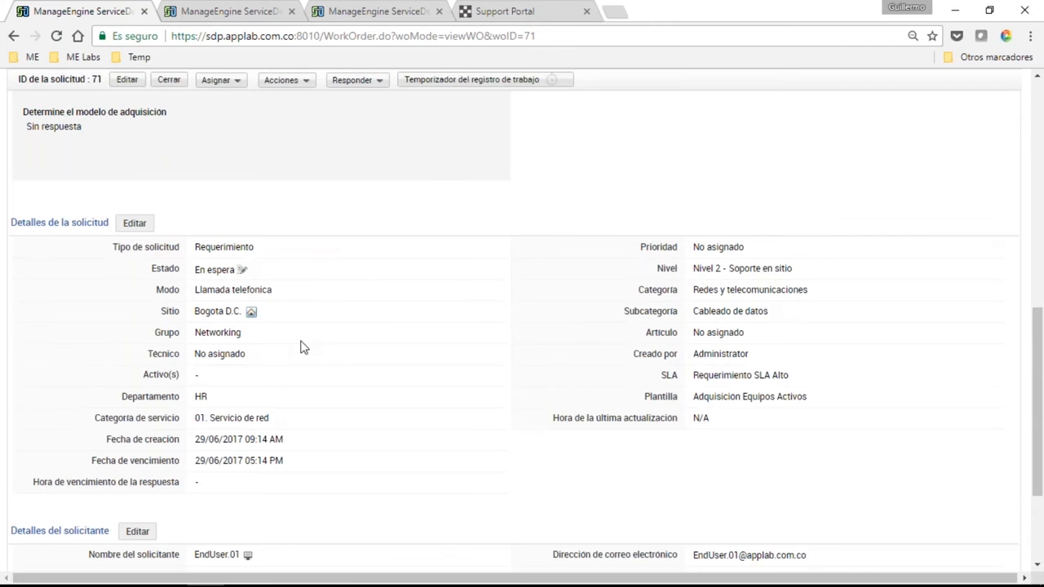
scroll(244, 326, "up", 5)
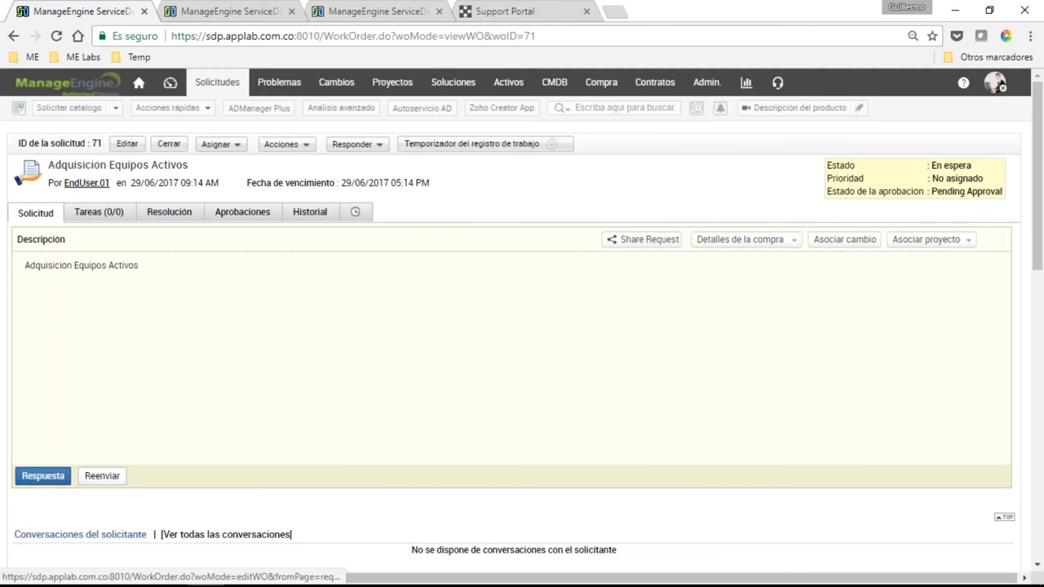
Edit the created request to choose Compra as the acquisition model and save the update
left_click(126, 144)
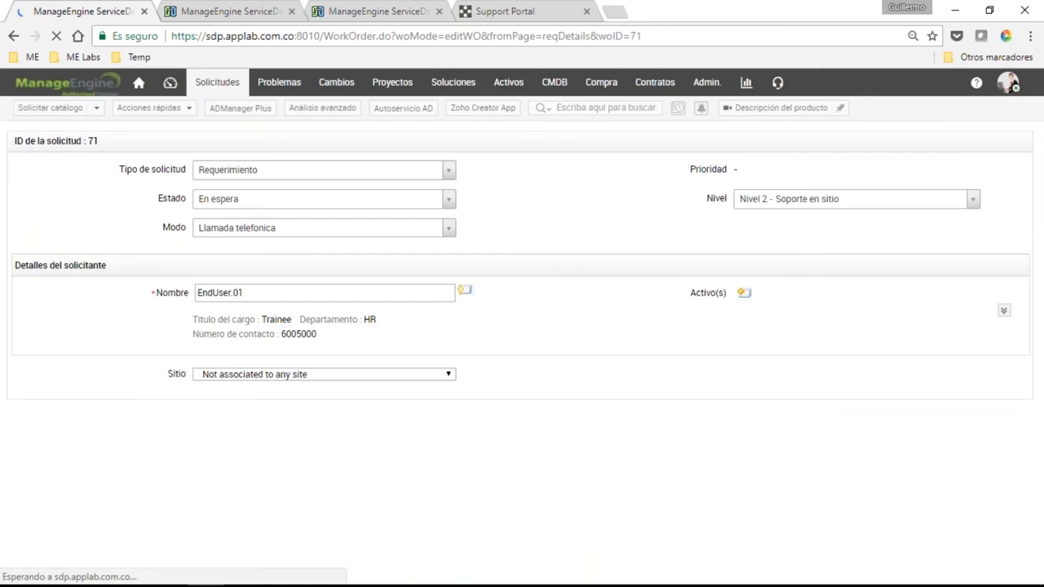
scroll(326, 327, "down", 6)
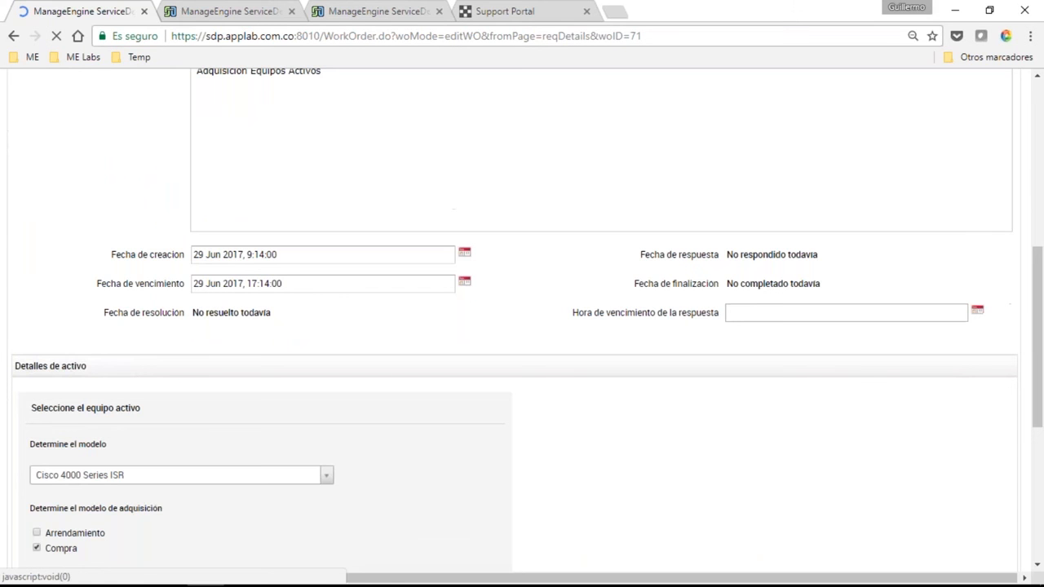
scroll(22, 415, "down", 2)
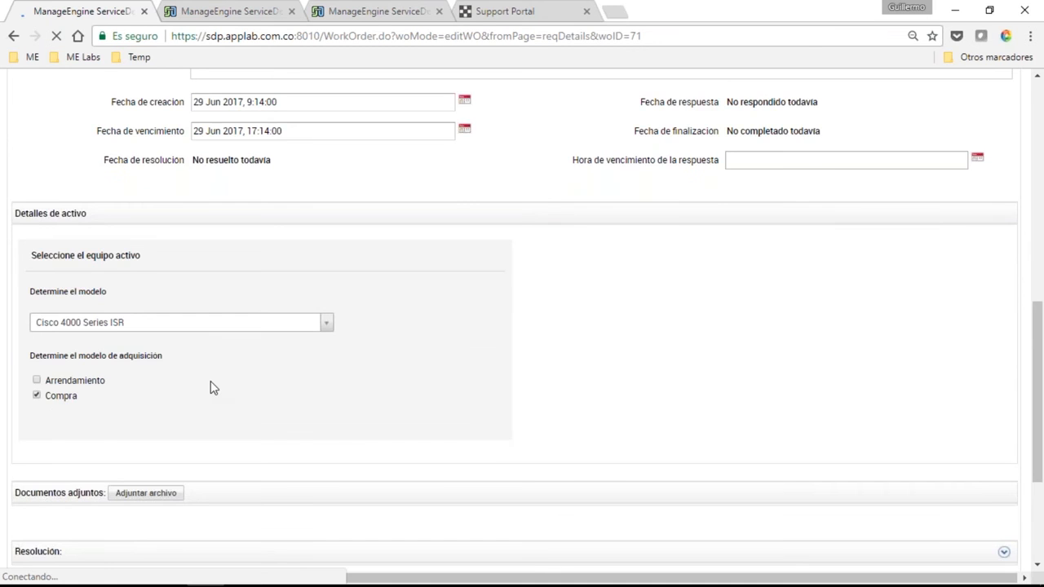
scroll(211, 387, "down", 3)
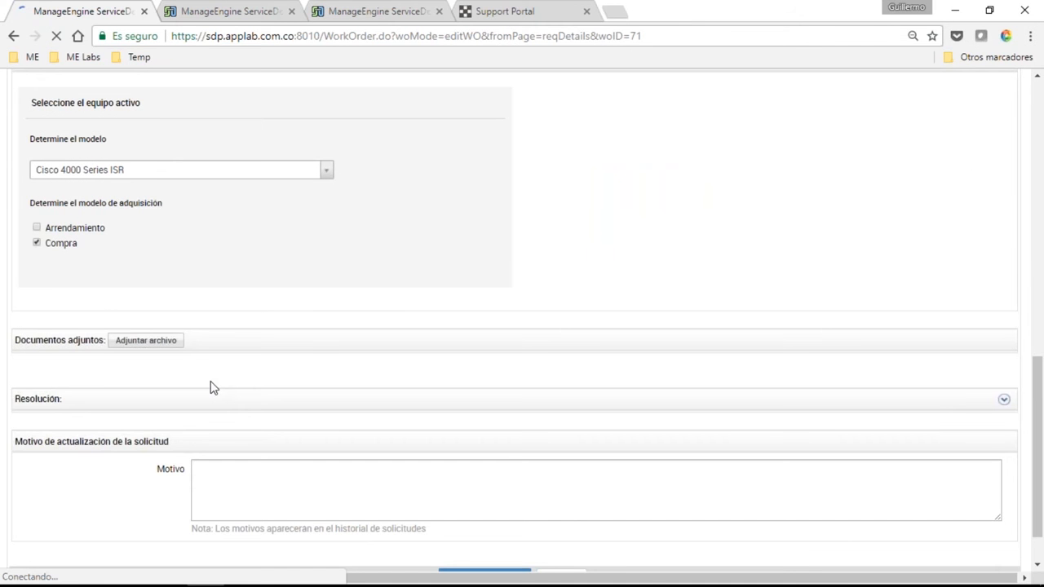
scroll(486, 526, "down", 1)
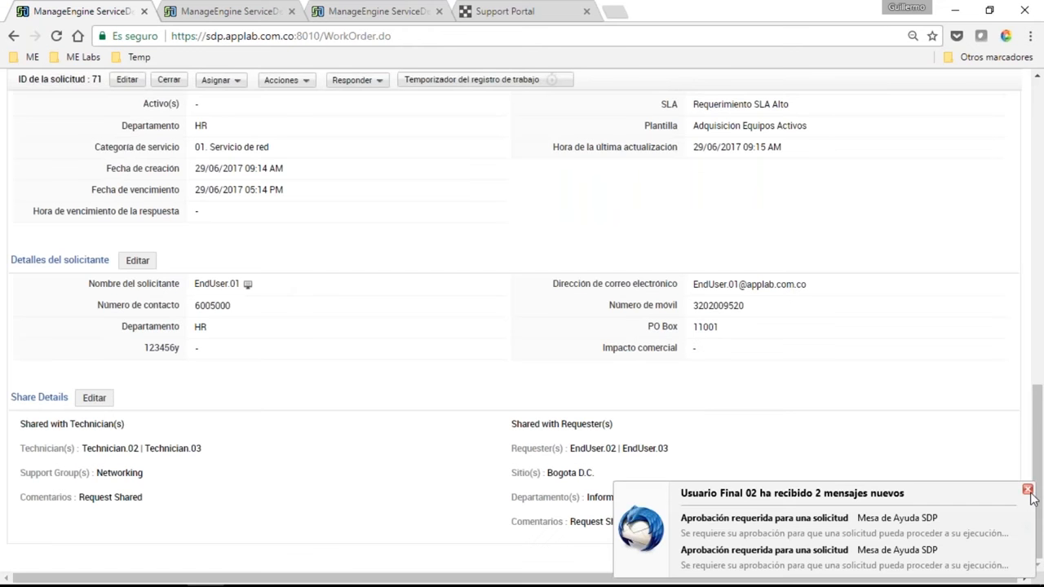
Dismiss the mail notification and examine the technicians and requesters listed in the request's share details
left_click(1027, 491)
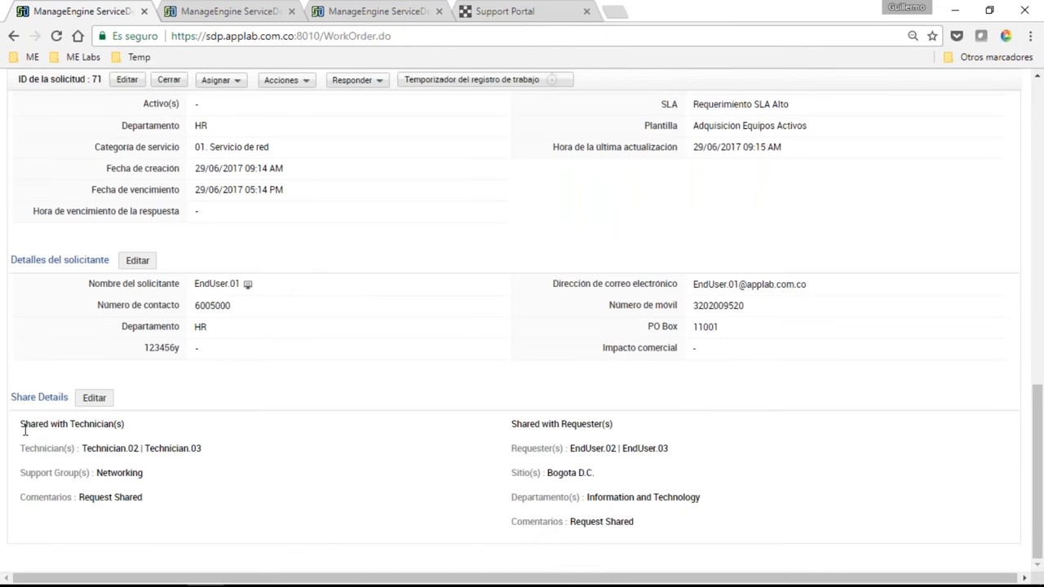
left_click_drag(21, 426, 538, 528)
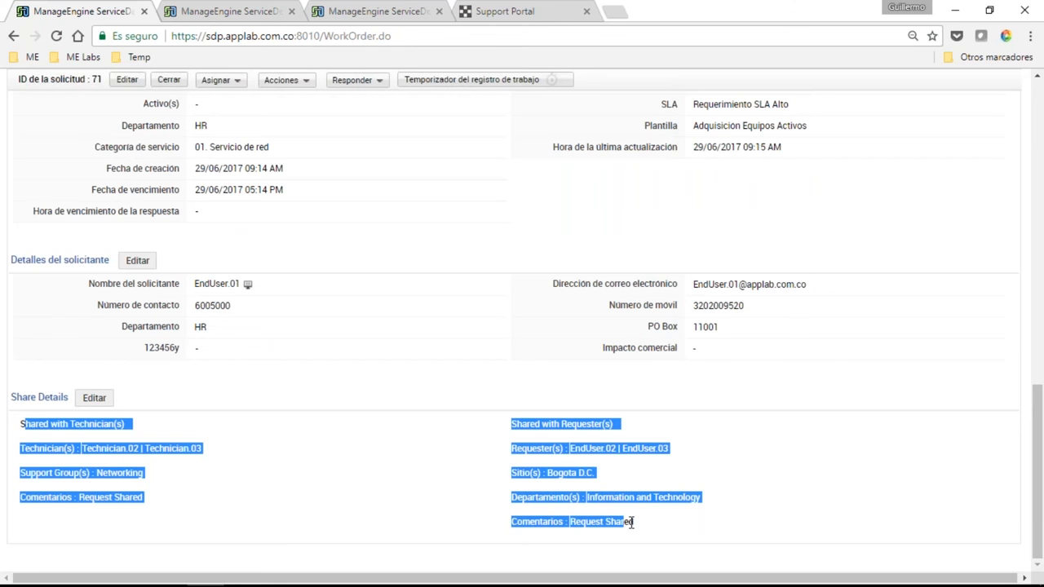
left_click_drag(631, 523, 635, 522)
left_click(319, 430)
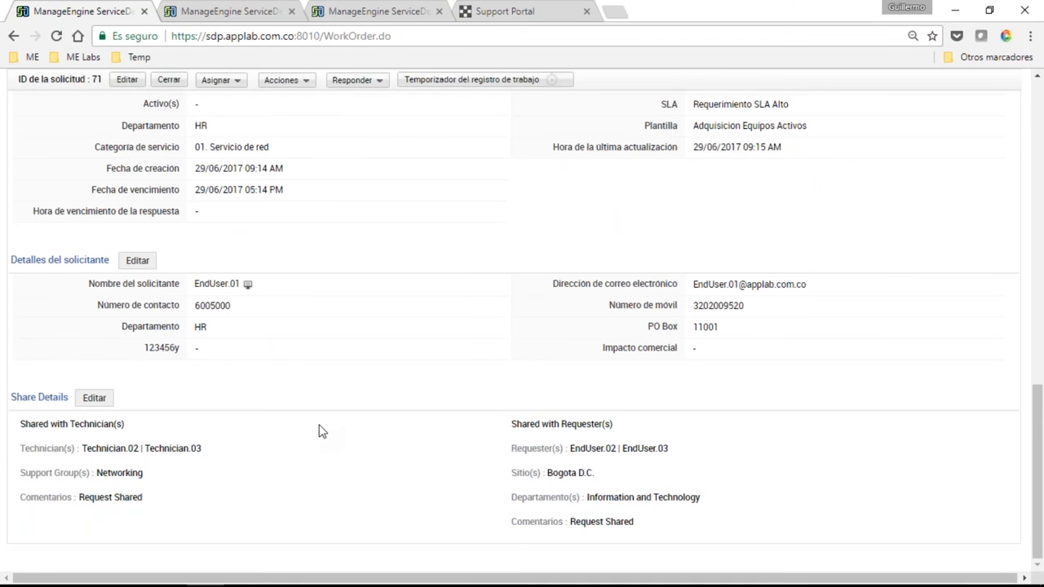
scroll(322, 431, "up", 1)
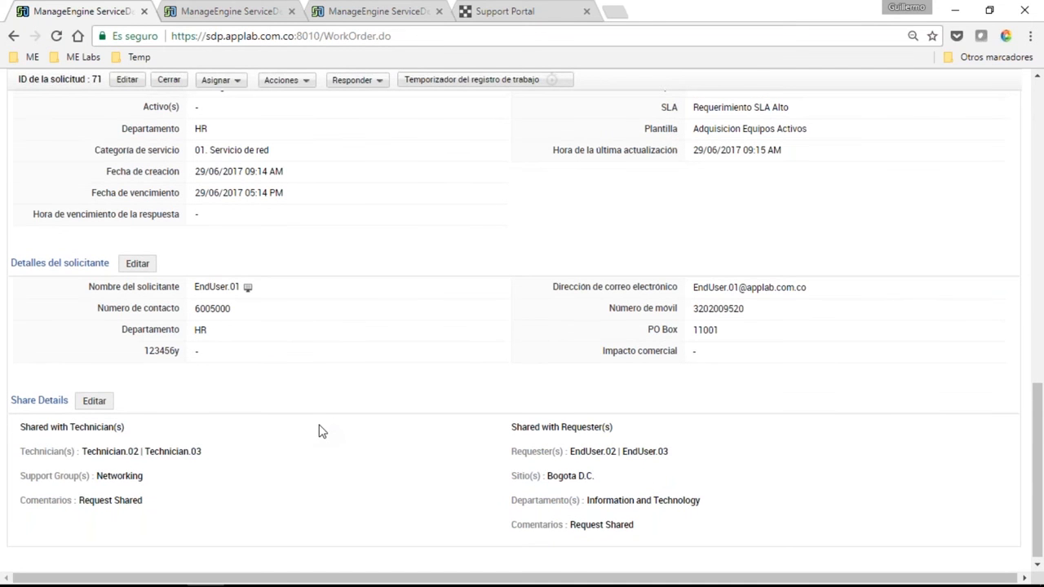
scroll(319, 430, "up", 1)
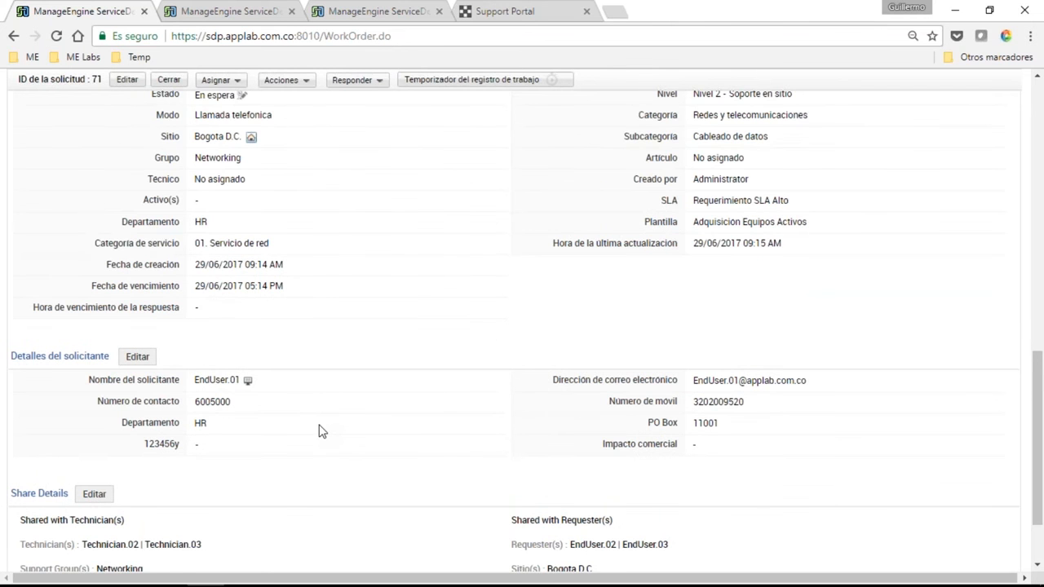
scroll(322, 431, "up", 4)
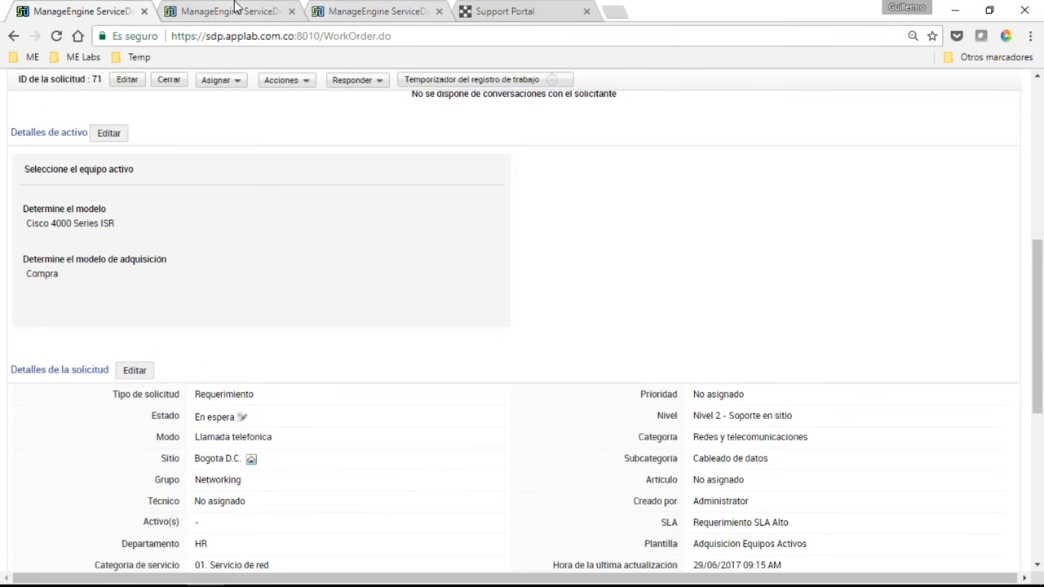
Open the custom trigger Compartir una Solicitud (v. 9306 and above) in the admin settings and review its criteria and script action
left_click(237, 9)
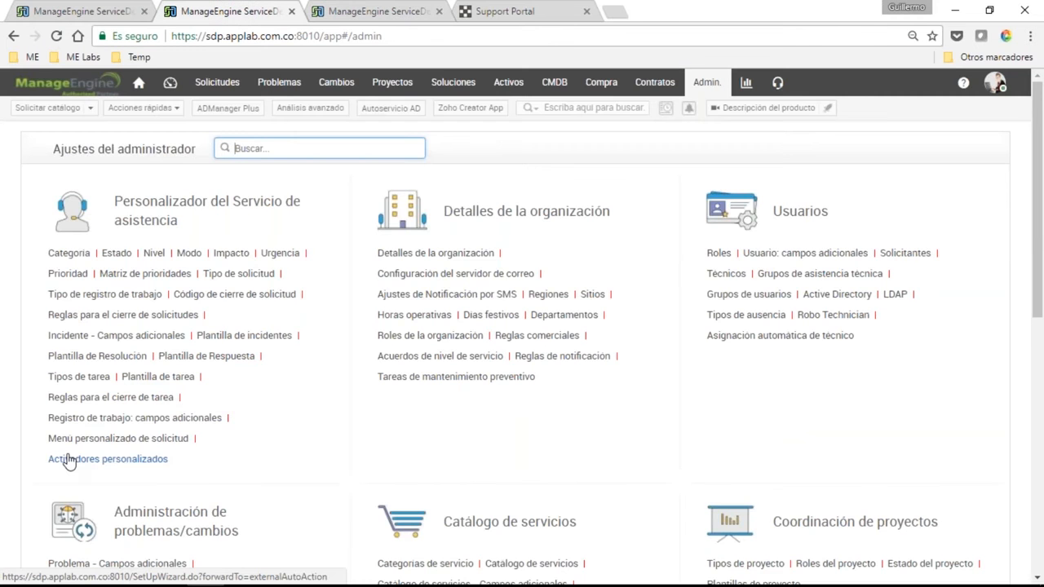
left_click(69, 459)
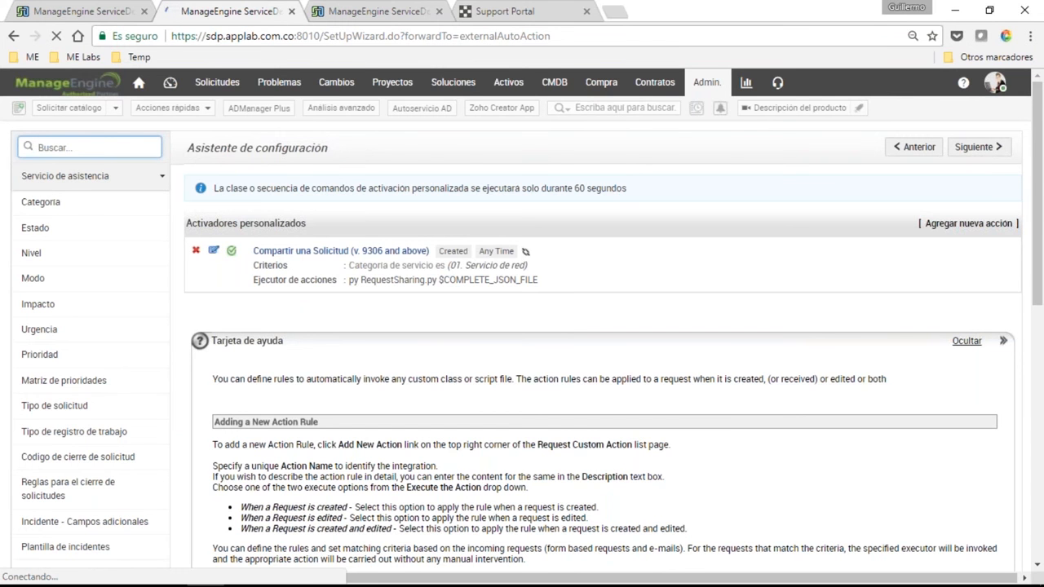
left_click(213, 251)
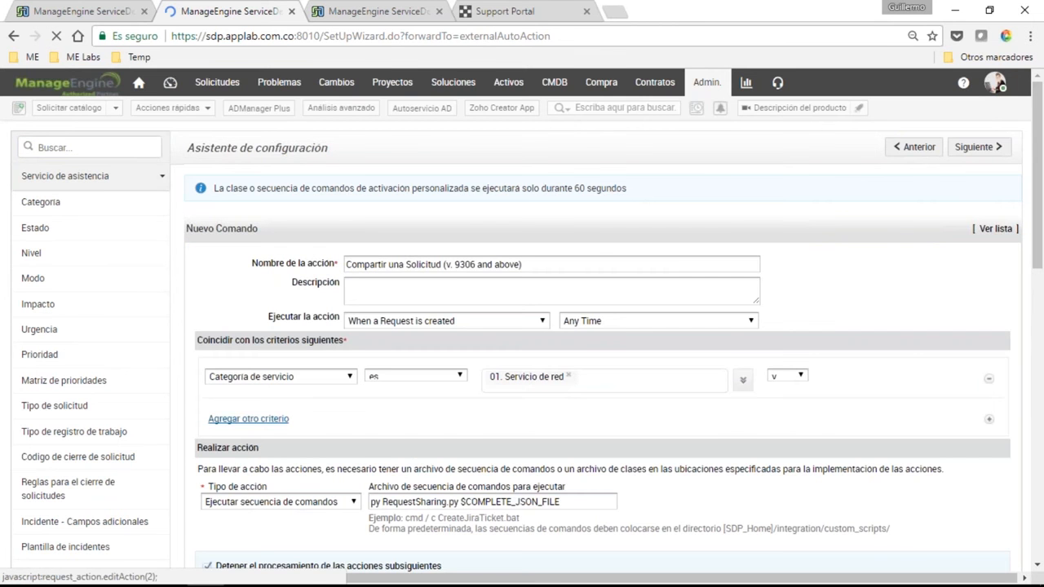
scroll(456, 271, "down", 2)
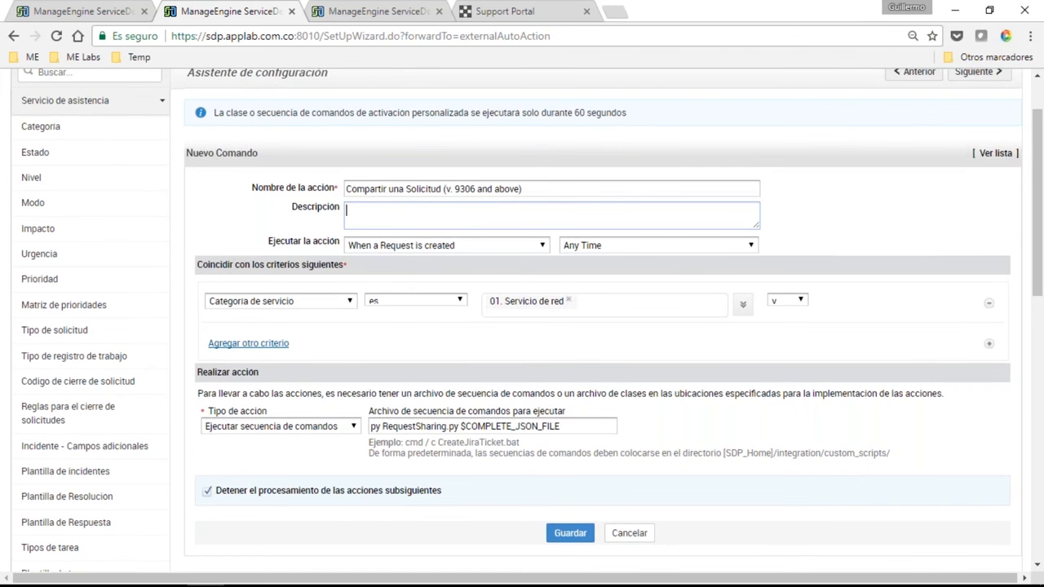
scroll(409, 302, "up", 1)
left_click(409, 301)
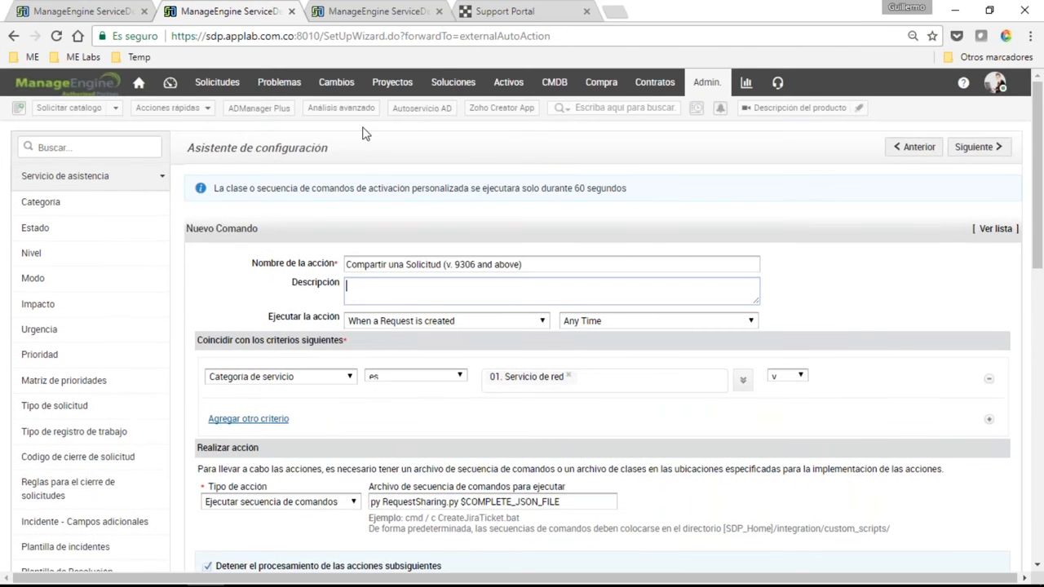
left_click(364, 13)
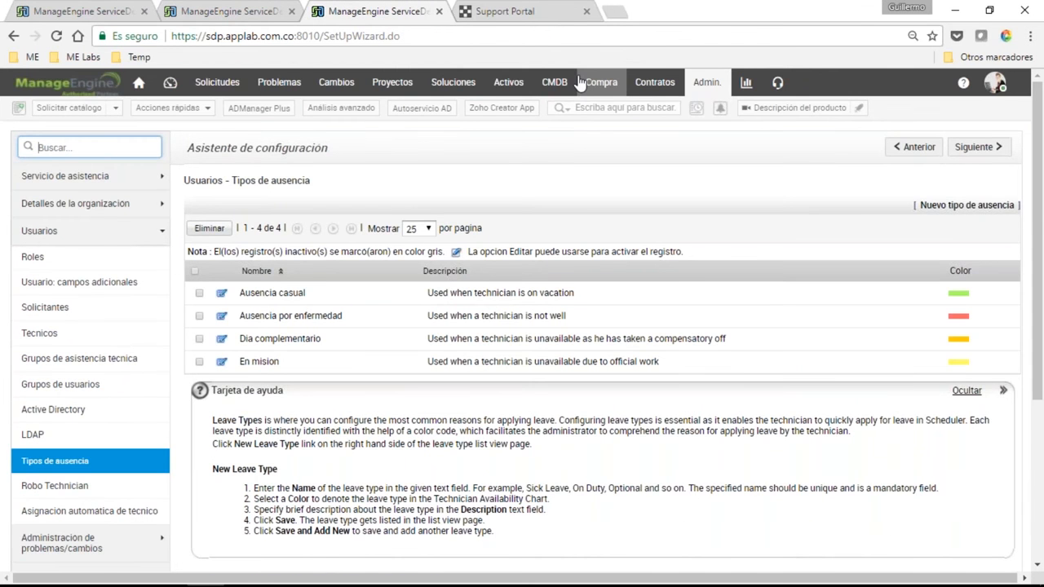
left_click(226, 13)
scroll(314, 270, "down", 1)
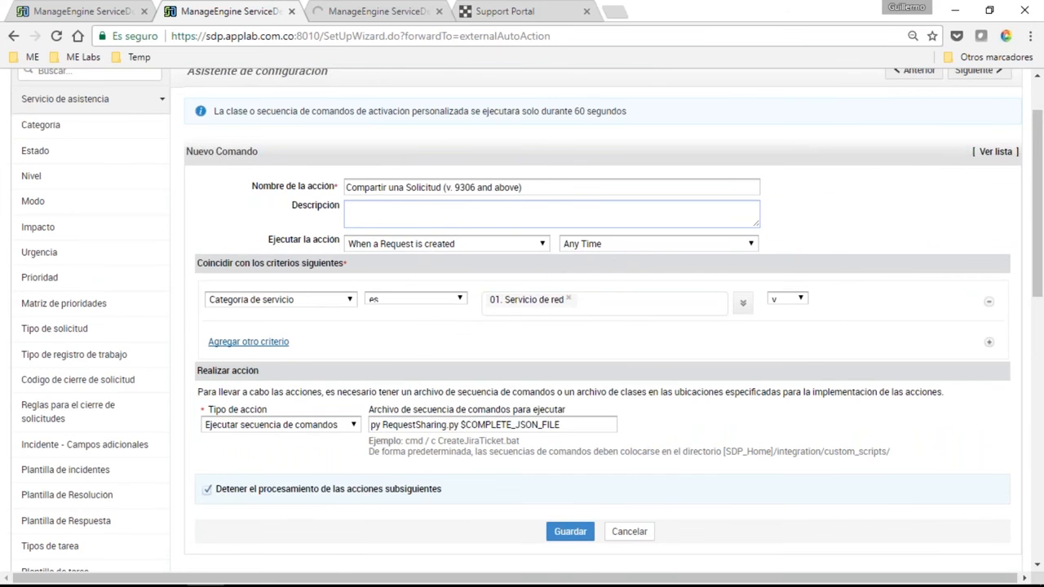
scroll(603, 326, "down", 1)
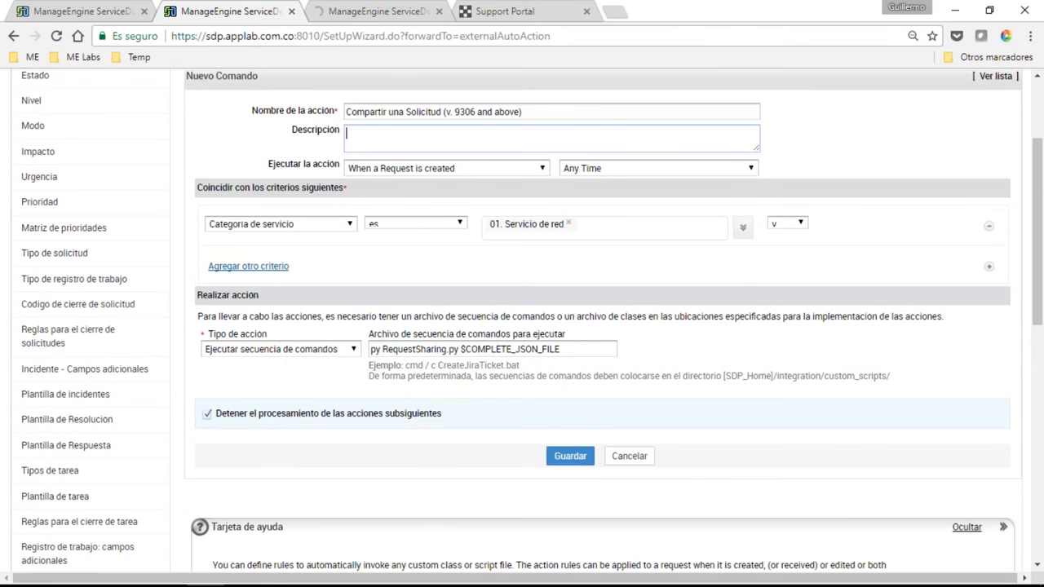
Return to the request, recheck its share details, and examine the trigger and sharing entries in its history
left_click(78, 12)
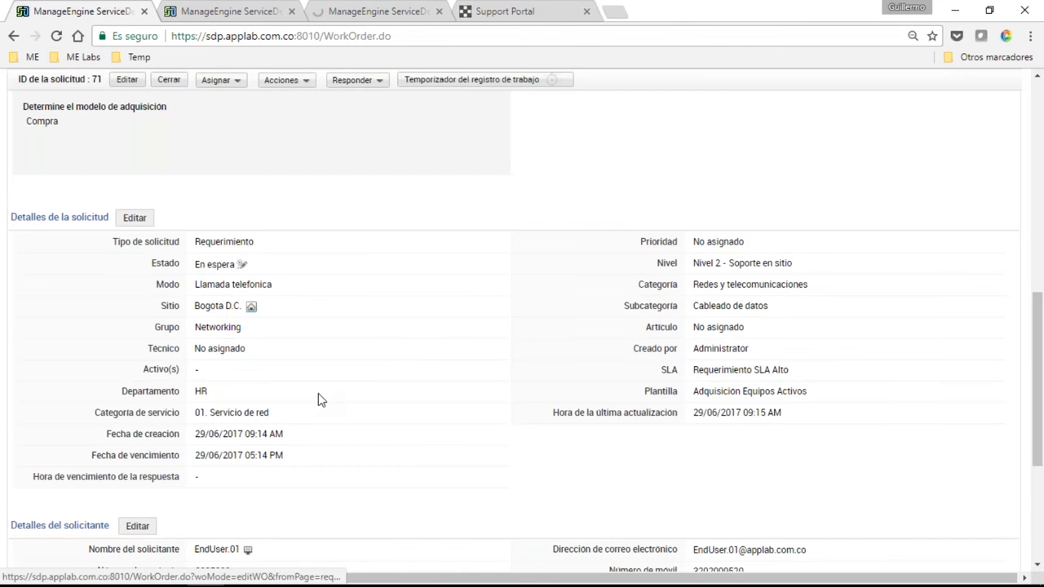
scroll(321, 400, "down", 3)
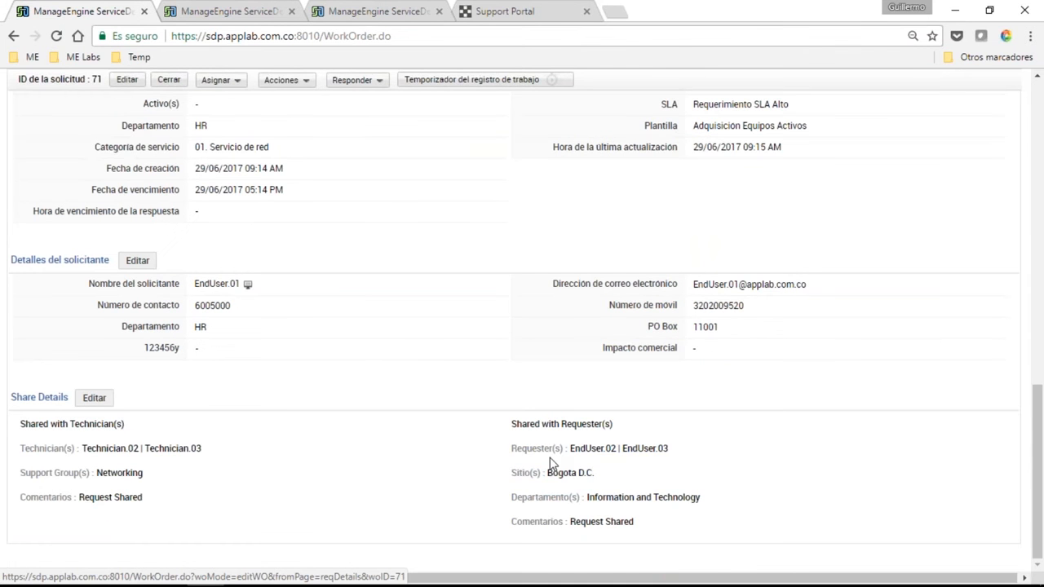
scroll(411, 410, "up", 3)
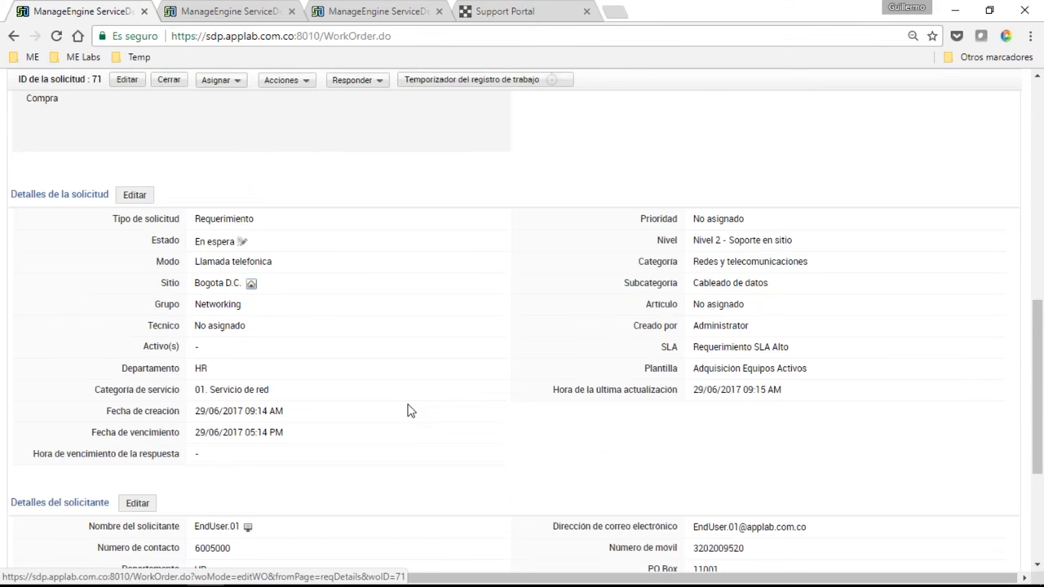
scroll(410, 410, "up", 5)
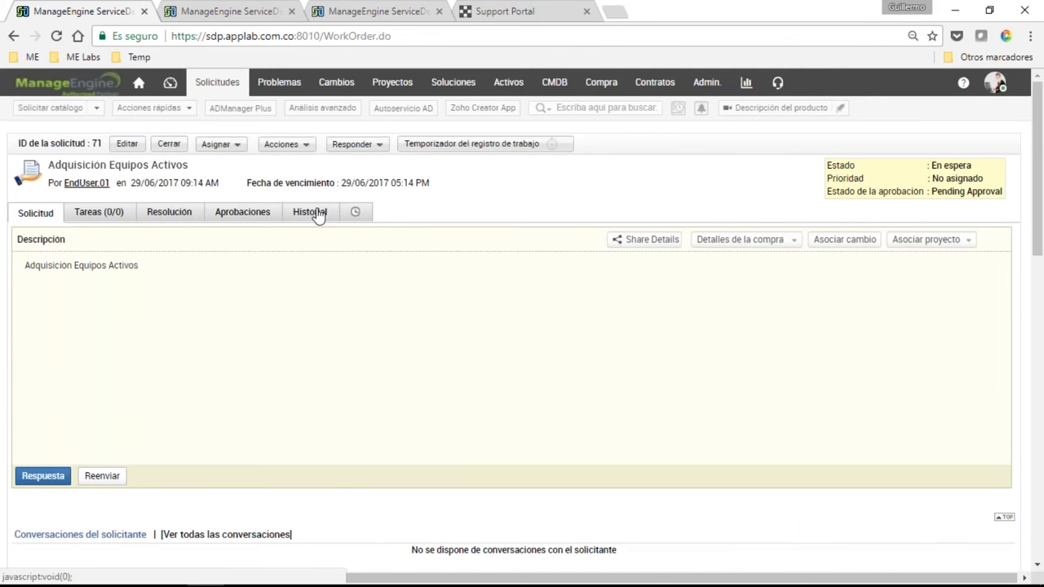
left_click(319, 214)
scroll(14, 295, "down", 1)
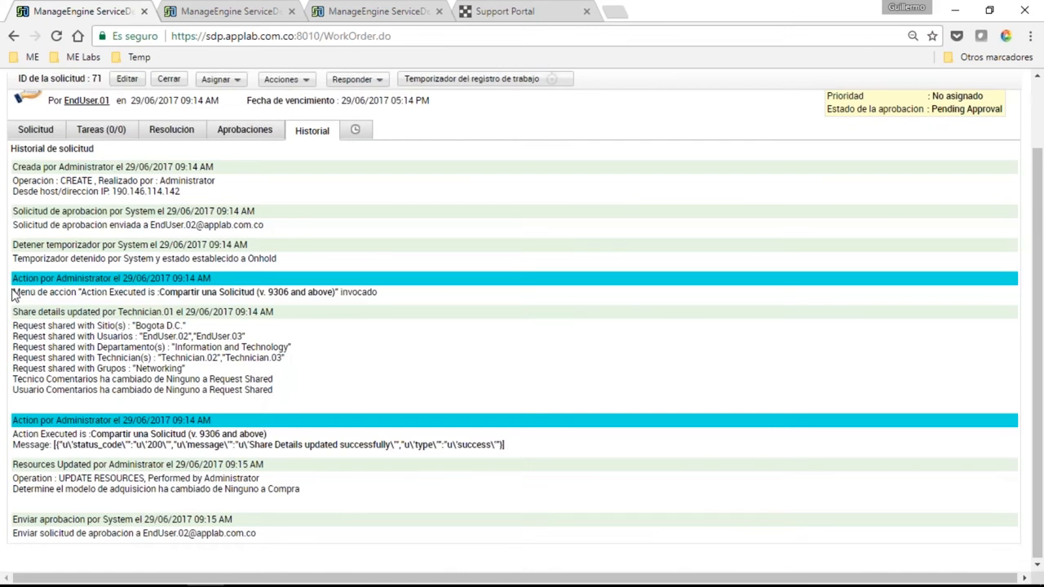
left_click_drag(13, 295, 340, 409)
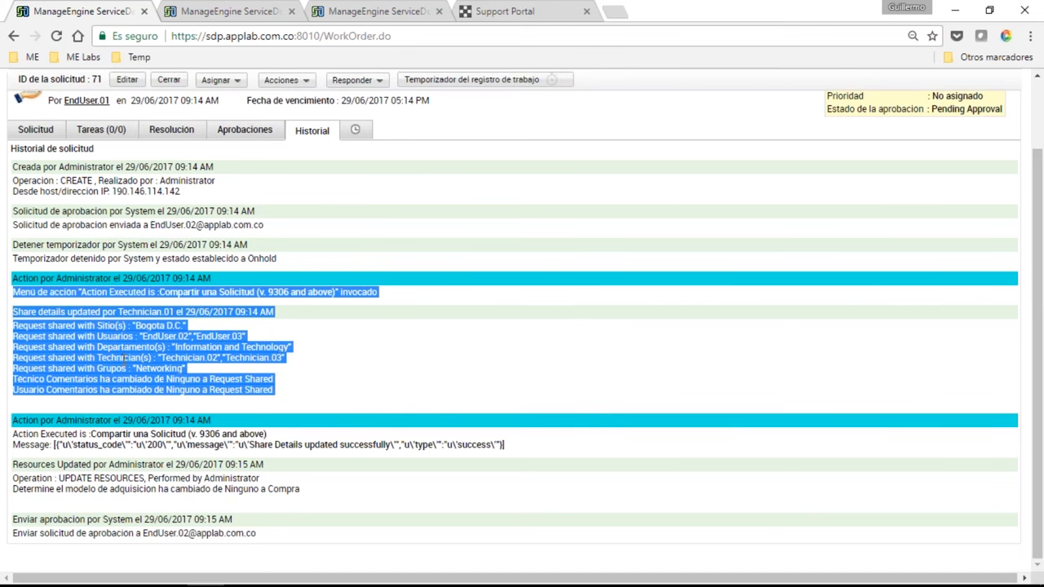
Switch to Thunderbird and check the approval messages in the inbox of Usuario Final 02
left_click(321, 430)
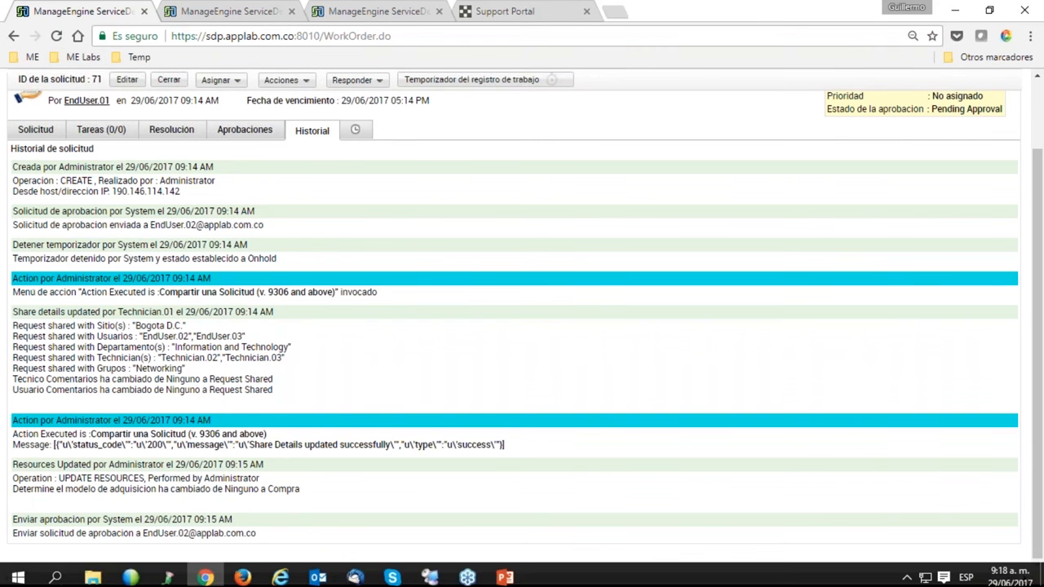
left_click(356, 574)
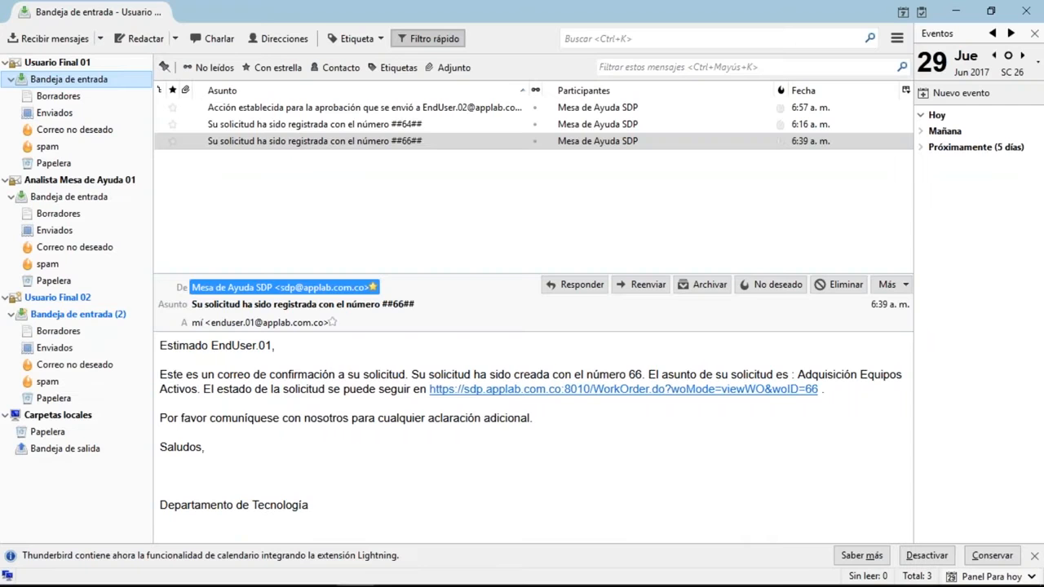
left_click(77, 314)
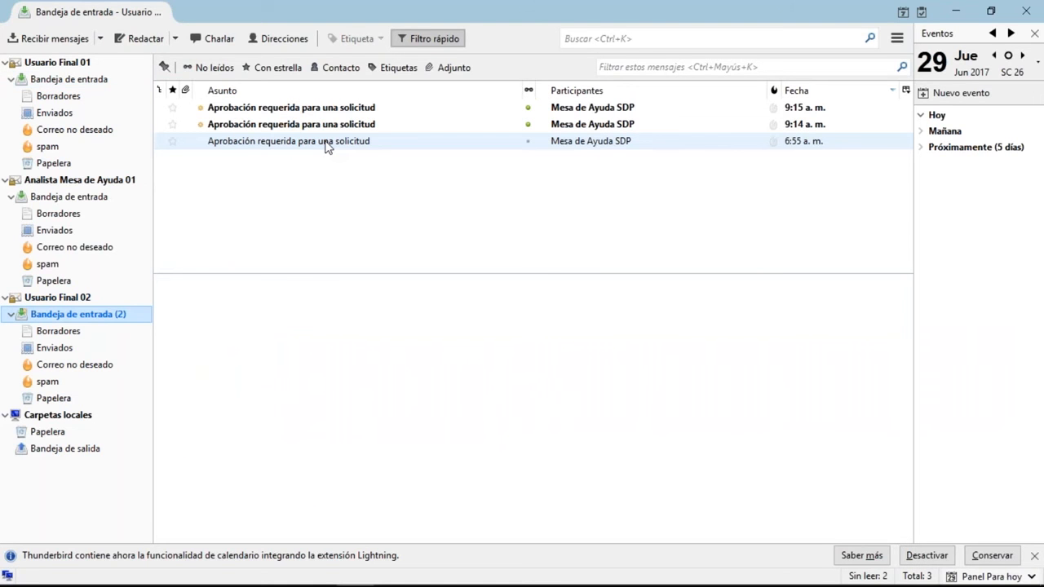
Switch to Firefox and display the Requests Shared with me view of the requests list
mouse_move(239, 575)
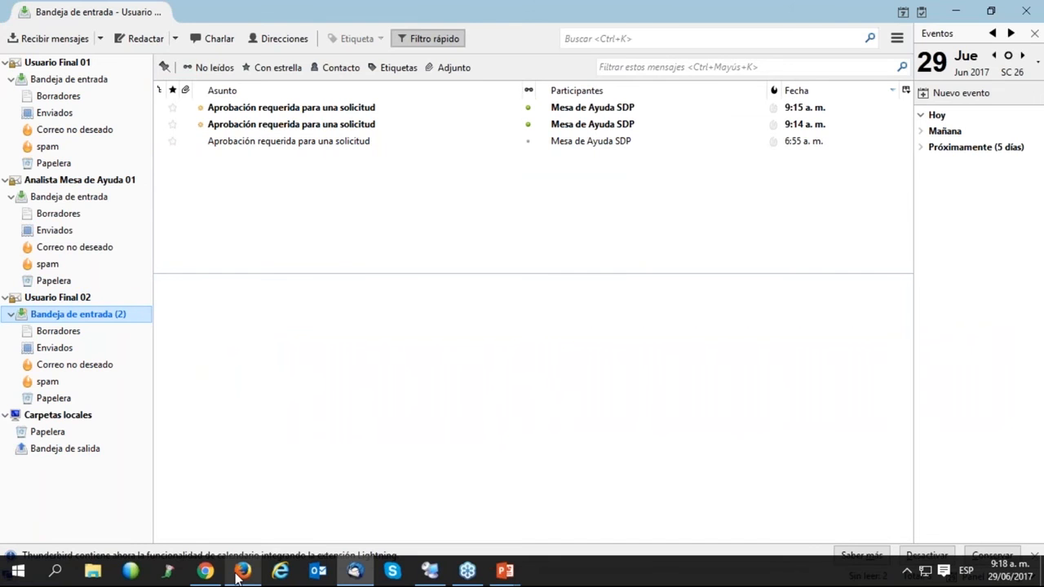
left_click(239, 575)
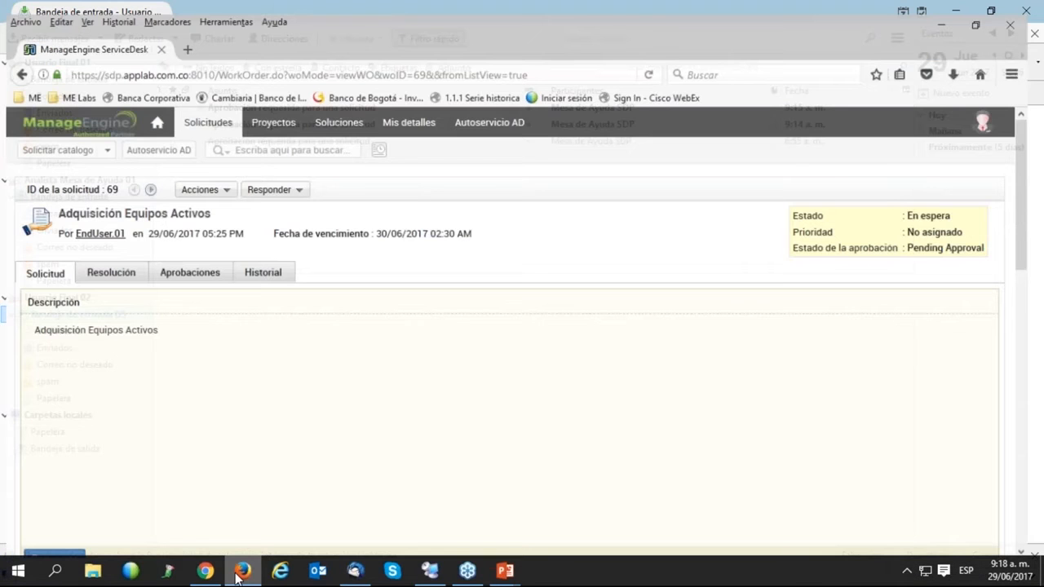
left_click(209, 117)
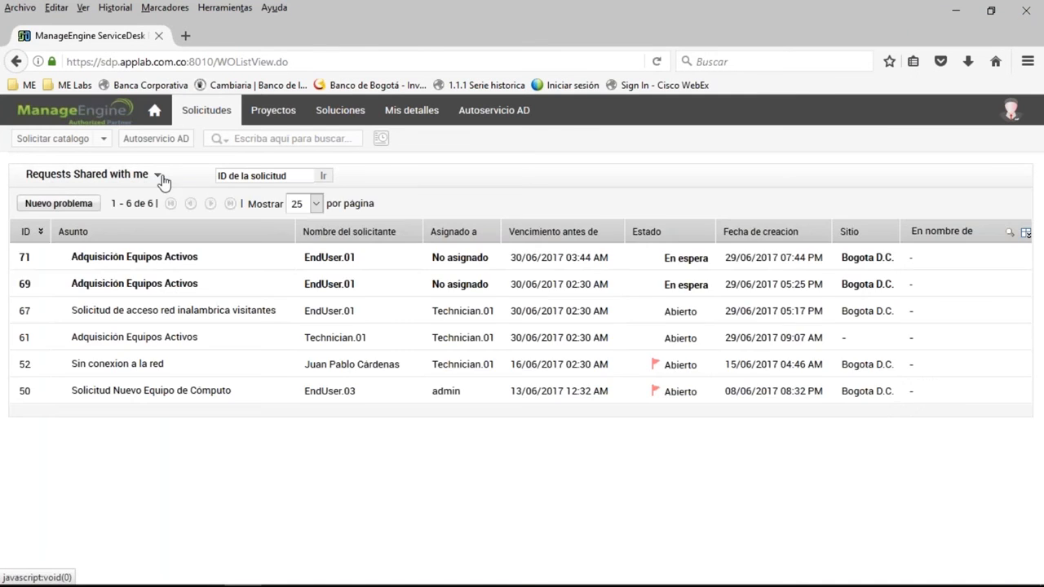
left_click(159, 176)
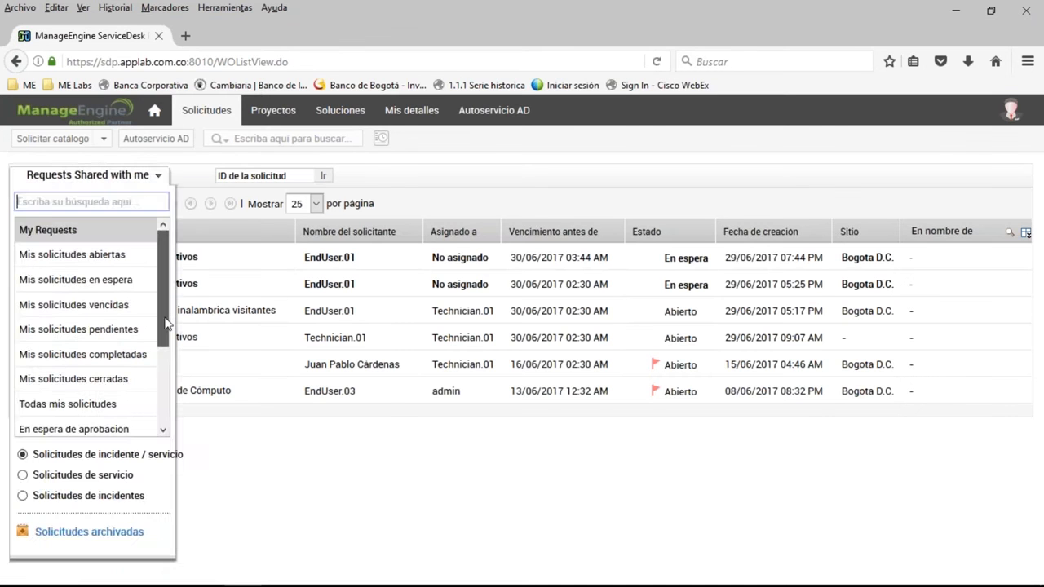
left_click(128, 428)
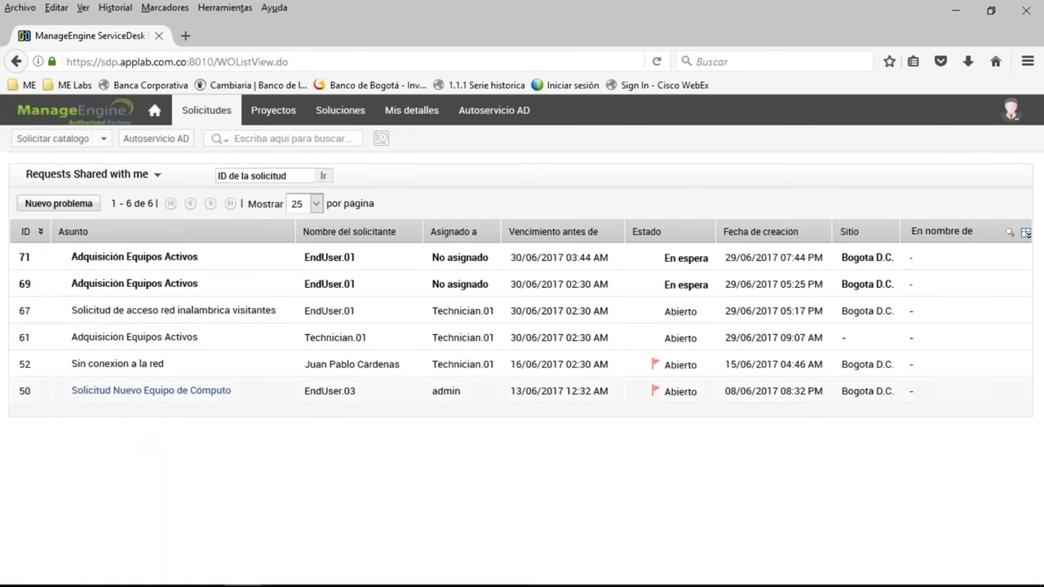
left_click(159, 178)
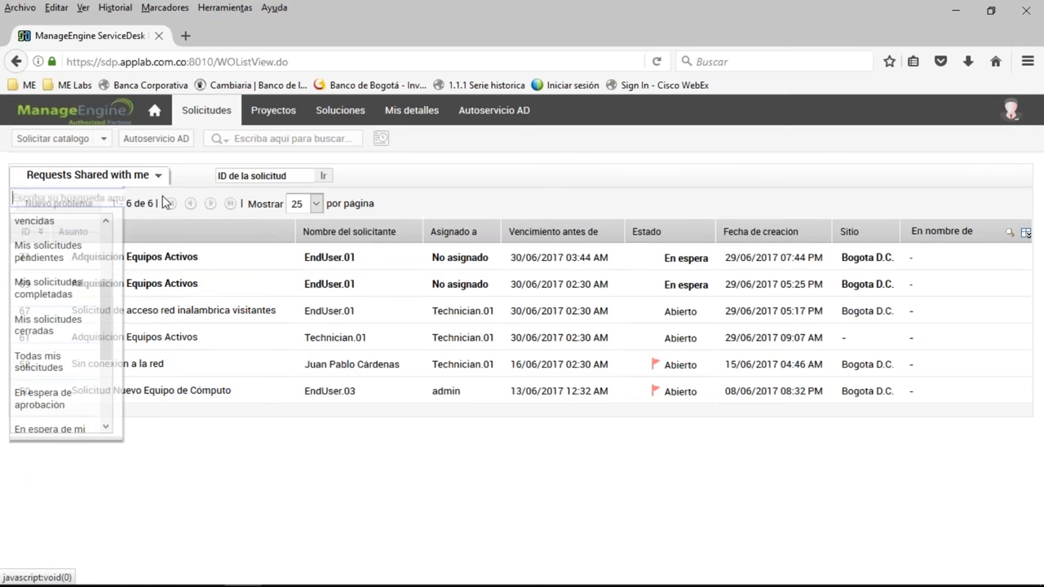
left_click(102, 424)
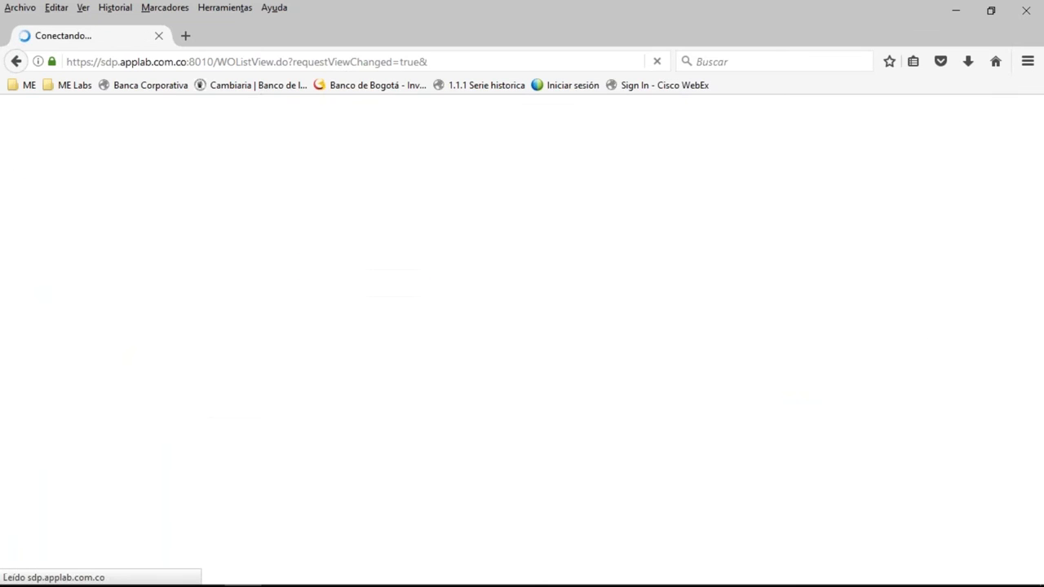
Return to Chrome and show the main details of the Adquisición Equipos Activos request instead of its history
mouse_move(271, 580)
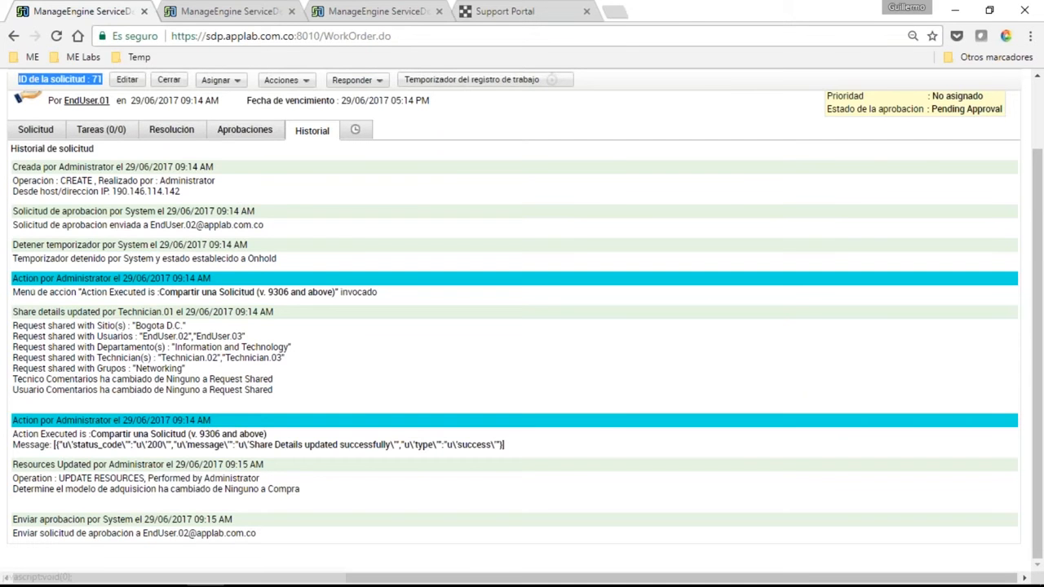
left_click(35, 129)
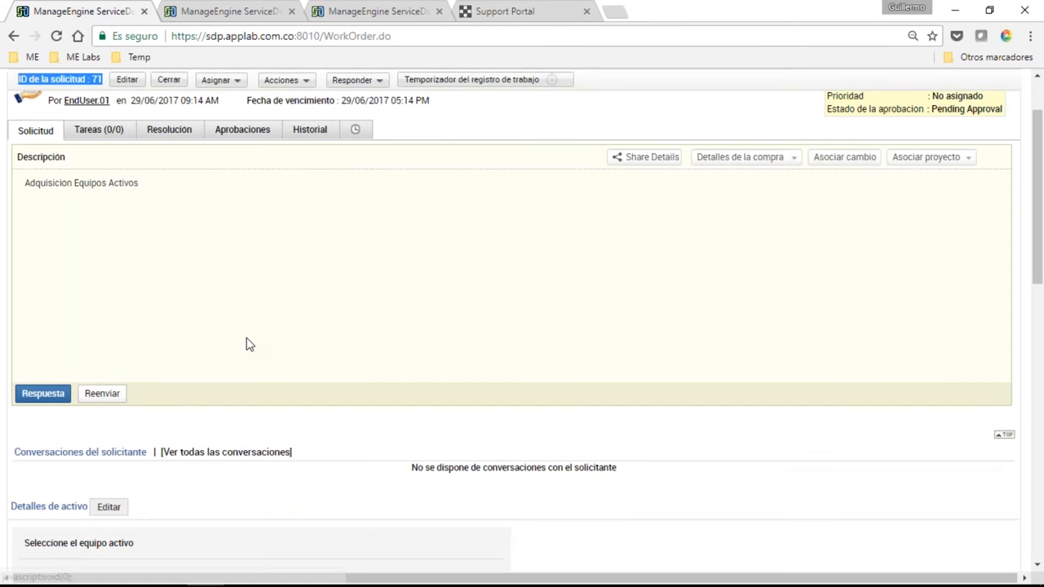
scroll(249, 344, "up", 1)
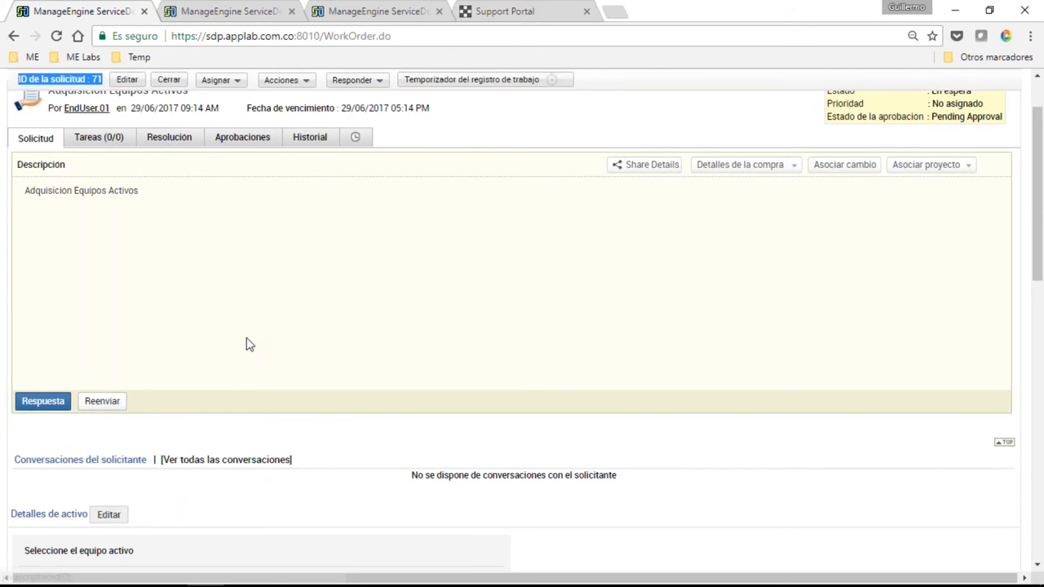
scroll(248, 345, "up", 1)
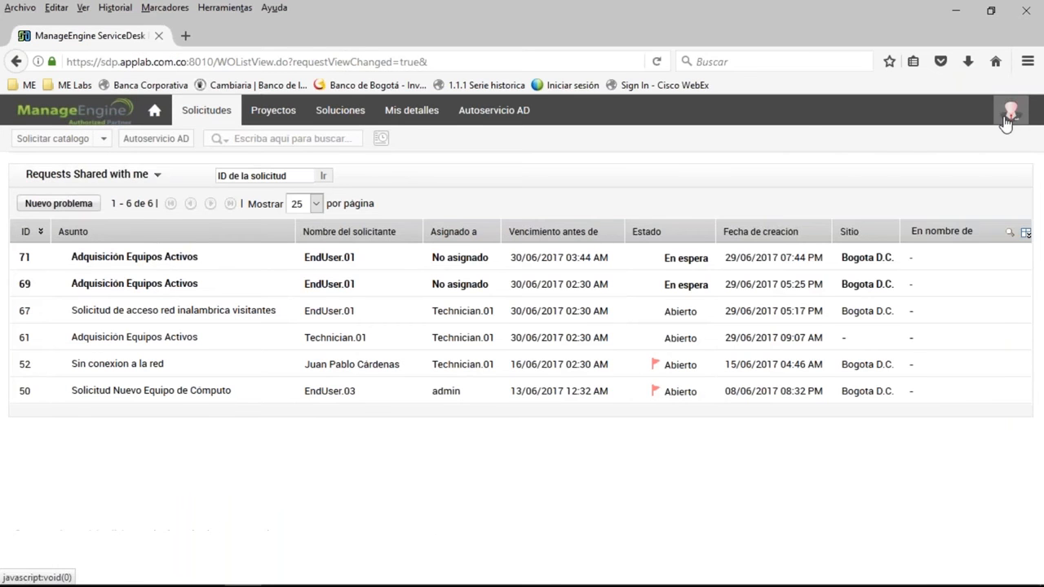
Check in Firefox which account is signed in and locate the newest Adquisición Equipos Activos request among its shared requests
left_click(1005, 119)
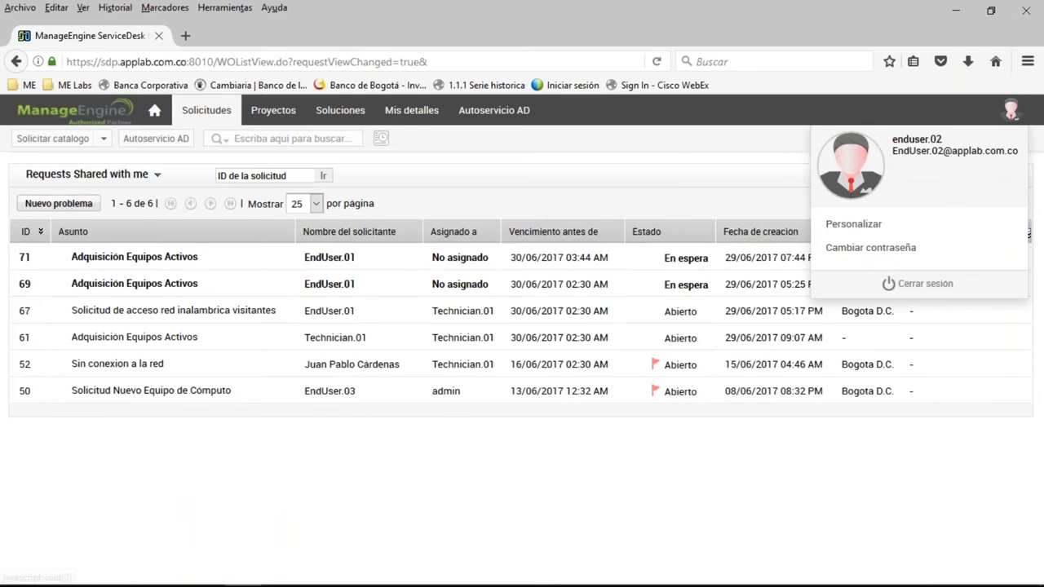
mouse_move(832, 178)
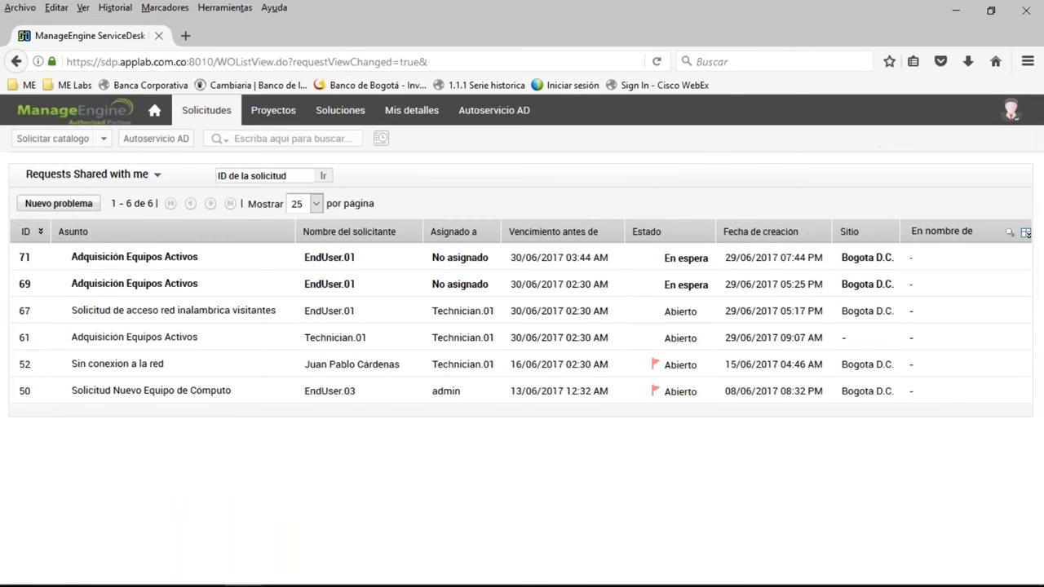
mouse_move(181, 267)
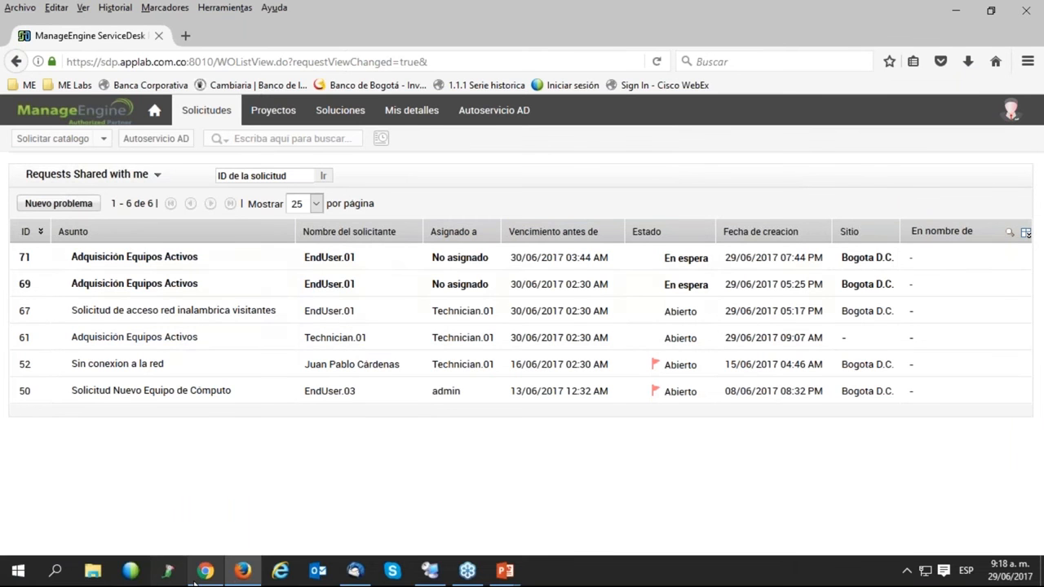
Go back to the request in Chrome and examine the requesters and technicians in its share details
left_click(196, 577)
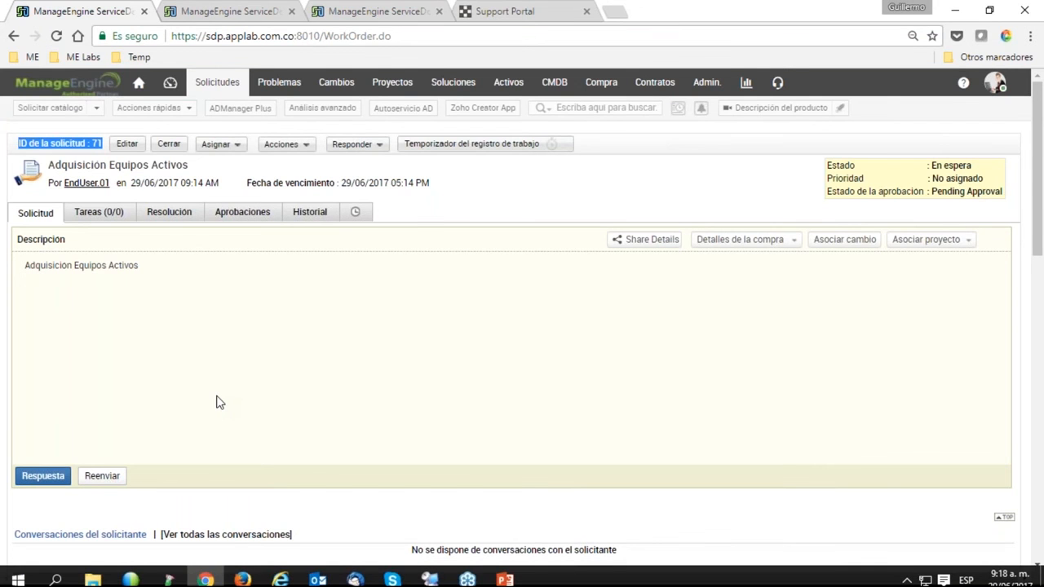
scroll(219, 404, "down", 1)
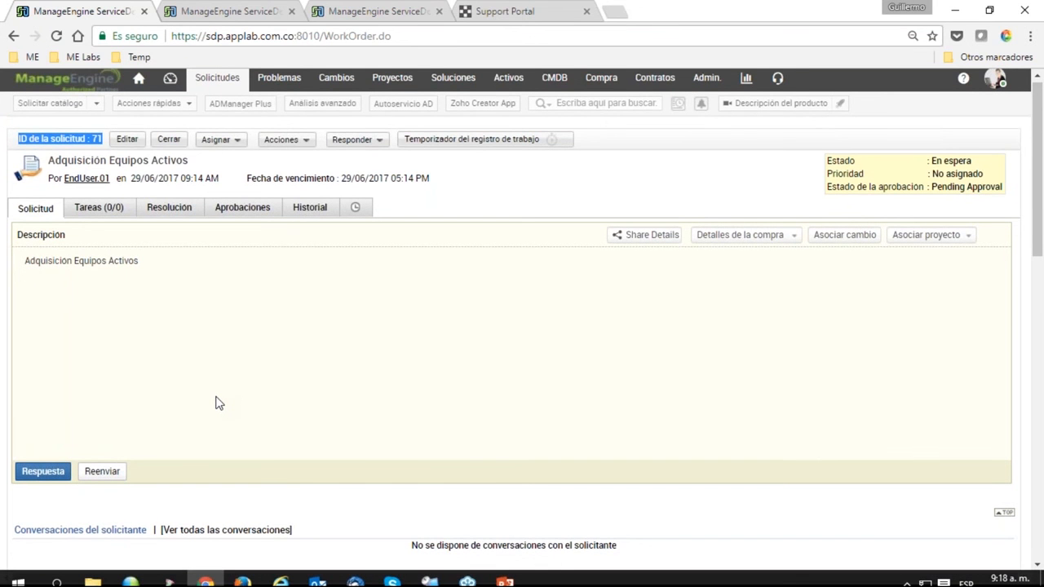
scroll(218, 403, "down", 10)
left_click_drag(670, 449, 574, 451)
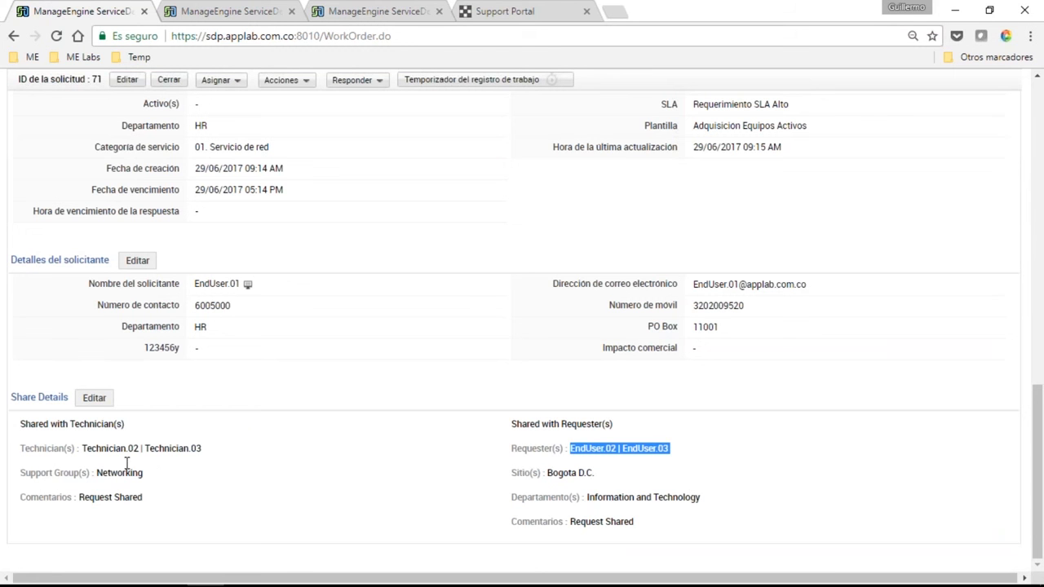
left_click(397, 508)
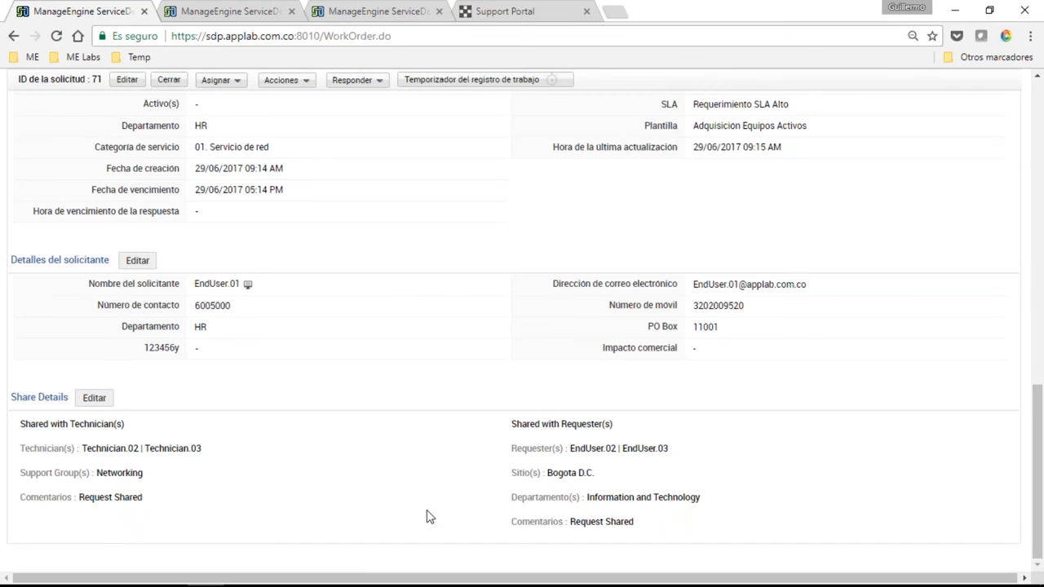
scroll(423, 509, "up", 1)
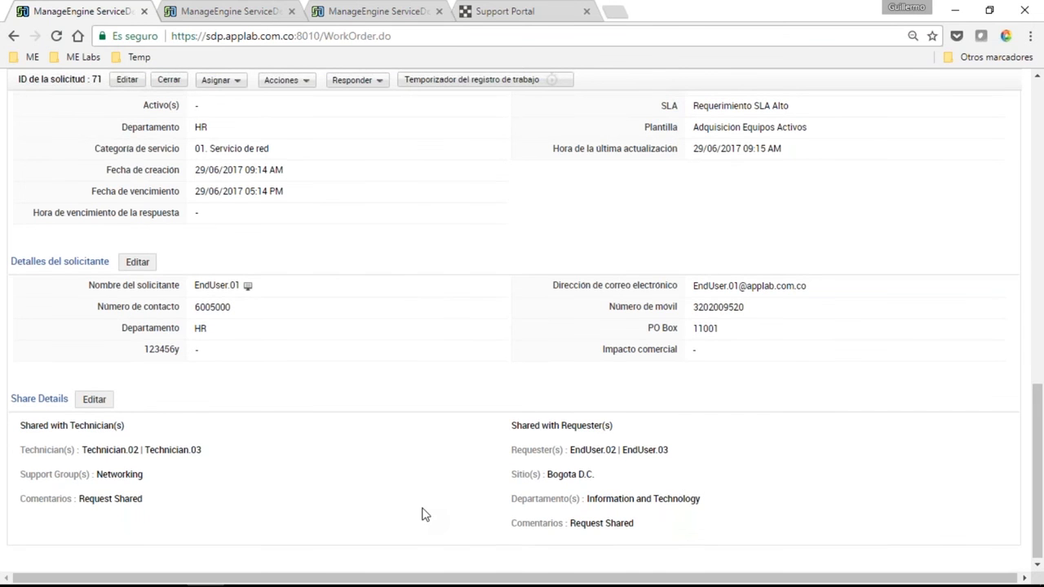
scroll(425, 515, "up", 10)
Compare the list of all requests with the open problems list and open the Olvido de contraseña/usuario incident
left_click(216, 83)
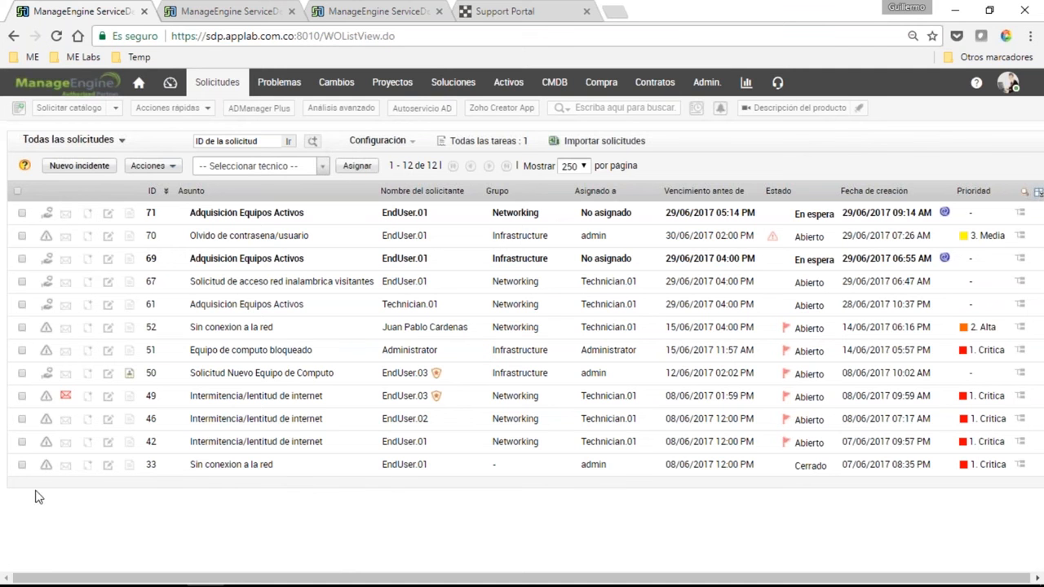
left_click(272, 91)
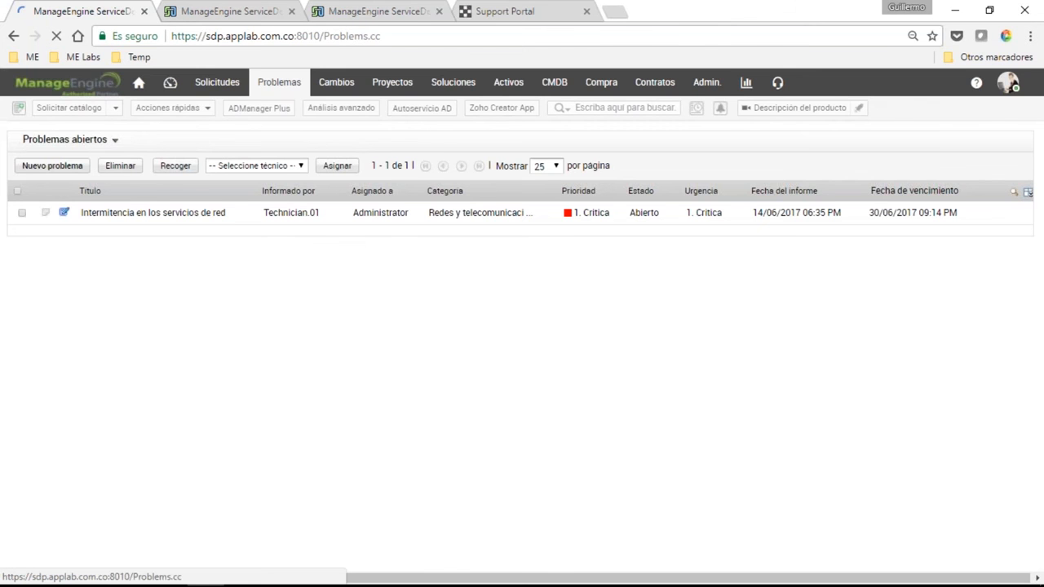
left_click(217, 83)
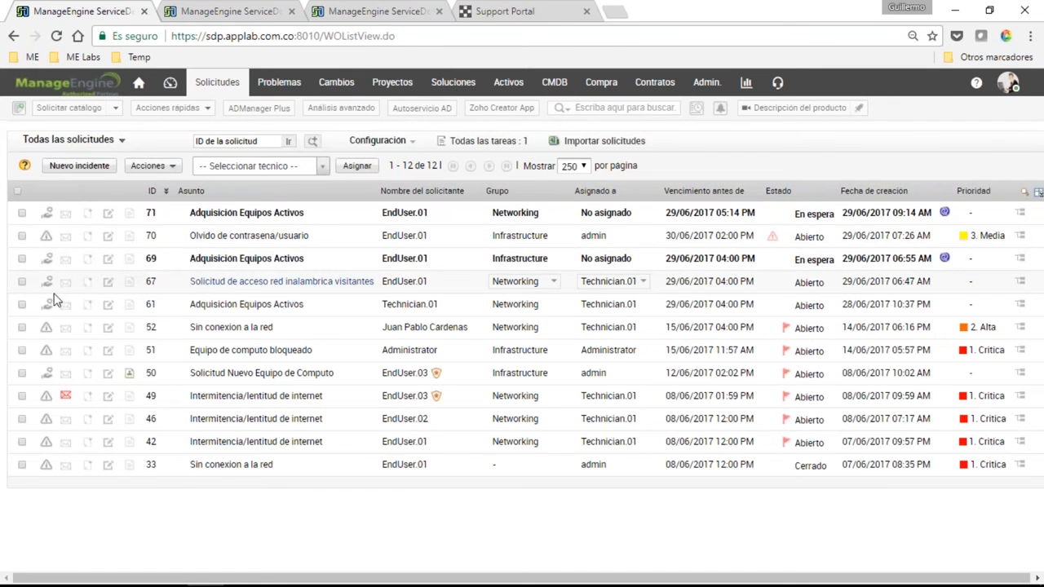
left_click(234, 236)
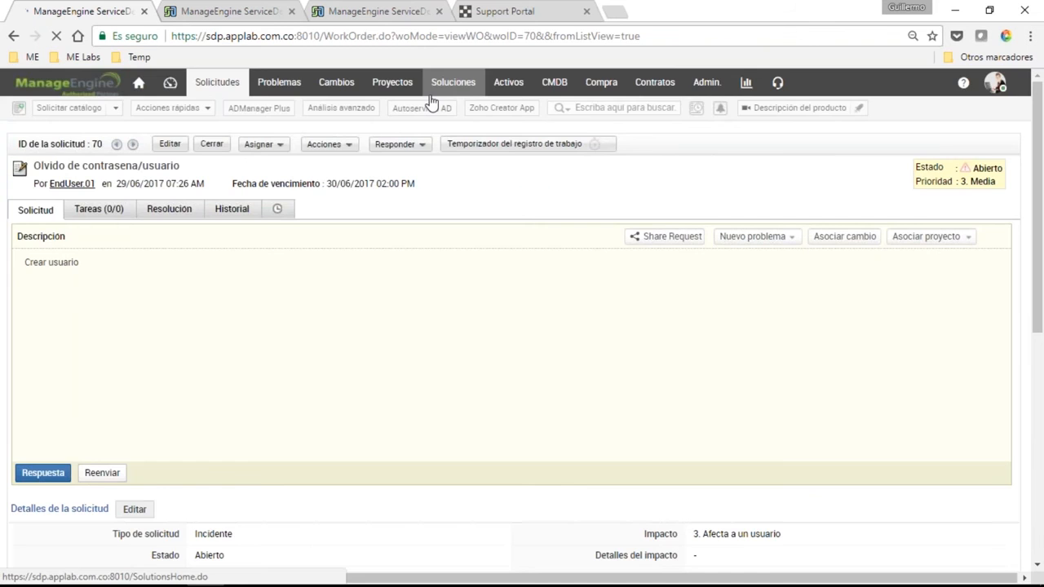
Open the problem Intermitencia en los servicios de red and review its details, notes and notifications
left_click(289, 88)
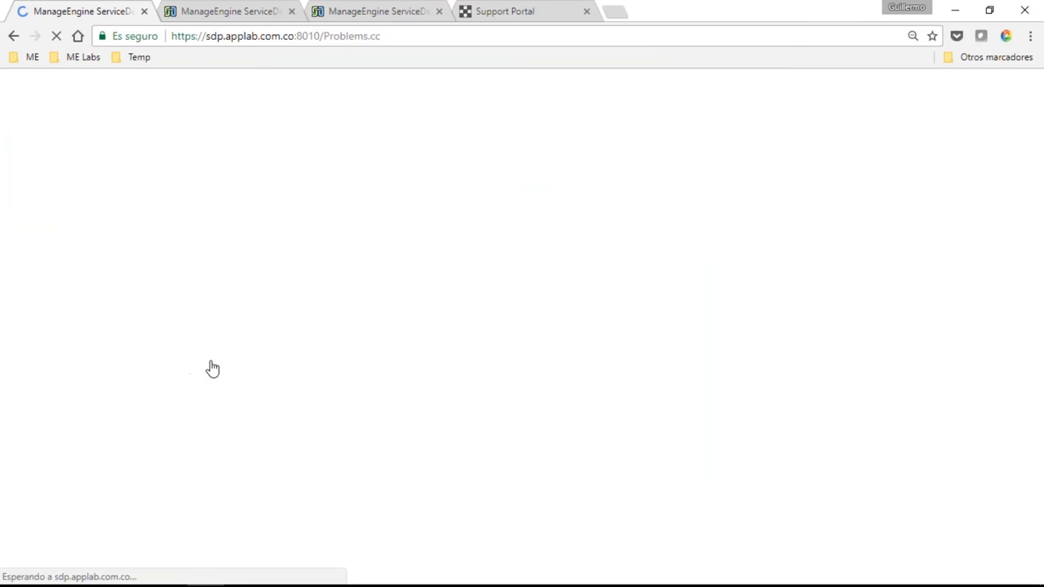
mouse_move(132, 225)
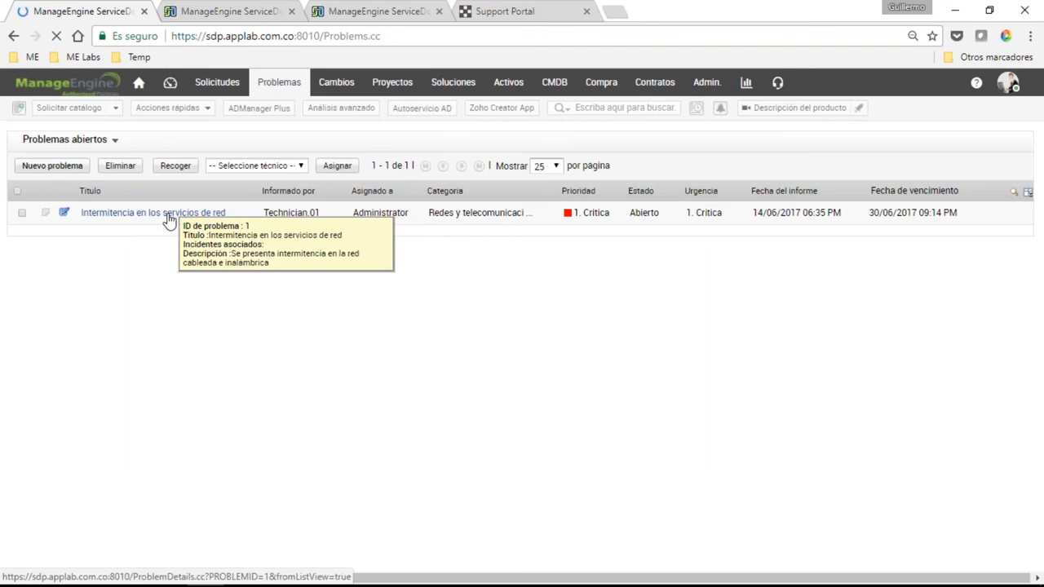
left_click(168, 217)
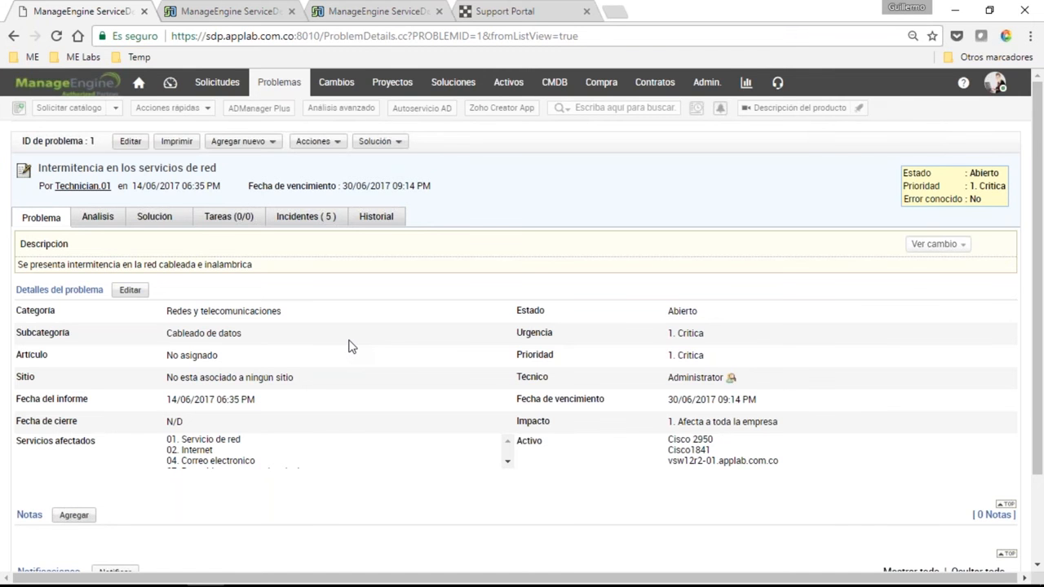
scroll(351, 346, "down", 1)
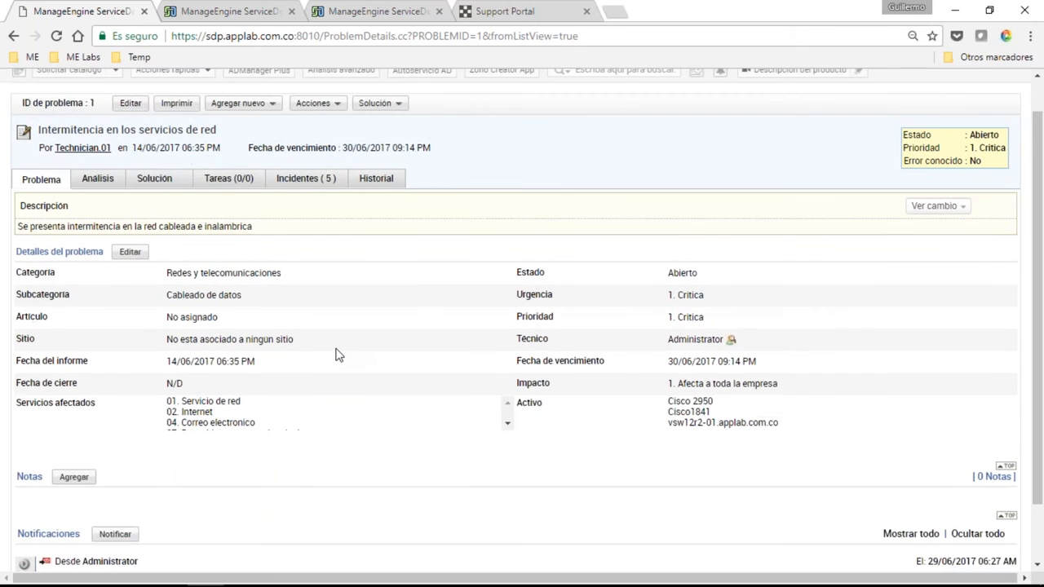
scroll(326, 359, "down", 1)
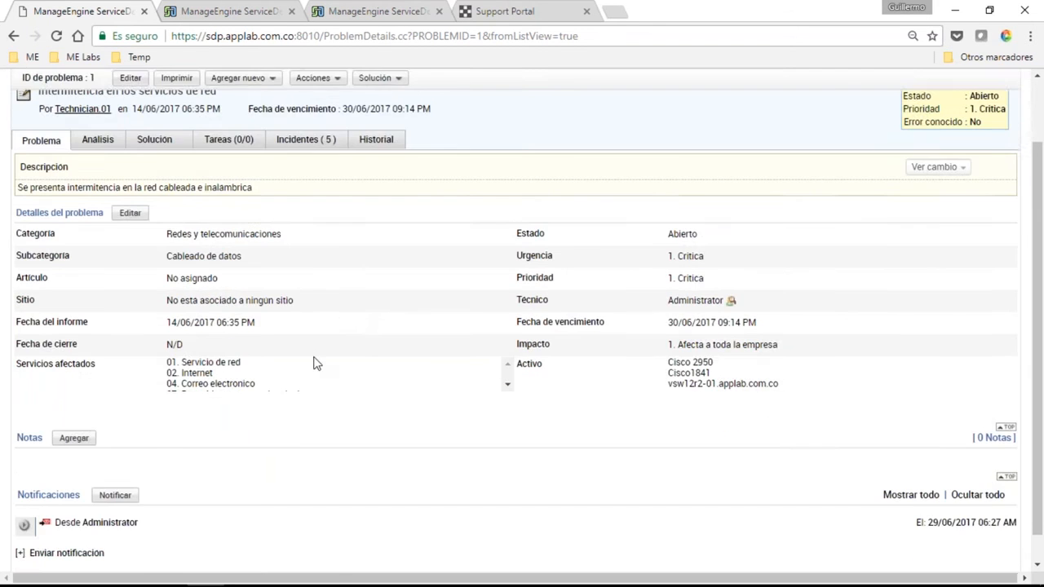
Open the problem's details for editing and examine its full lists of affected services and associated assets
left_click(130, 212)
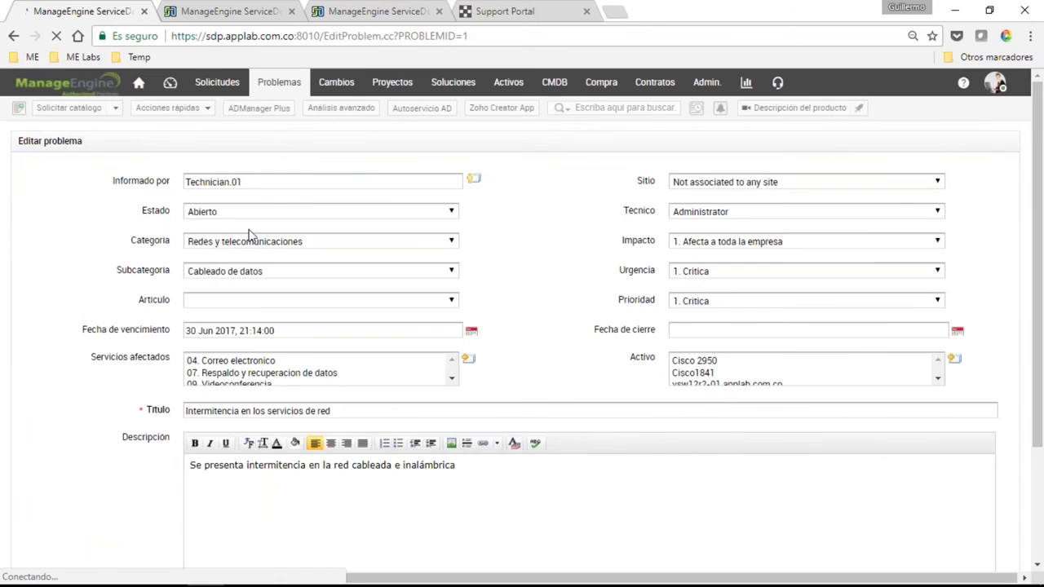
left_click(453, 380)
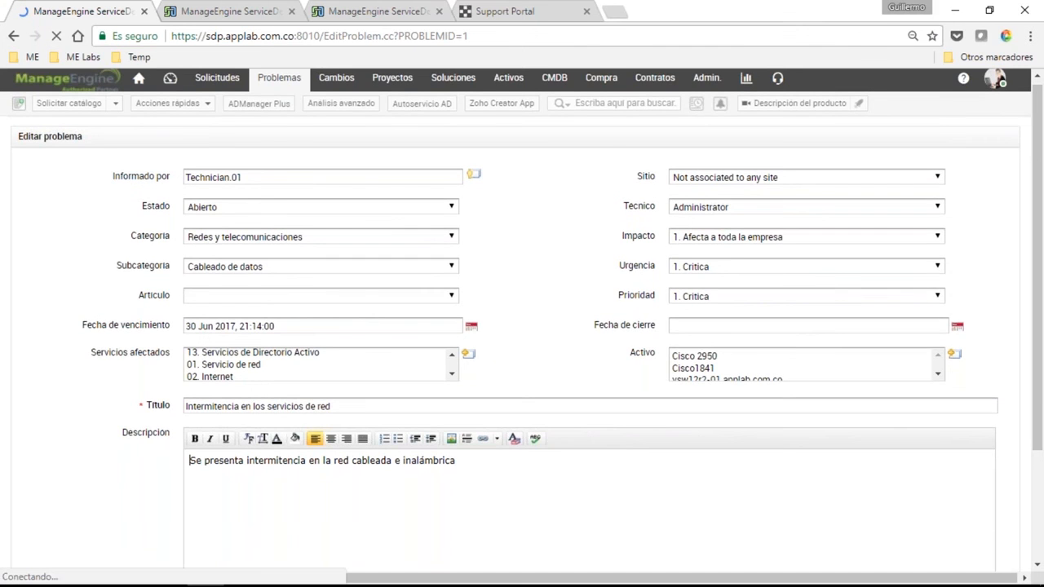
scroll(1039, 285, "down", 2)
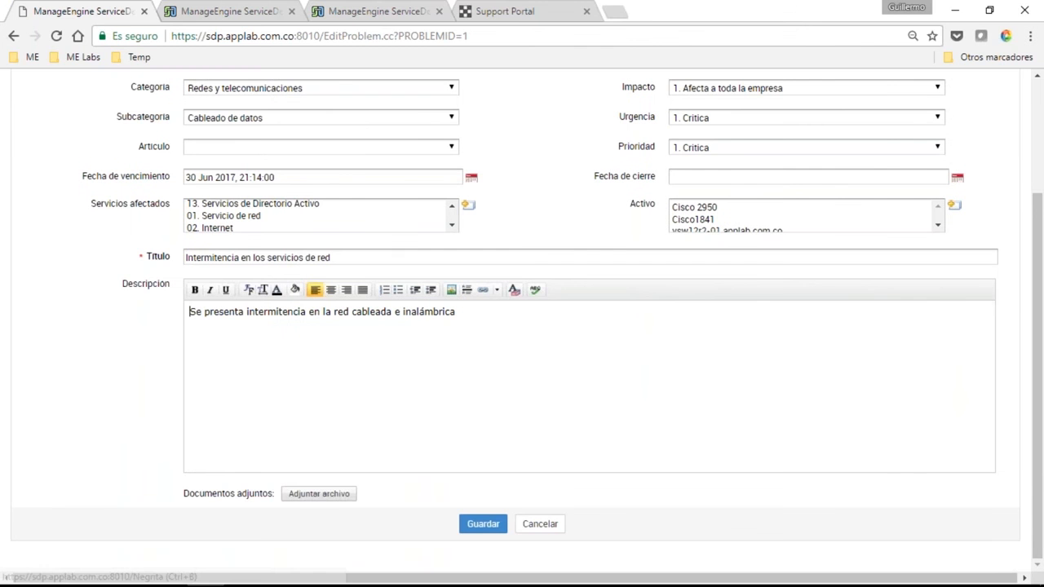
left_click_drag(90, 204, 452, 231)
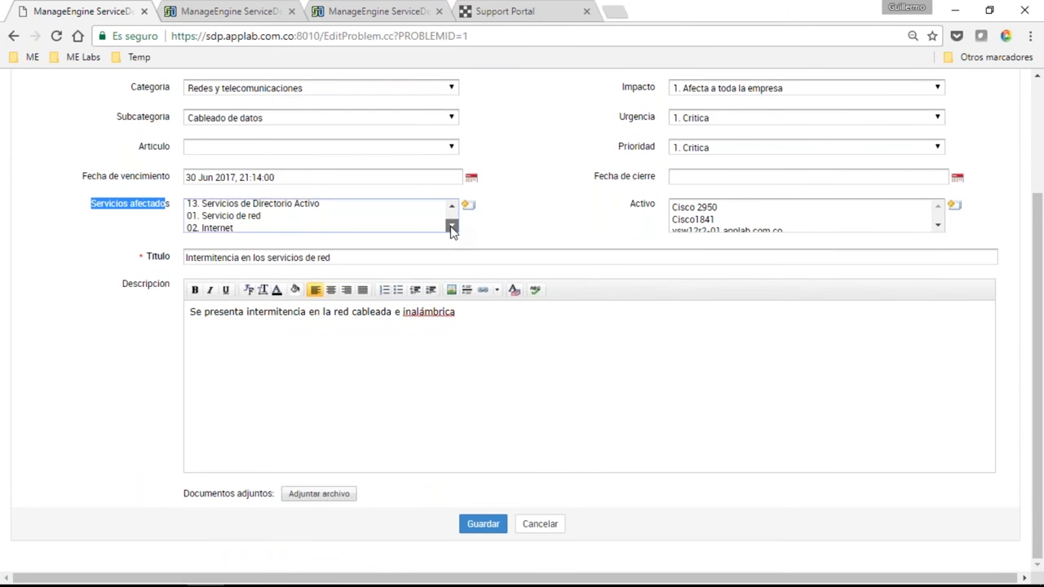
left_click(451, 228)
left_click(937, 226)
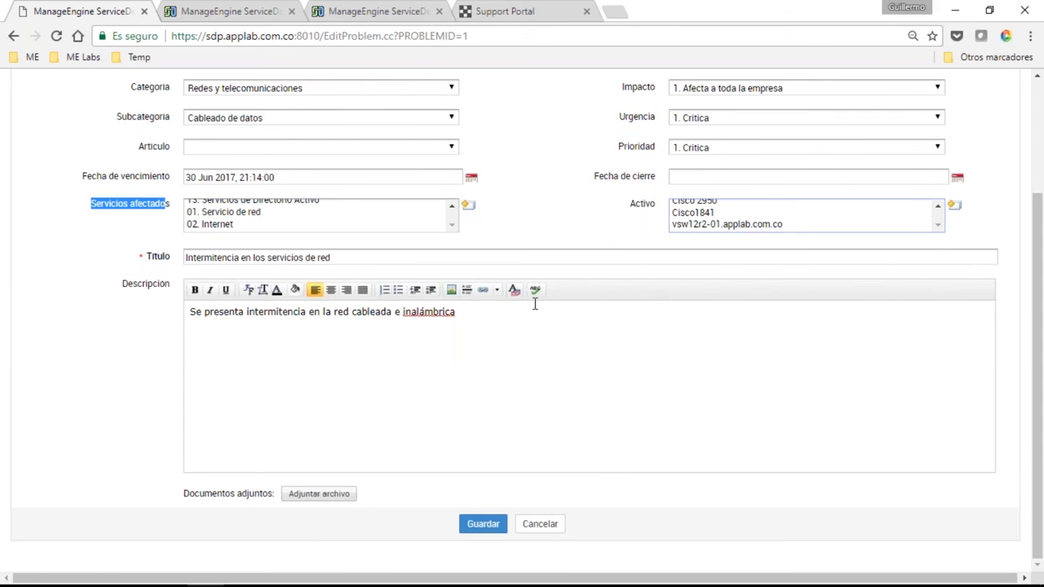
scroll(535, 304, "up", 1)
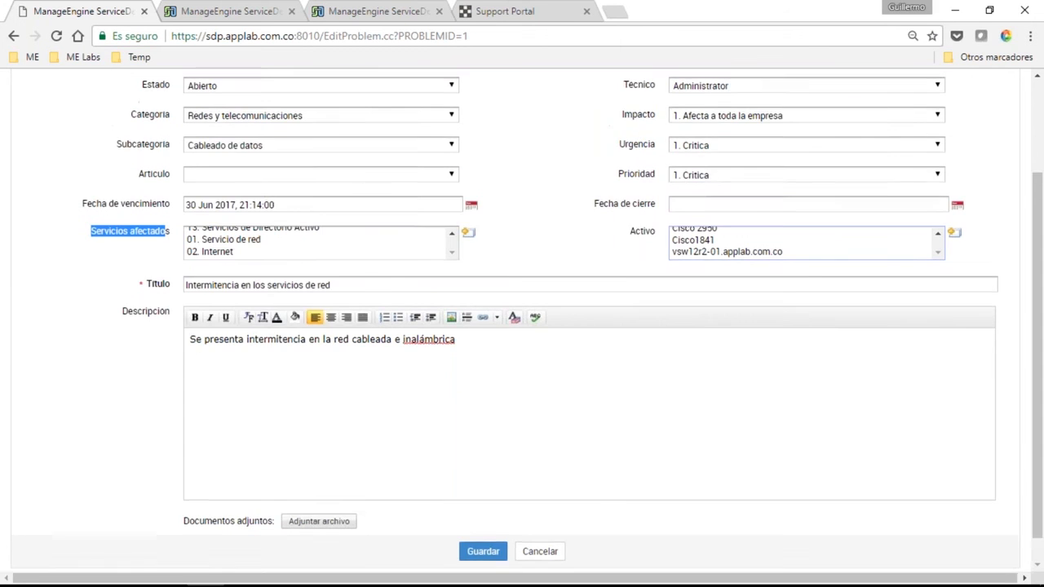
scroll(535, 310, "up", 2)
scroll(535, 310, "up", 1)
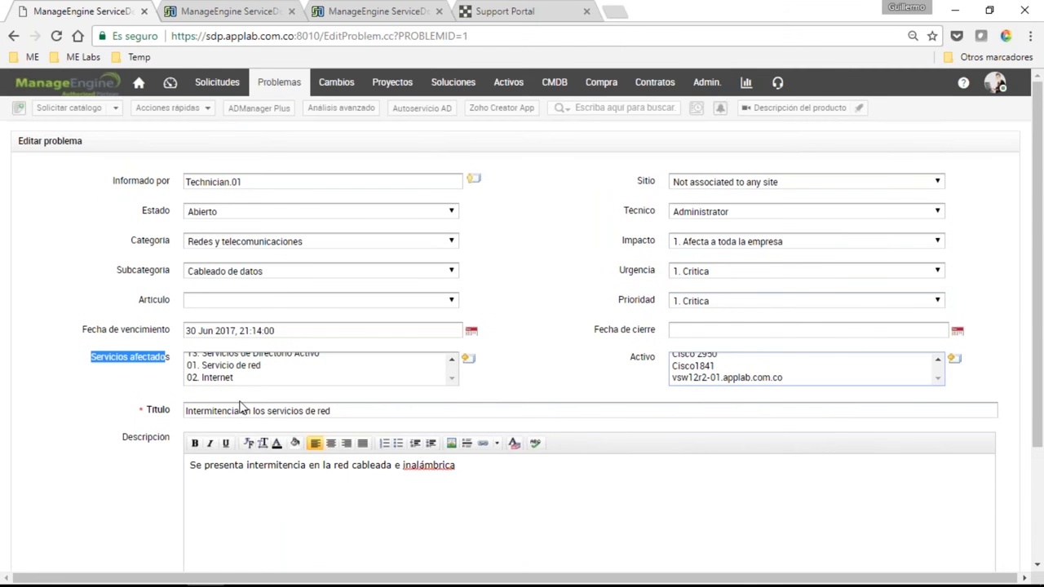
left_click(323, 486)
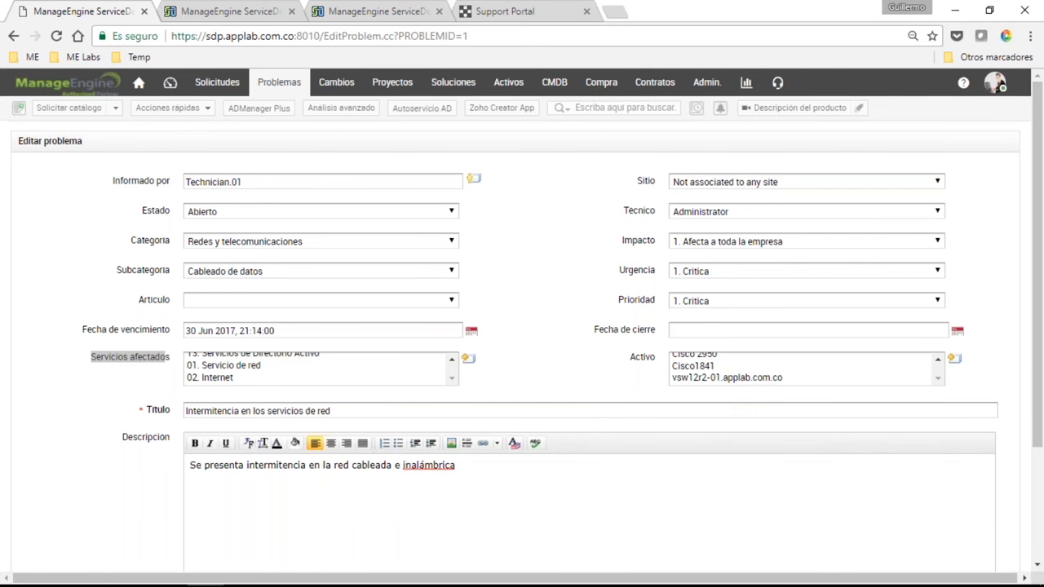
In the CMDB, open the relationship map of the Cisco1841 router and check its linked problems and changes
left_click(355, 11)
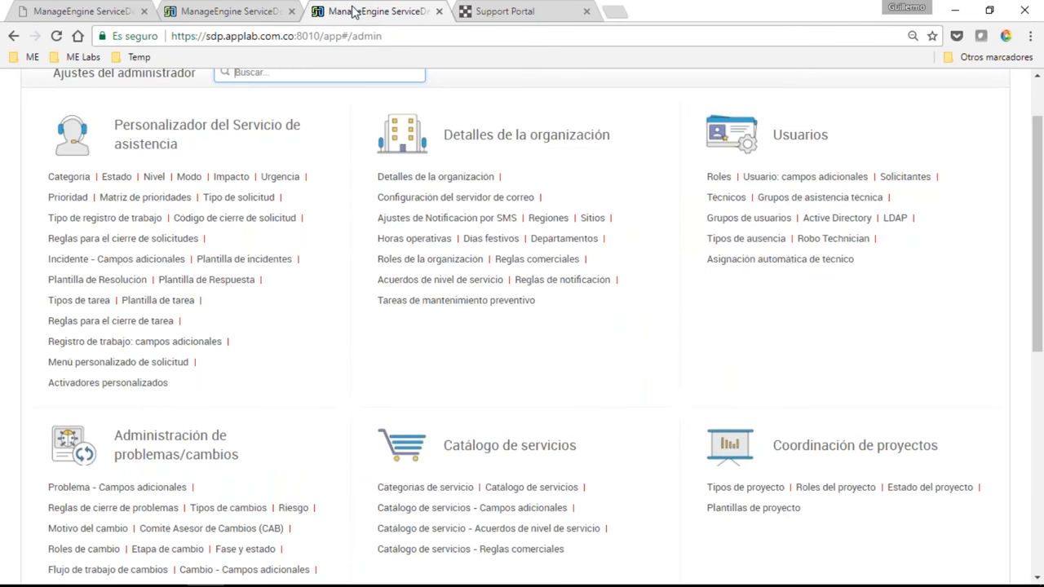
scroll(577, 96, "up", 1)
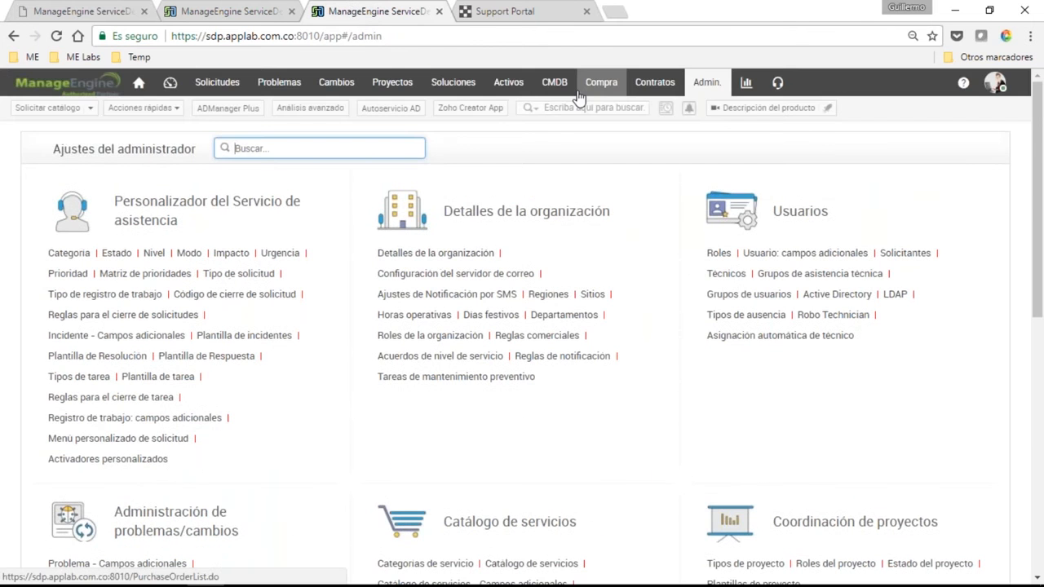
left_click(554, 83)
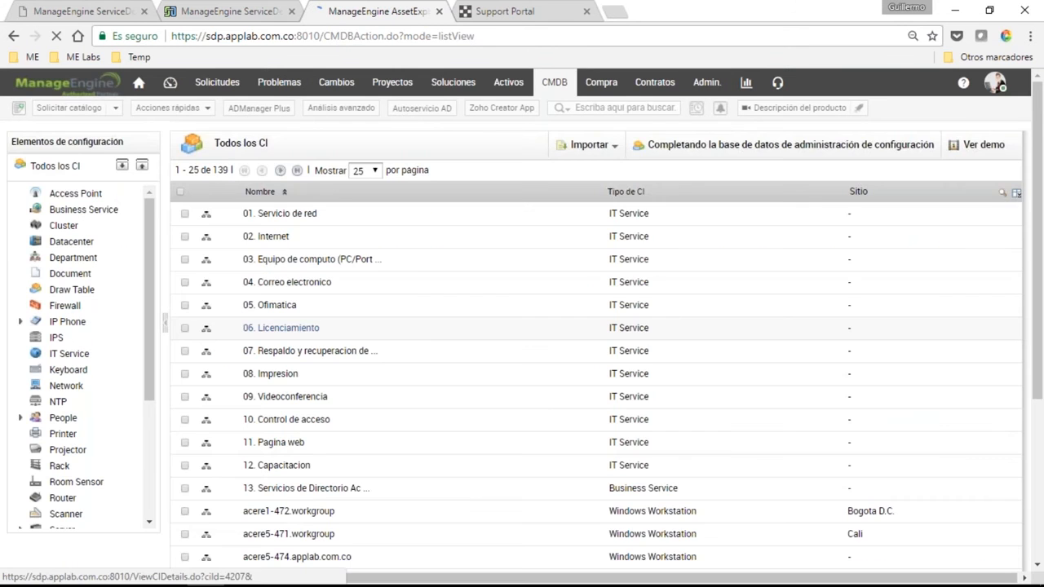
left_click(282, 327)
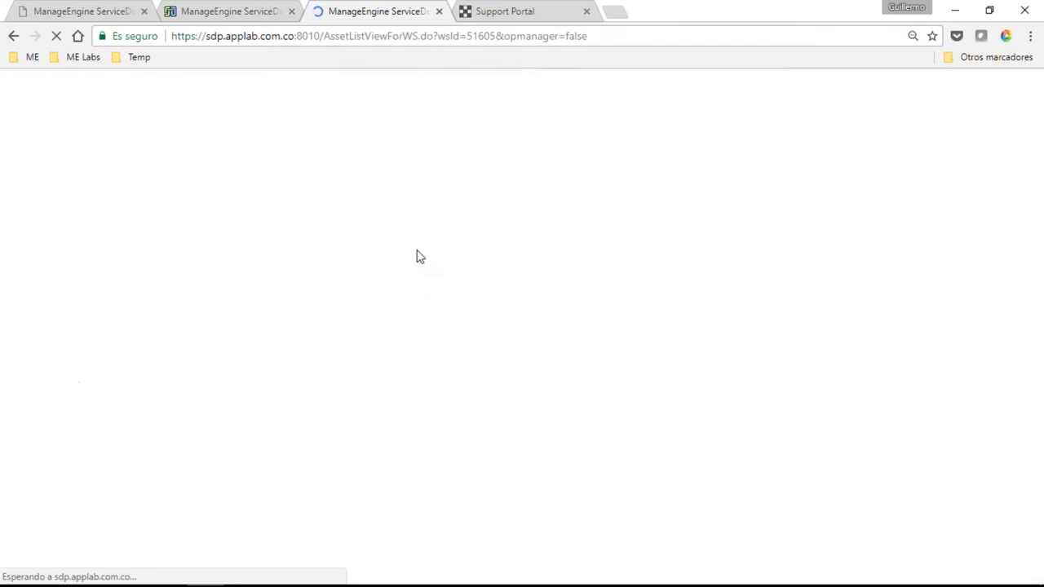
mouse_move(640, 459)
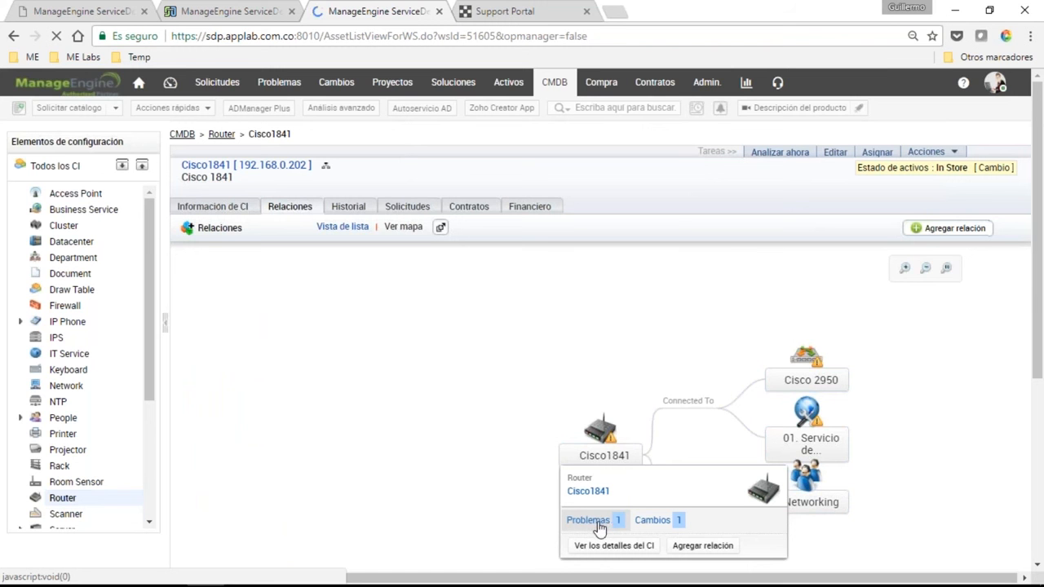
Close the spare browser page, review the remaining fields of the problem's edit form, and leave it without saving
left_click(291, 11)
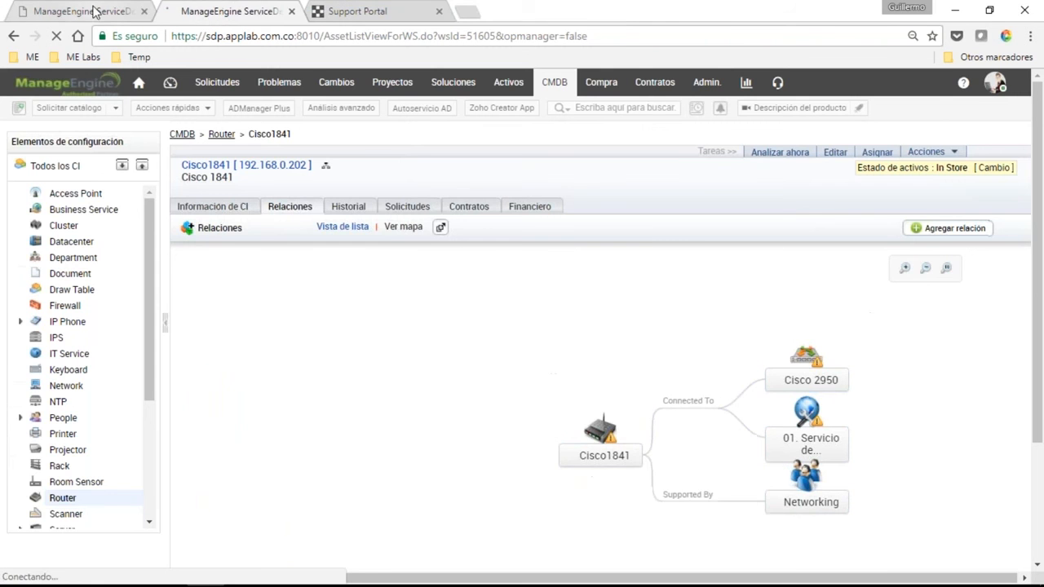
left_click(94, 12)
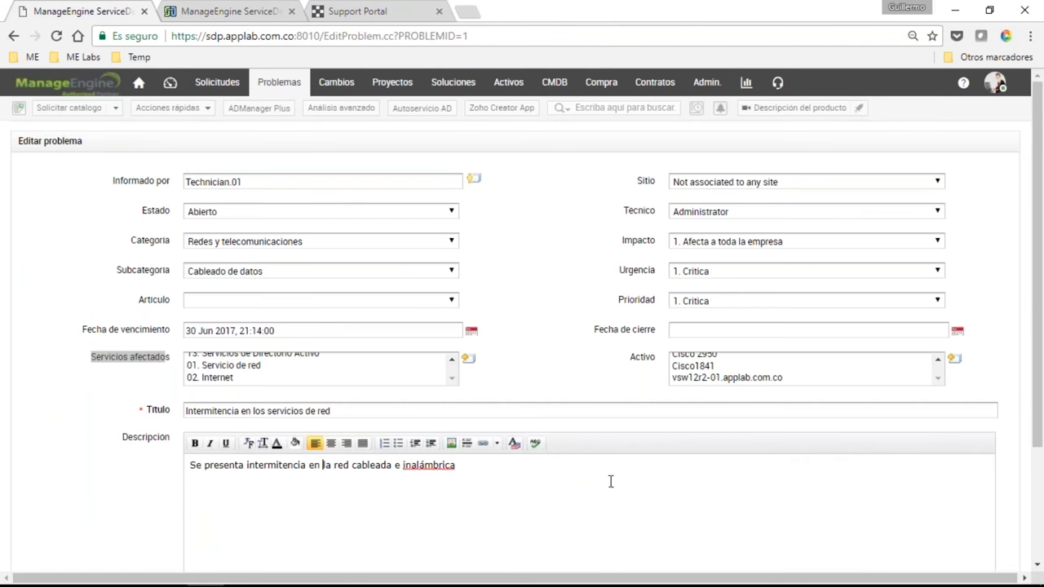
scroll(609, 481, "down", 1)
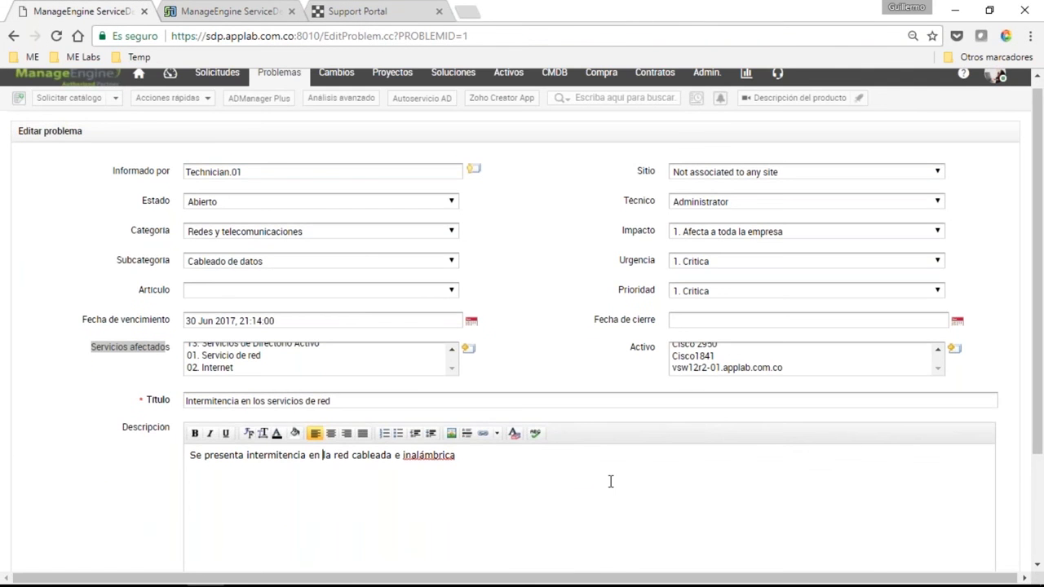
scroll(610, 481, "down", 2)
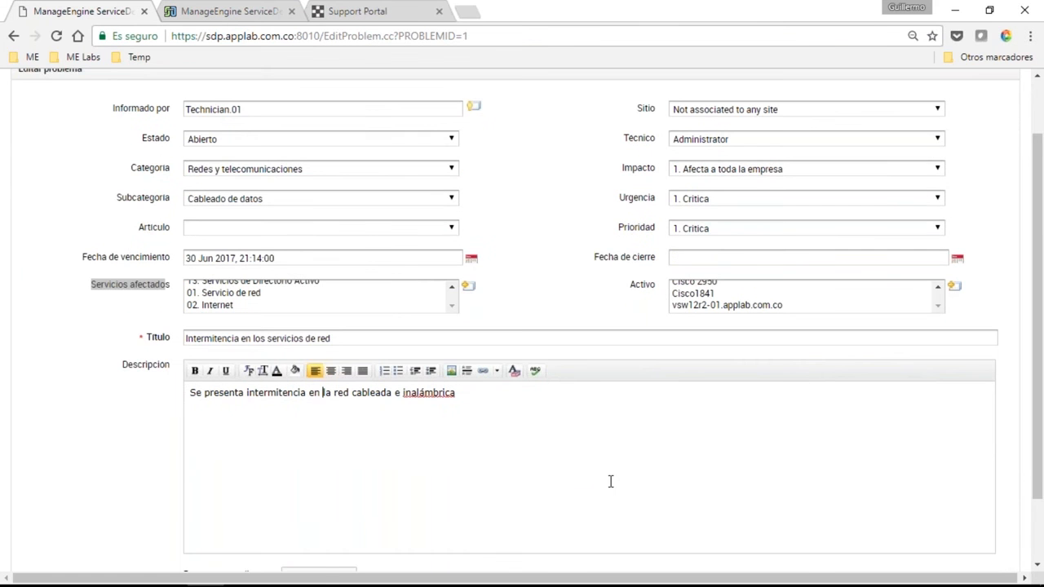
scroll(610, 481, "down", 1)
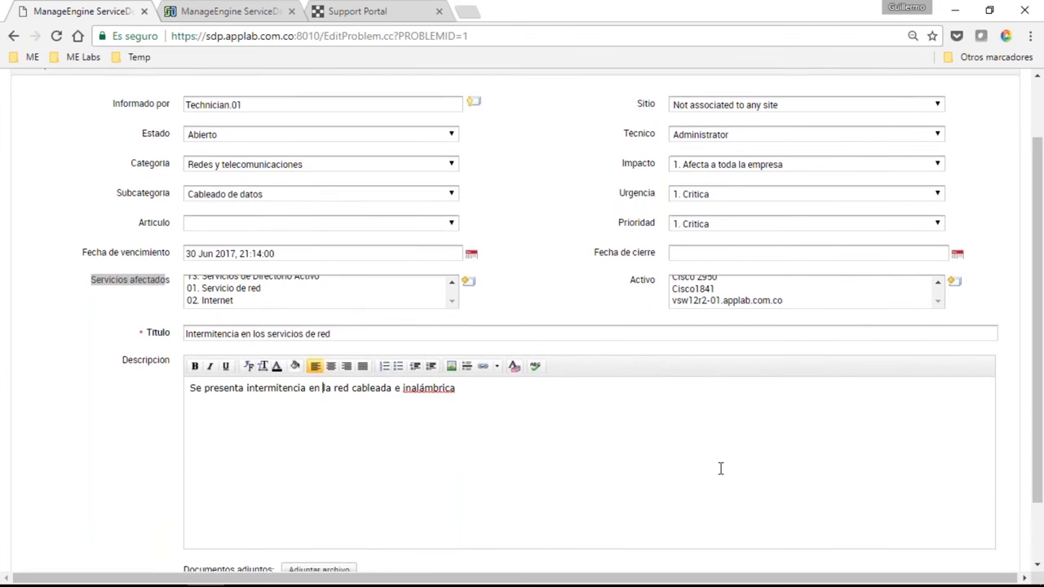
scroll(720, 468, "down", 1)
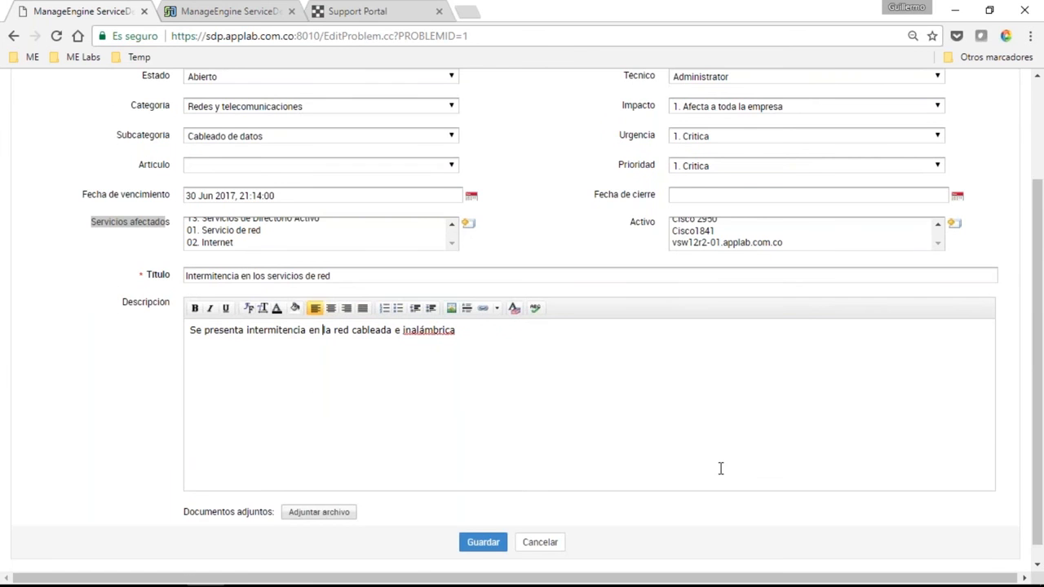
scroll(720, 468, "down", 1)
scroll(323, 465, "up", 3)
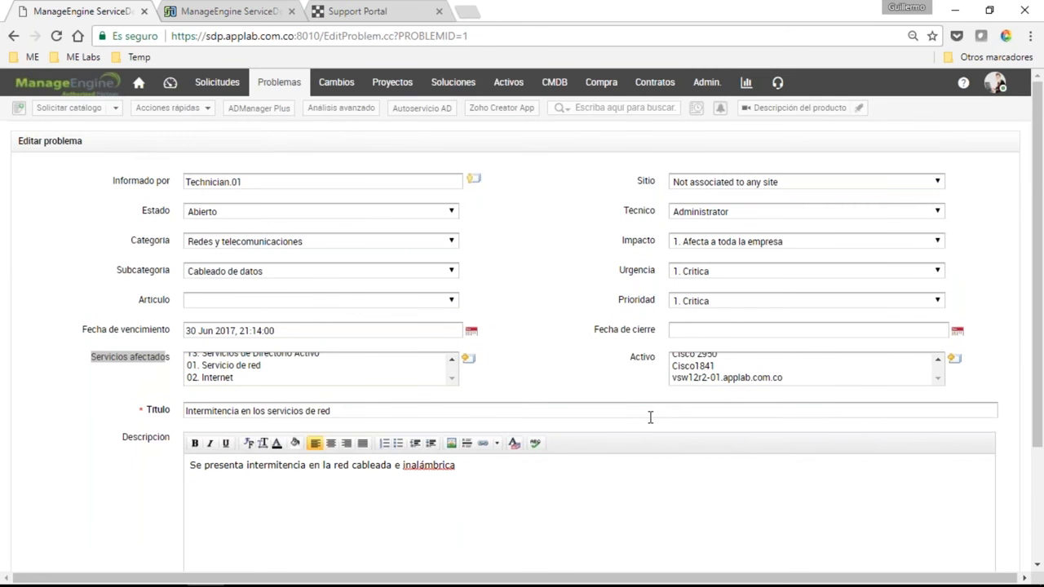
scroll(650, 416, "down", 3)
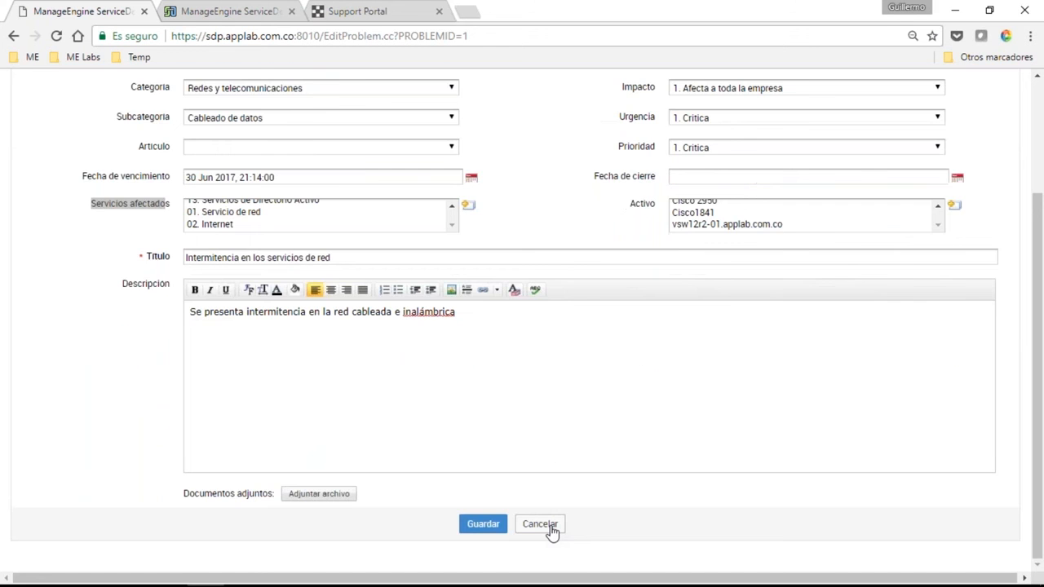
left_click(548, 527)
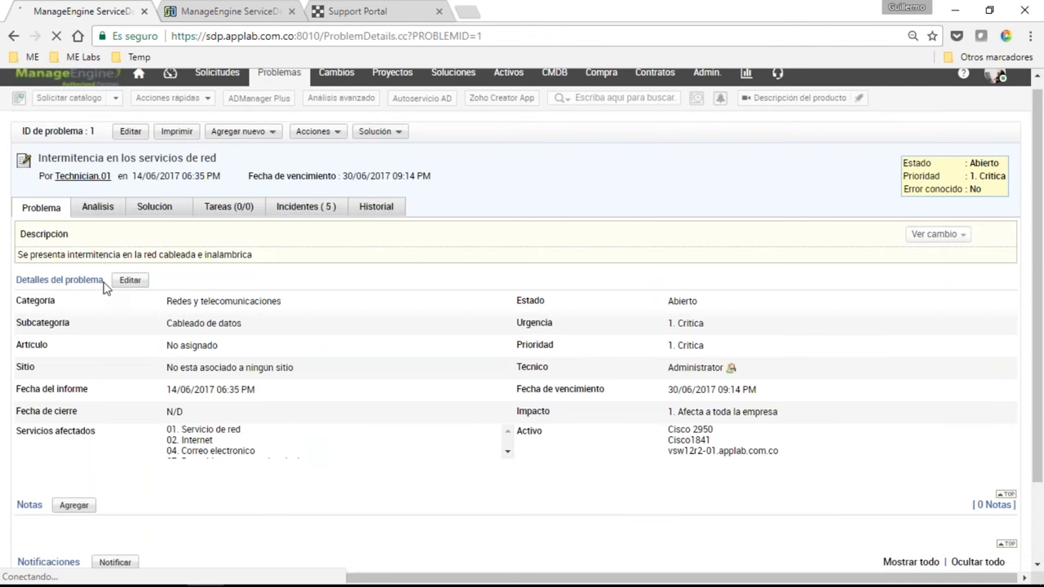
Review the affected services, assets and notifications in the problem's details
scroll(73, 382, "down", 1)
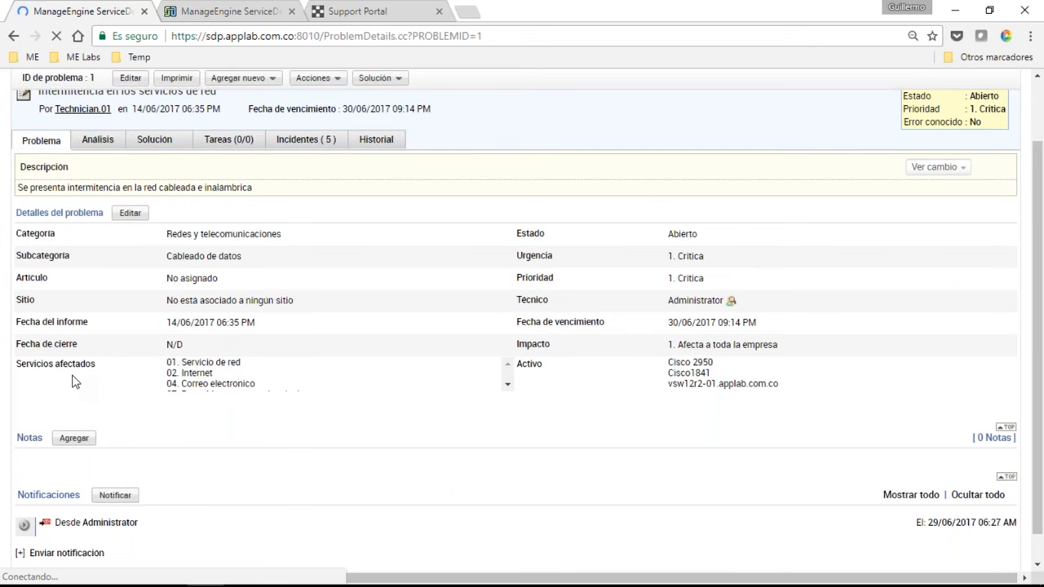
scroll(123, 441, "down", 1)
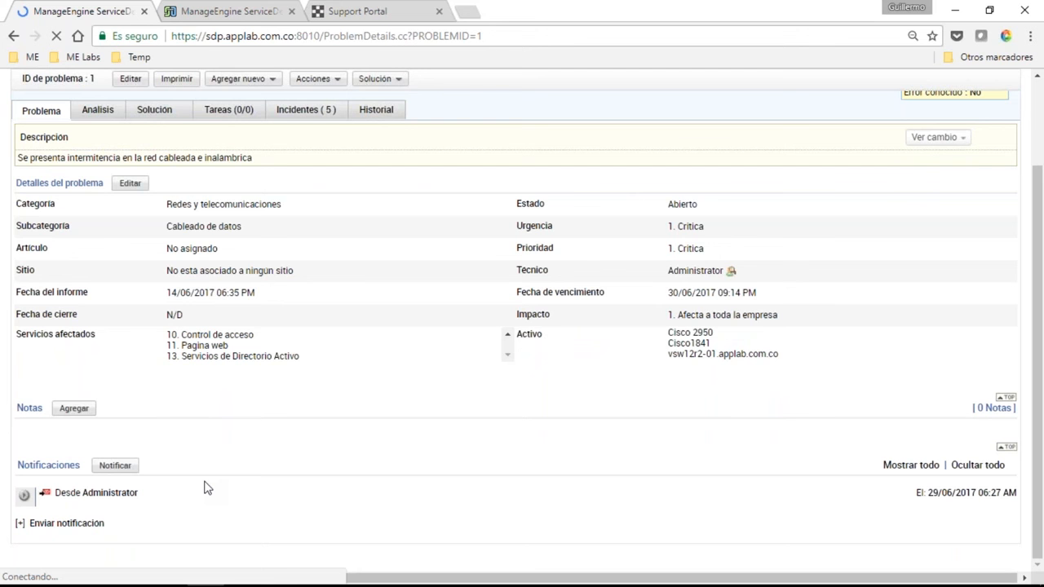
scroll(329, 113, "up", 1)
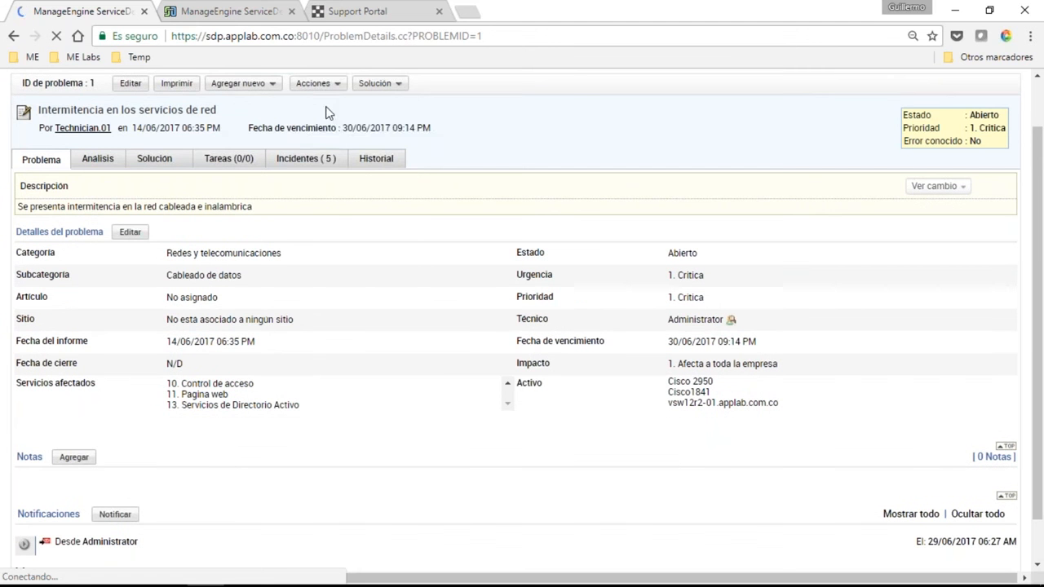
Start a new announcement from the problem and review its title, content, display dates and requester options
left_click(315, 83)
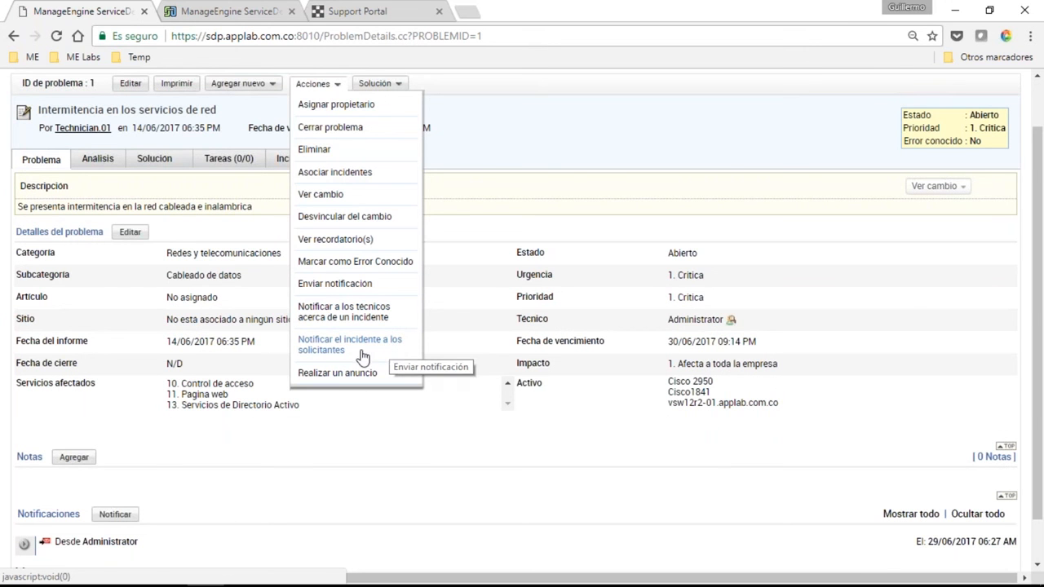
left_click(336, 377)
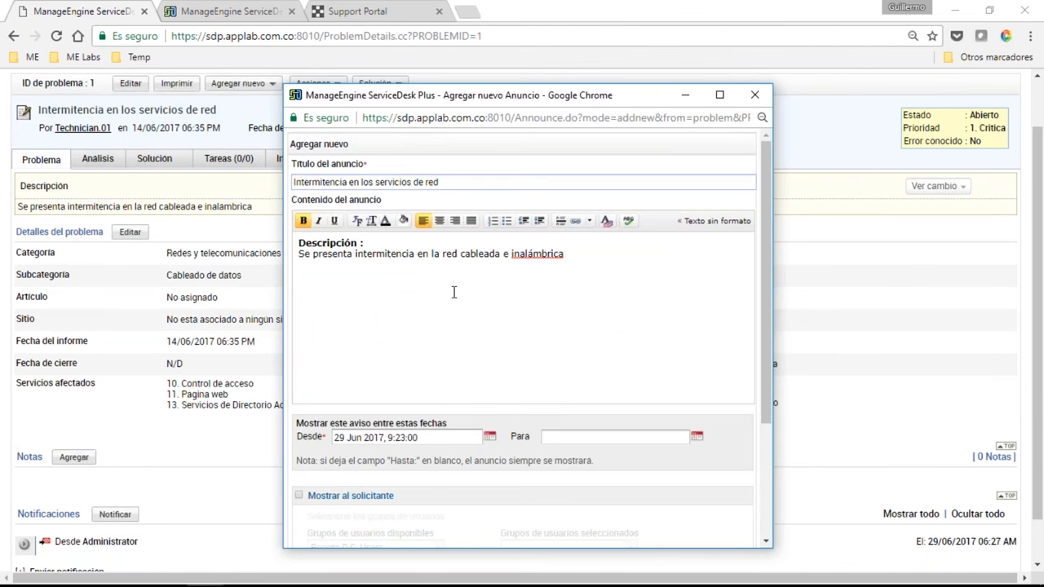
scroll(447, 326, "down", 4)
scroll(441, 371, "up", 4)
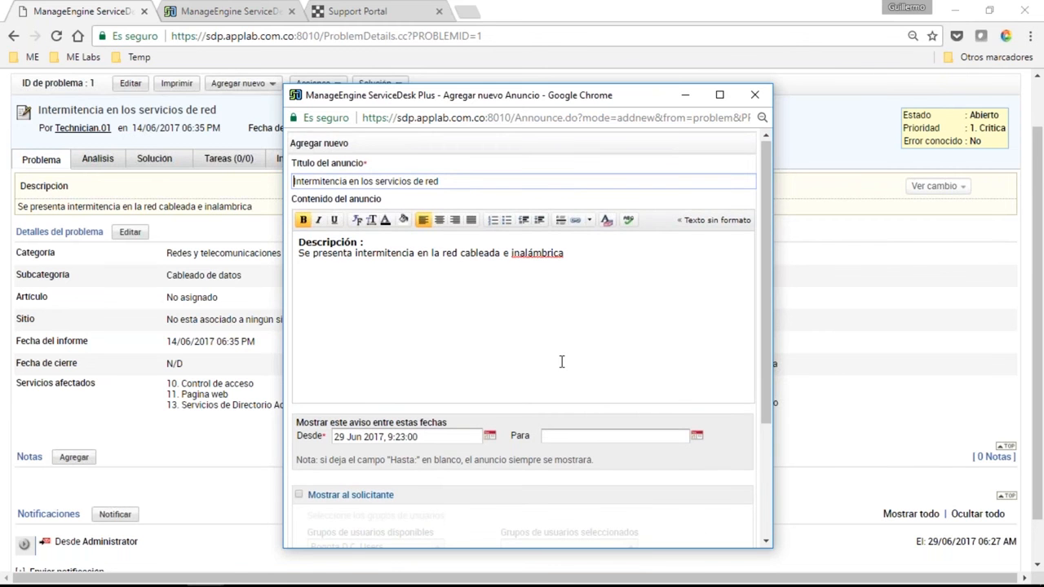
scroll(563, 365, "down", 1)
scroll(562, 369, "down", 3)
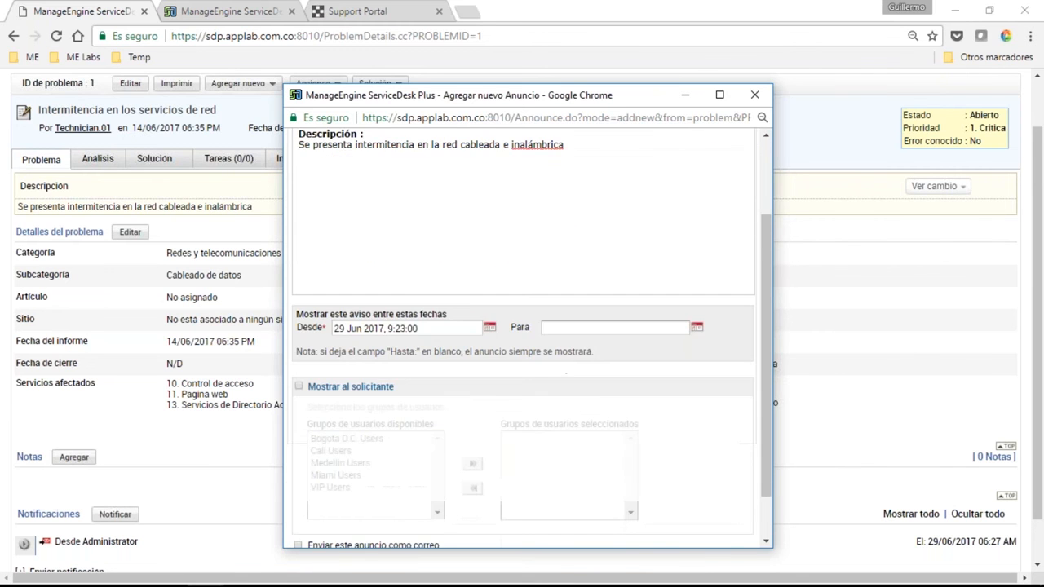
scroll(302, 349, "down", 2)
Enable Mostrar al solicitante for the announcement, examine the available user groups, and cancel the announcement
left_click(298, 343)
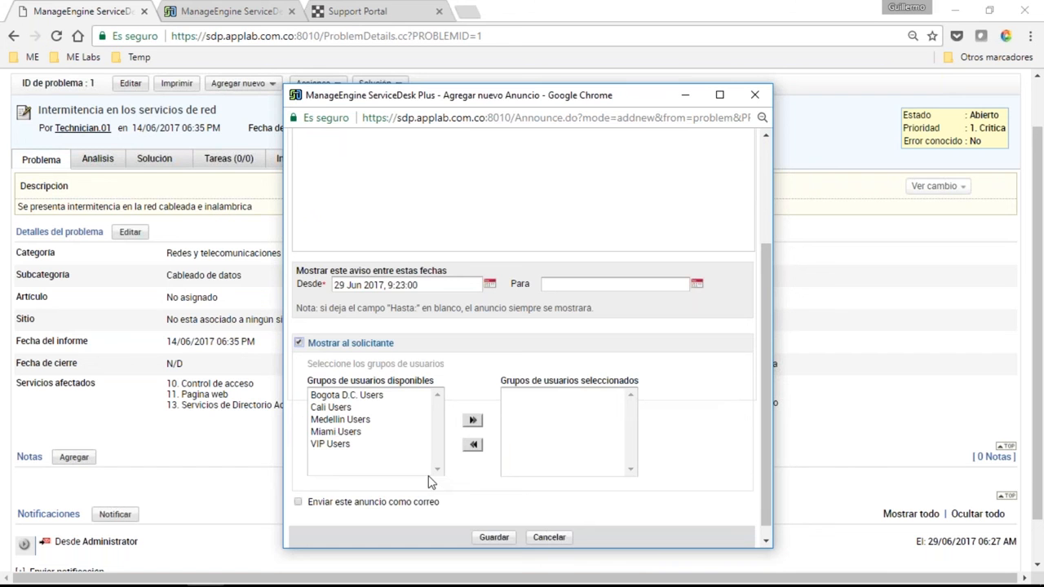
scroll(489, 301, "up", 3)
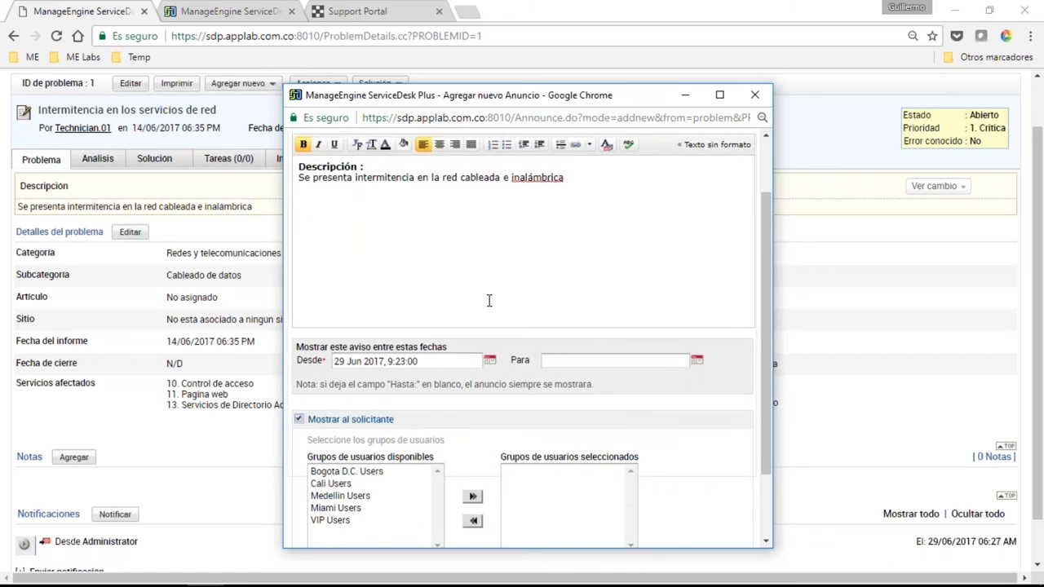
scroll(489, 301, "down", 1)
scroll(489, 300, "down", 3)
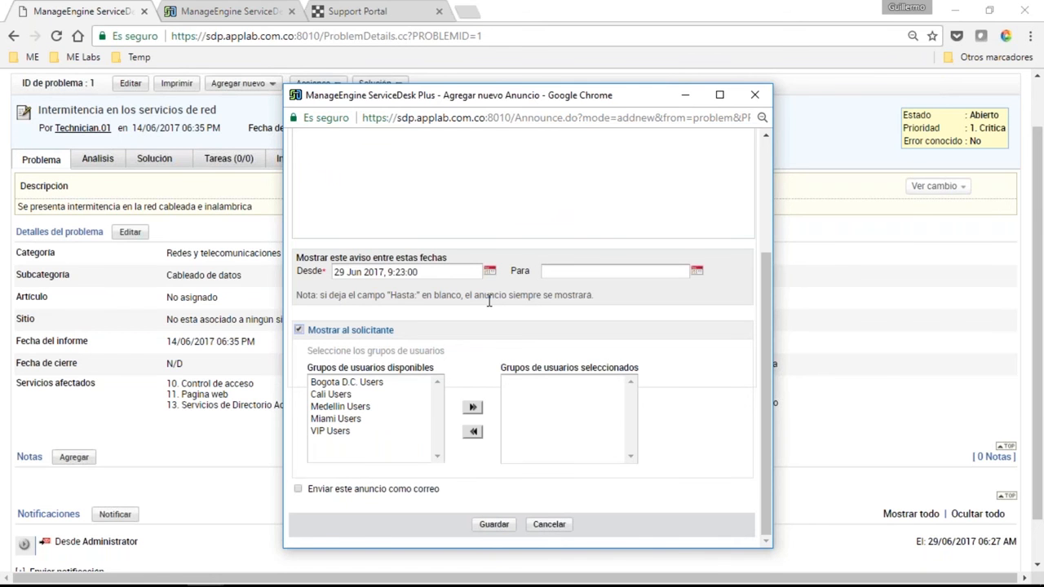
left_click(562, 526)
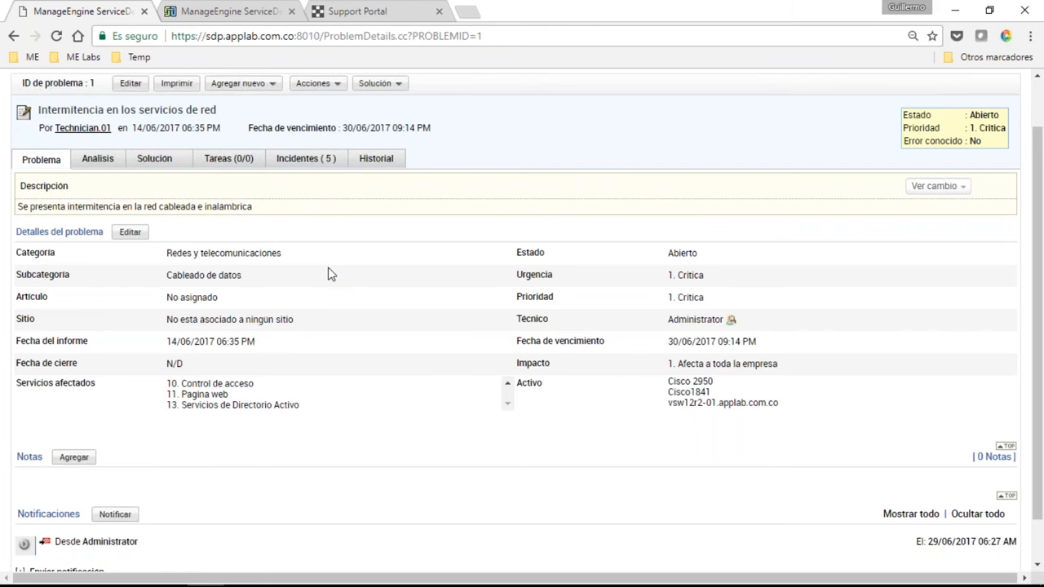
Open the problem's analysis and review its impact, root cause and symptoms
left_click(97, 158)
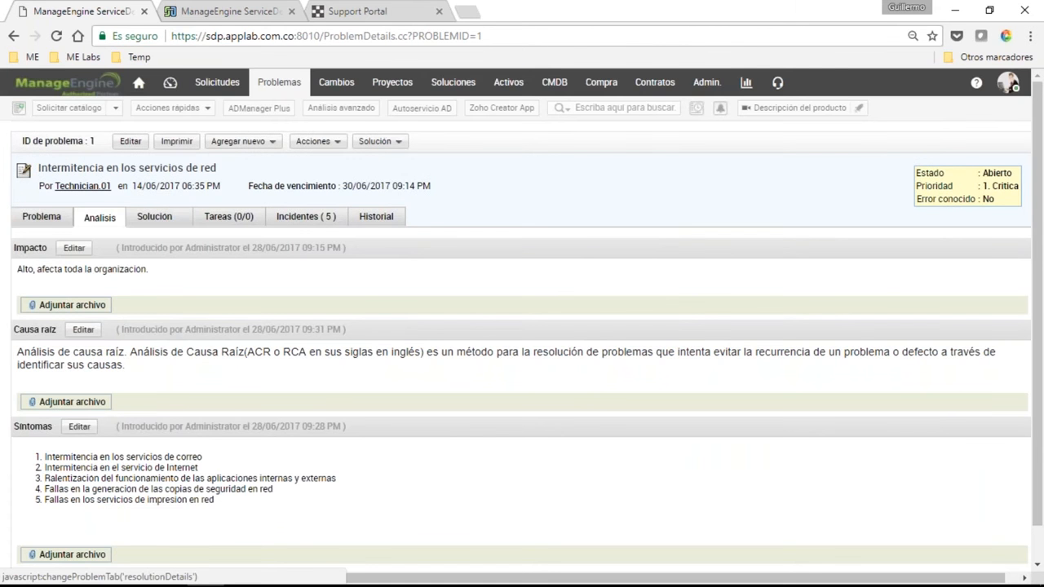
scroll(522, 326, "down", 1)
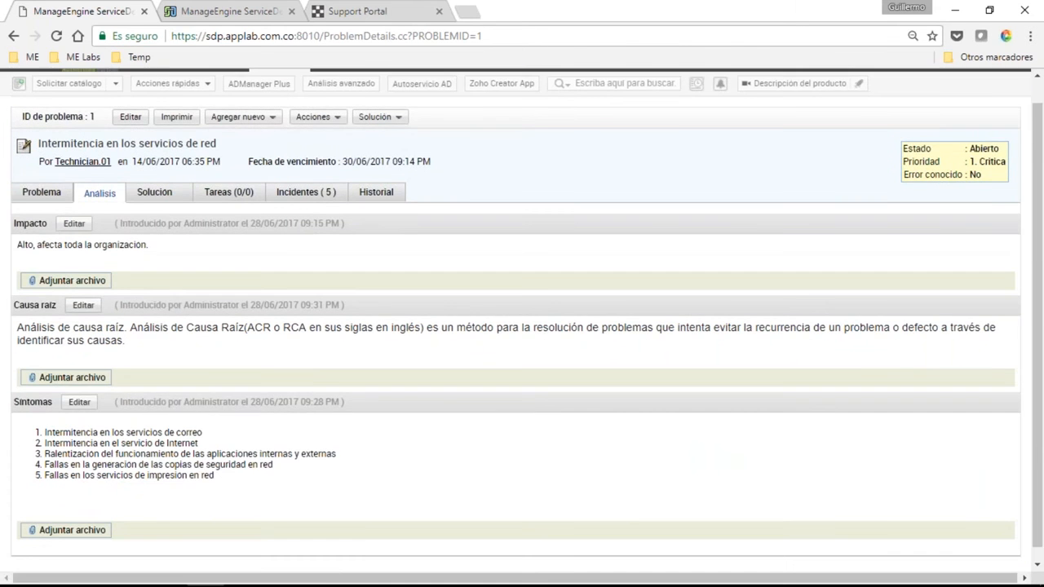
Review the problem's workaround and solution sections, and check its tasks, including the option to add them from a template
left_click(154, 191)
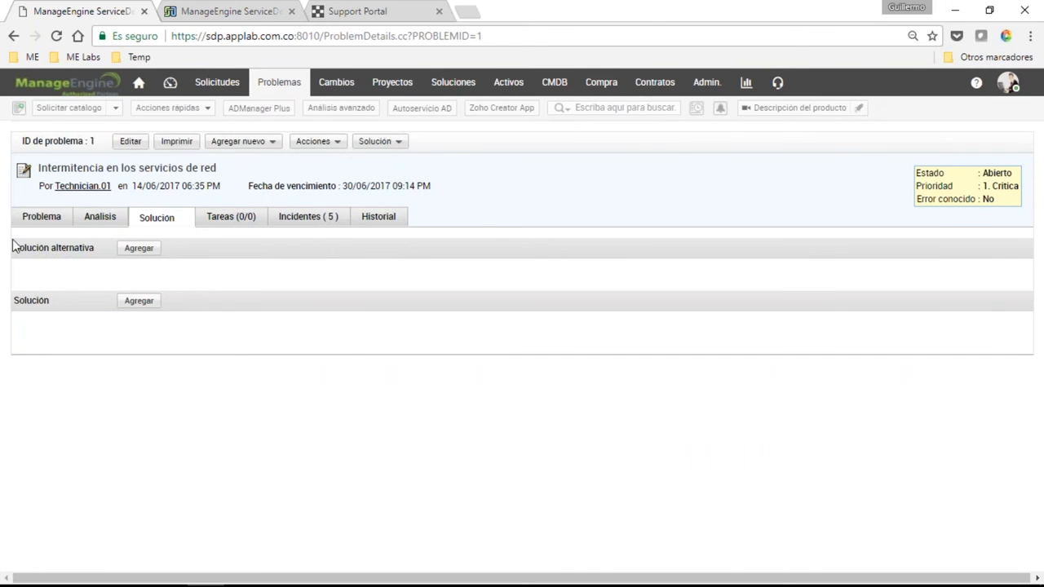
left_click(225, 225)
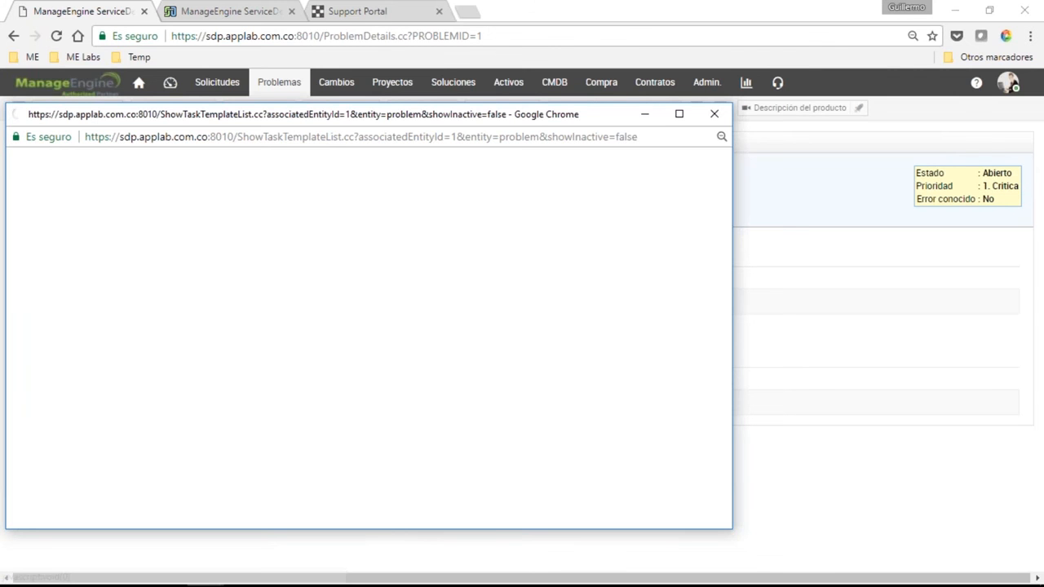
left_click(714, 114)
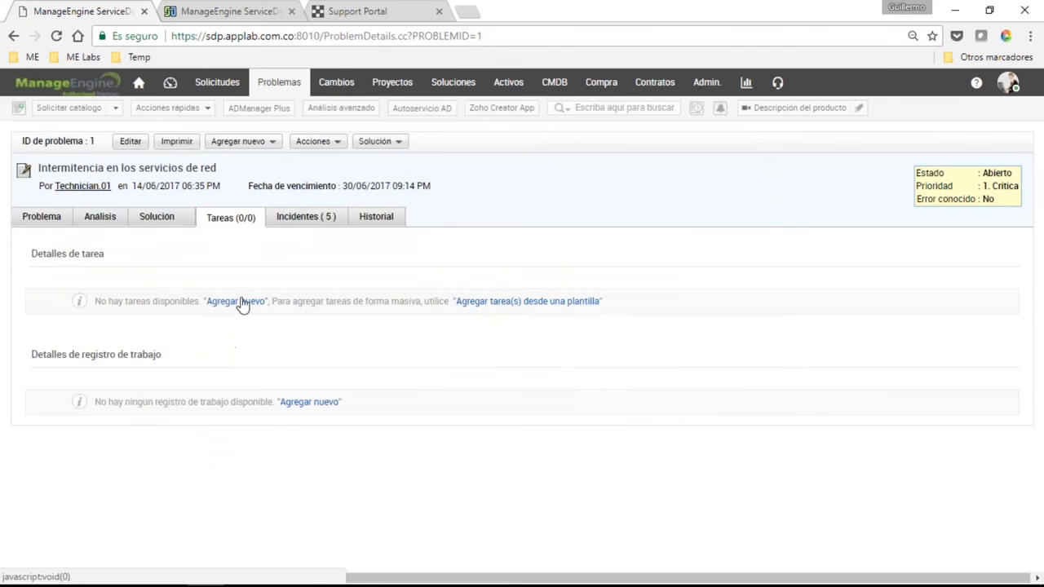
Start a new task for the problem, review its fields for status, effort, priority, owner and schedule, and cancel it
left_click(237, 301)
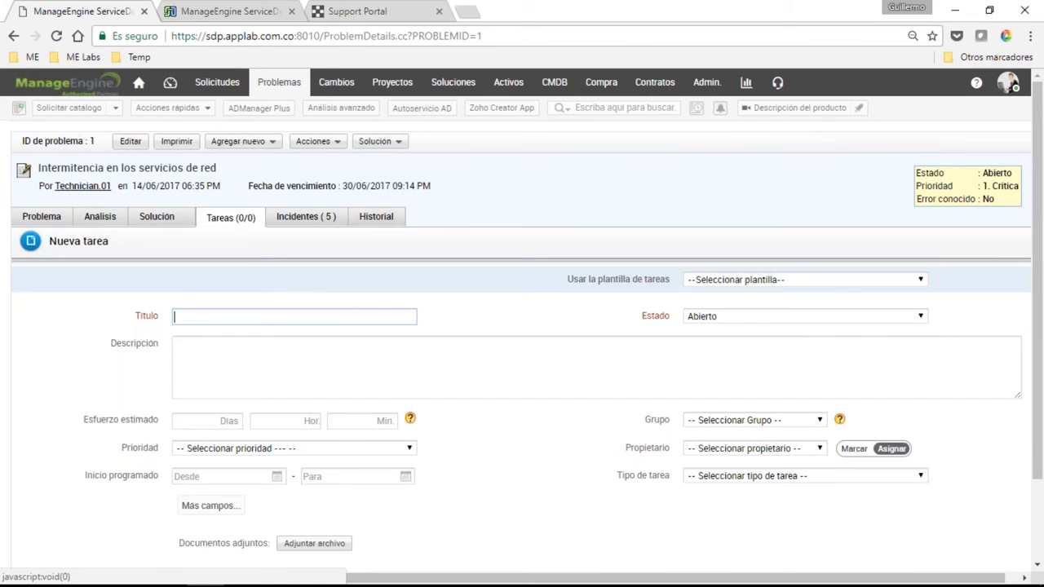
scroll(522, 326, "down", 2)
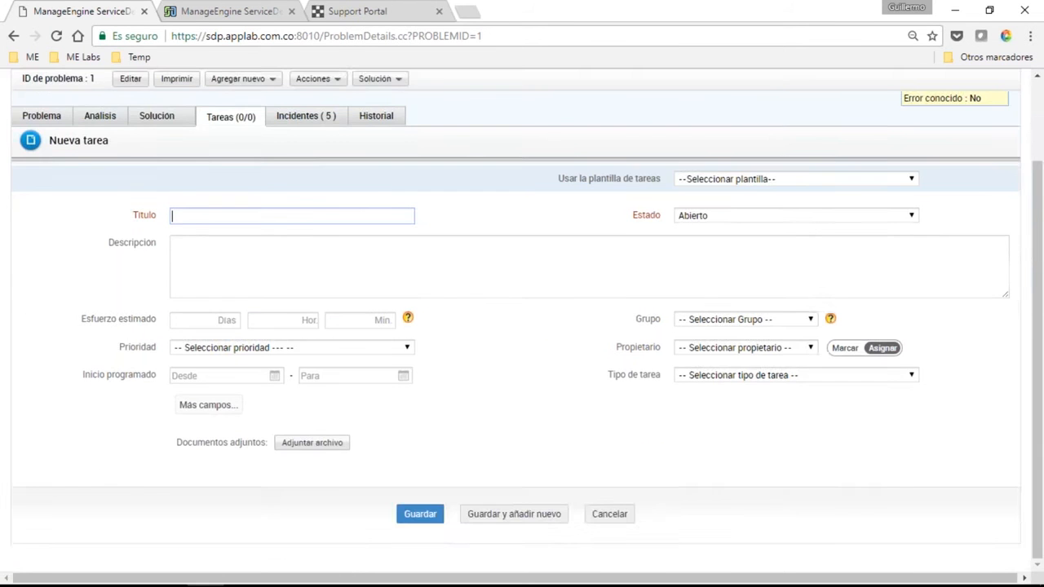
left_click(609, 514)
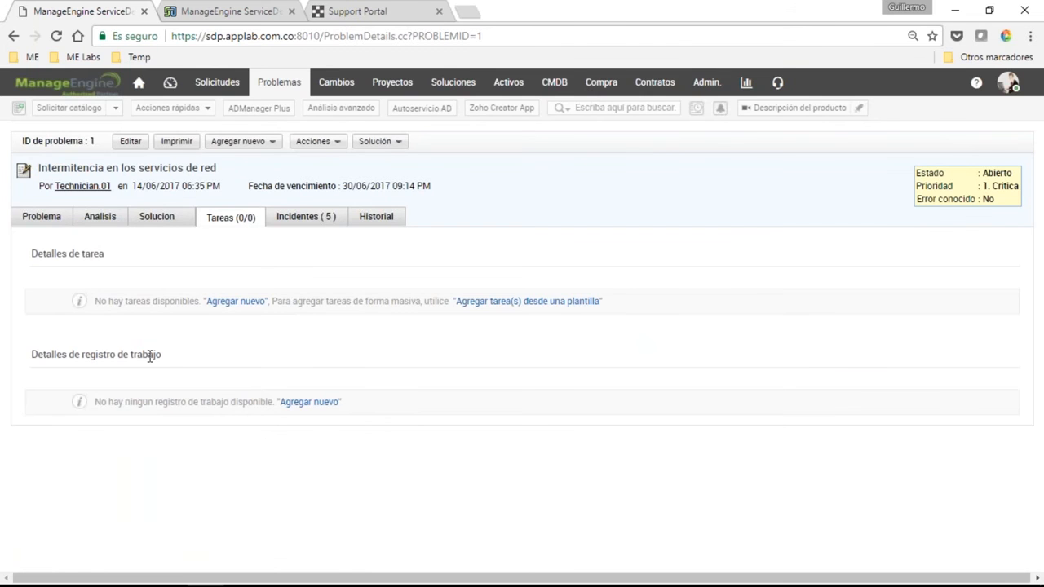
Start a new work log for the problem, review its fields and the available work log types, and cancel it
left_click(316, 402)
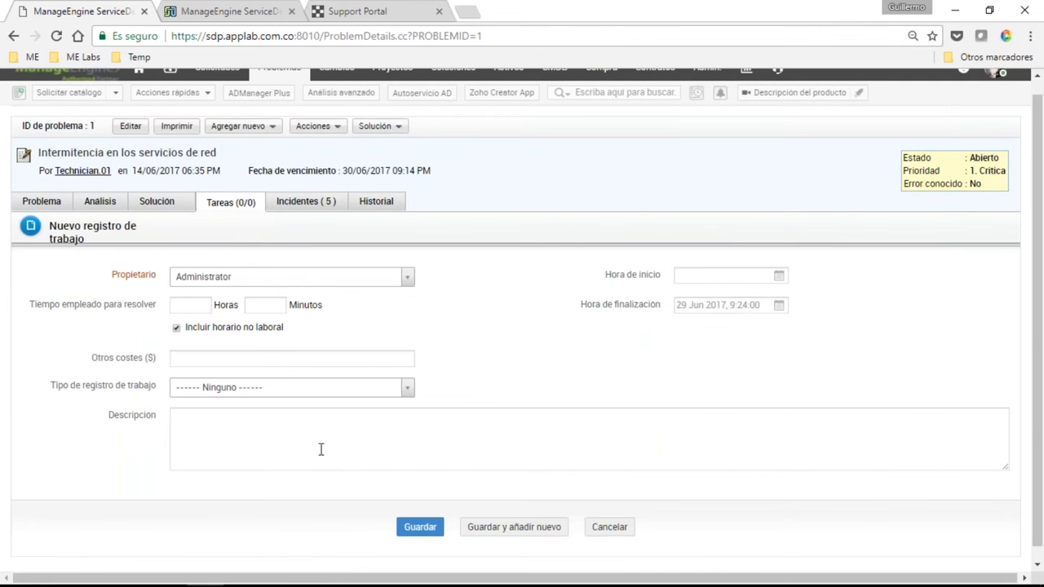
left_click(349, 393)
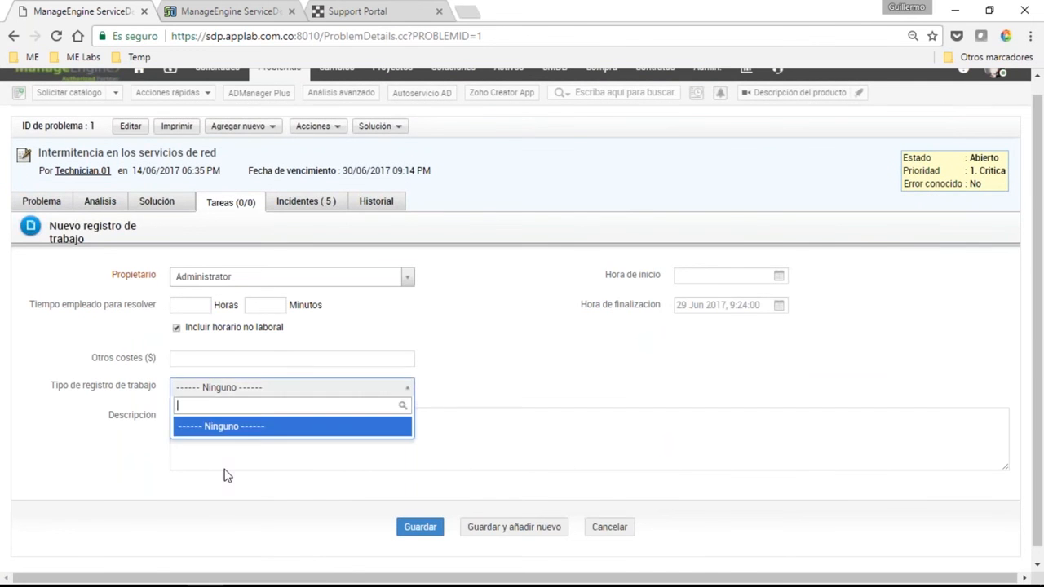
left_click(224, 470)
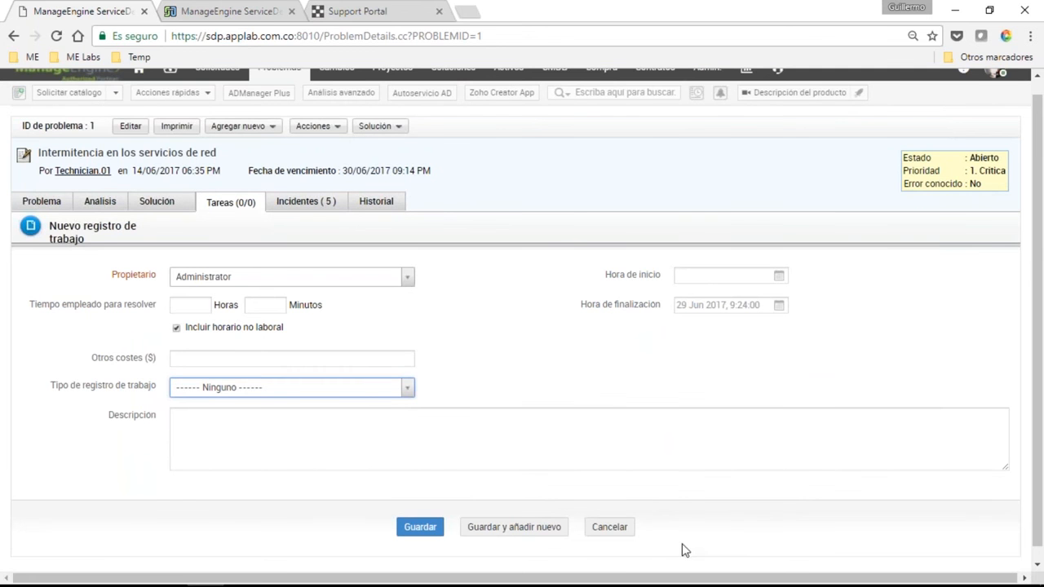
left_click(619, 529)
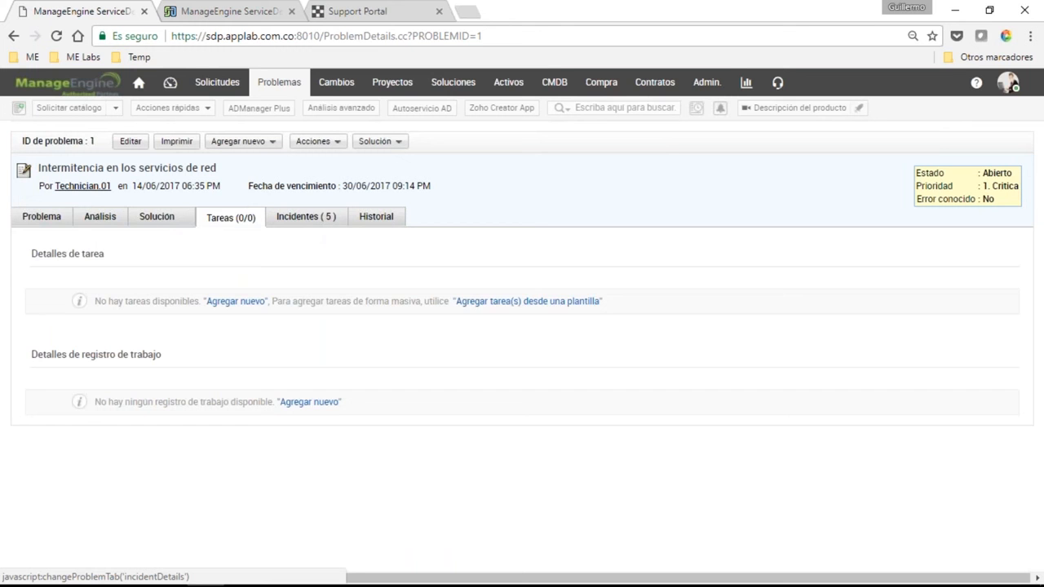
Review the incidents associated with the problem, and expand the 14/06/2017 and 28/06/2017 entries in its history
left_click(306, 217)
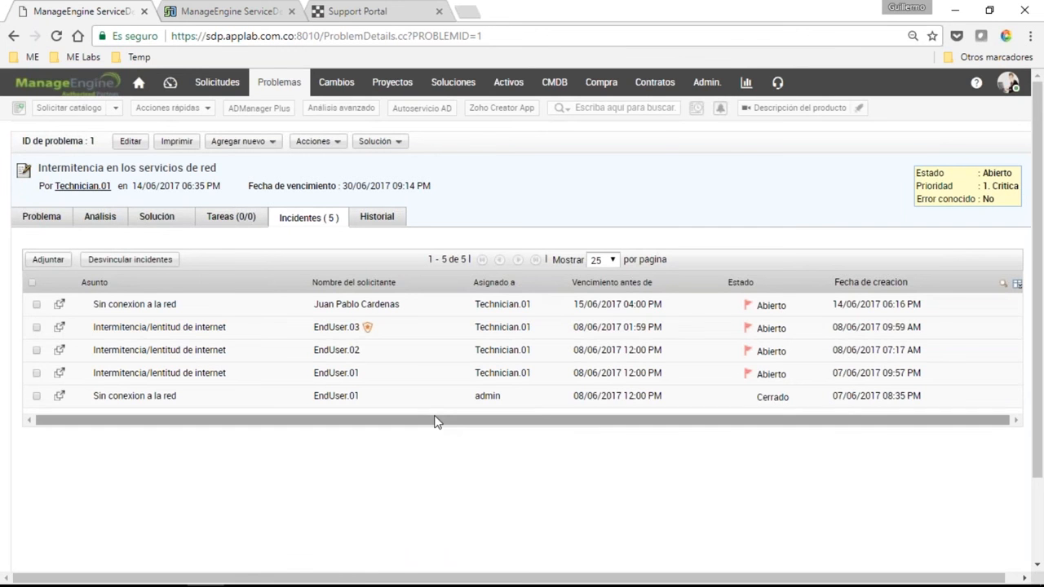
left_click(380, 222)
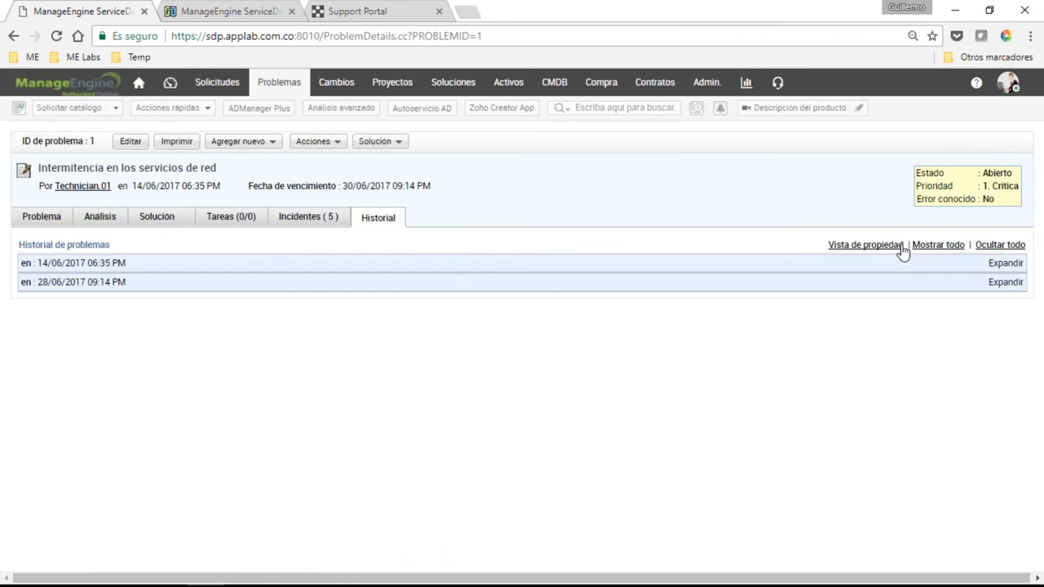
left_click(1008, 266)
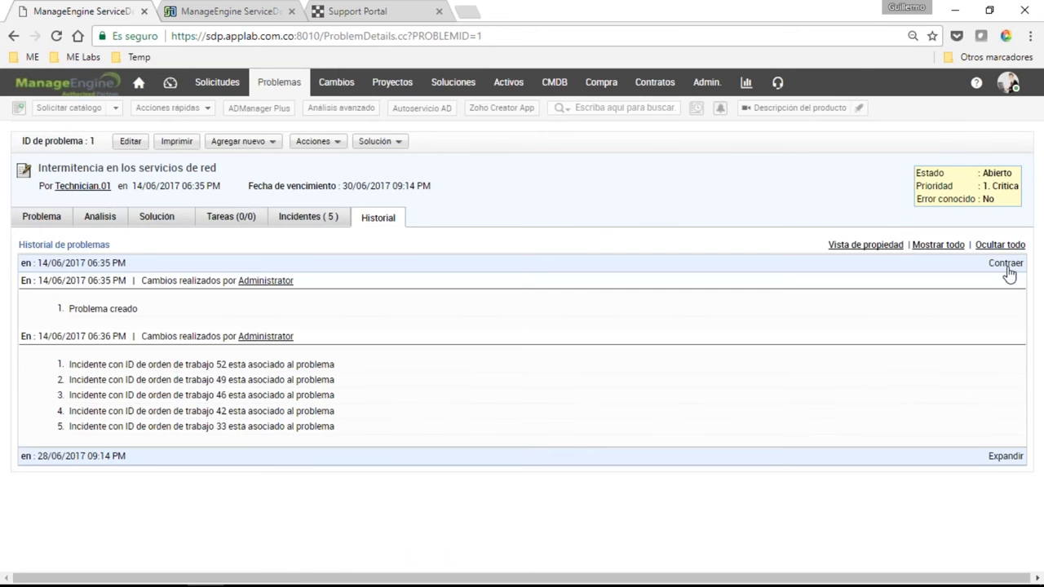
left_click(1005, 456)
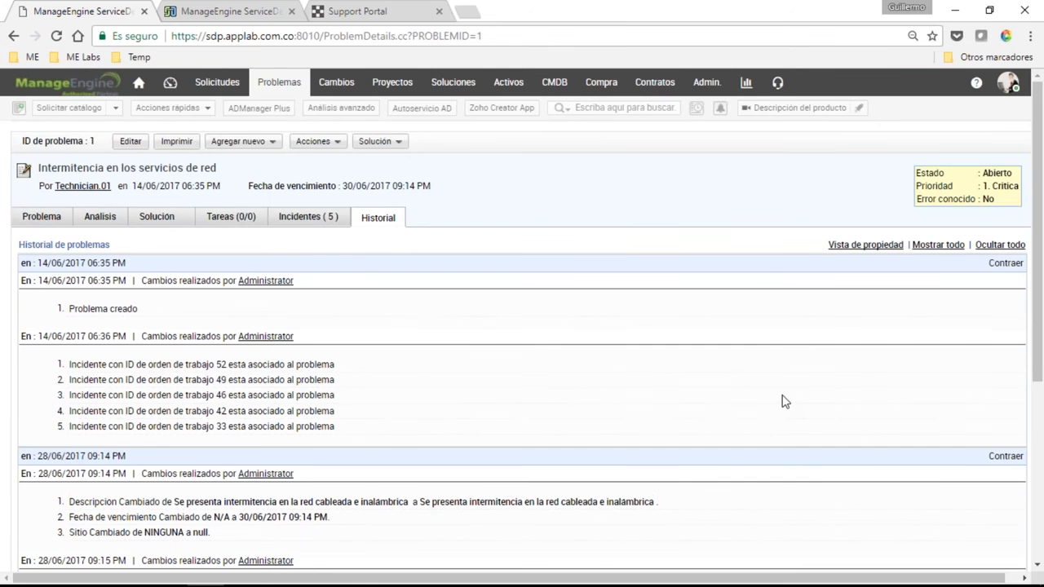
Review the details of the problem "Intermitencia en los servicios de red" and its associated incidents
left_click(42, 220)
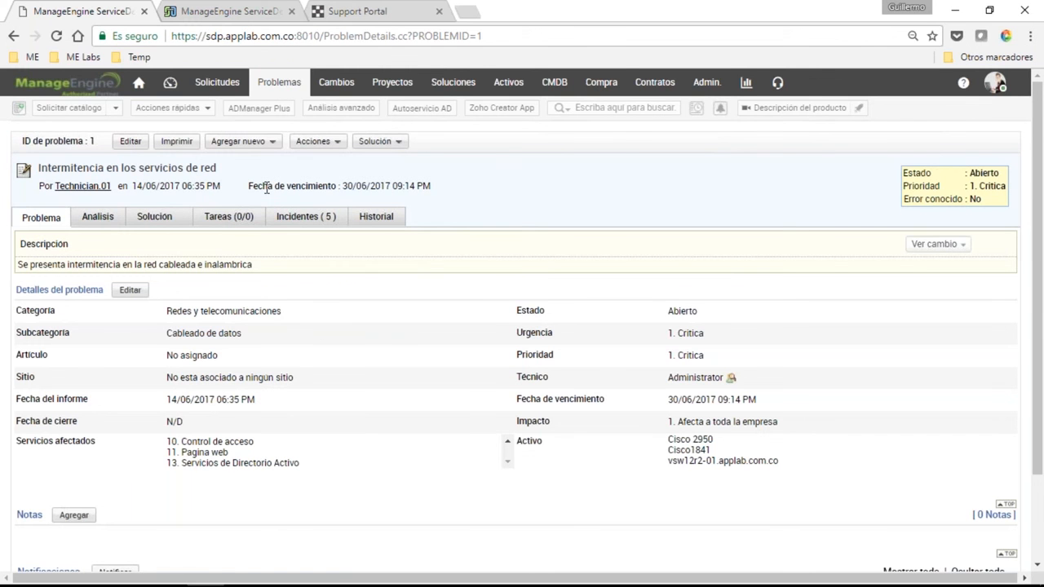
left_click_drag(218, 168, 45, 172)
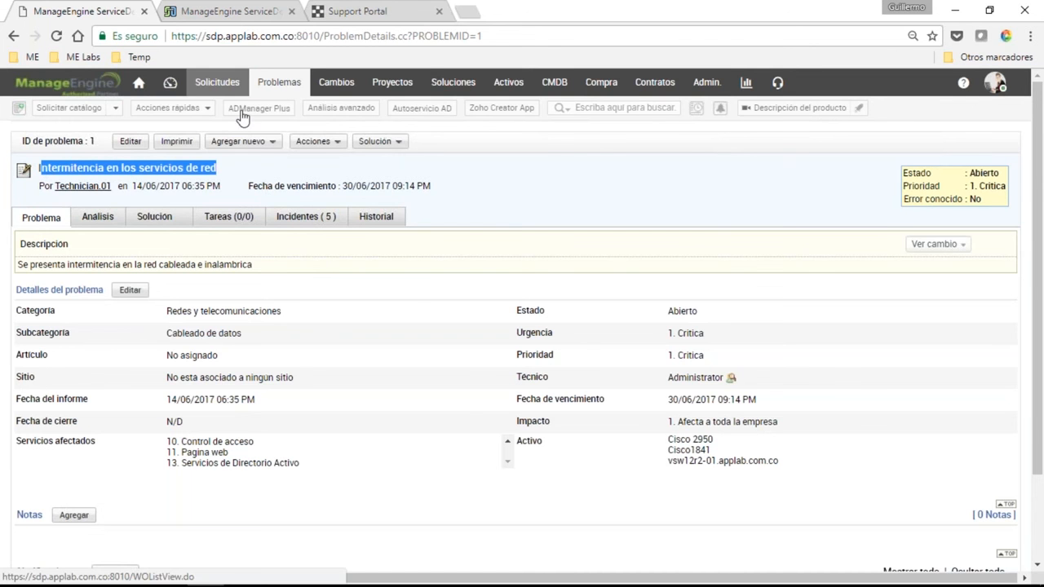
left_click(242, 141)
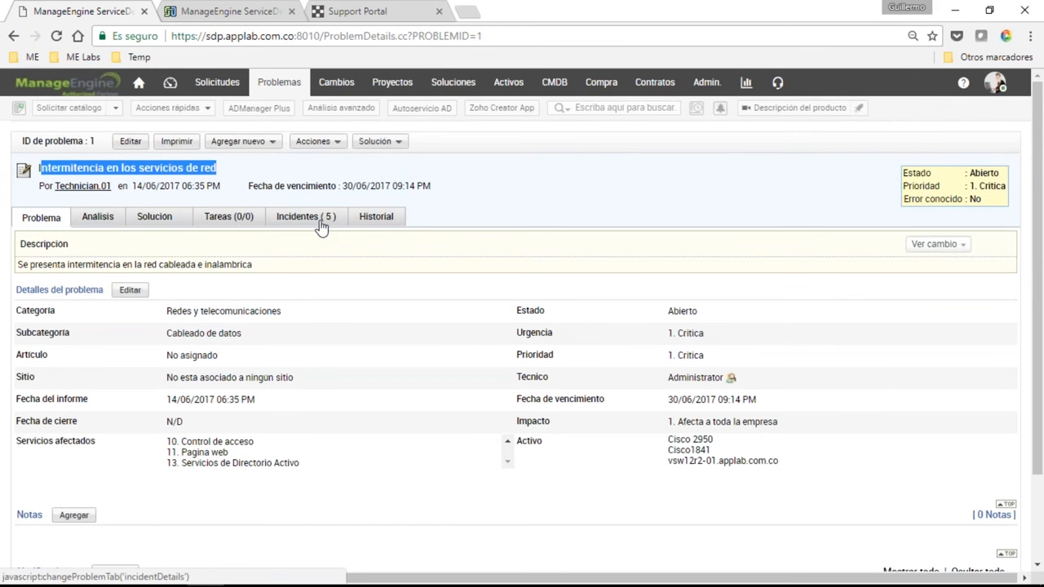
left_click(321, 224)
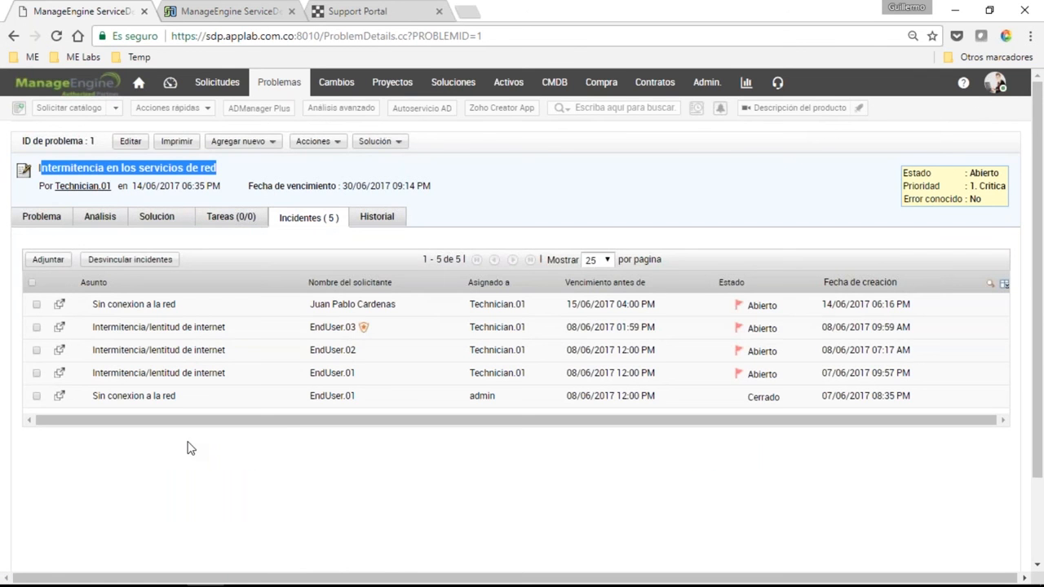
left_click(40, 216)
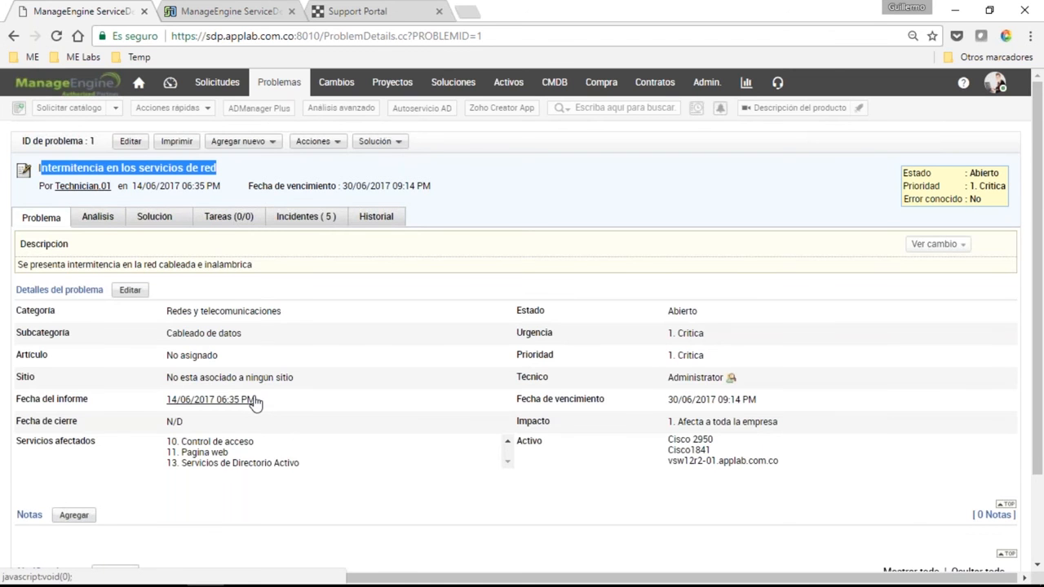
Examine the problem's analysis, including its impact, root cause and listed symptoms, and return to the problem details
scroll(256, 403, "down", 1)
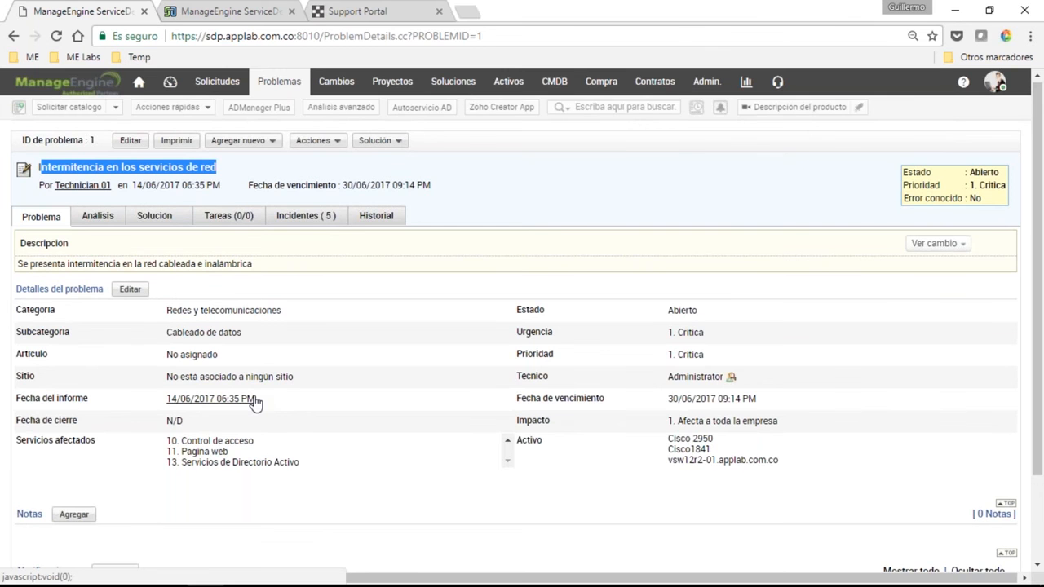
scroll(255, 403, "down", 2)
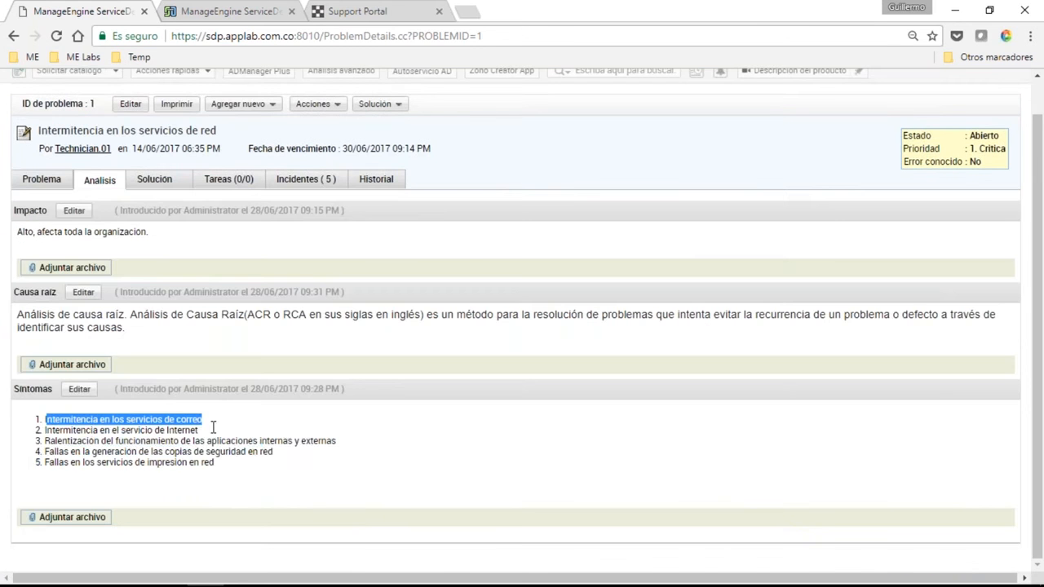
left_click_drag(213, 427, 305, 441)
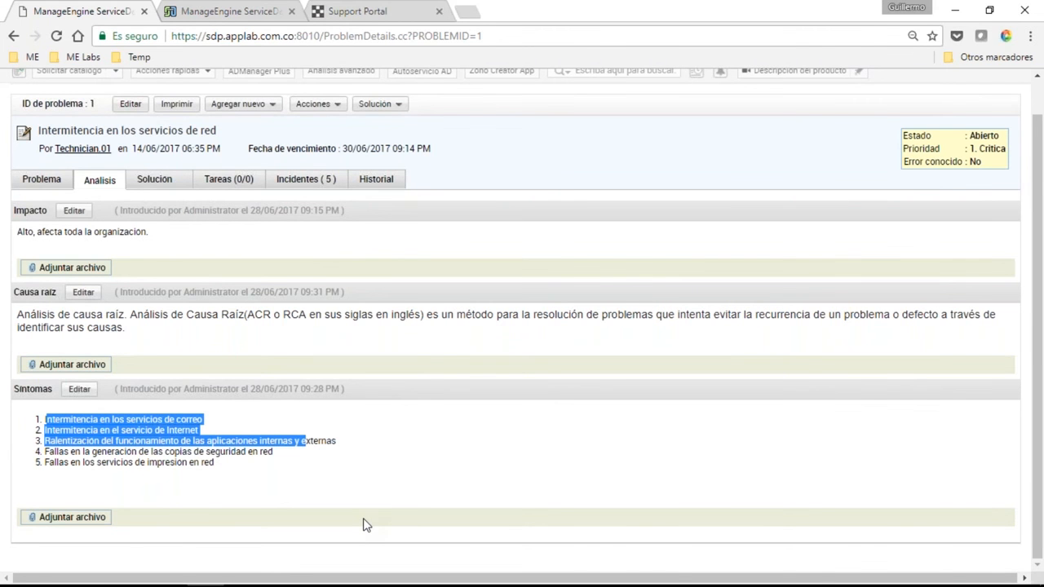
left_click(413, 478)
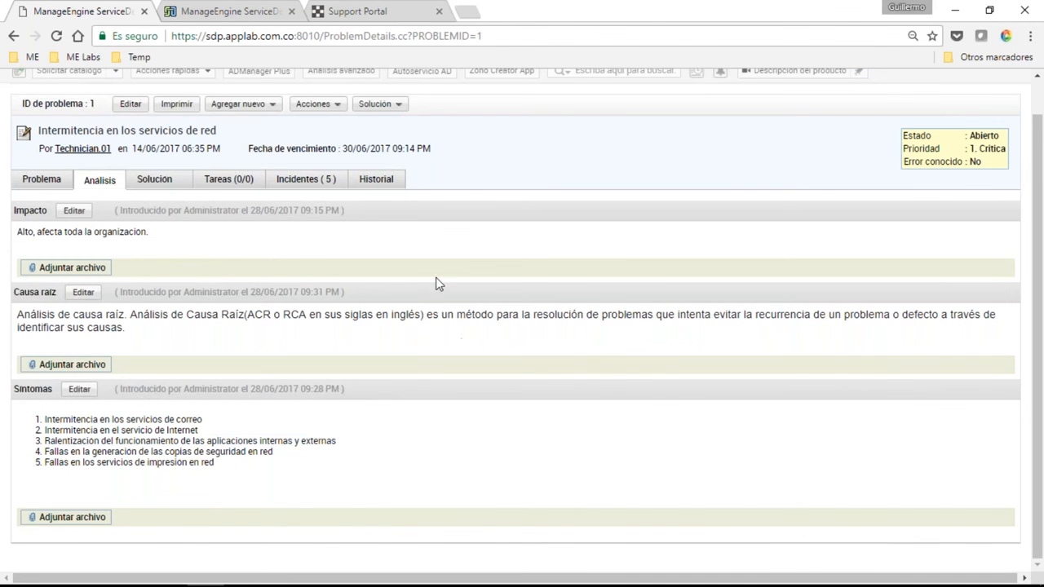
left_click(45, 181)
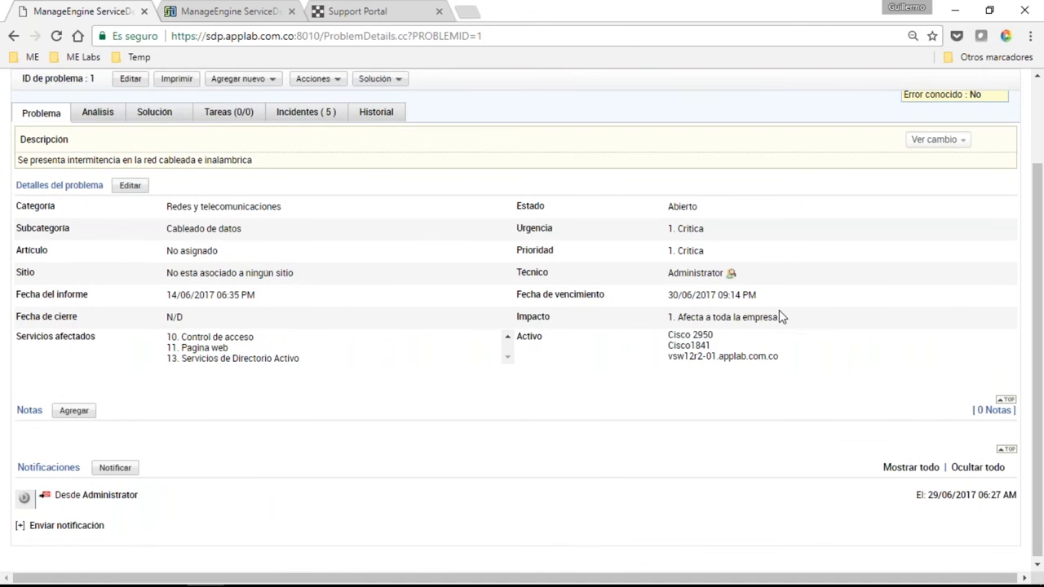
scroll(780, 317, "up", 2)
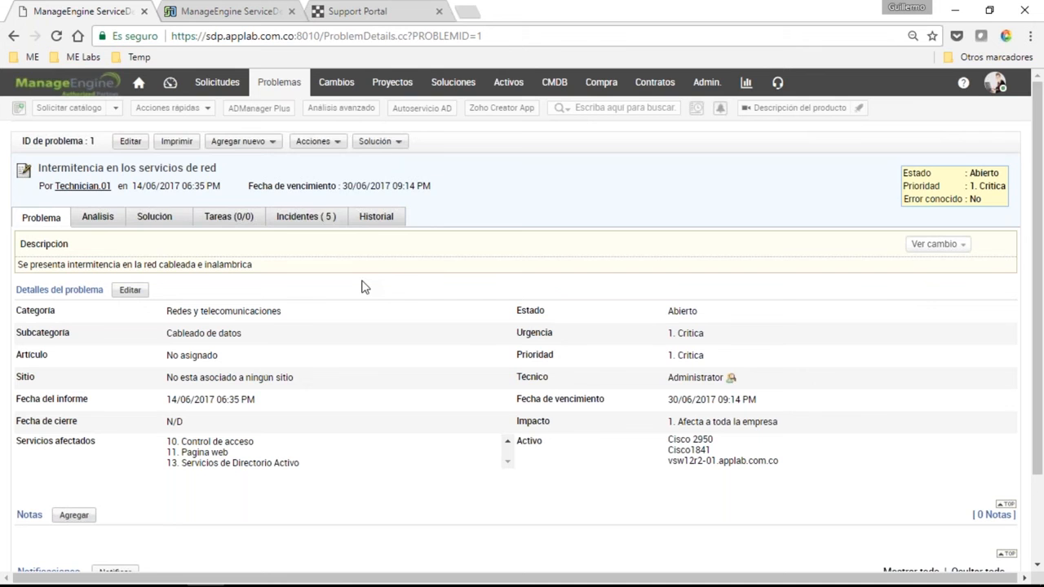
Open the change "Actualización de Equipos Activos y Servidores" and review its Implementation stage
left_click(316, 141)
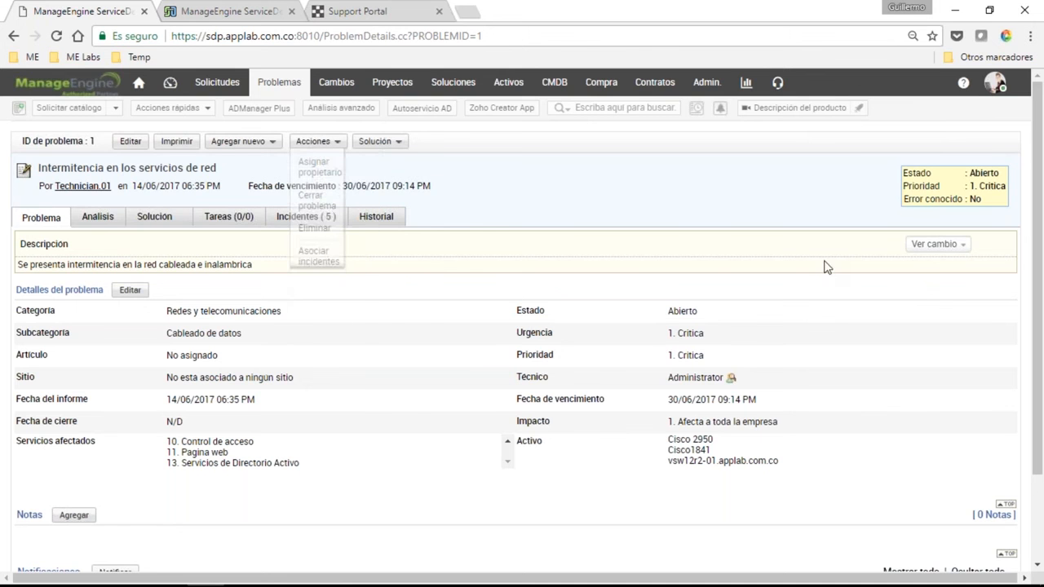
left_click(950, 245)
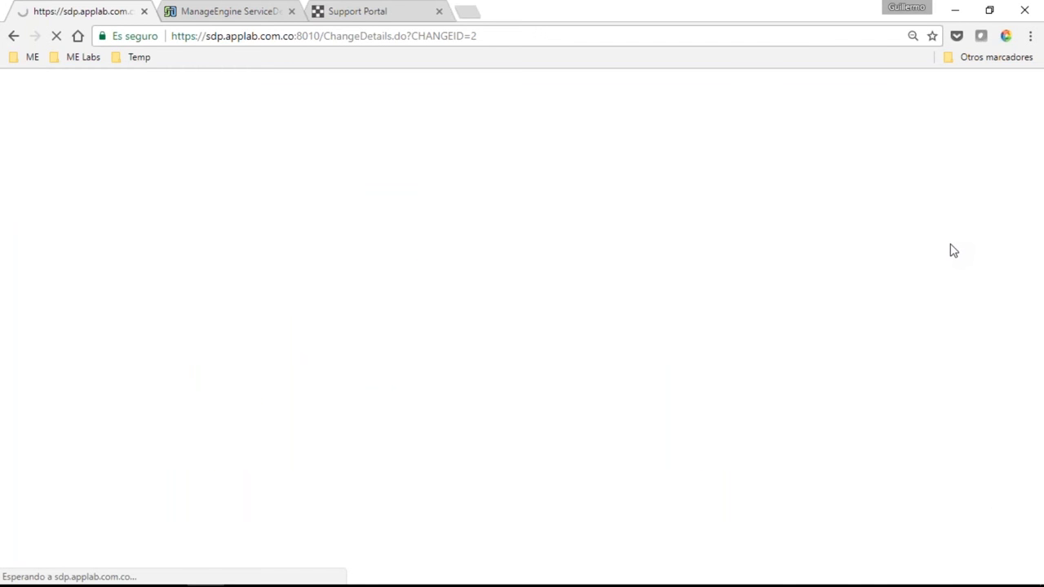
left_click(341, 94)
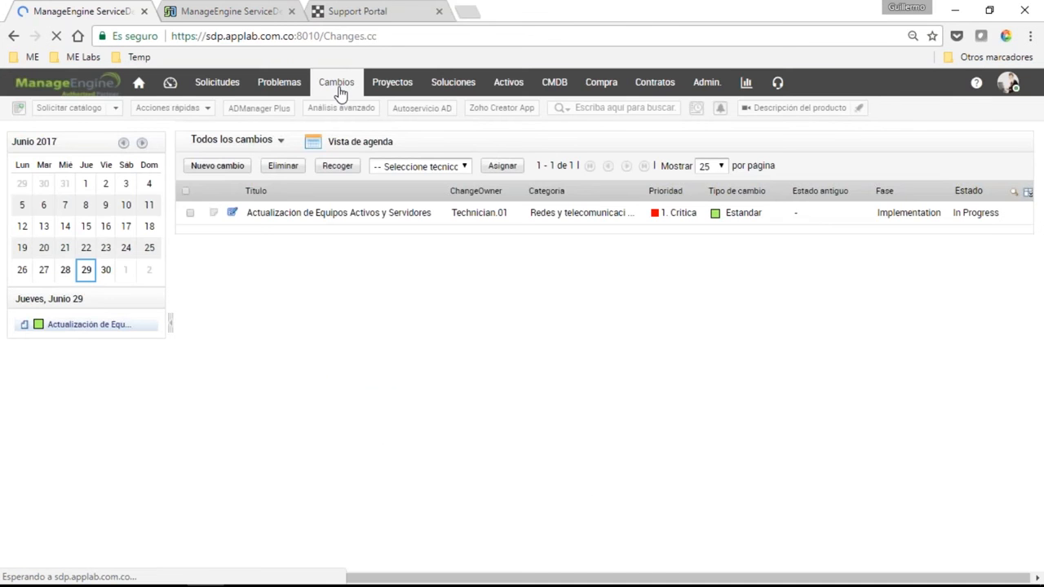
left_click(280, 216)
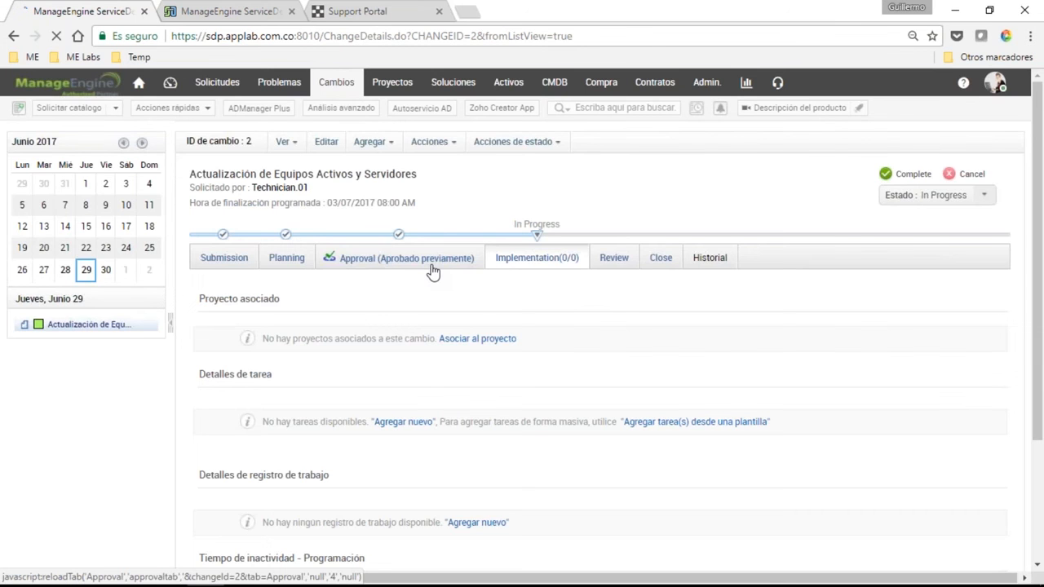
scroll(433, 272, "down", 2)
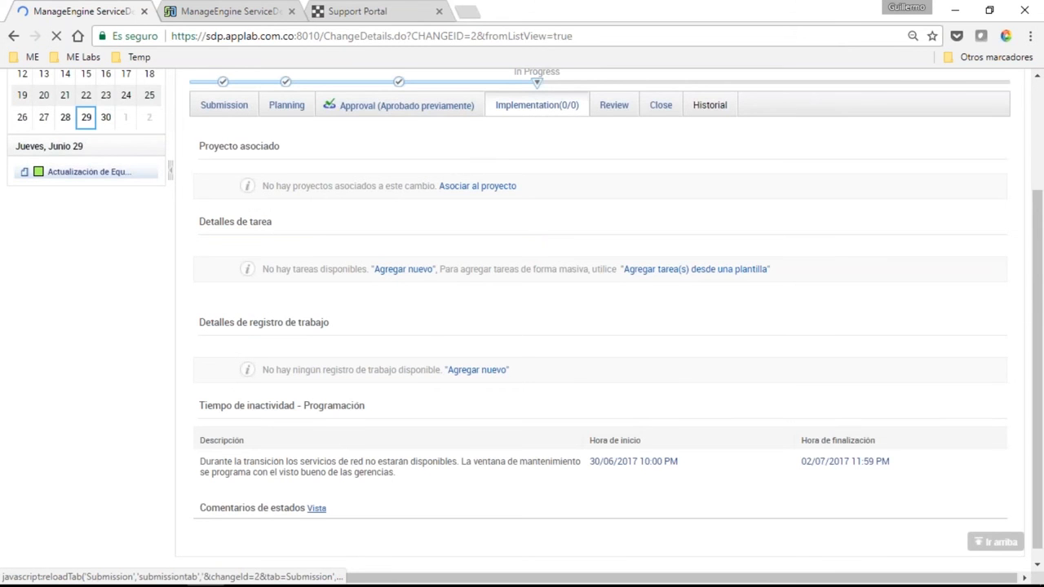
Examine the reason and details recorded in the change's Submission stage
left_click(224, 105)
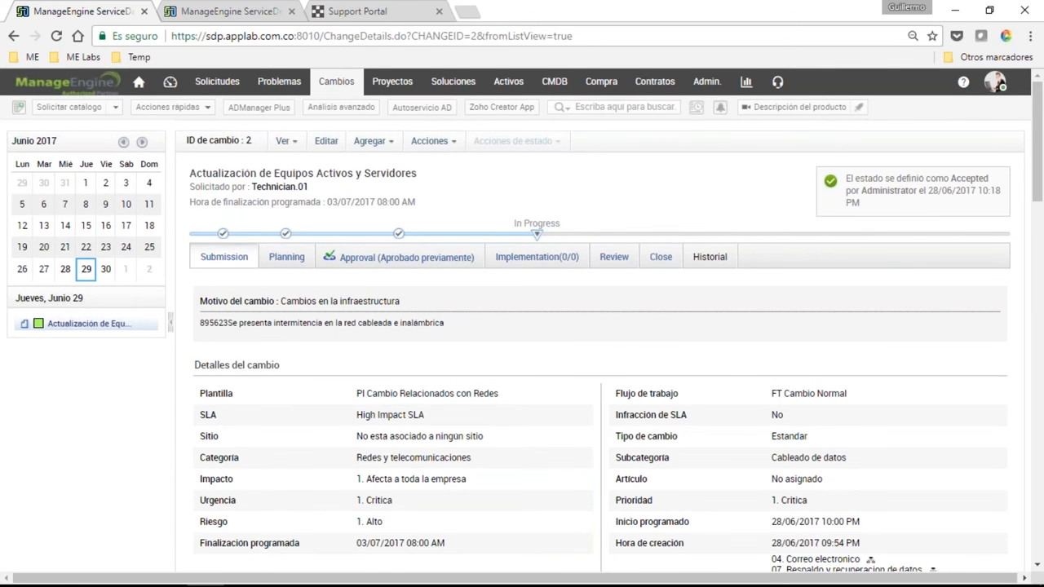
scroll(436, 321, "down", 2)
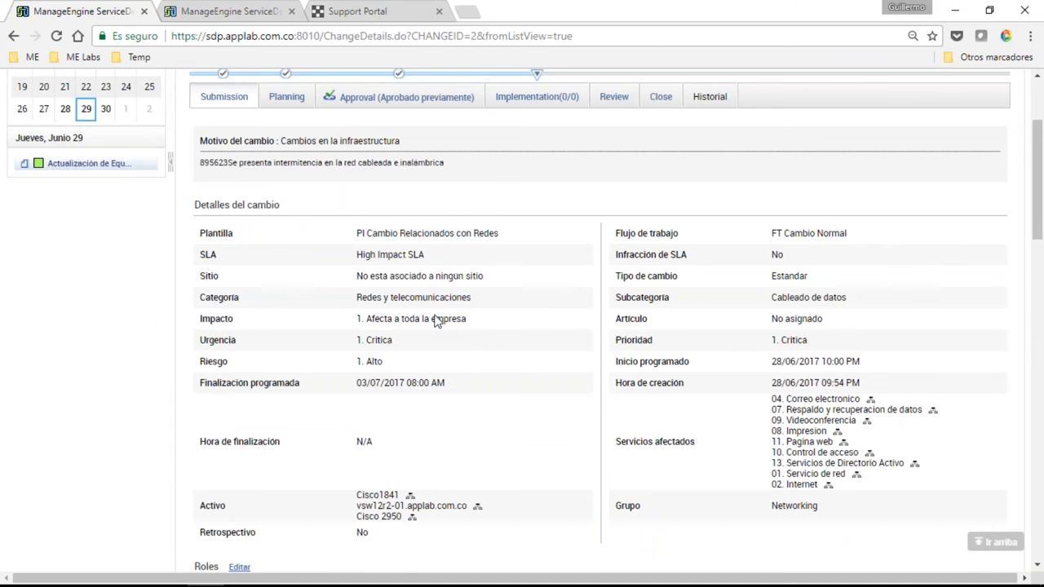
scroll(436, 321, "up", 2)
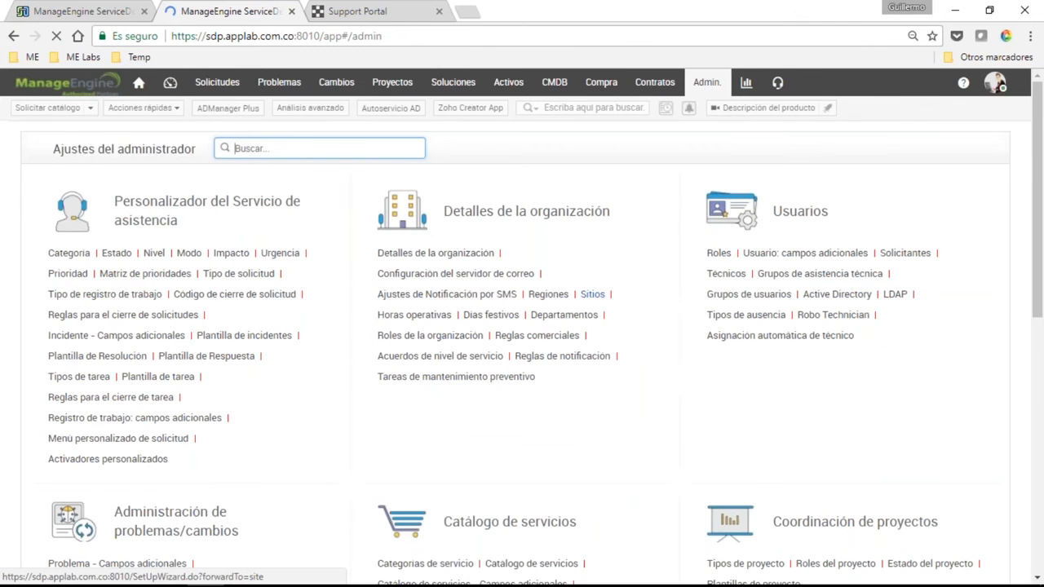
Review the change types in the problem/change administration settings and advance the configuration wizard to the change reasons
scroll(421, 281, "down", 4)
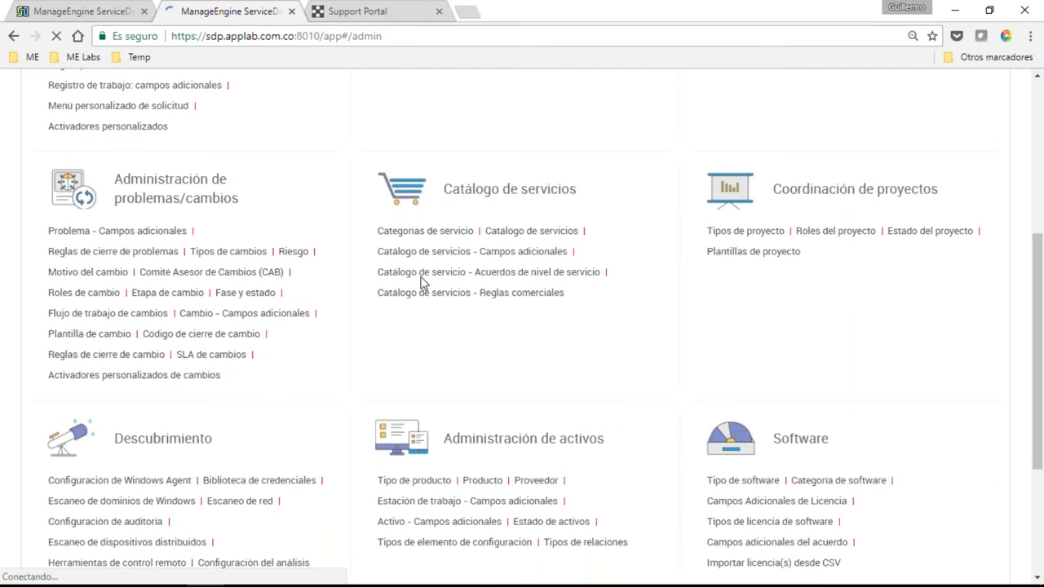
scroll(144, 383, "up", 1)
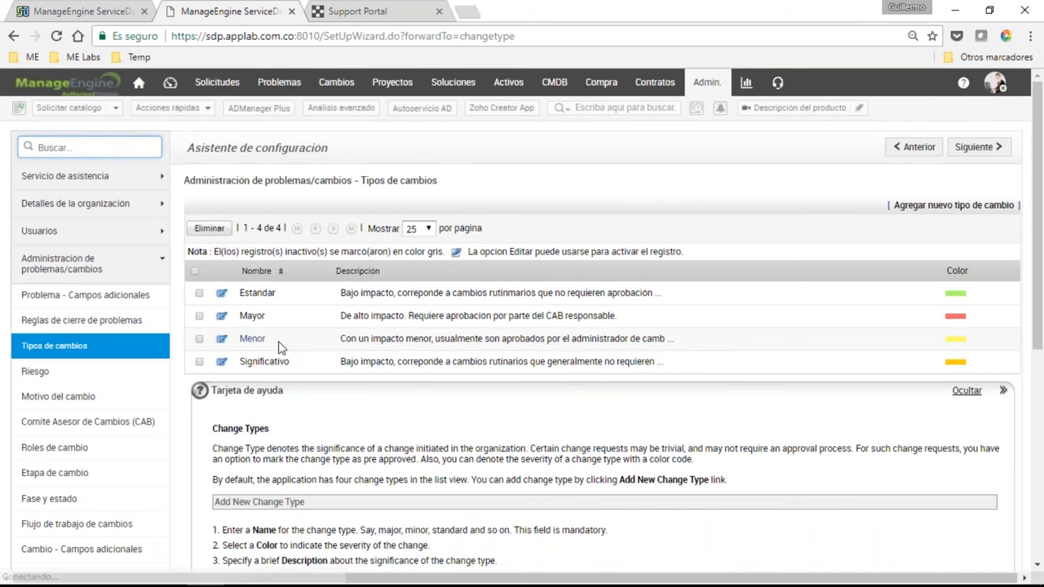
left_click(977, 147)
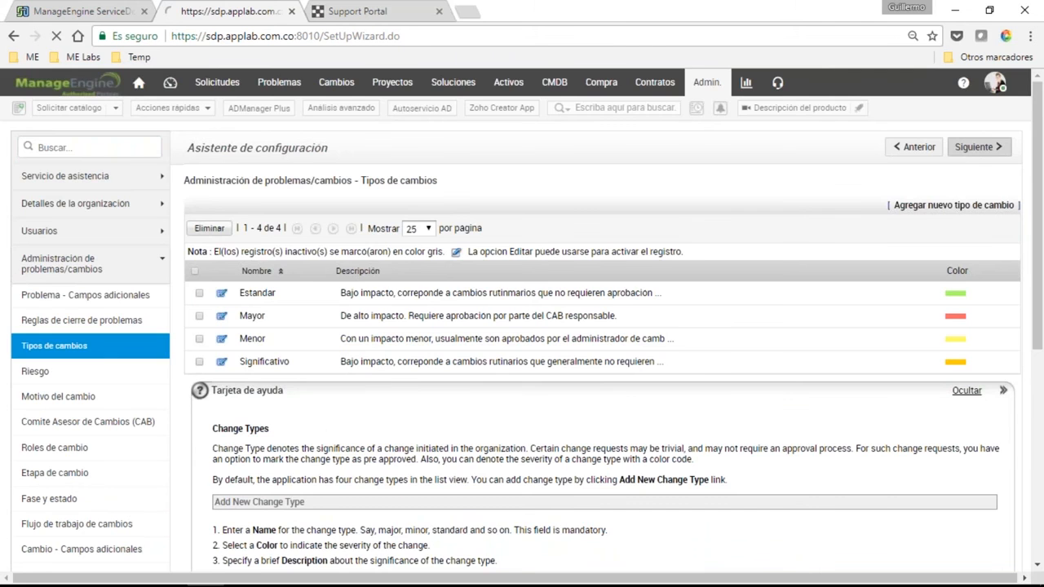
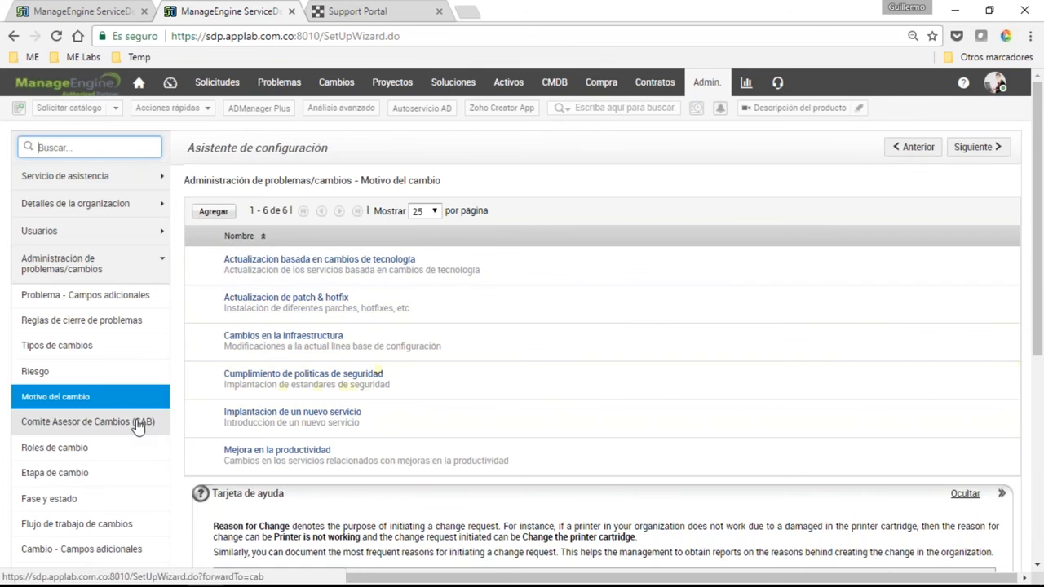
Add EndUser.04, EndUser.08 and administrator as members of the E-CAB change advisory board and save it
left_click(974, 147)
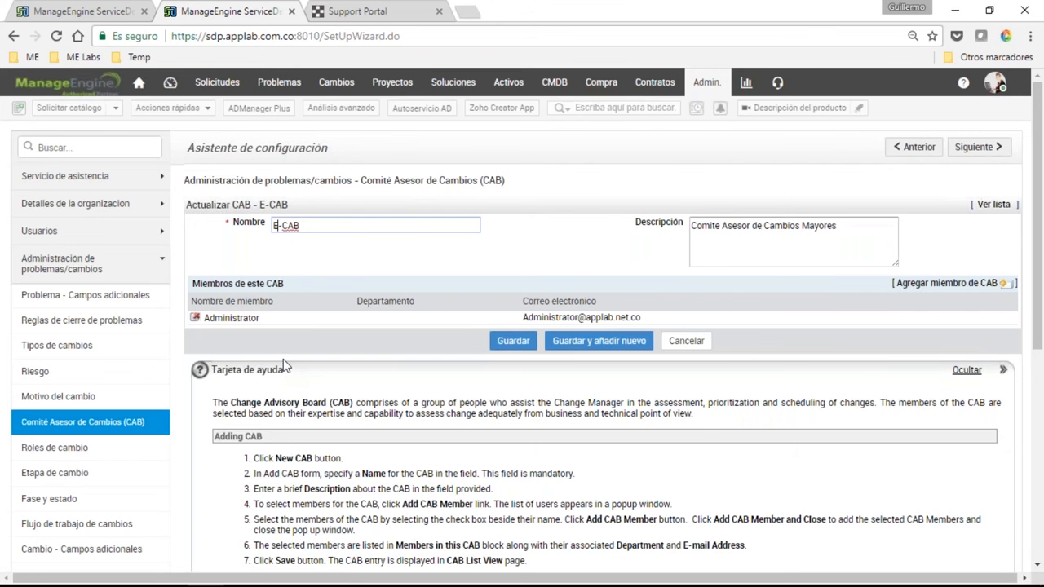
left_click(972, 291)
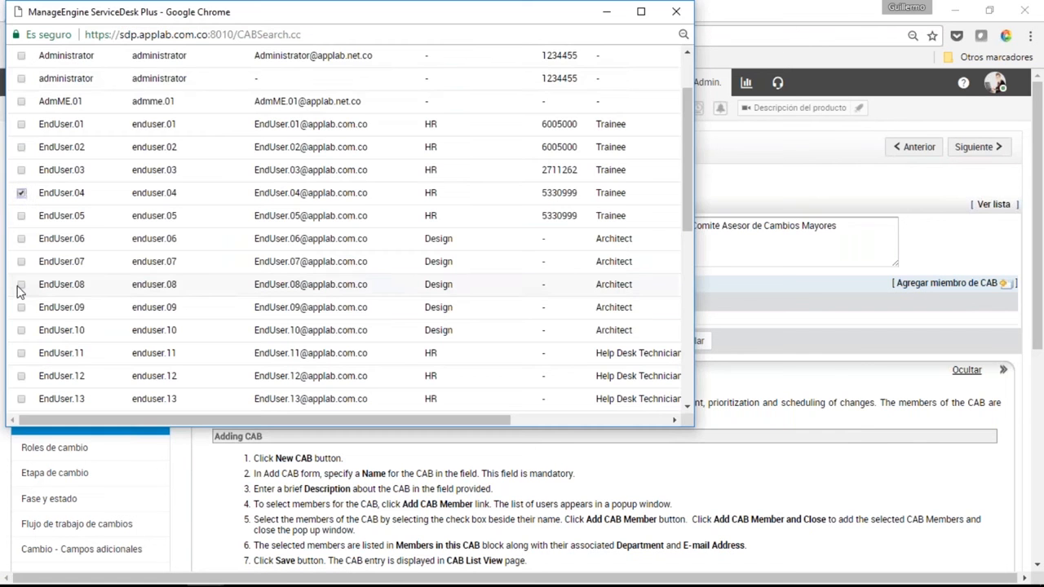
left_click(21, 284)
left_click(21, 78)
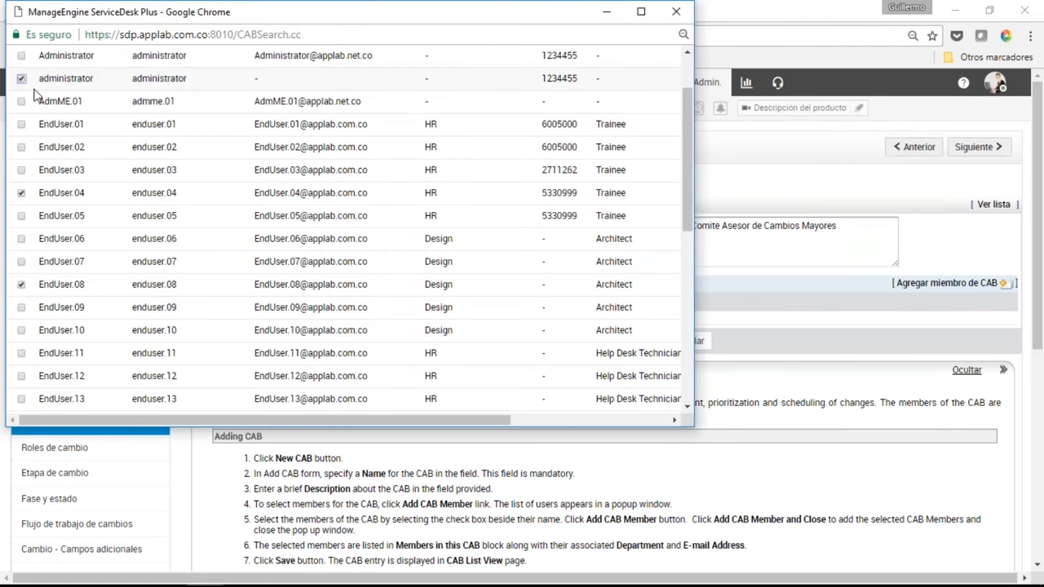
scroll(35, 95, "up", 2)
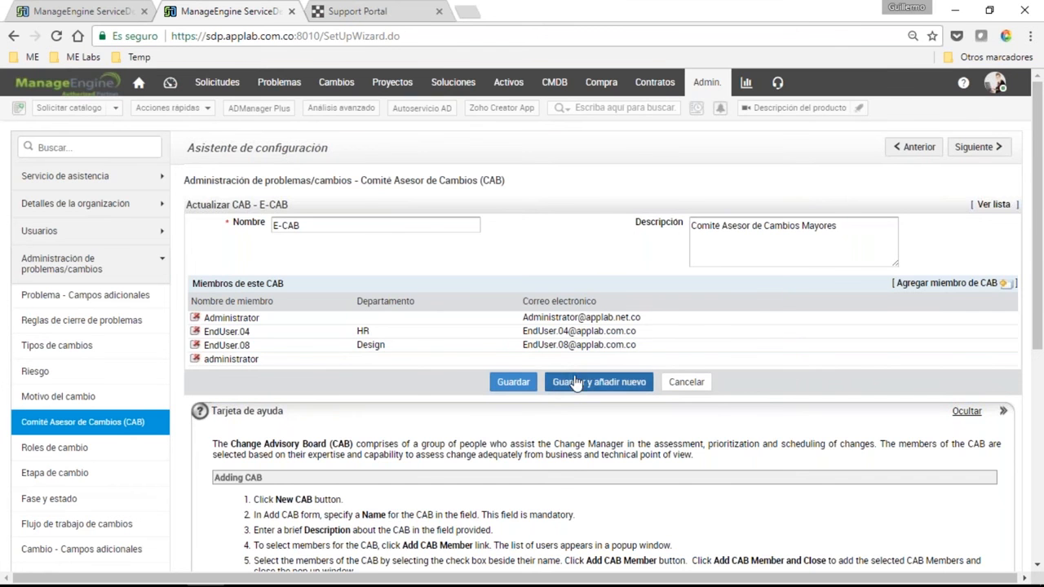
left_click(511, 383)
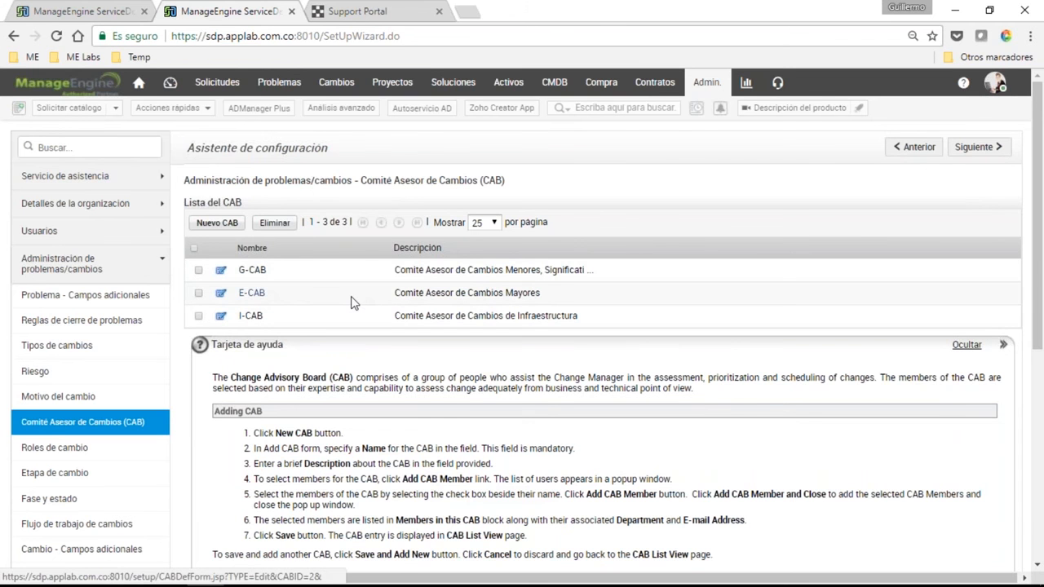
Open the I-CAB change advisory board and review its description and members
left_click(221, 317)
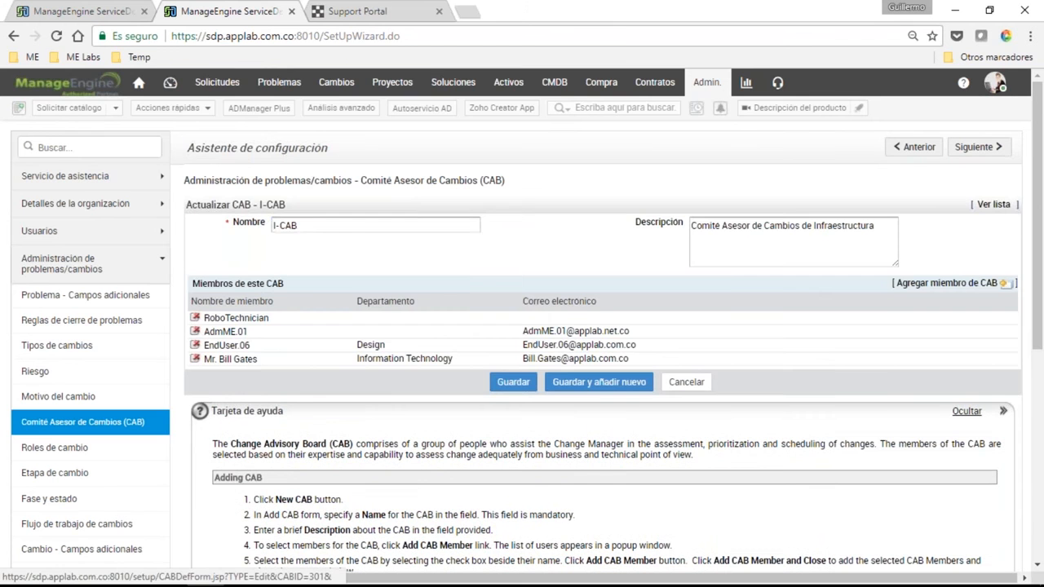
triple_click(883, 233)
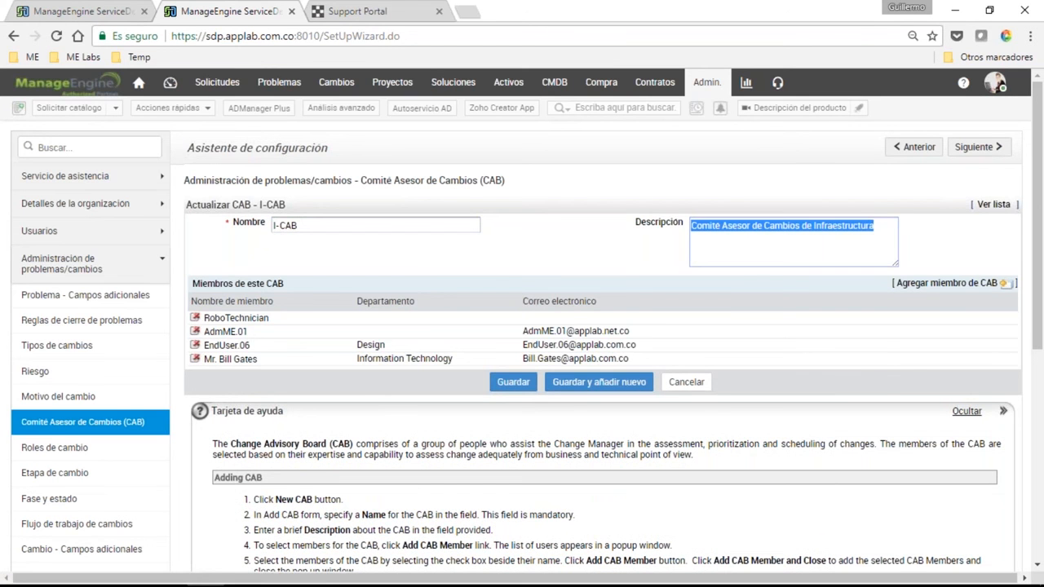
left_click(905, 236)
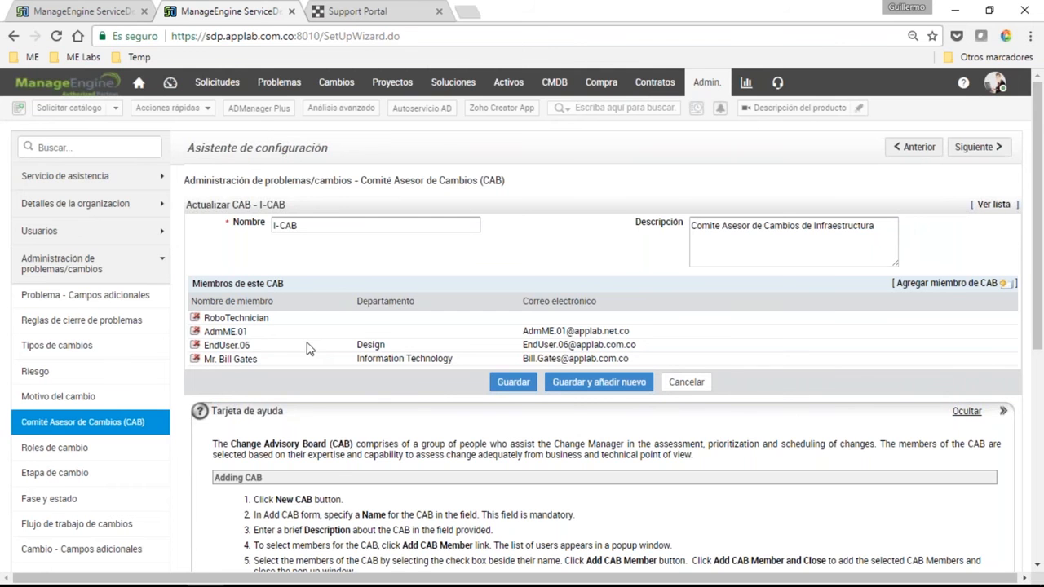
Open the CAB role in the change roles settings and examine its view, edit and approval permissions per stage
left_click(979, 155)
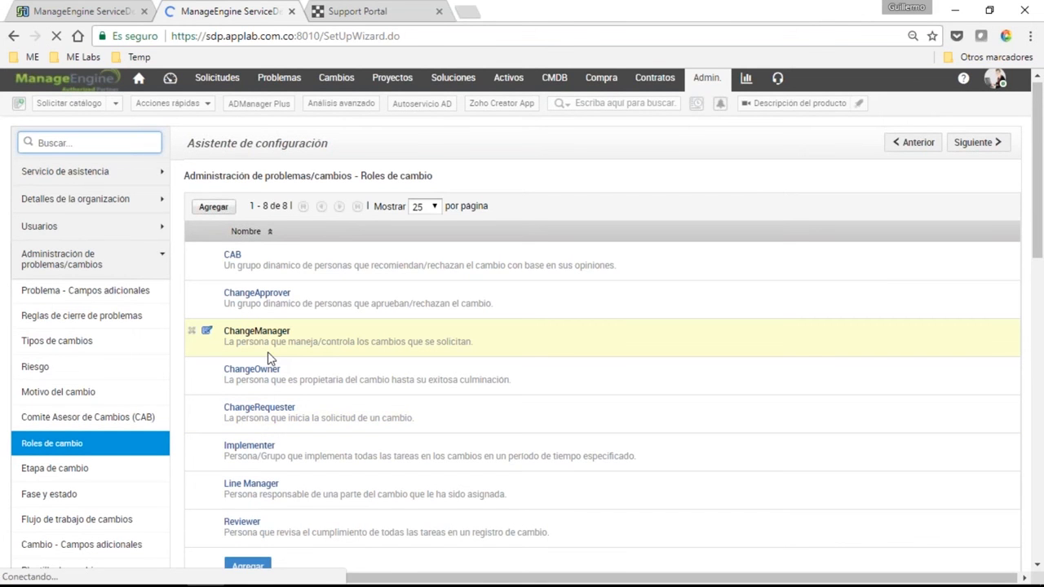
scroll(268, 352, "down", 1)
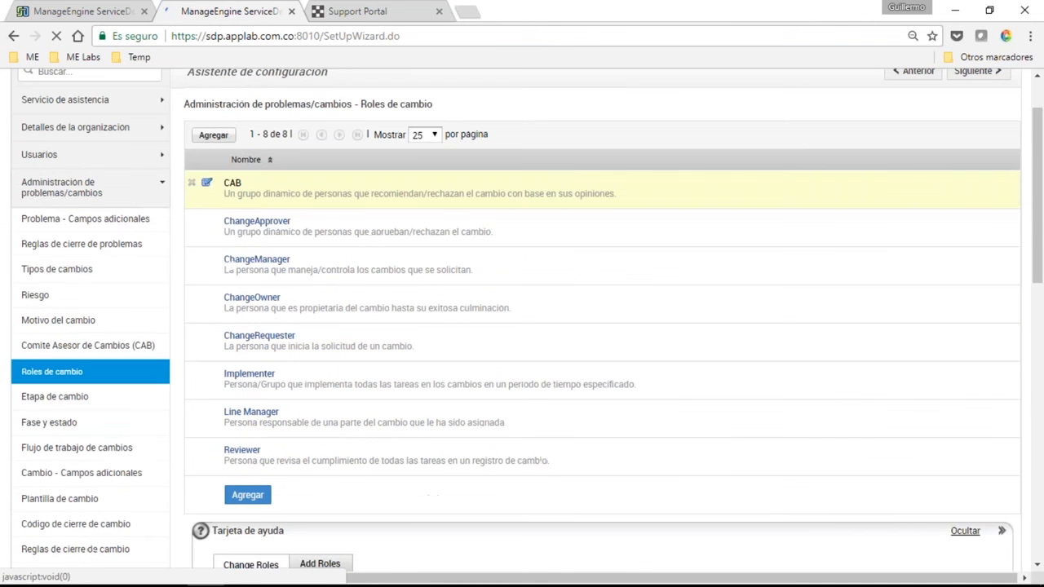
left_click(206, 183)
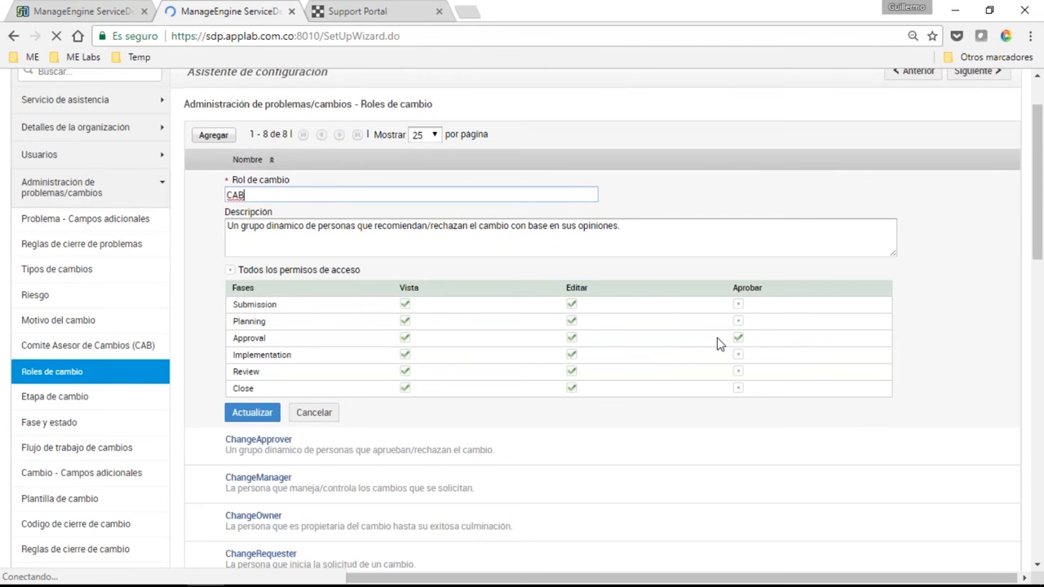
left_click(738, 341)
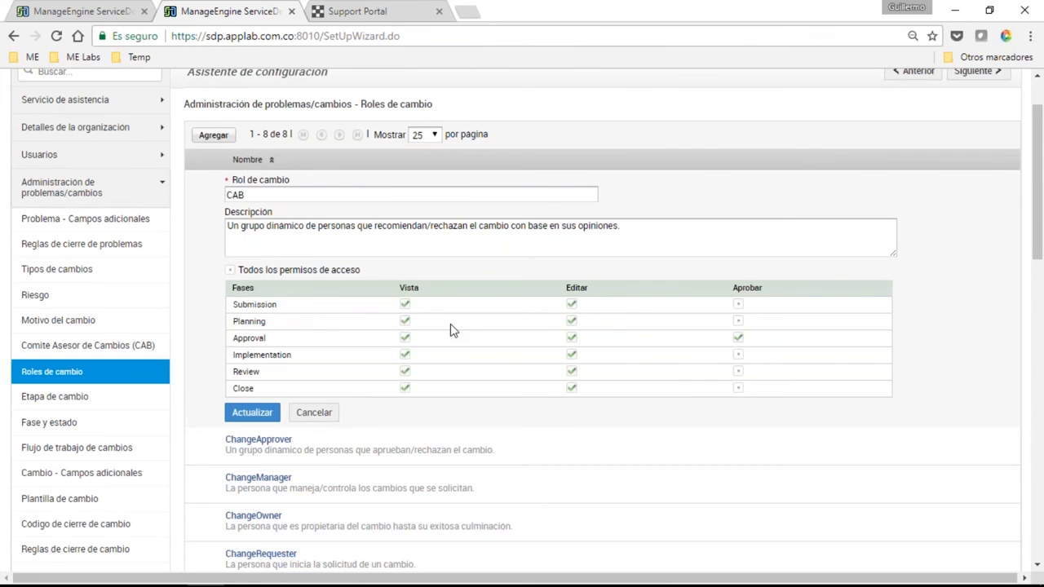
Finish reviewing the CAB role's permissions per stage and close the role without saving
scroll(454, 330, "down", 1)
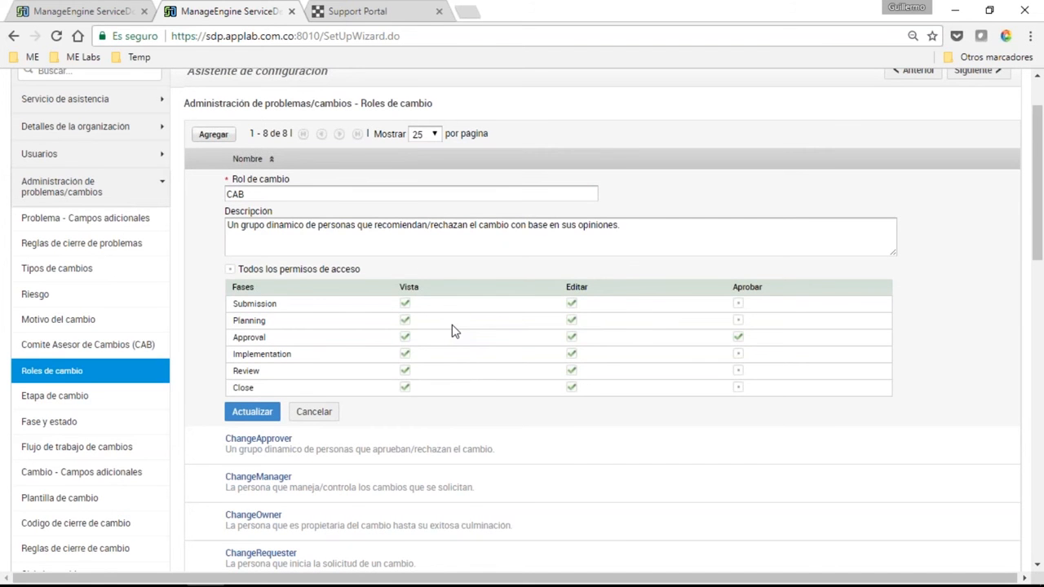
scroll(454, 330, "down", 1)
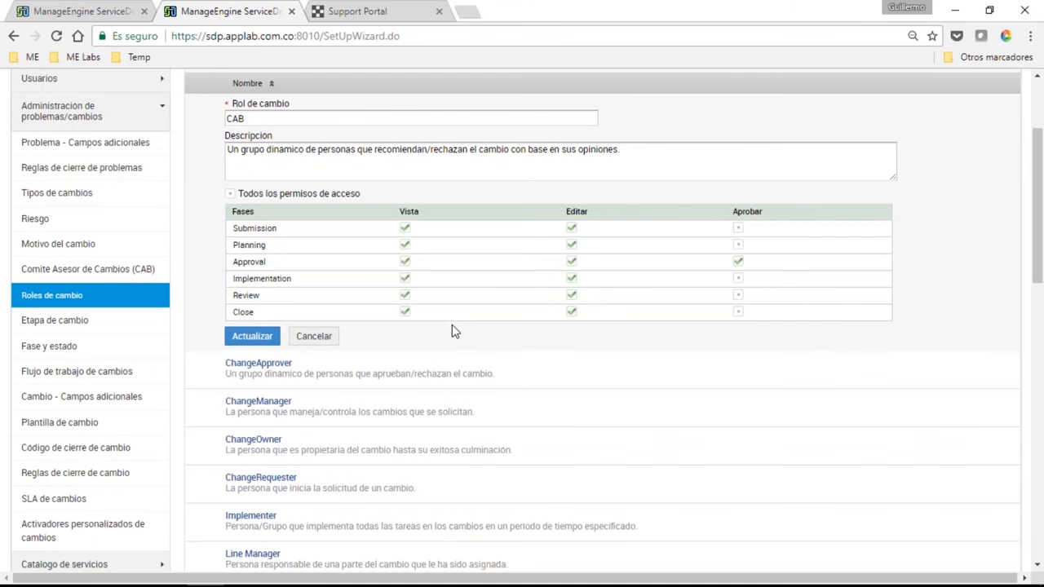
left_click(318, 335)
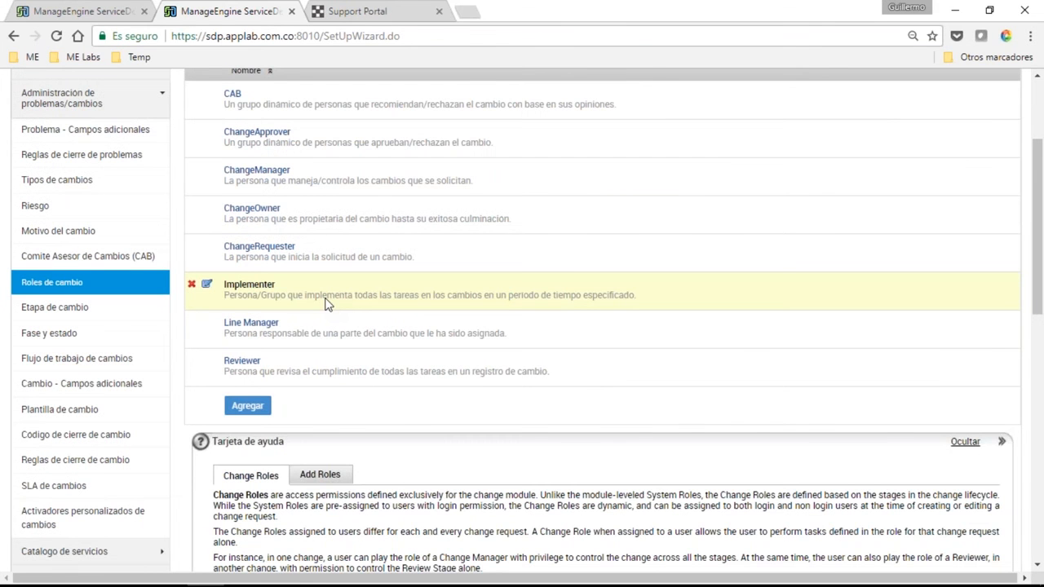
Open the Line Manager change role, examine its view, edit and approval permissions per stage, and close it without saving
left_click(251, 323)
scroll(623, 415, "down", 1)
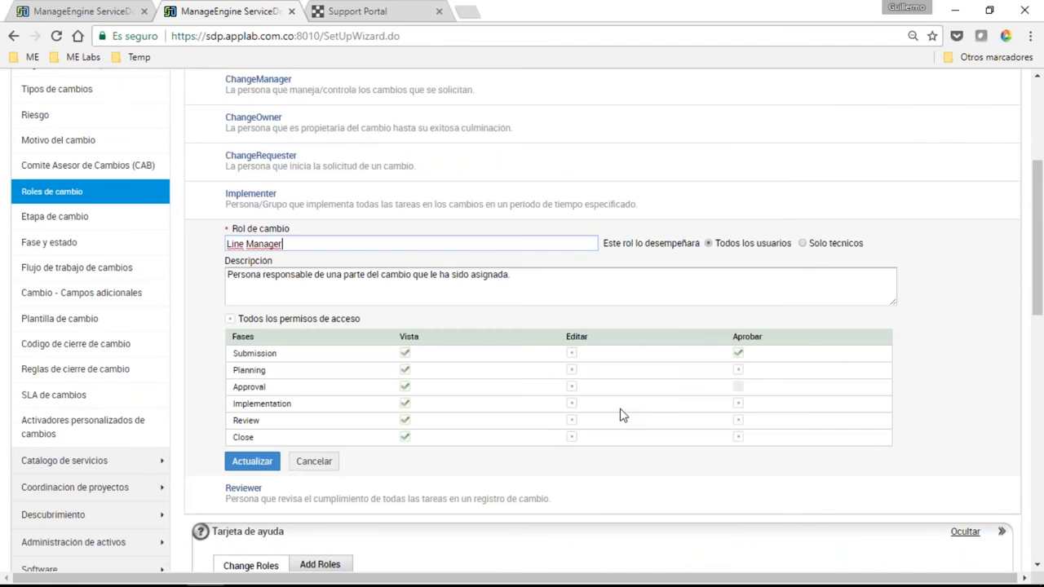
scroll(623, 415, "down", 1)
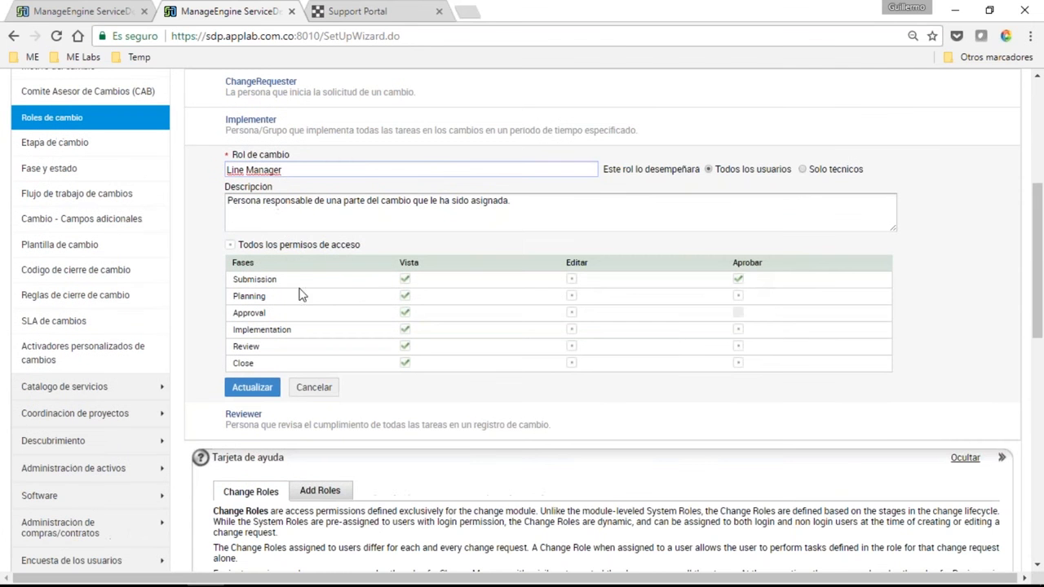
left_click(738, 279)
left_click(737, 279)
left_click(565, 306)
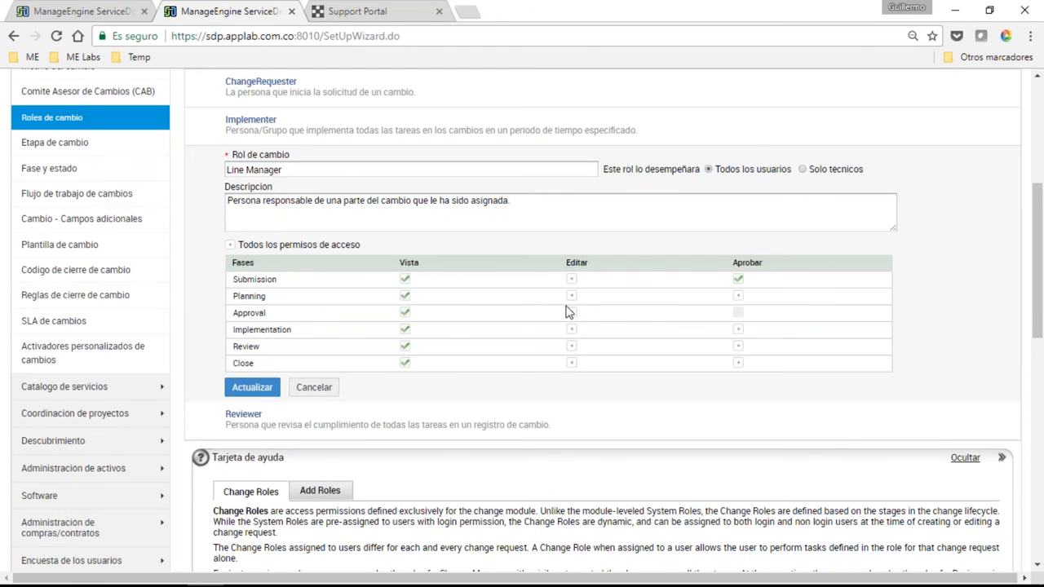
left_click(325, 398)
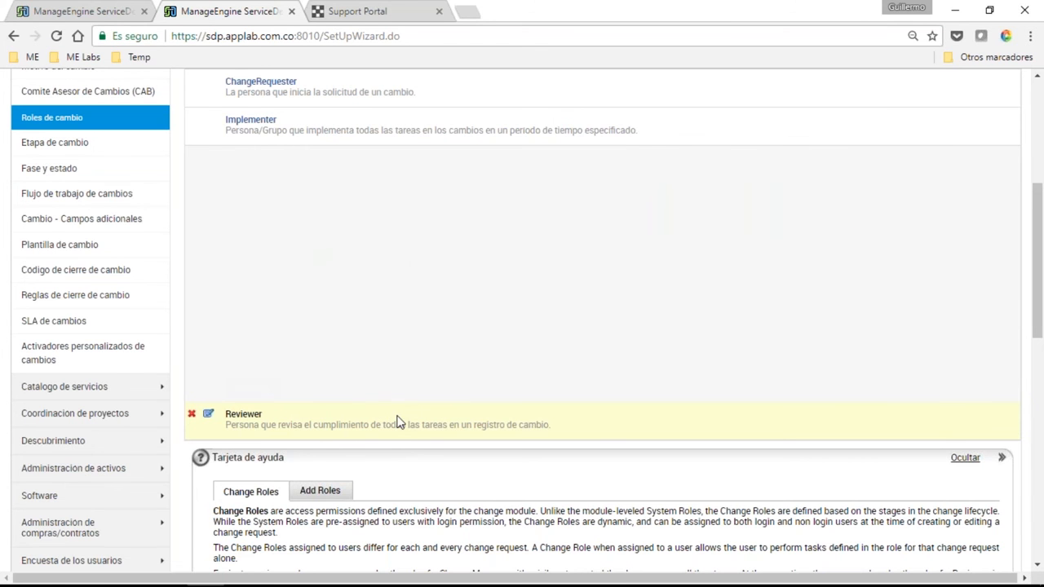
Open the Planning stage in the change stage settings, inspect its editable name and description, and cancel the edit
scroll(397, 421, "down", 1)
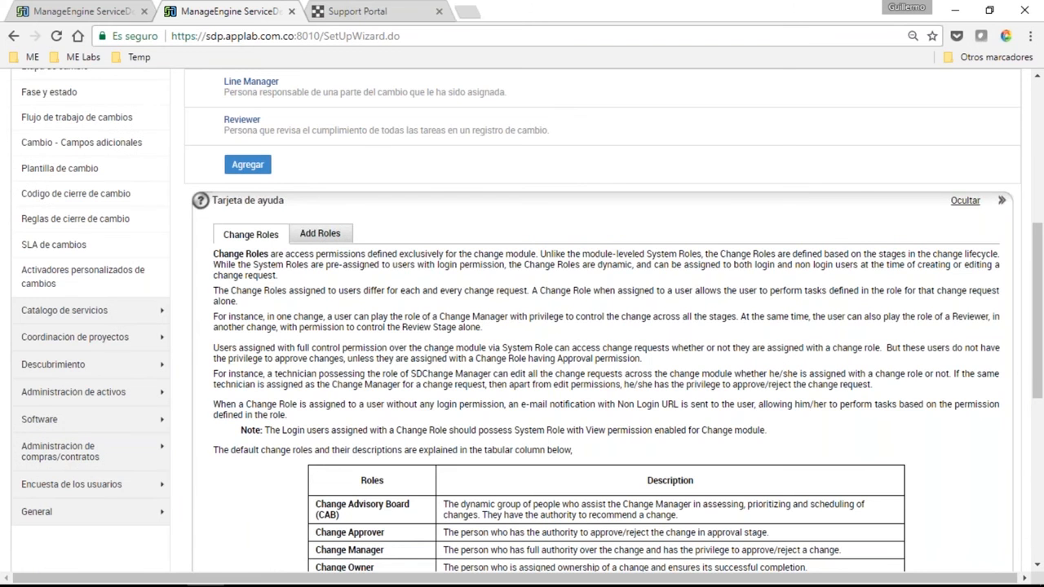
left_click_drag(1039, 306, 1039, 163)
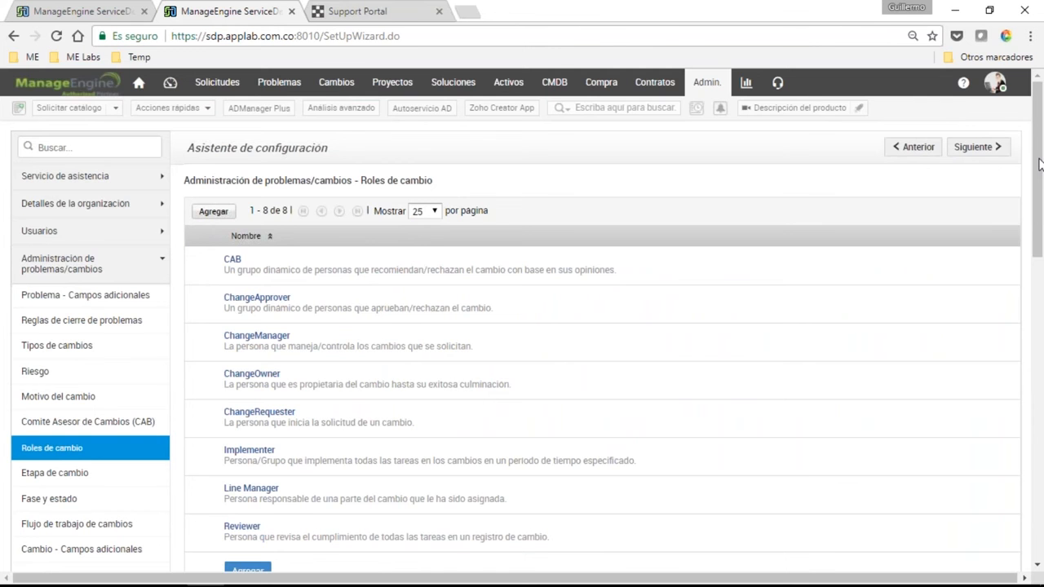
left_click(55, 473)
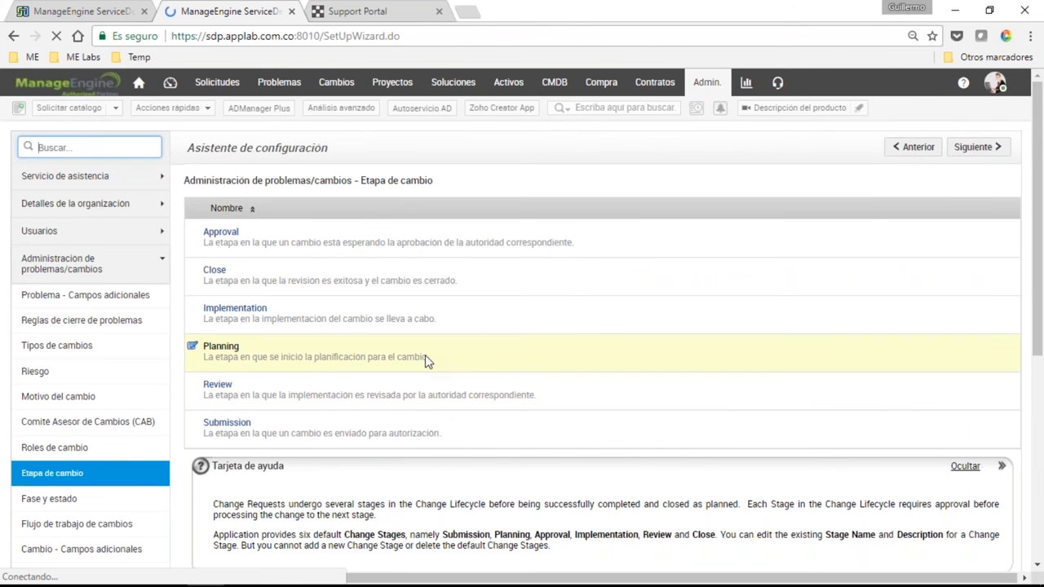
left_click(193, 347)
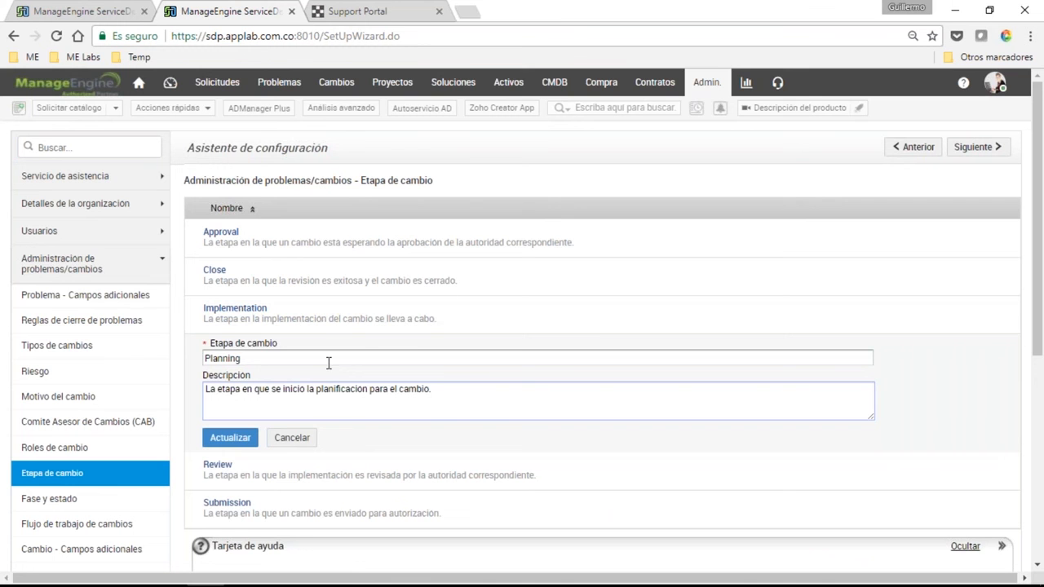
left_click(306, 360)
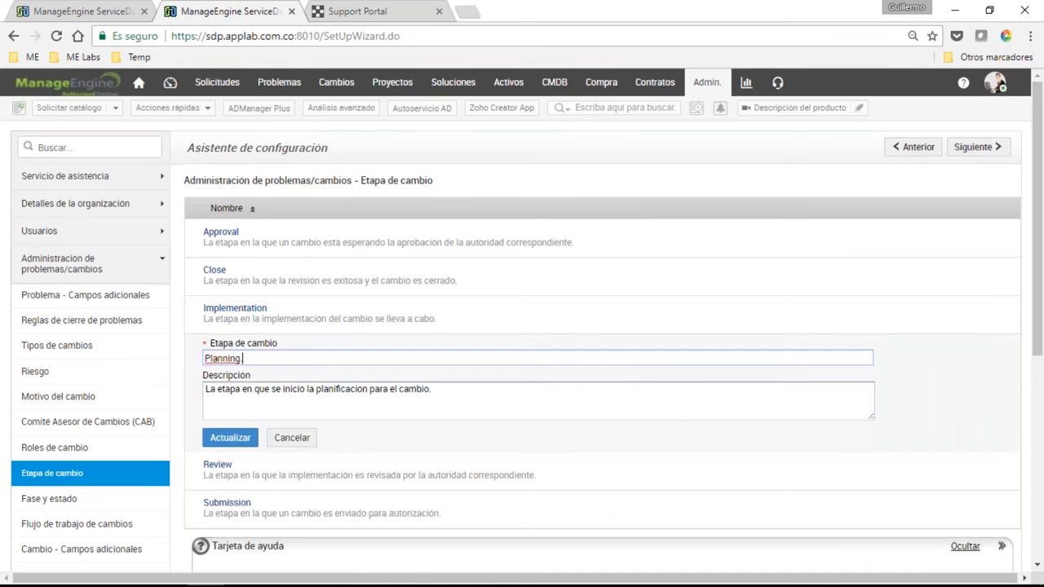
left_click(276, 444)
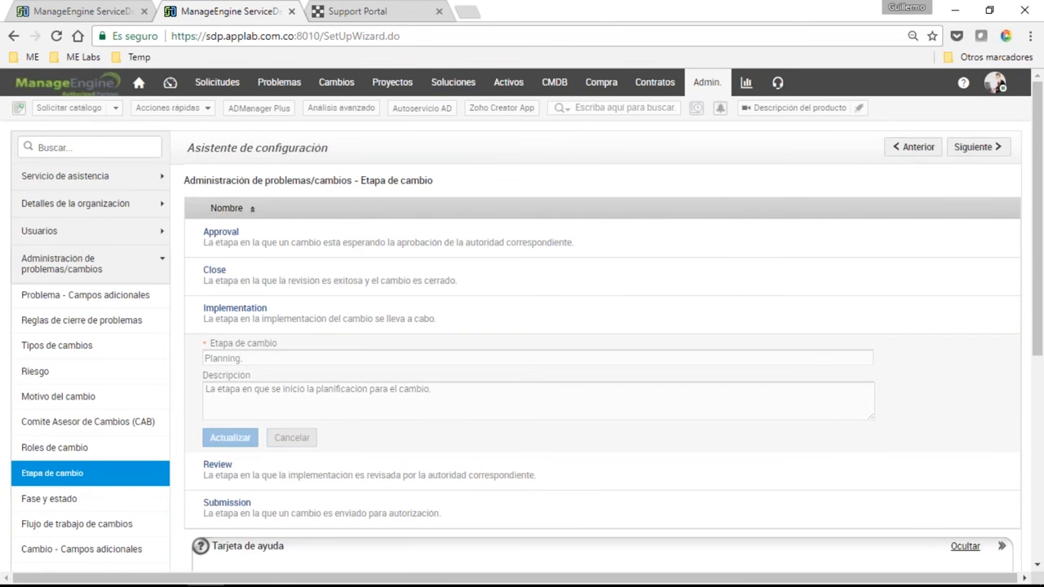
scroll(522, 232, "down", 2)
scroll(198, 344, "up", 2)
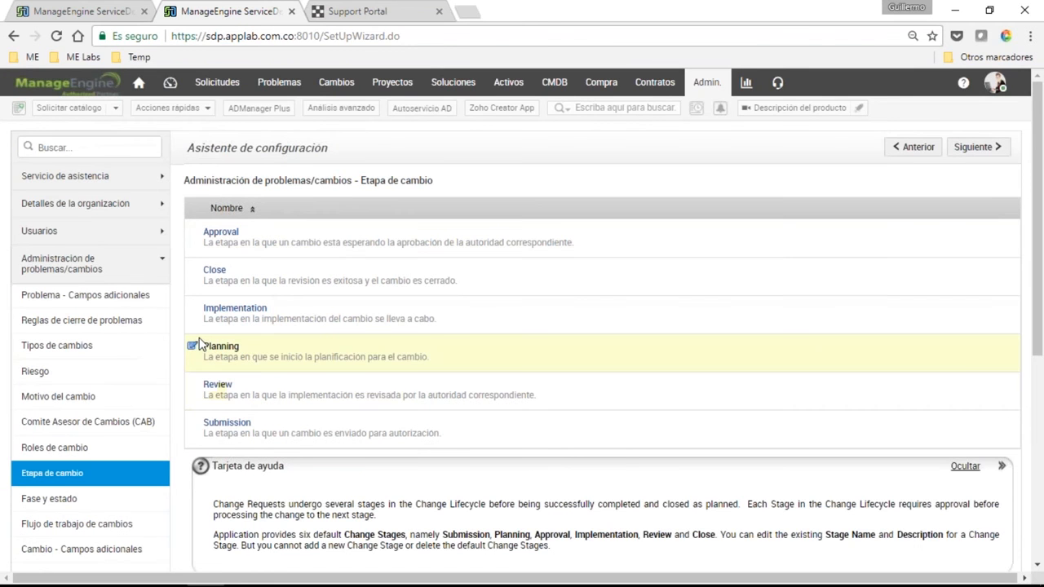
Open the stage and status definitions and review the statuses listed for each change stage
left_click(49, 498)
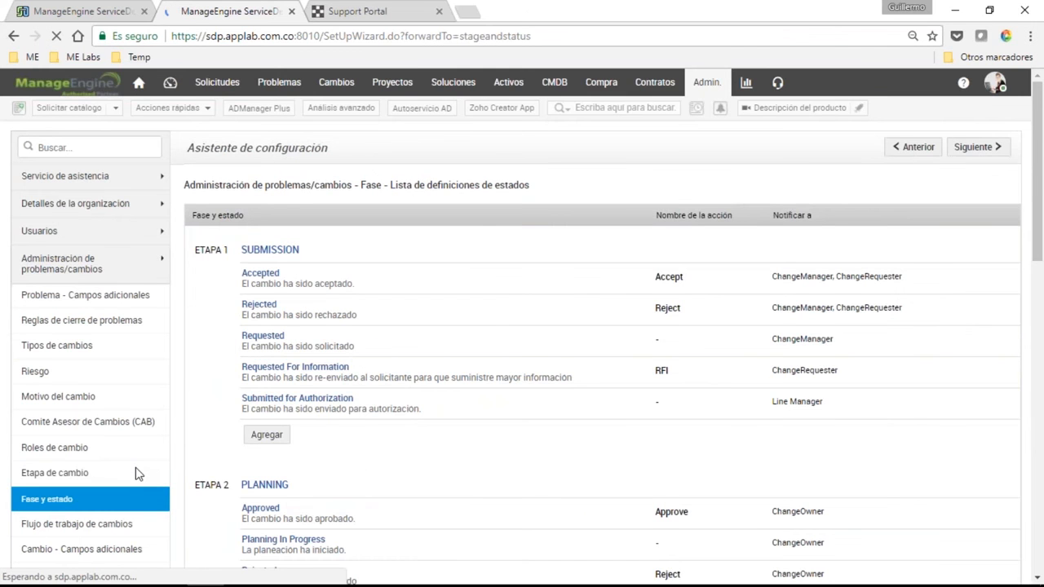
scroll(320, 183, "down", 1)
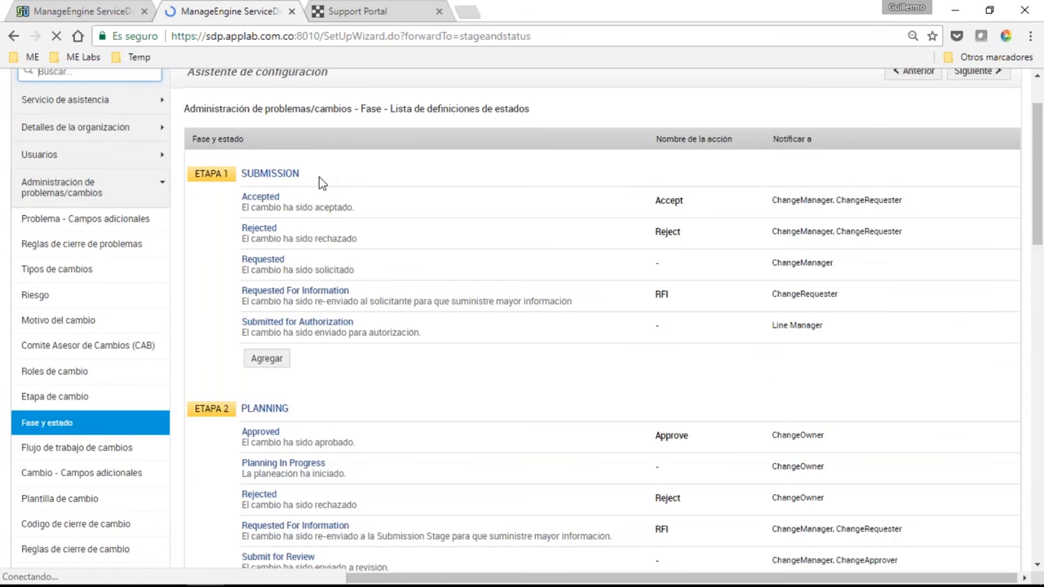
scroll(320, 182, "down", 15)
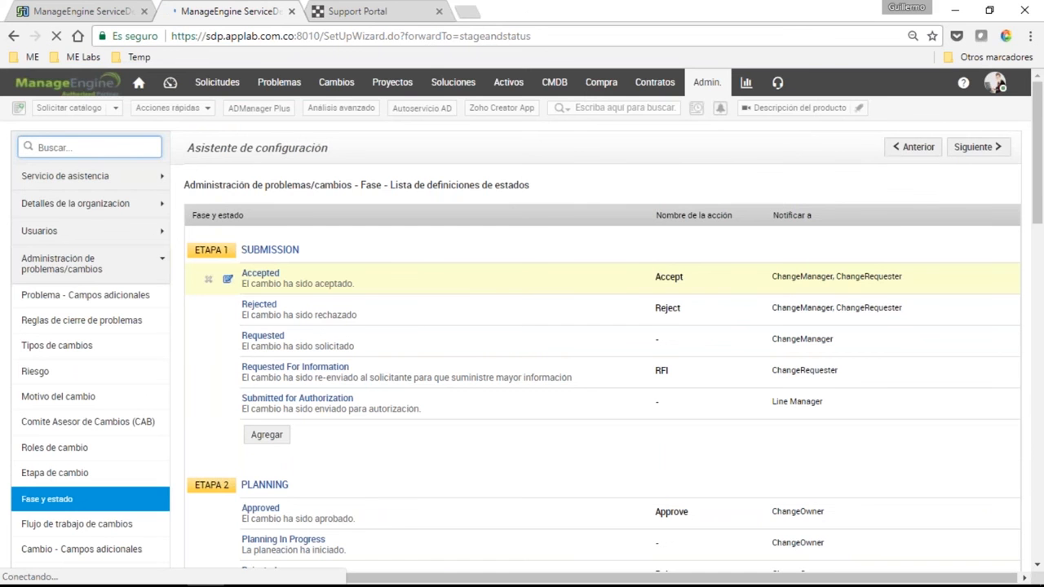
Open the Accepted status of the Submission stage and check which change roles can be notified, leaving the selection as is
left_click(228, 281)
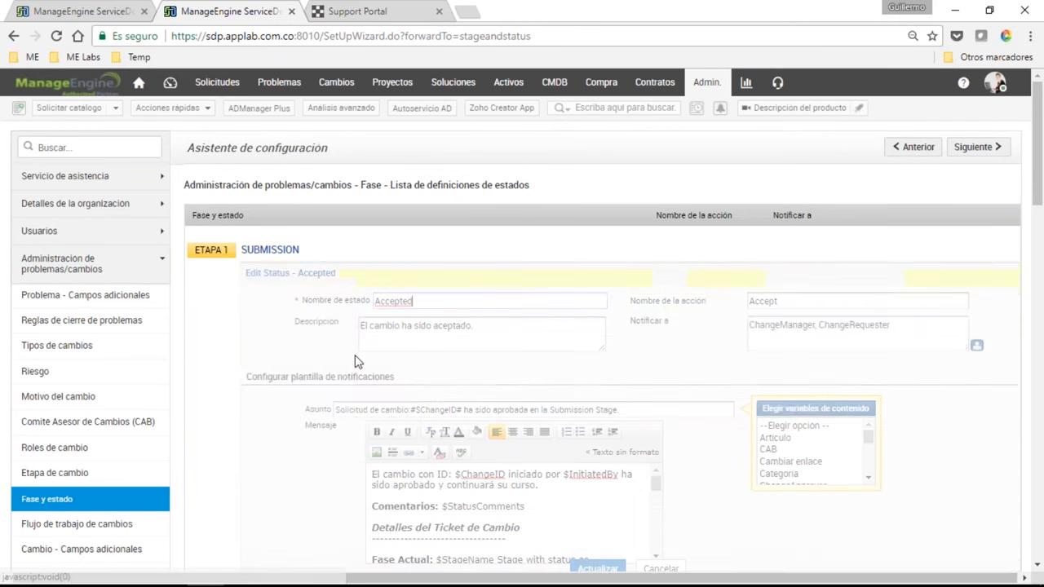
left_click(977, 346)
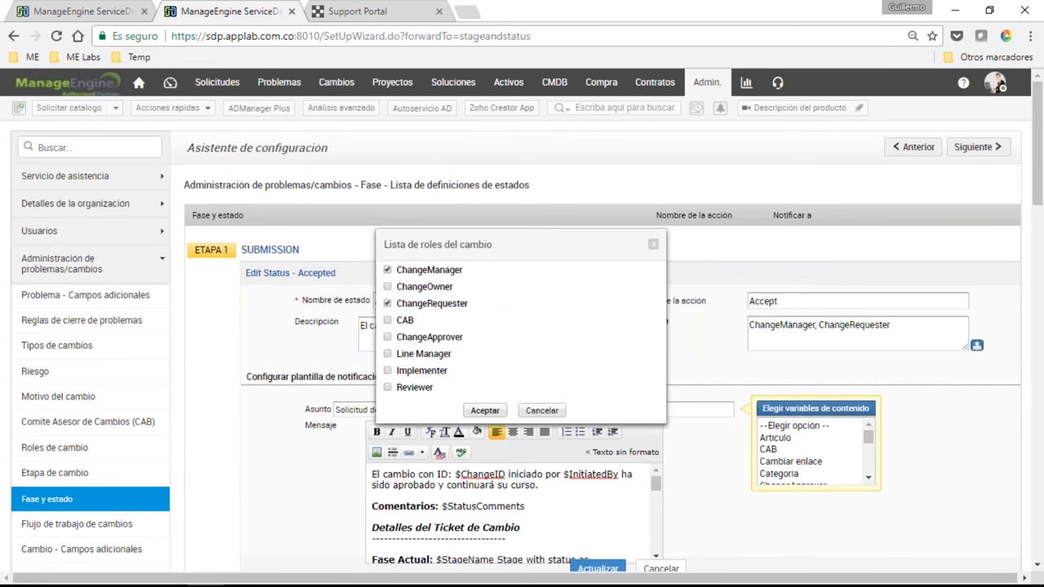
left_click(541, 411)
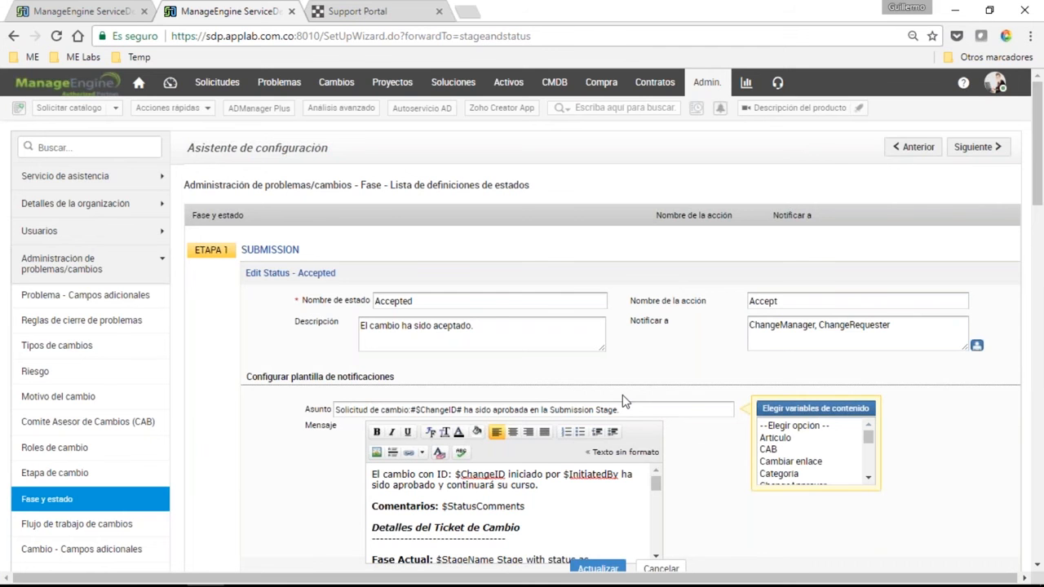
Examine the subject, message and variables of the Accepted status's notification template and close the status without saving
scroll(626, 402, "down", 1)
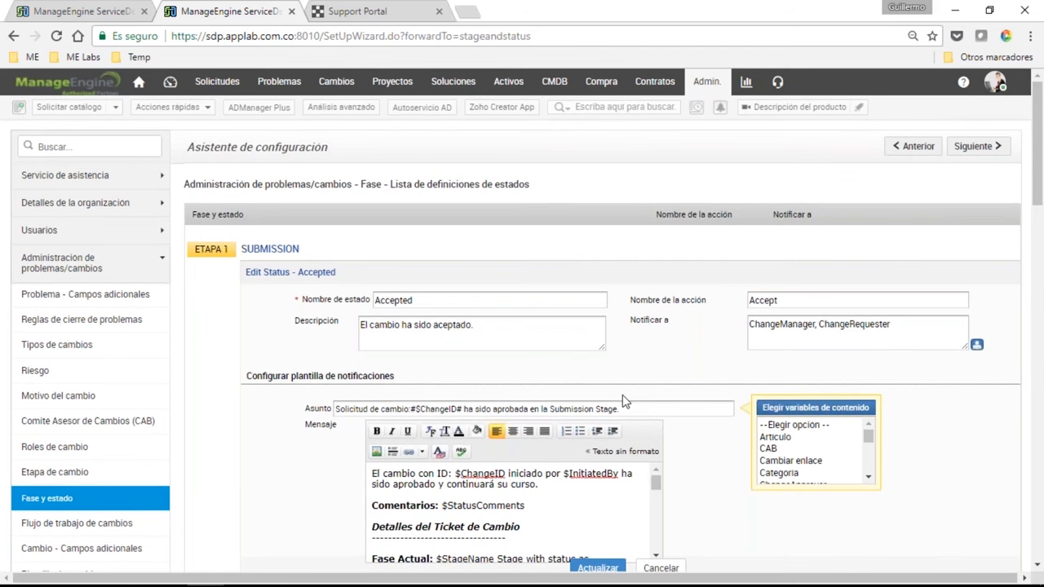
scroll(625, 402, "down", 1)
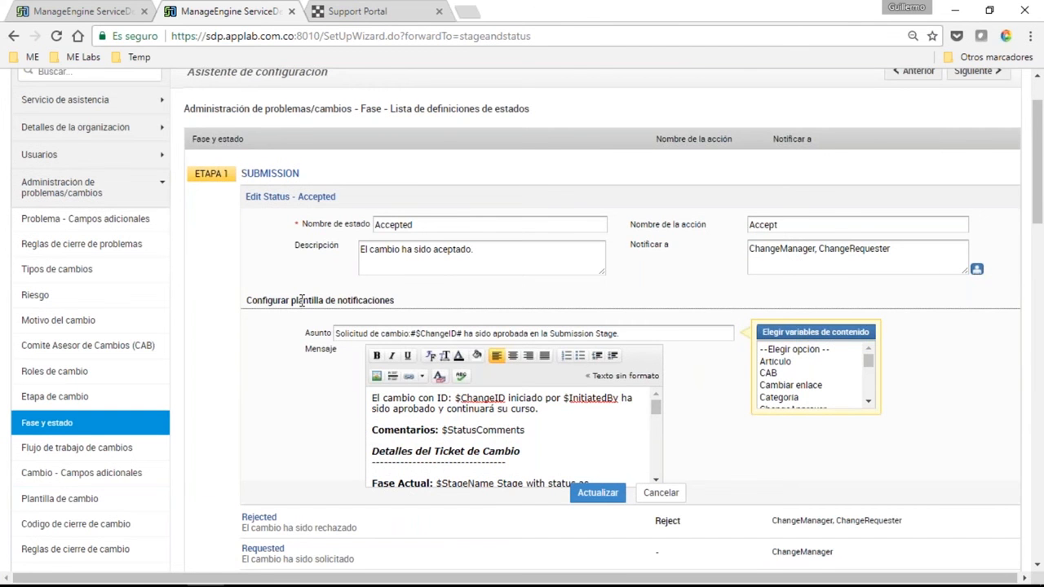
scroll(661, 340, "down", 2)
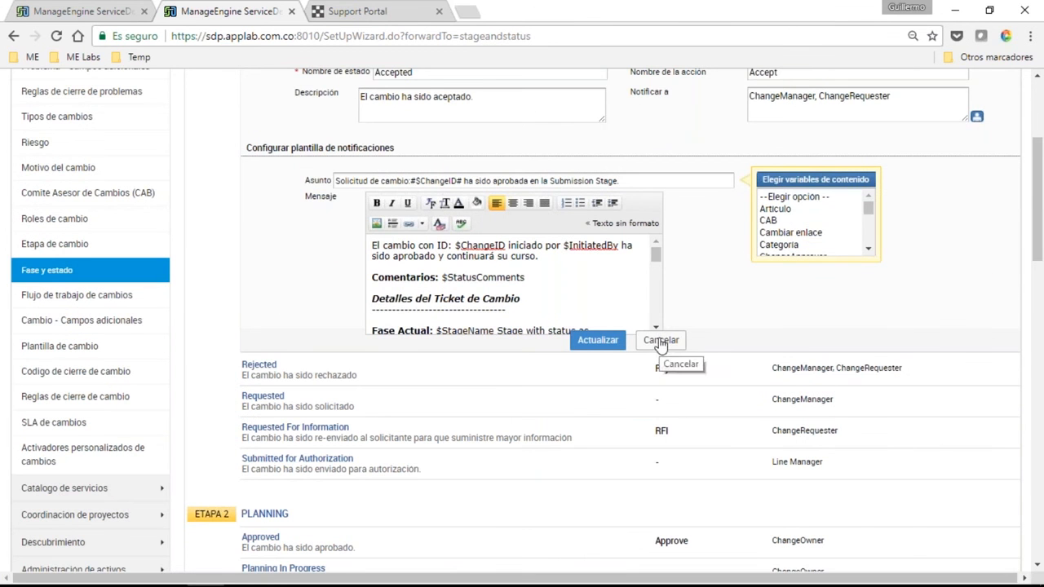
scroll(499, 282, "down", 1)
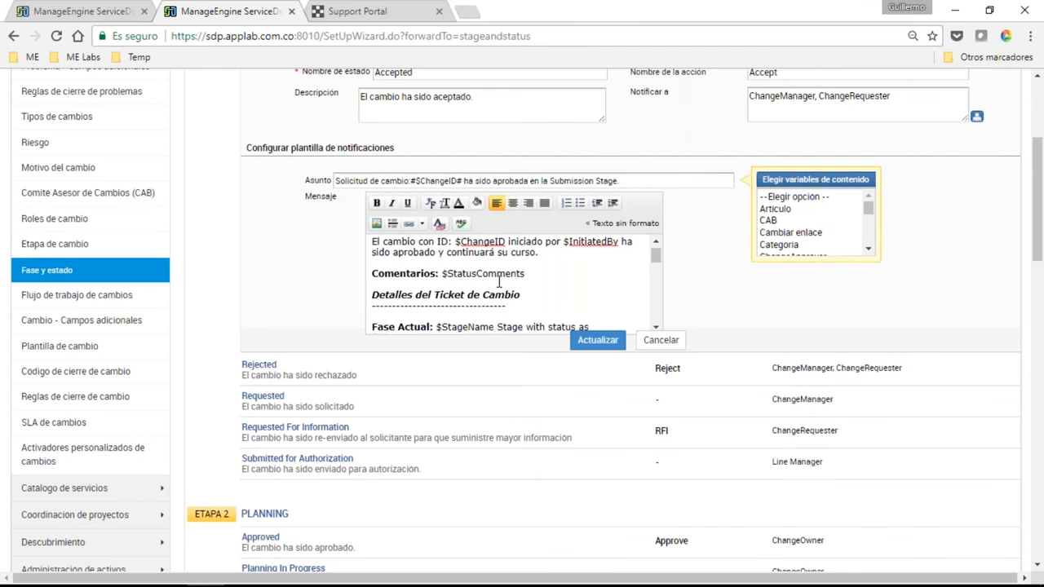
scroll(499, 282, "down", 1)
scroll(499, 282, "down", 1)
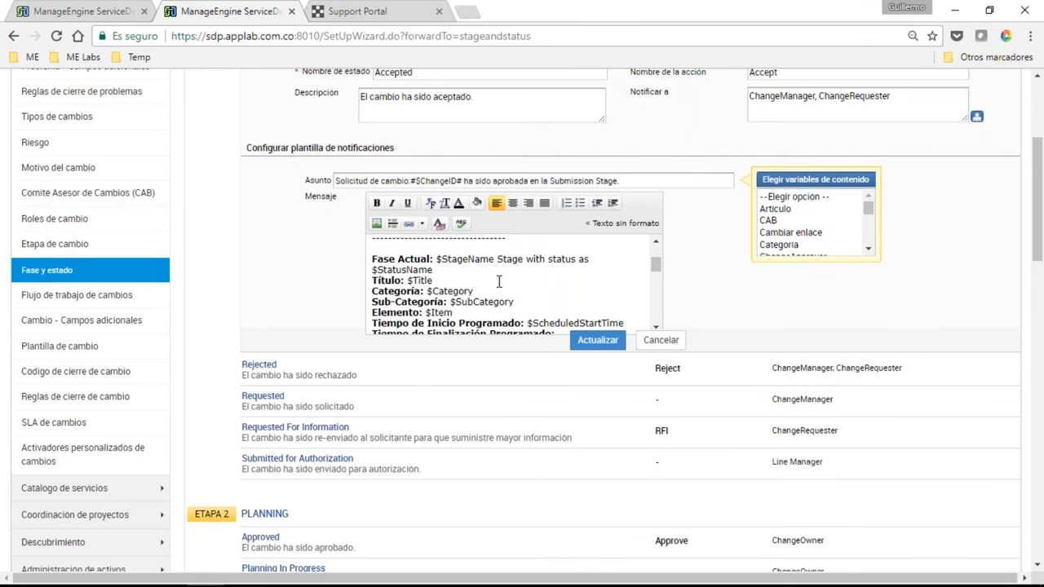
scroll(499, 282, "up", 2)
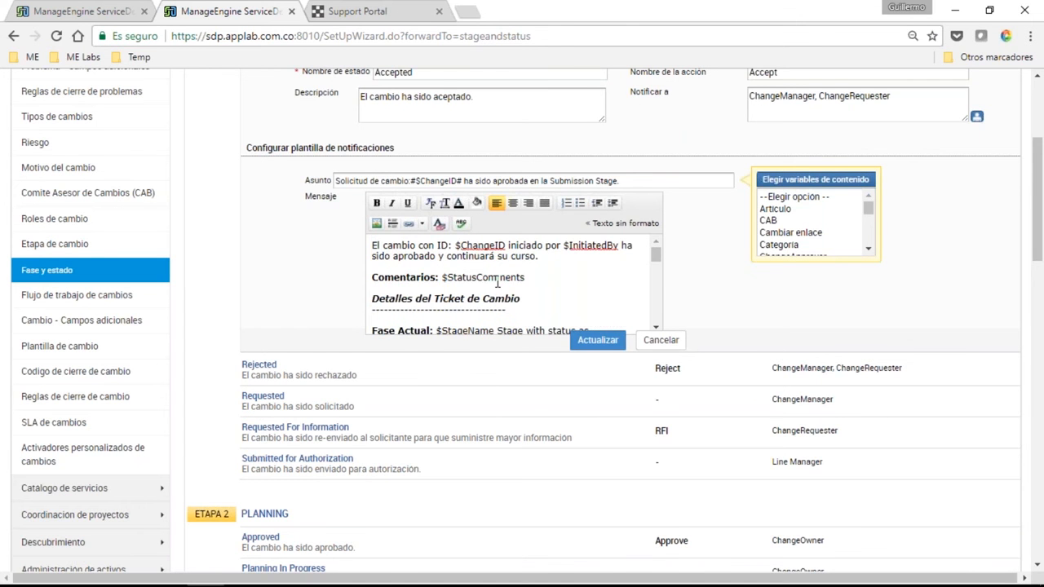
scroll(497, 282, "up", 2)
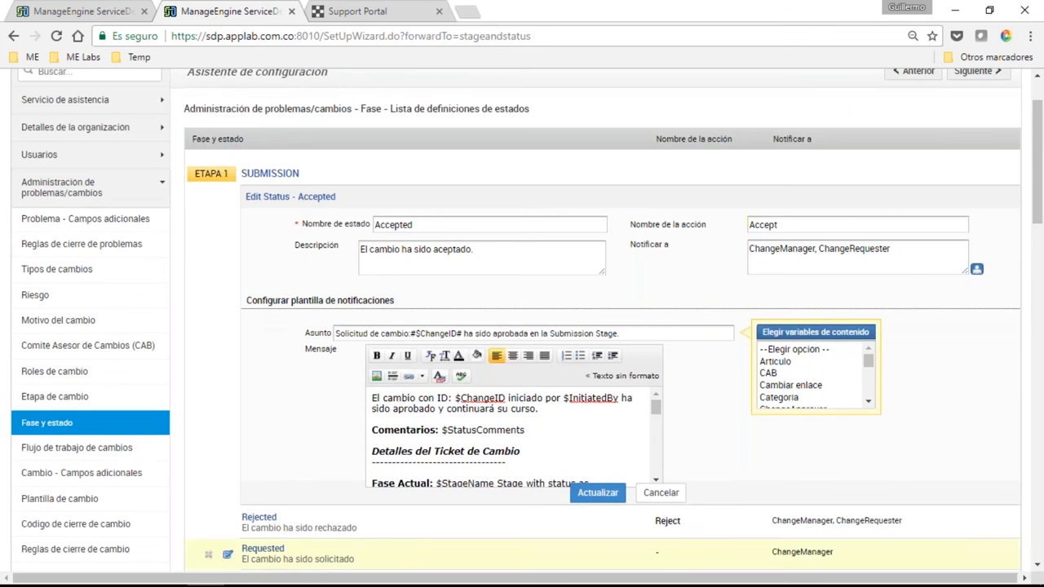
left_click(660, 493)
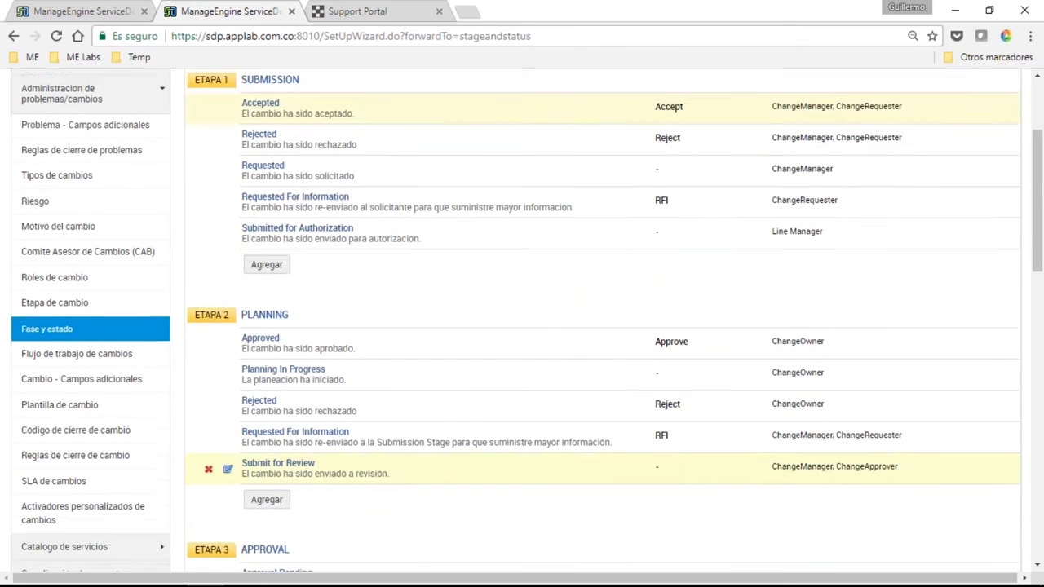
Review the Submission, Planning and Approval statuses with their action names and notified roles
scroll(266, 244, "down", 1)
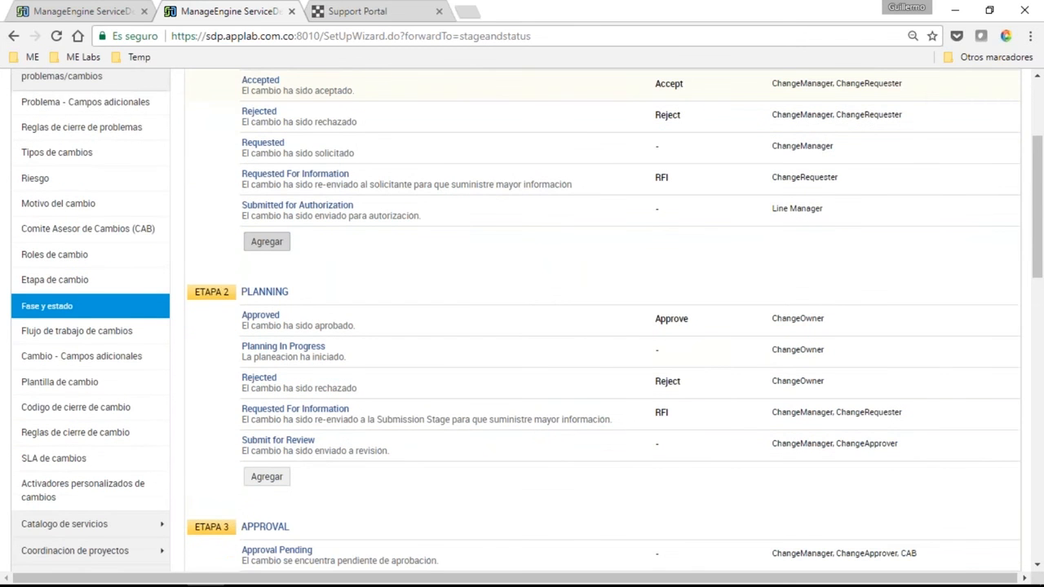
scroll(408, 303, "up", 1)
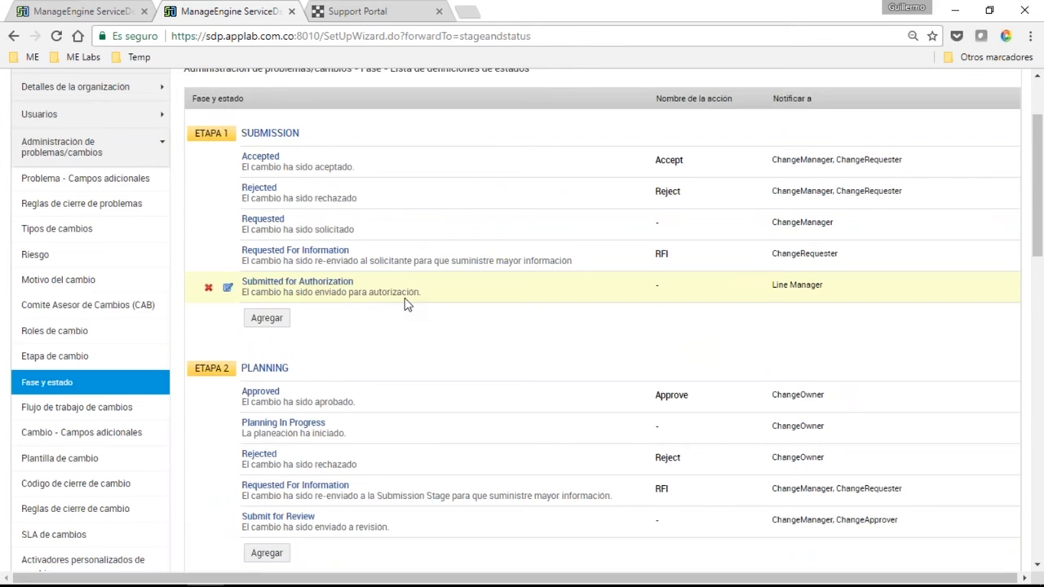
scroll(336, 277, "down", 2)
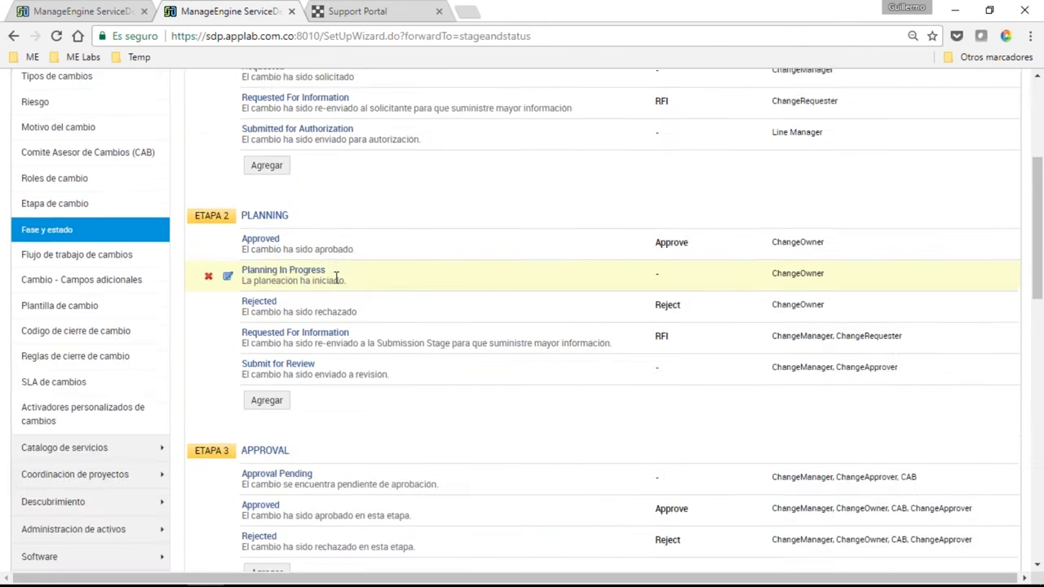
scroll(88, 428, "up", 2)
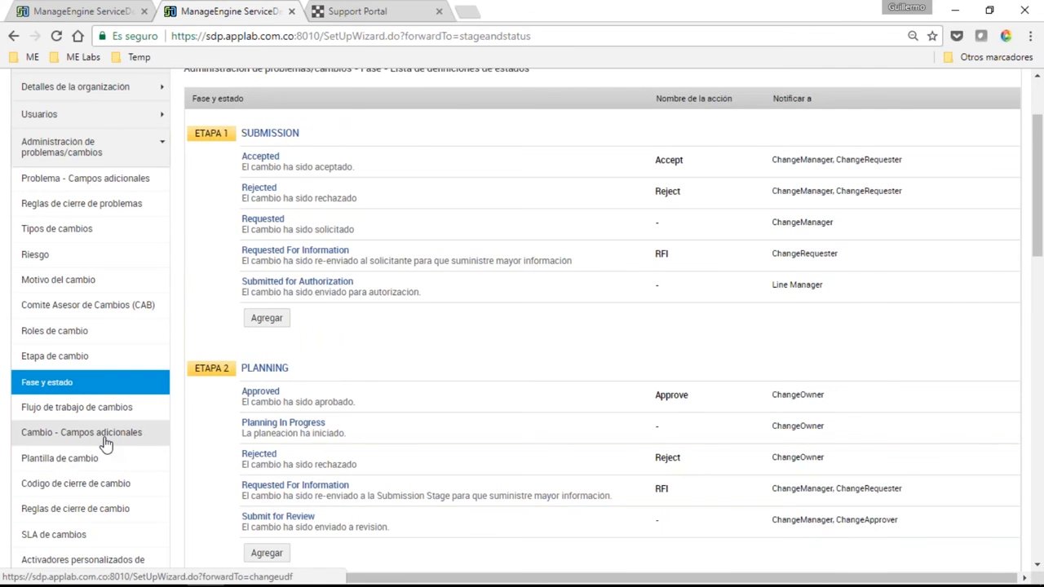
Review the change closure codes and open the change closure rules to view the mandatory fields per stage
left_click(86, 487)
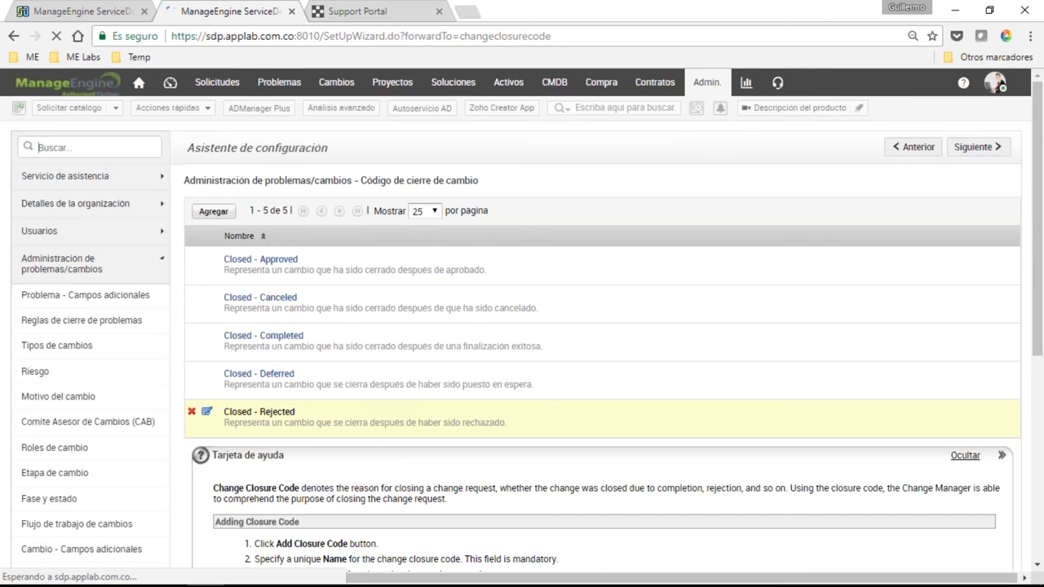
scroll(263, 364, "down", 1)
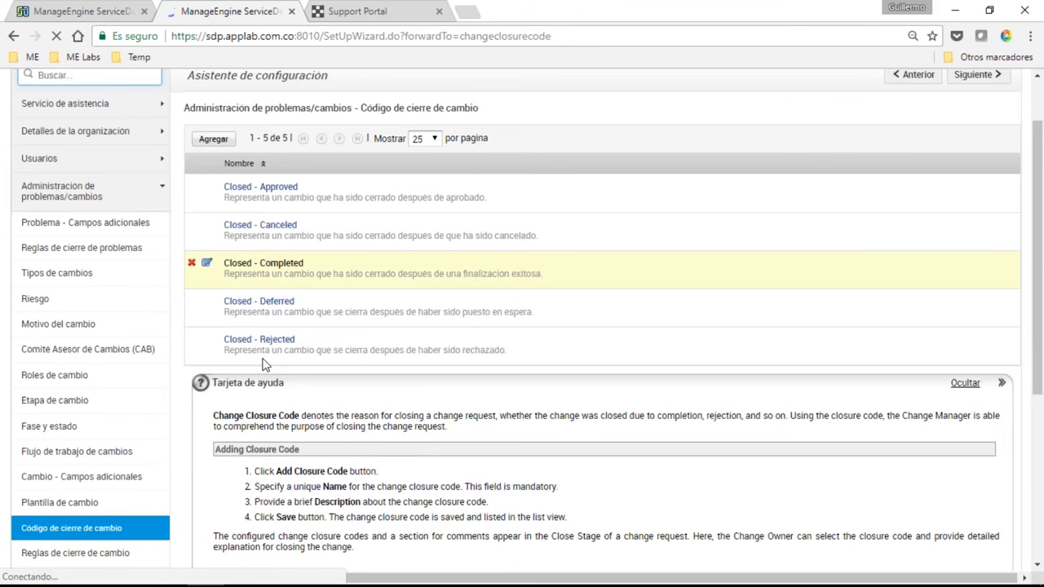
scroll(81, 475, "down", 1)
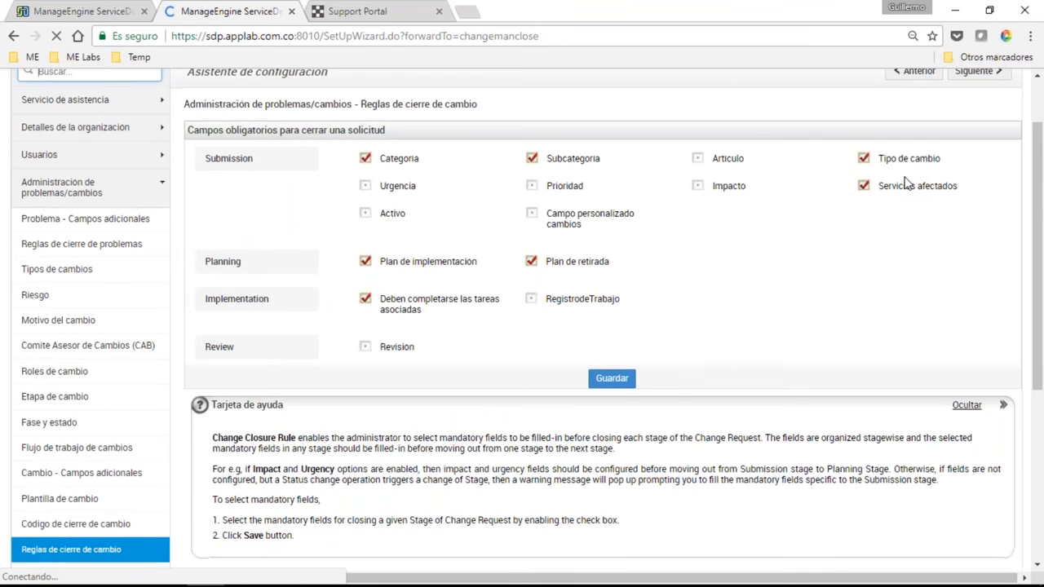
Review the mandatory closure fields of each change stage and compare them with the open change request 'Actualización de Equipos Activos y Servidores'
scroll(383, 291, "down", 1)
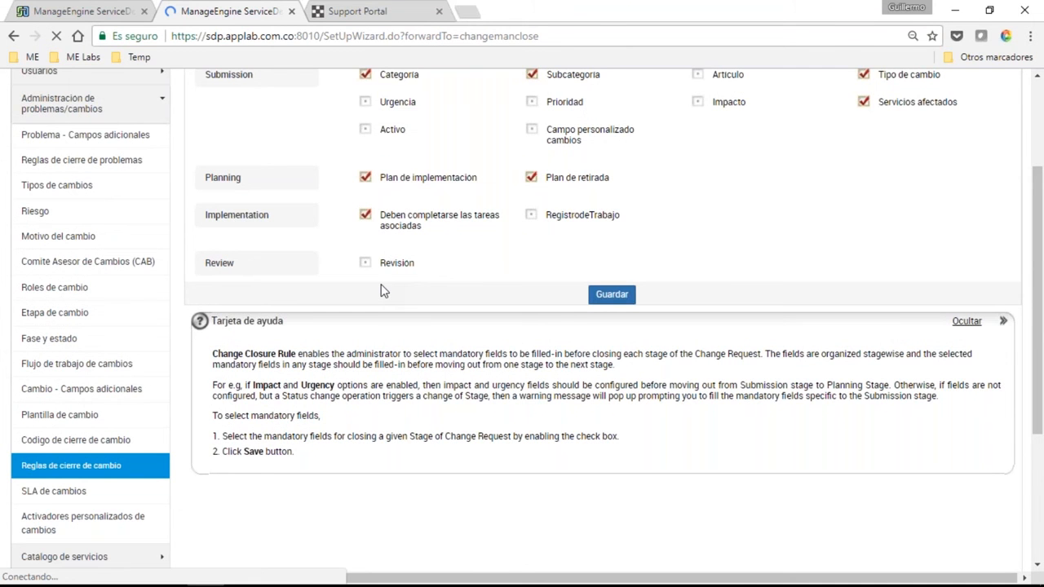
scroll(265, 272, "up", 1)
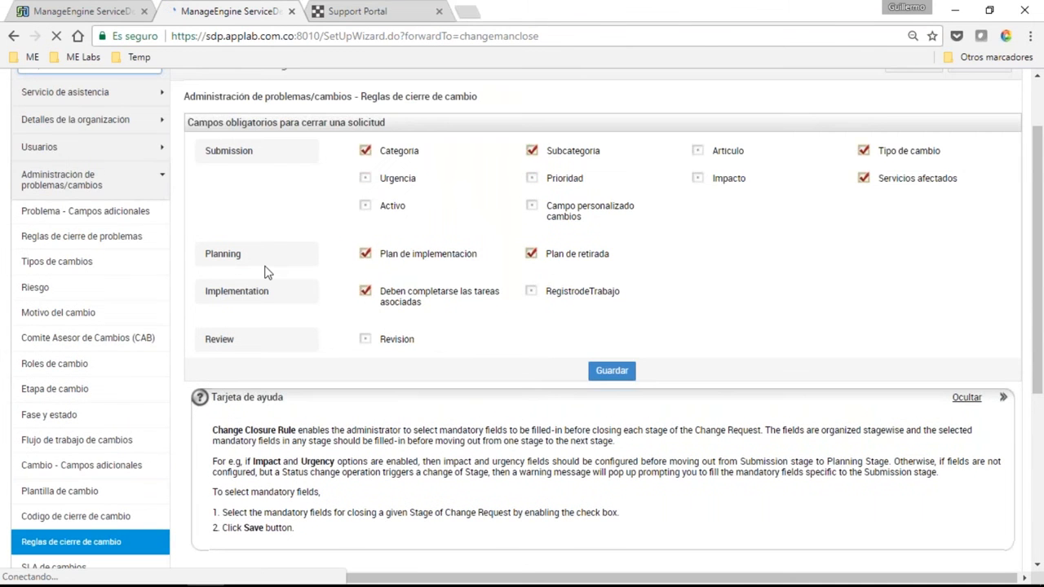
scroll(451, 345, "up", 1)
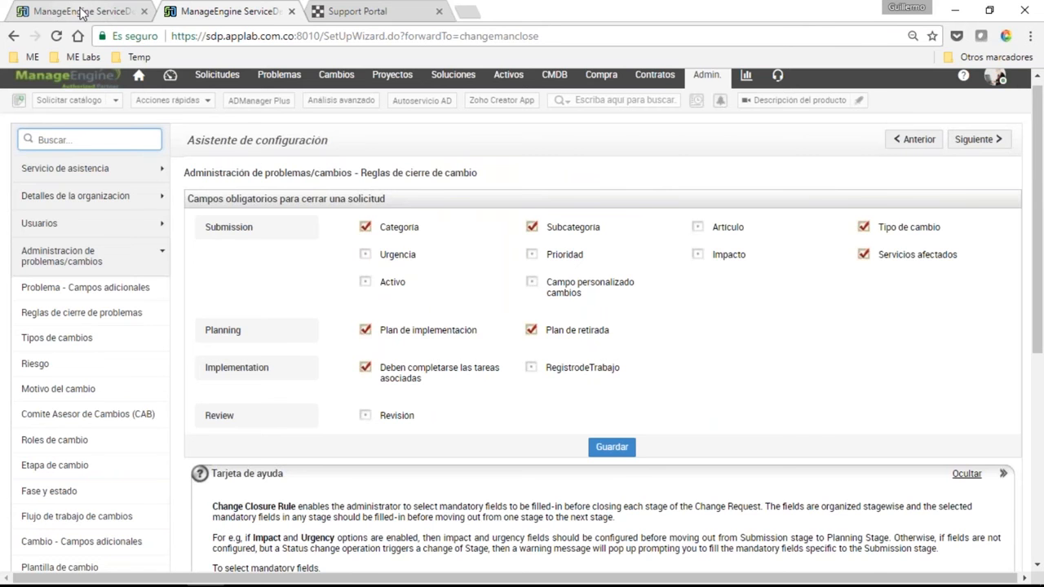
left_click(82, 14)
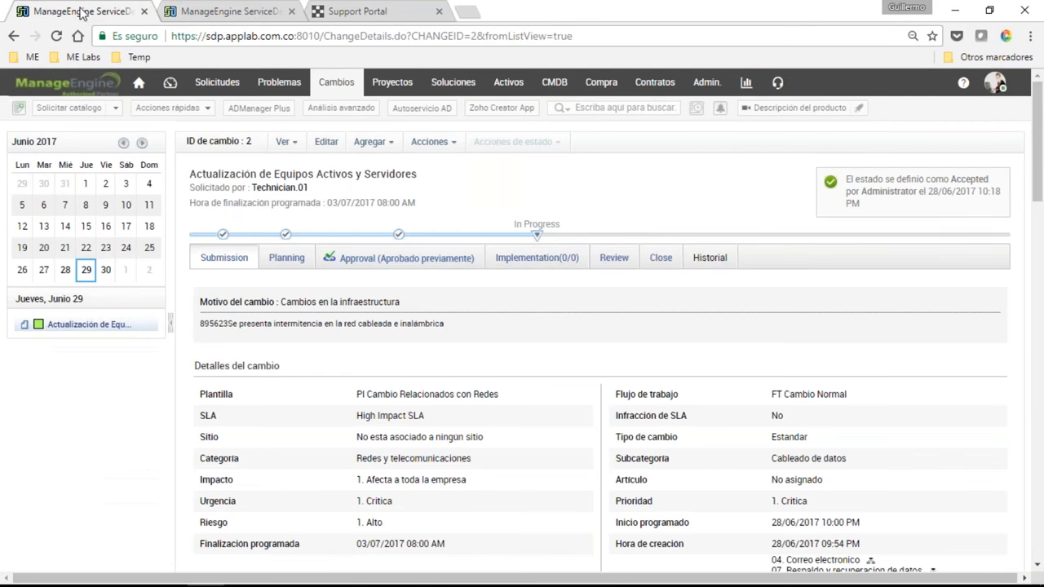
left_click(244, 12)
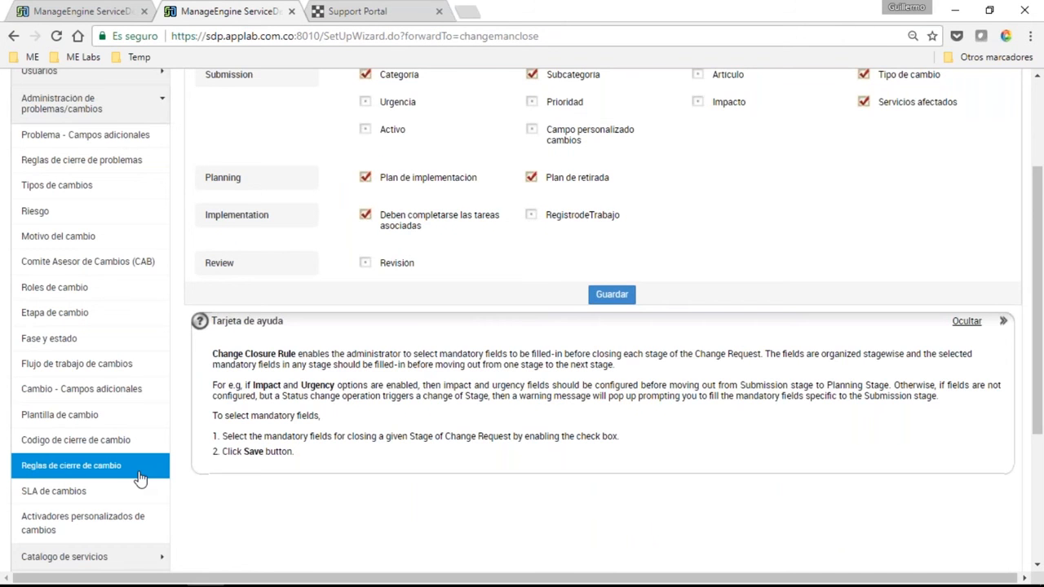
Open the High Impact SLA for changes and examine its matching criteria, resolution time and escalation levels
scroll(140, 480, "down", 2)
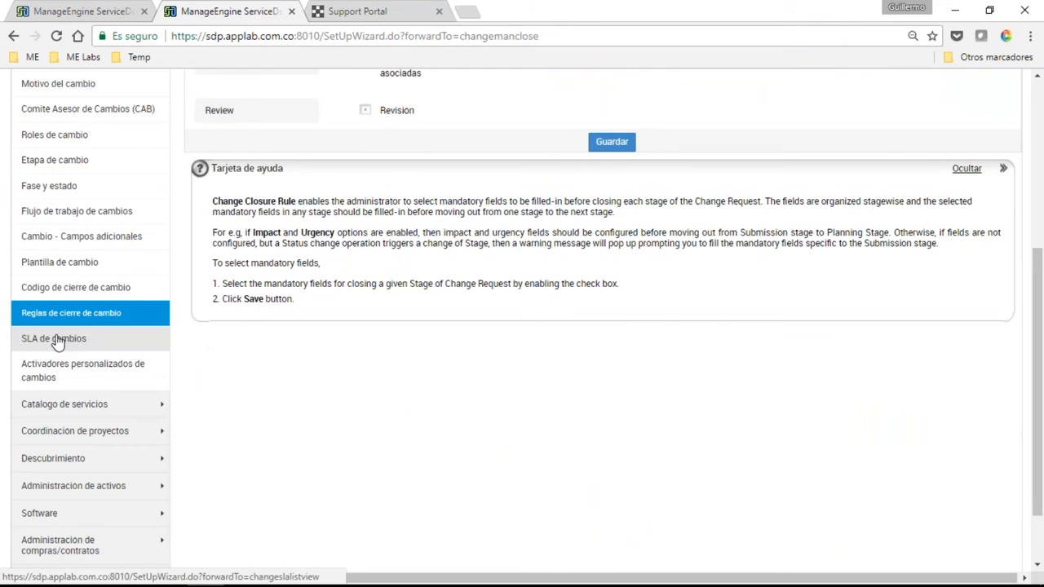
left_click(57, 340)
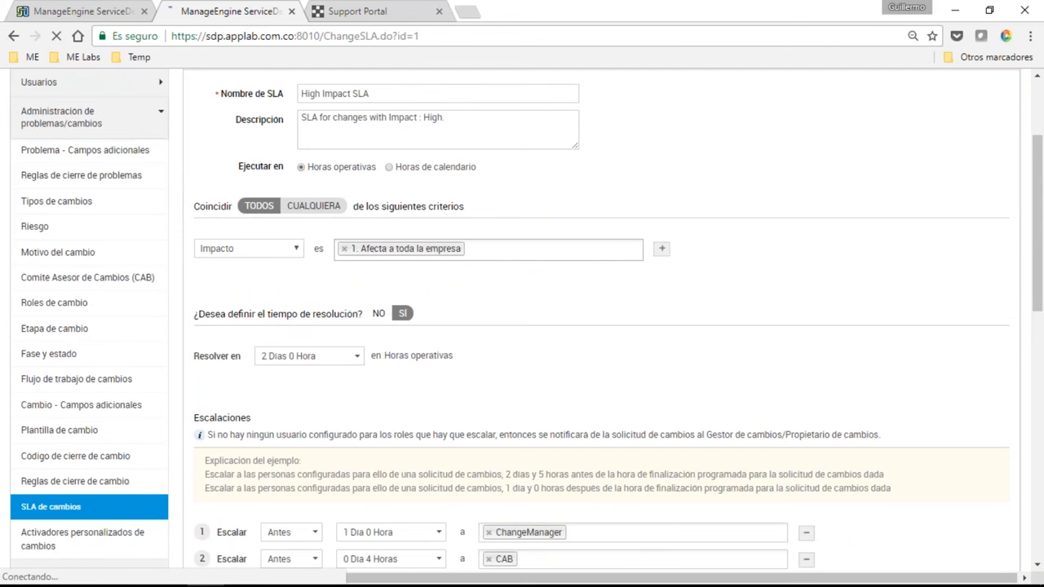
scroll(457, 298, "down", 1)
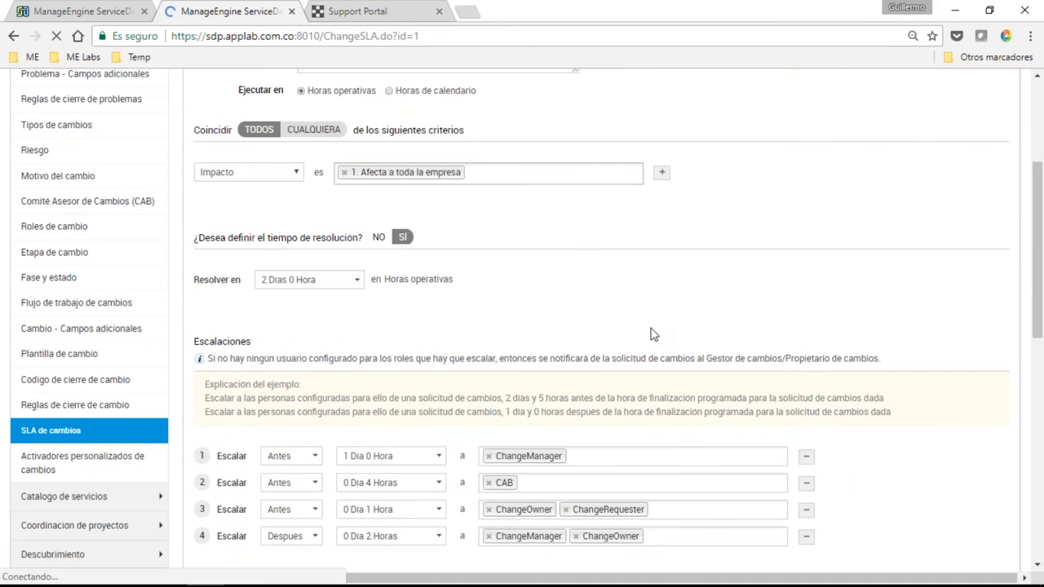
scroll(421, 402, "up", 2)
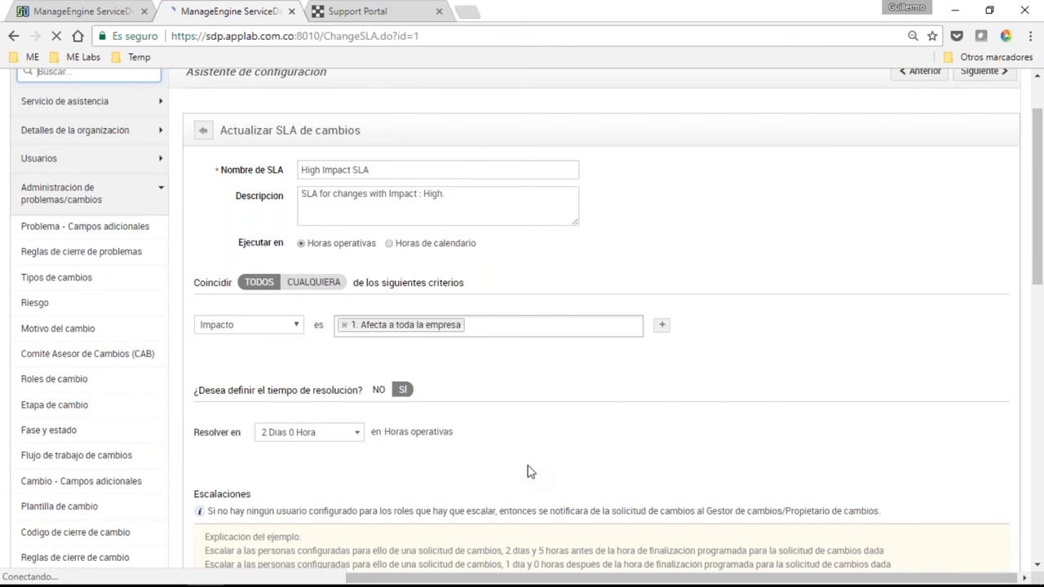
scroll(528, 471, "down", 1)
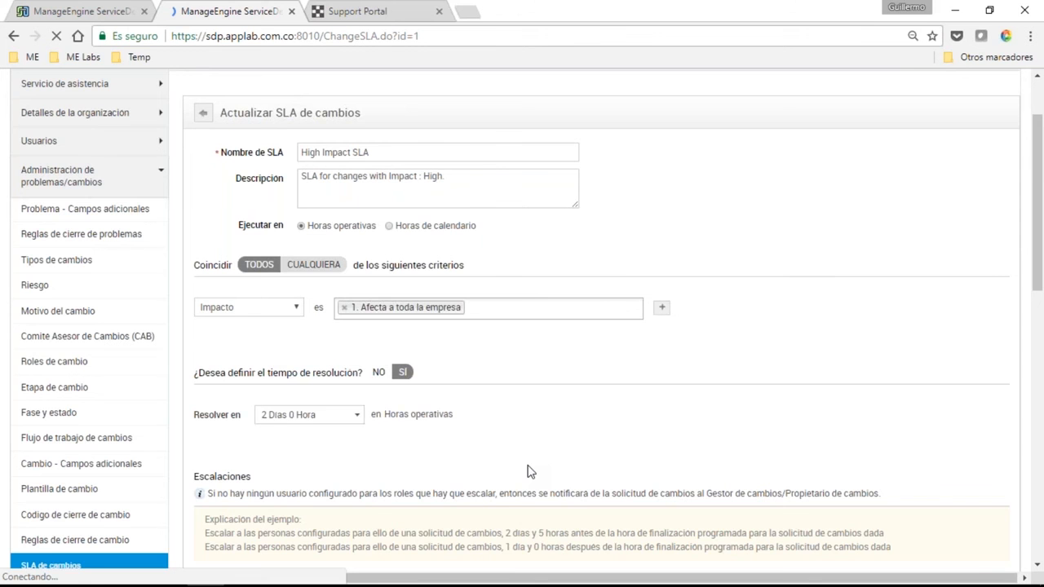
scroll(528, 471, "down", 3)
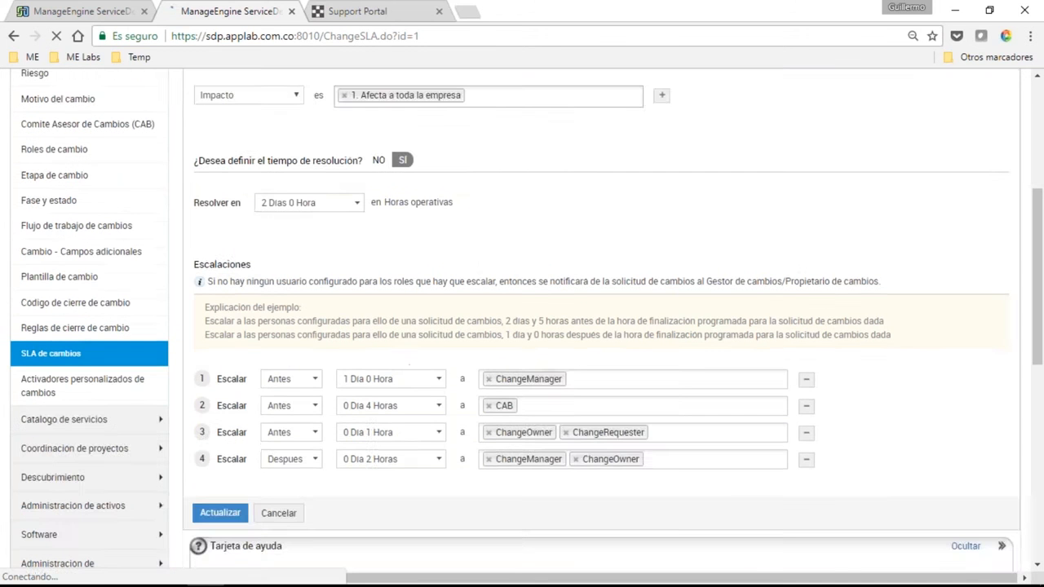
scroll(521, 326, "up", 2)
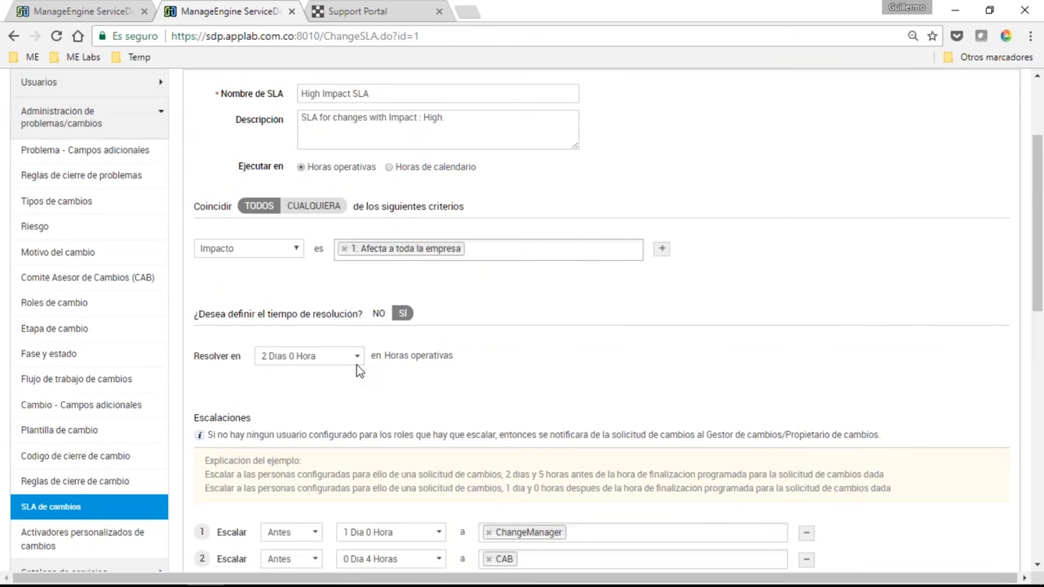
scroll(359, 371, "up", 1)
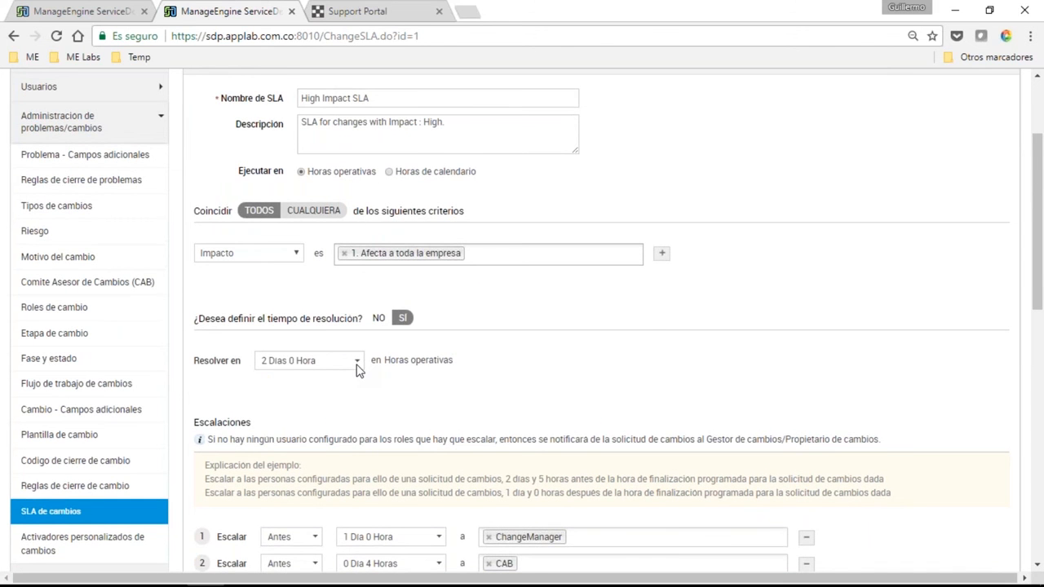
scroll(358, 371, "up", 1)
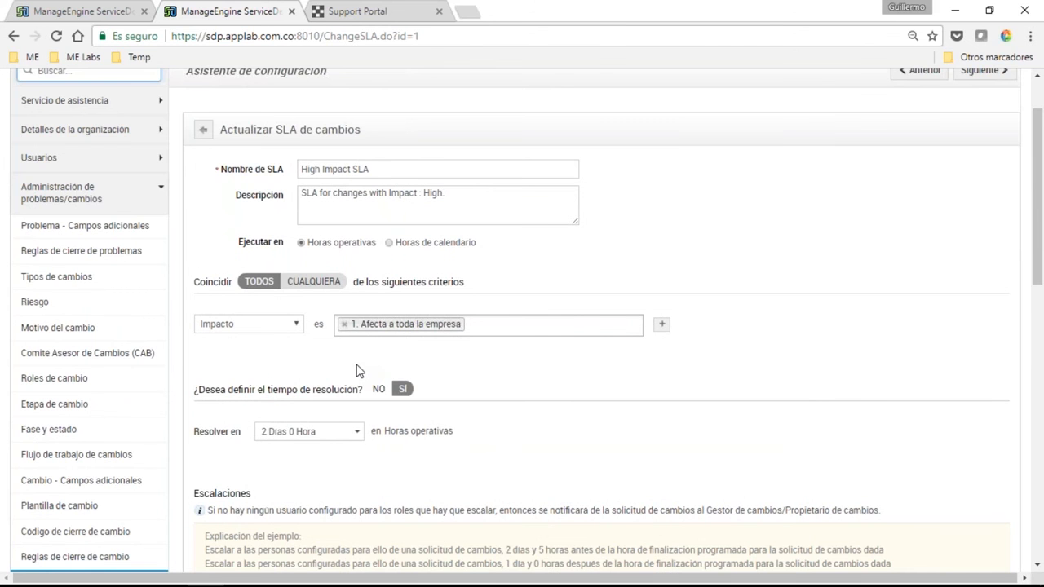
scroll(358, 371, "down", 3)
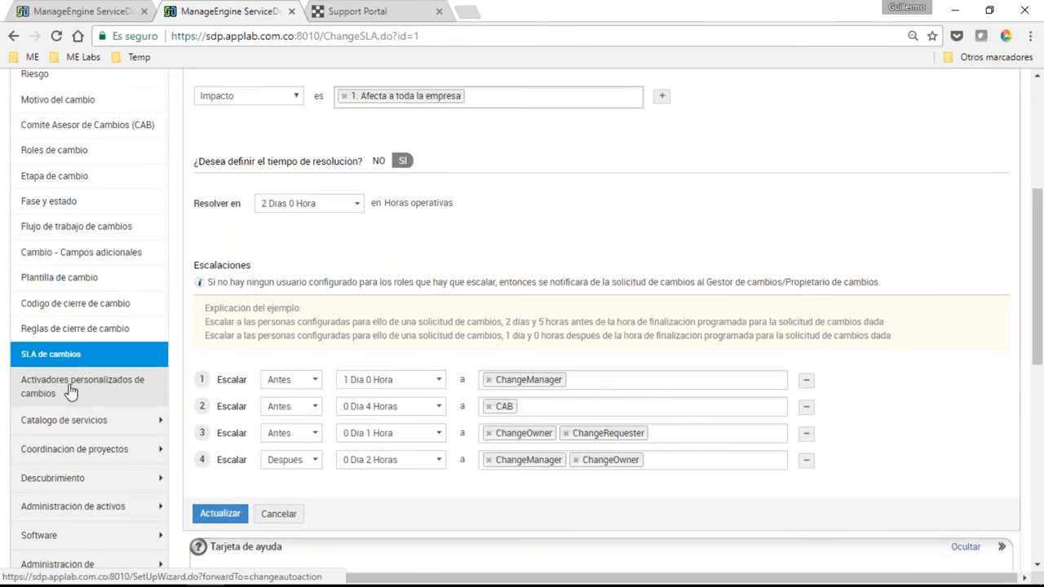
Open a new custom trigger action for changes and examine its criteria, script file and processing options without saving
left_click(71, 391)
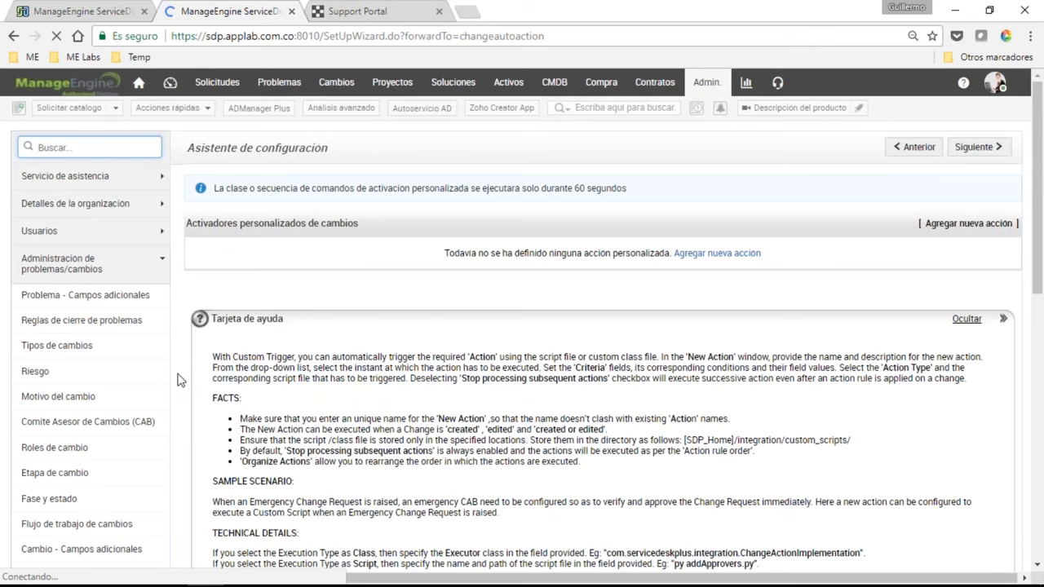
left_click(716, 253)
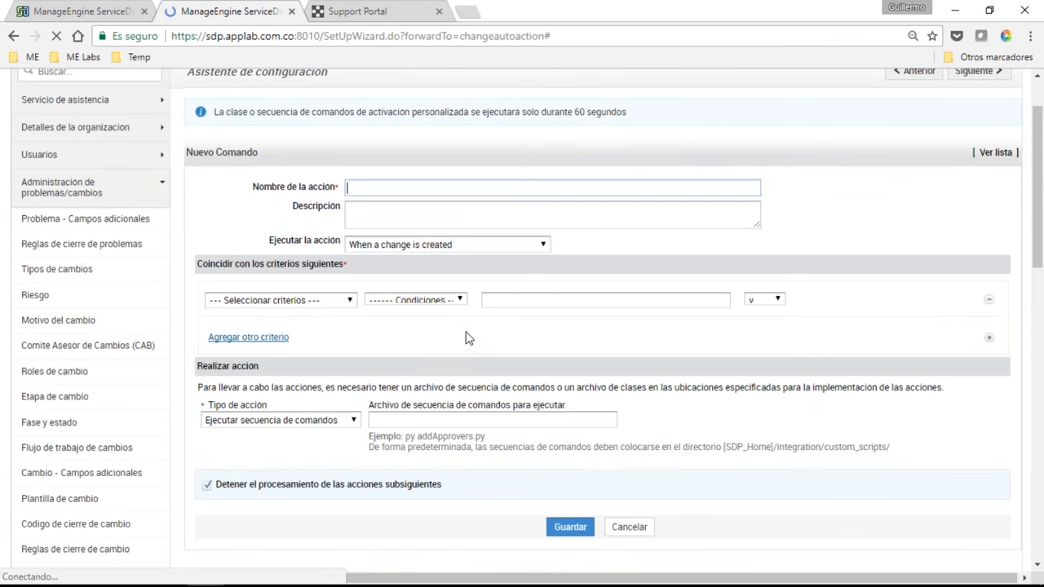
left_click(521, 420)
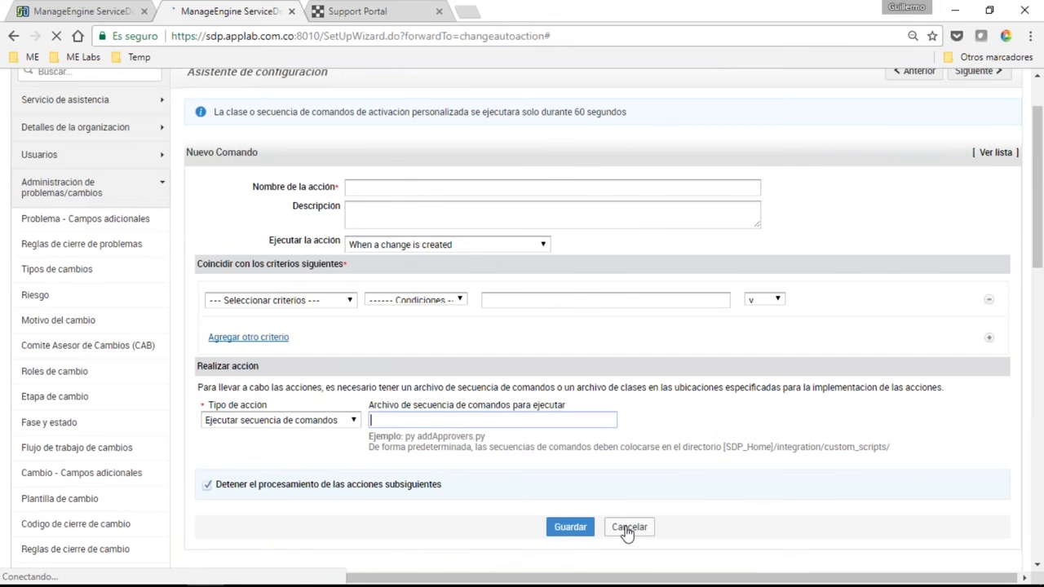
scroll(316, 368, "down", 2)
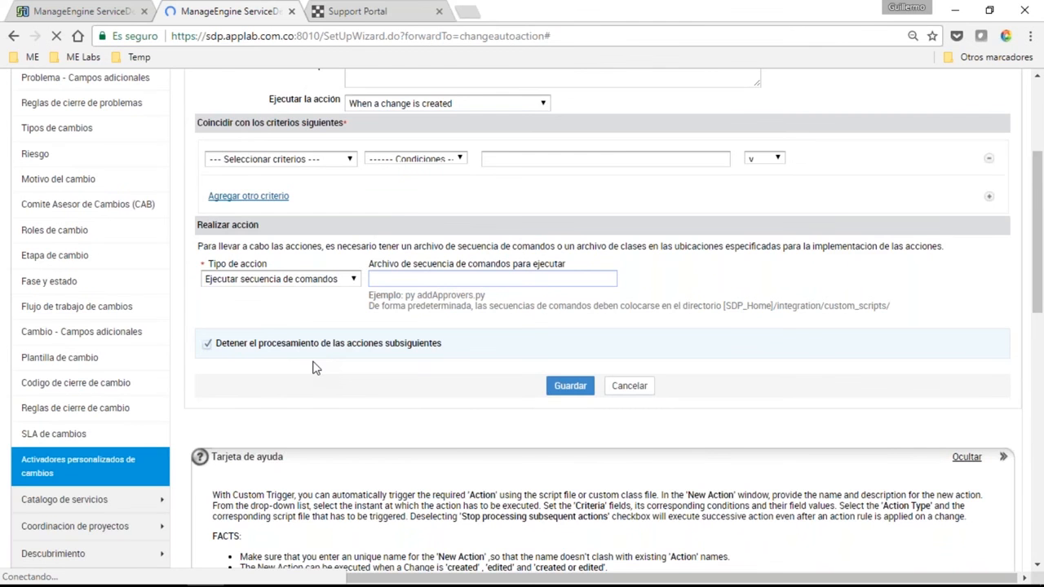
scroll(318, 379, "down", 1)
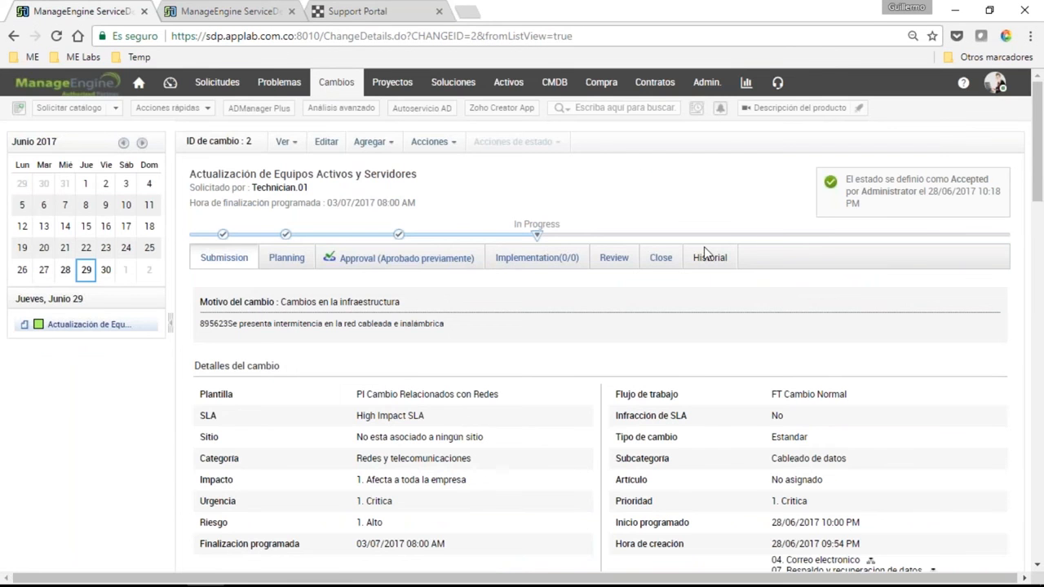
Open the change request 'Actualización de Equipos Activos y Servidores' for editing and examine its template, workflow, stage, affected services and asset fields
left_click(217, 267)
left_click(326, 143)
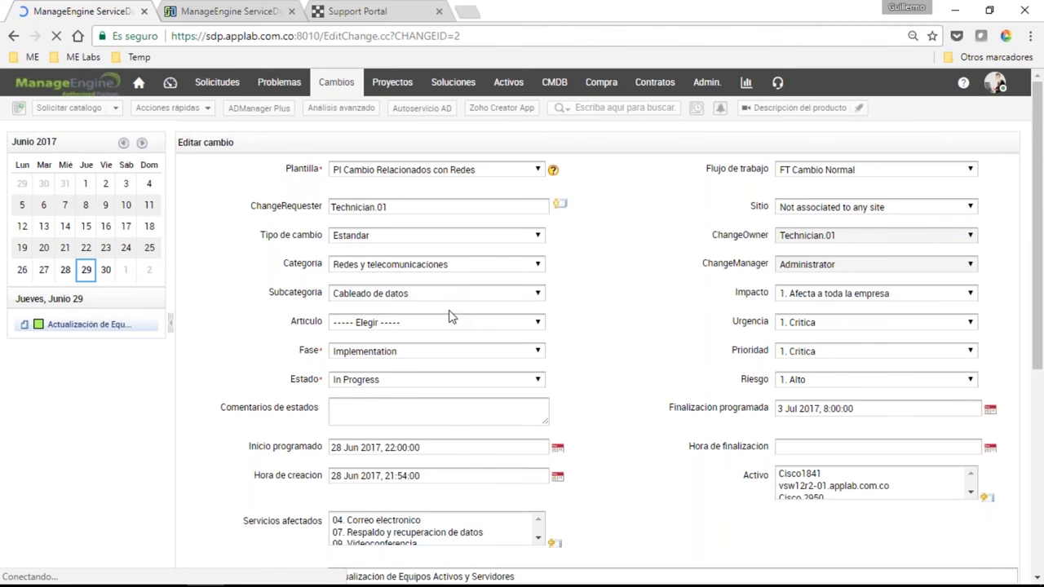
left_click_drag(325, 292, 242, 292)
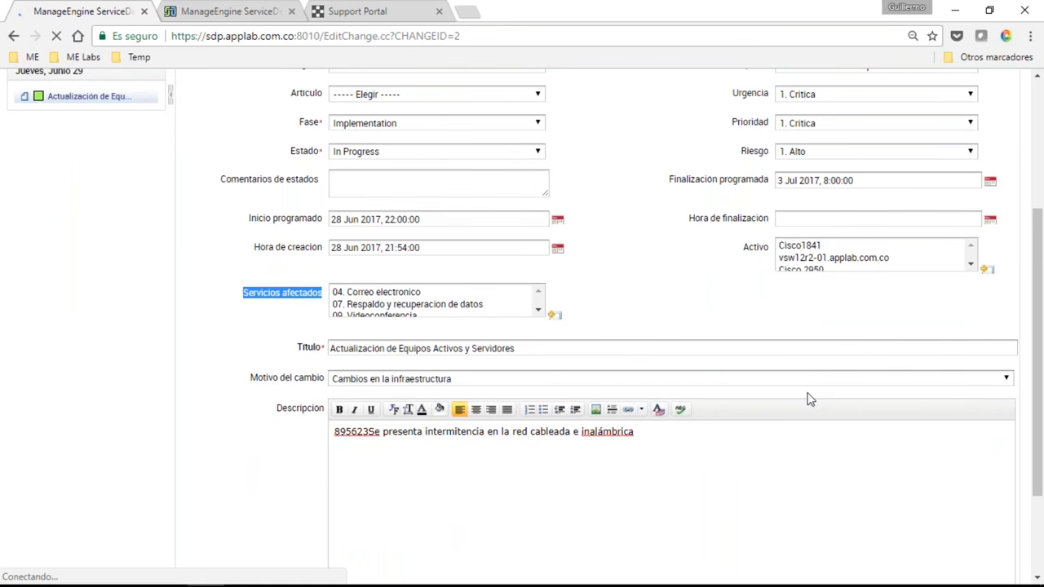
scroll(810, 399, "up", 2)
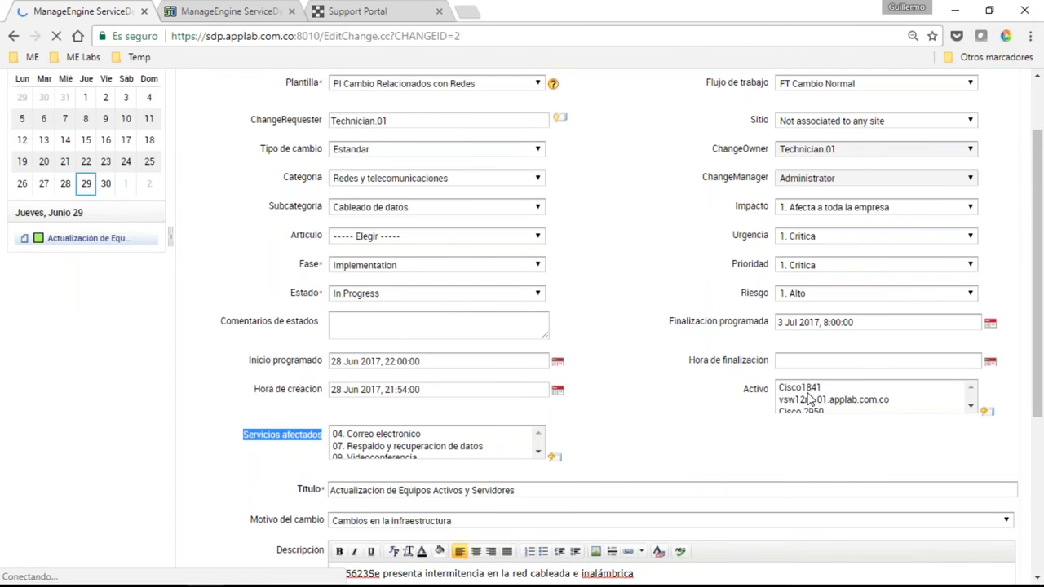
scroll(842, 492, "up", 1)
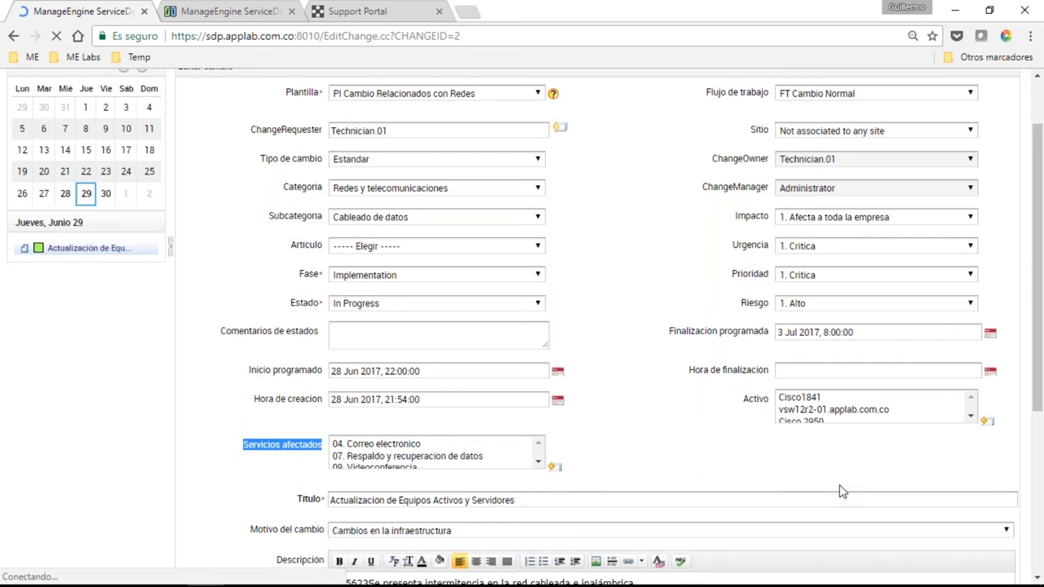
scroll(536, 393, "up", 1)
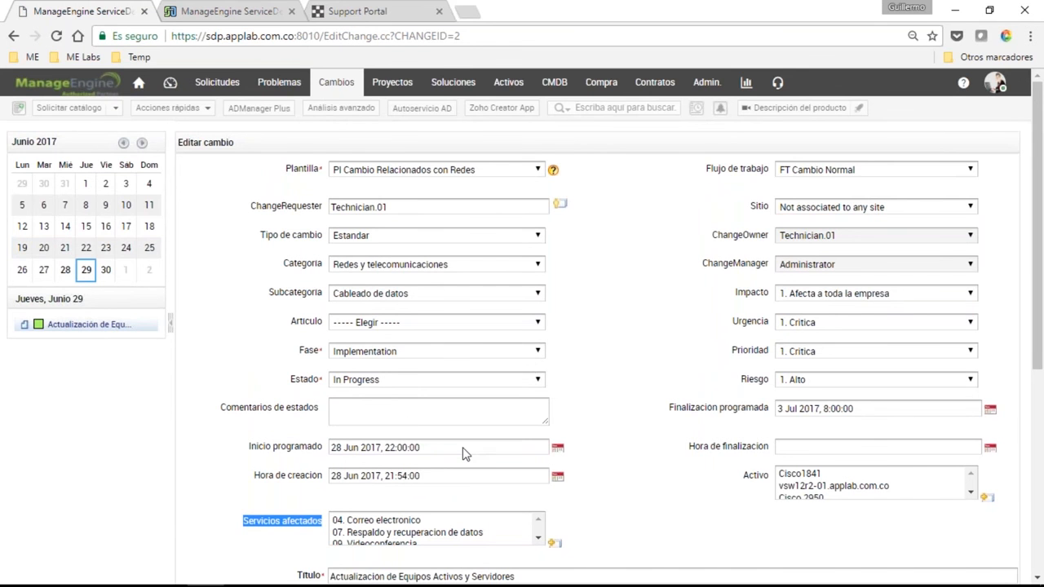
scroll(465, 442, "down", 1)
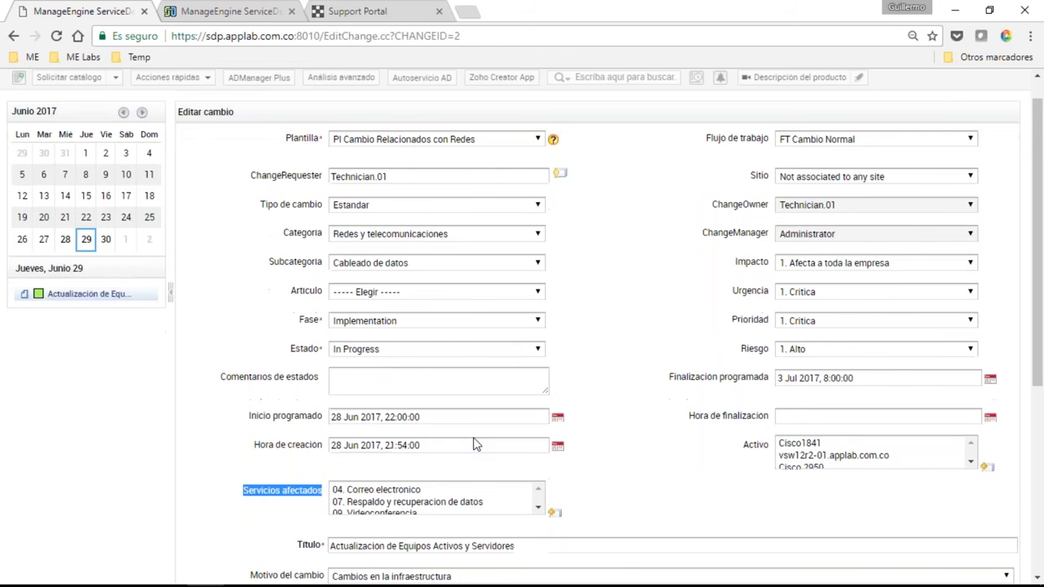
scroll(477, 445, "up", 1)
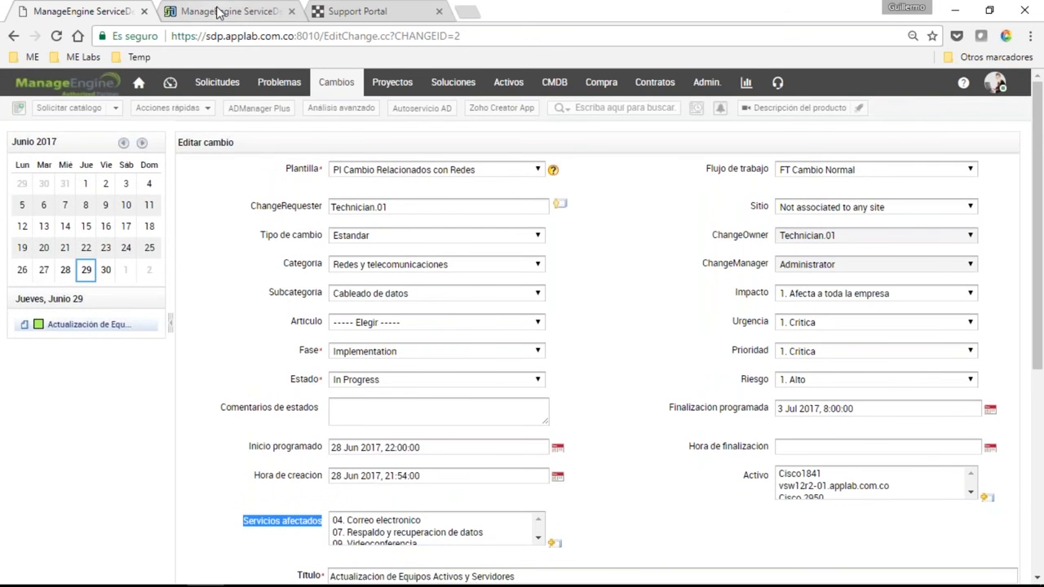
Return to the administration settings and open the list of change workflows
left_click(219, 10)
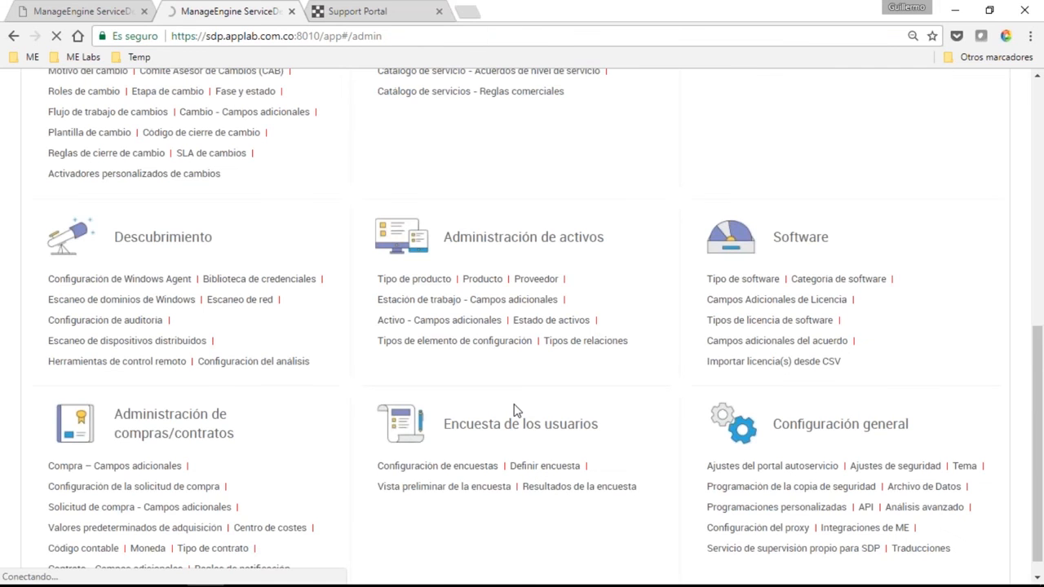
scroll(514, 410, "up", 1)
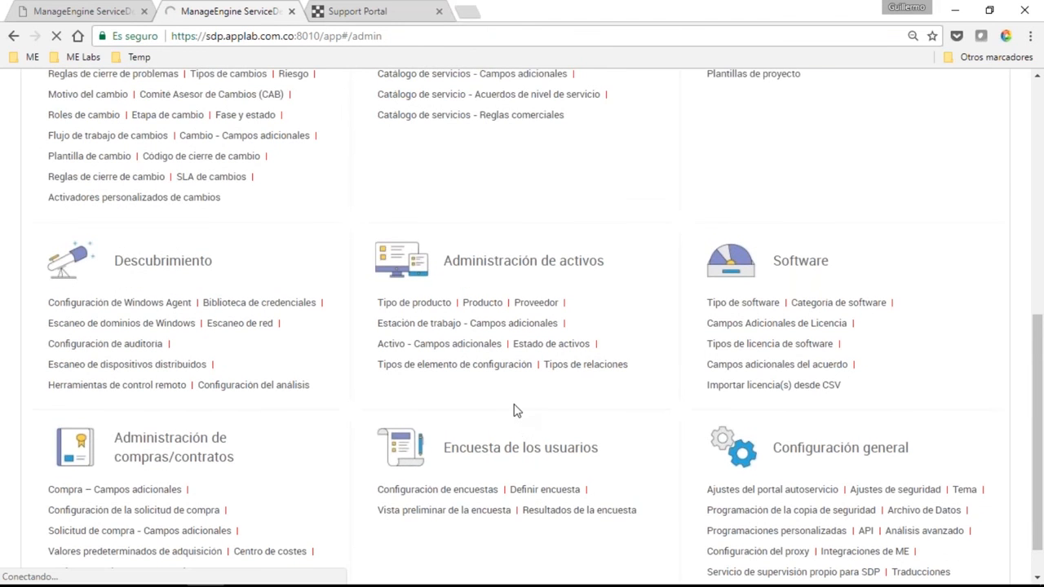
scroll(514, 410, "up", 3)
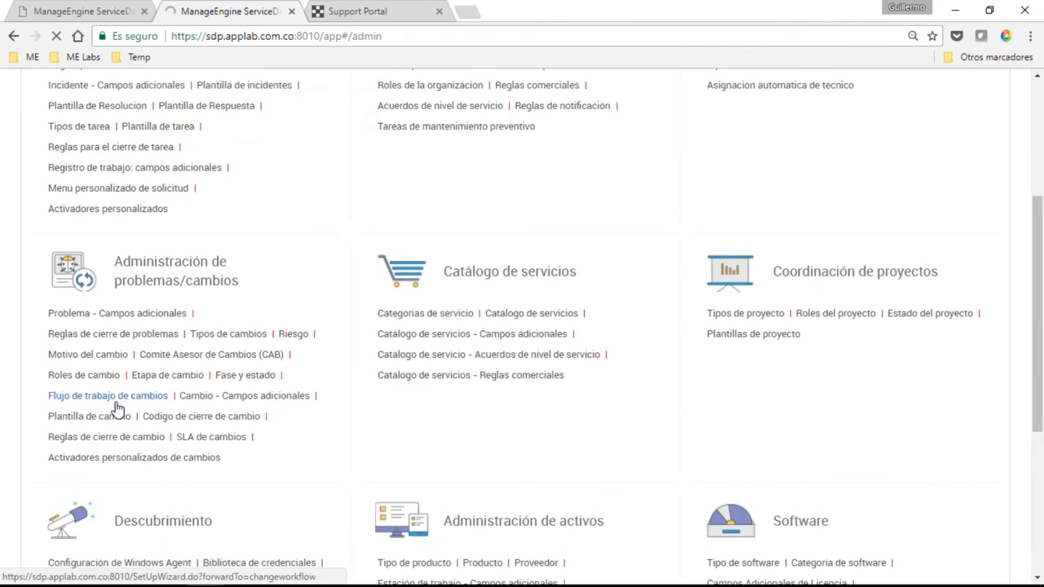
left_click(117, 399)
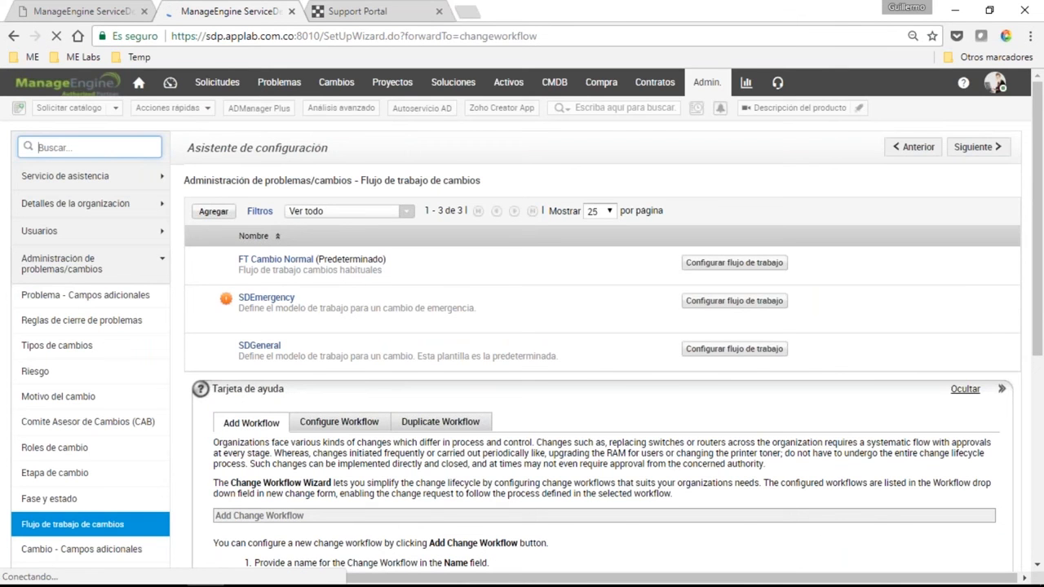
scroll(86, 453, "down", 1)
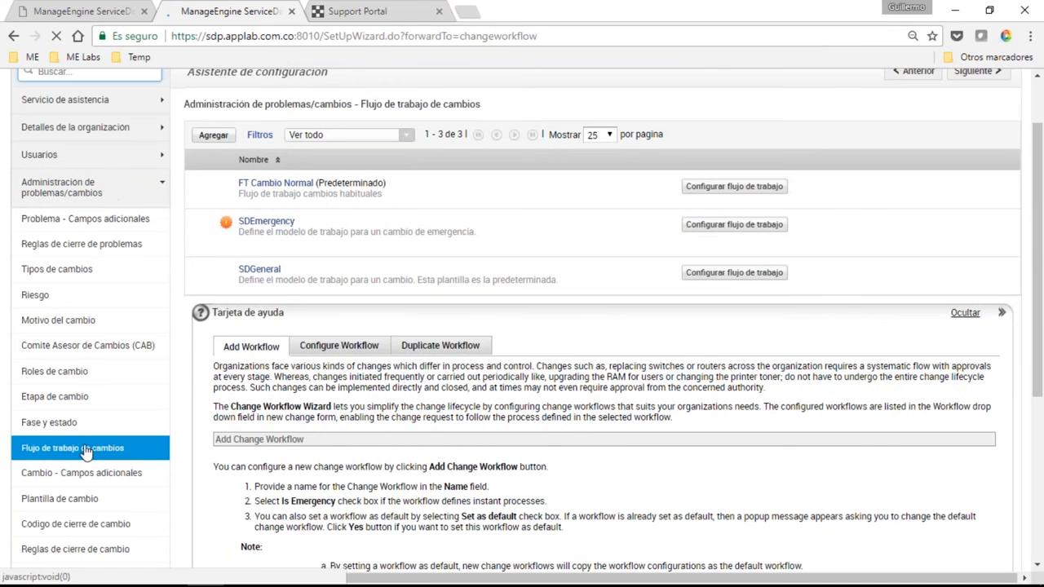
Open the FT Cambio Normal workflow's details and check its name, emergency and default options, and description
left_click(85, 454)
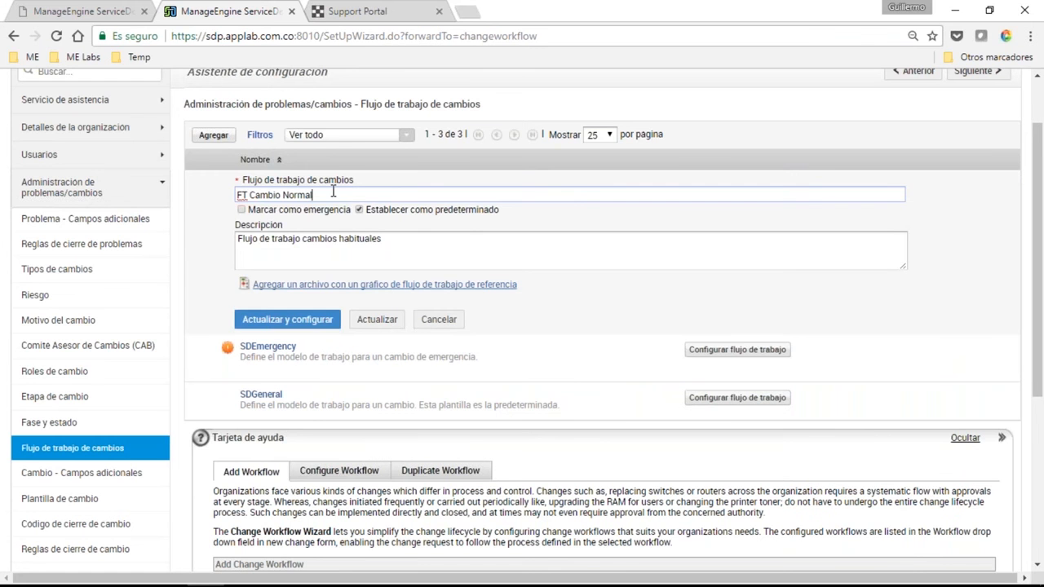
left_click_drag(333, 193, 237, 193)
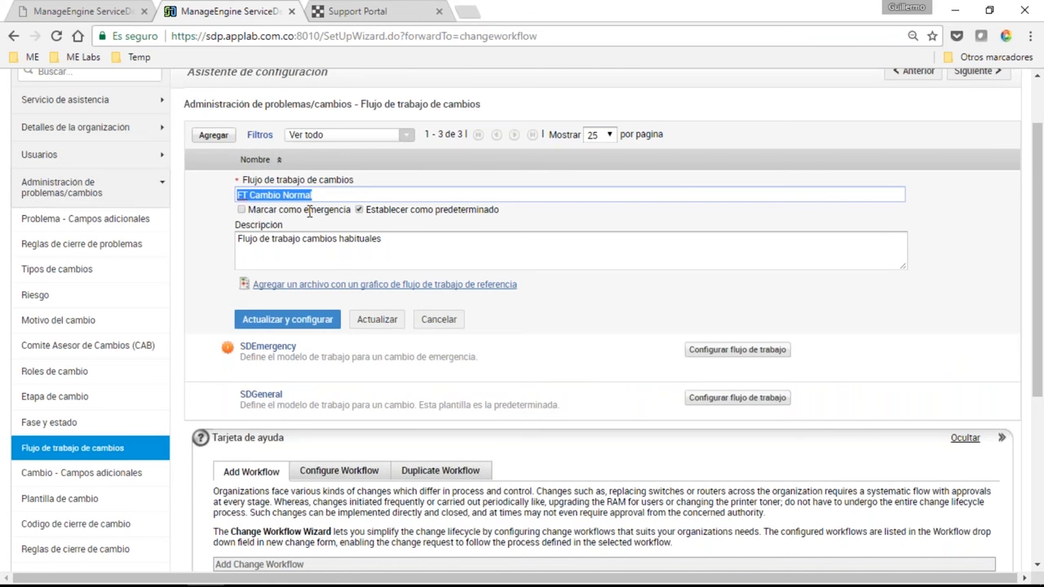
left_click(375, 198)
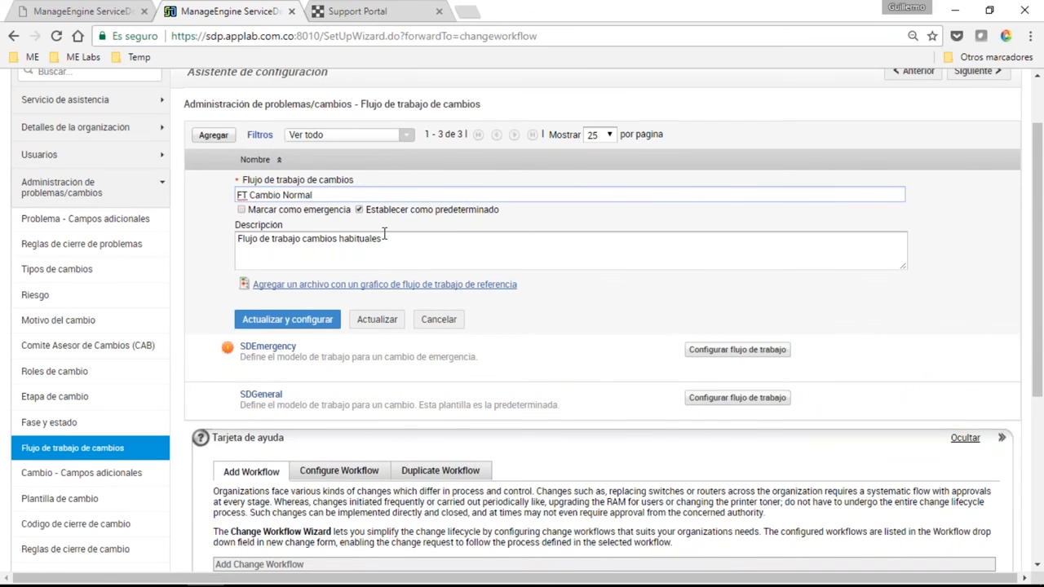
Return to the details of change request 'Actualización de Equipos Activos y Servidores', examine its stages, and switch back to the change workflow settings
left_click(384, 236)
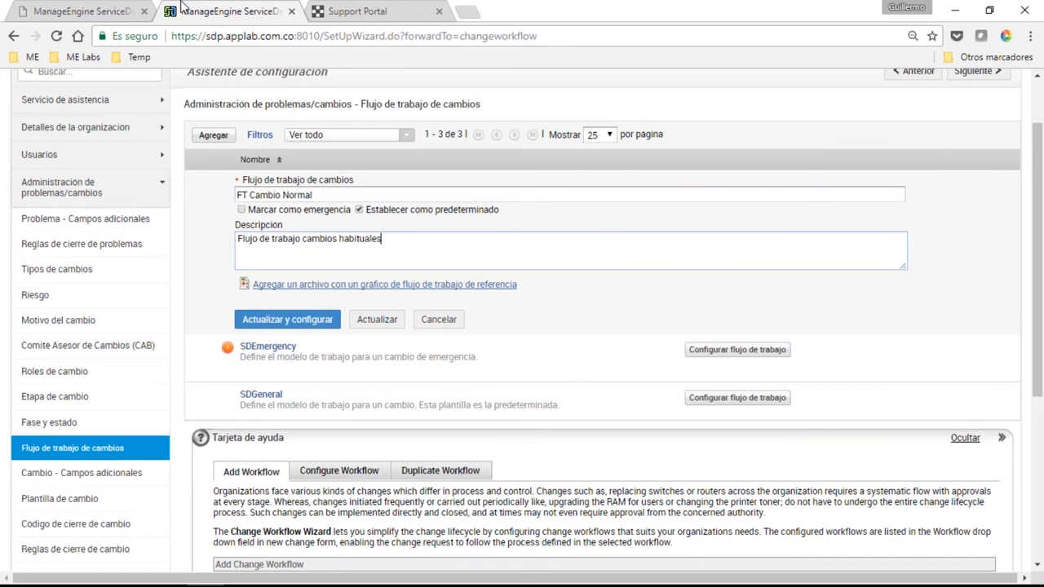
left_click(72, 15)
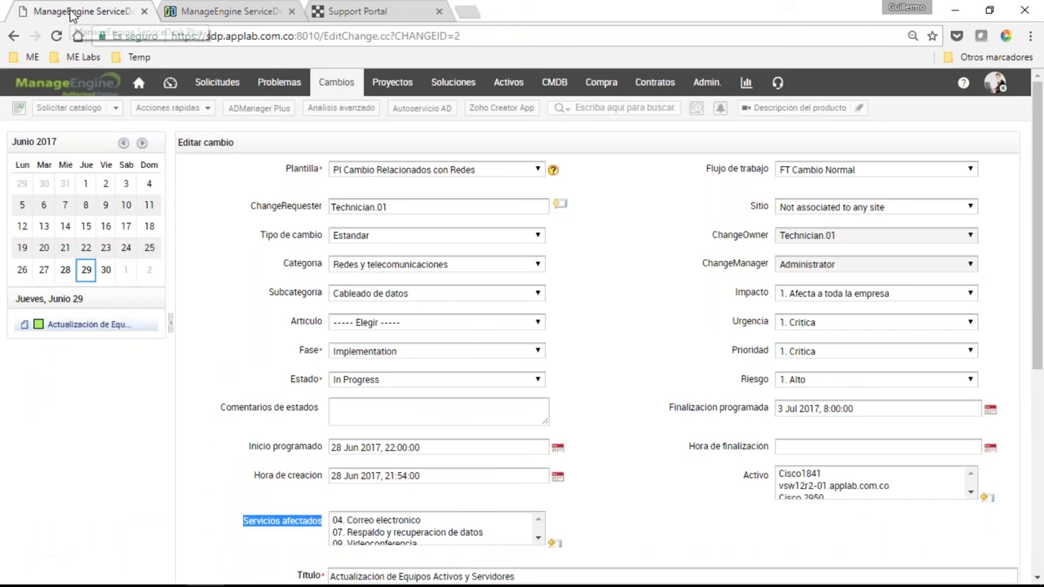
left_click(14, 37)
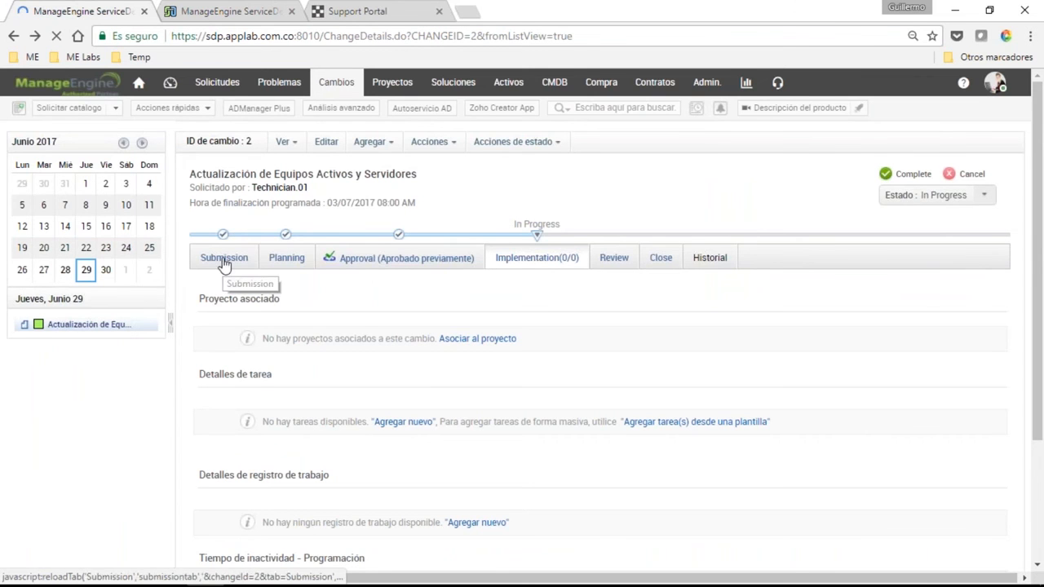
left_click(224, 10)
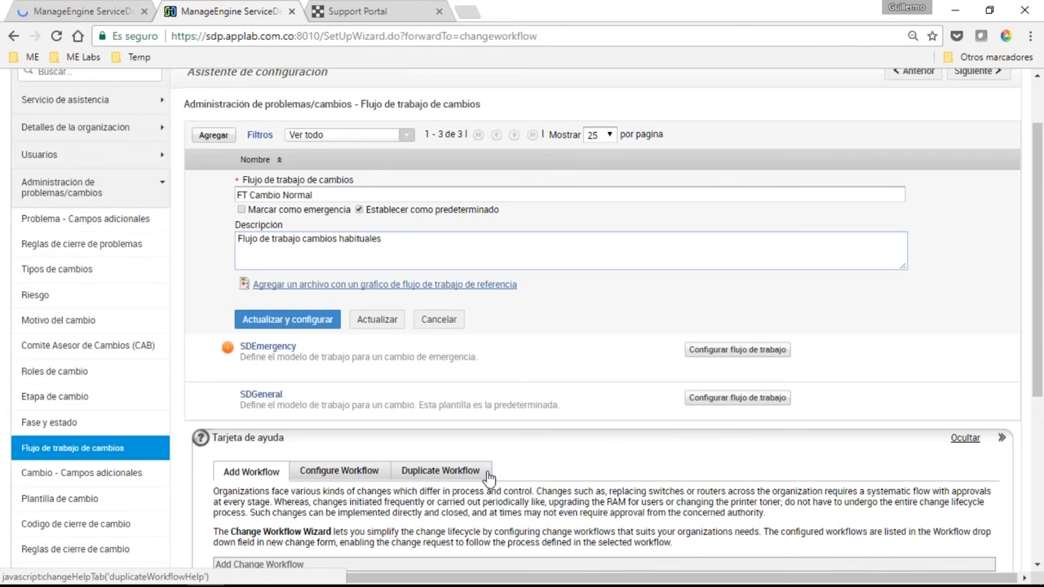
key("ctrl+shift+Tab")
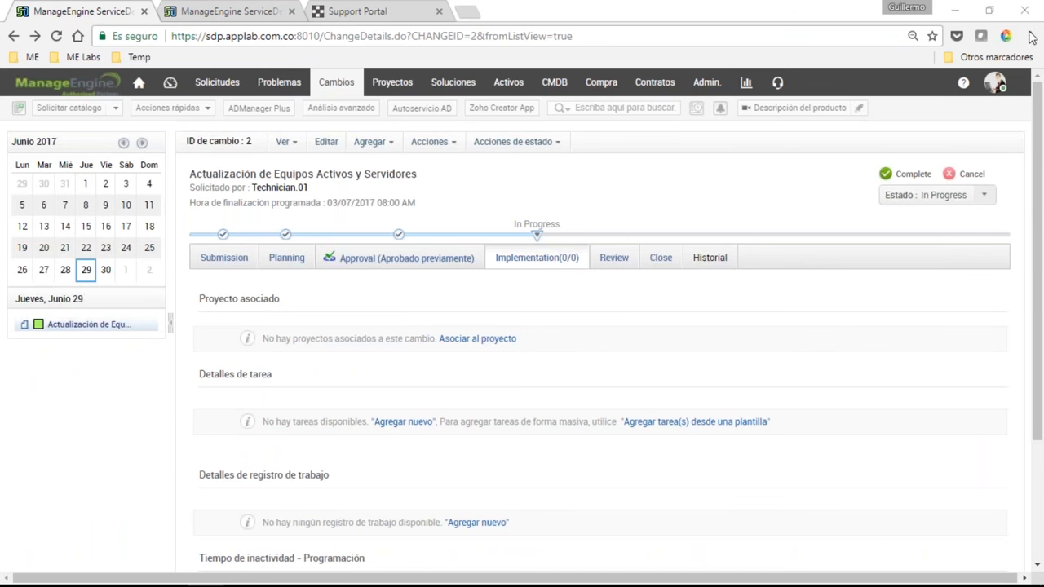
left_click(804, 46)
left_click(228, 11)
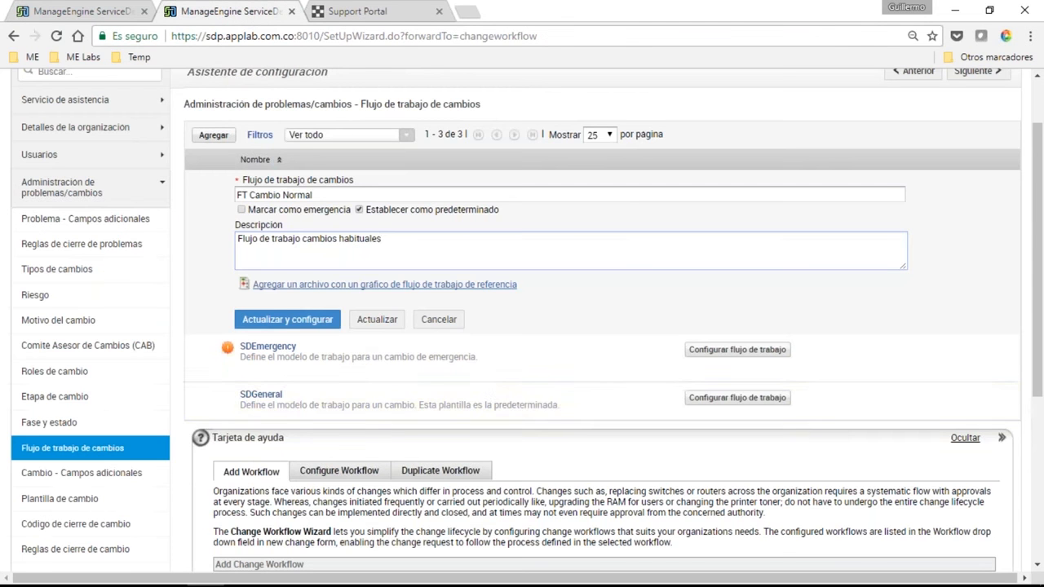
Open the FT Cambio Normal workflow's configuration and examine the Submission stage's actions, notified roles and target stages
left_click(728, 351)
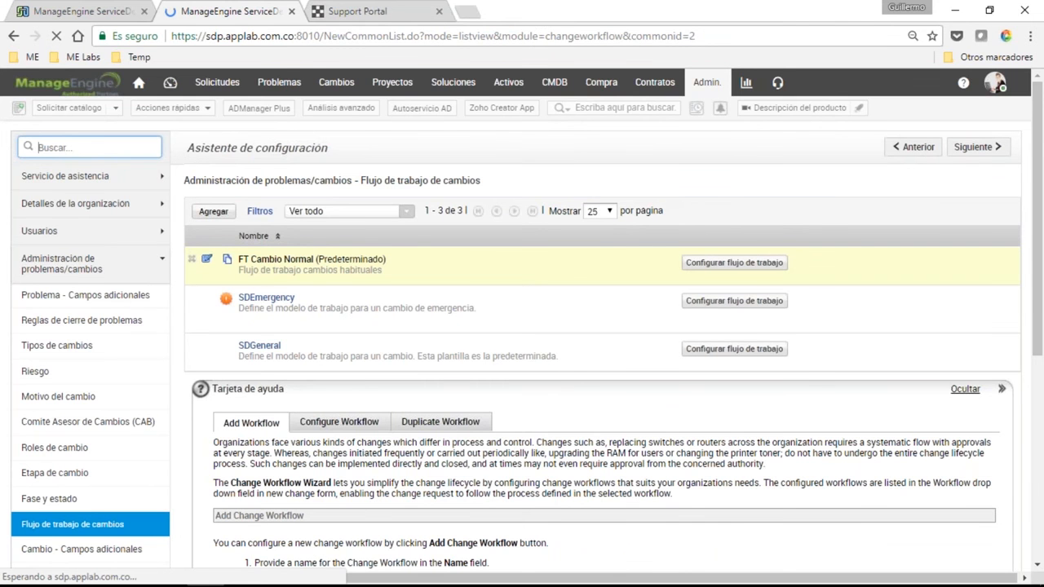
scroll(432, 382, "down", 2)
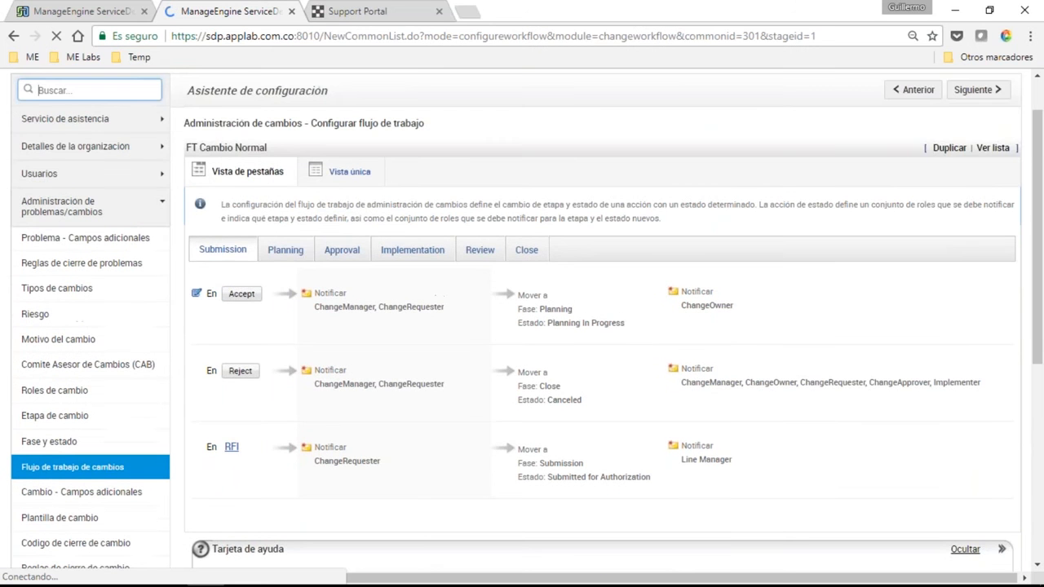
left_click_drag(517, 294, 573, 310)
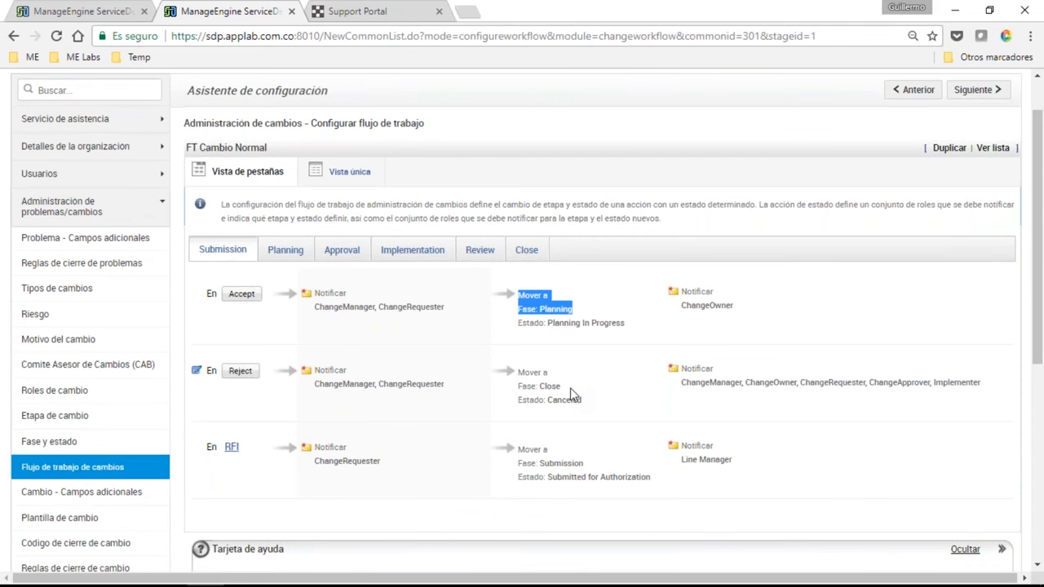
scroll(571, 388, "up", 1)
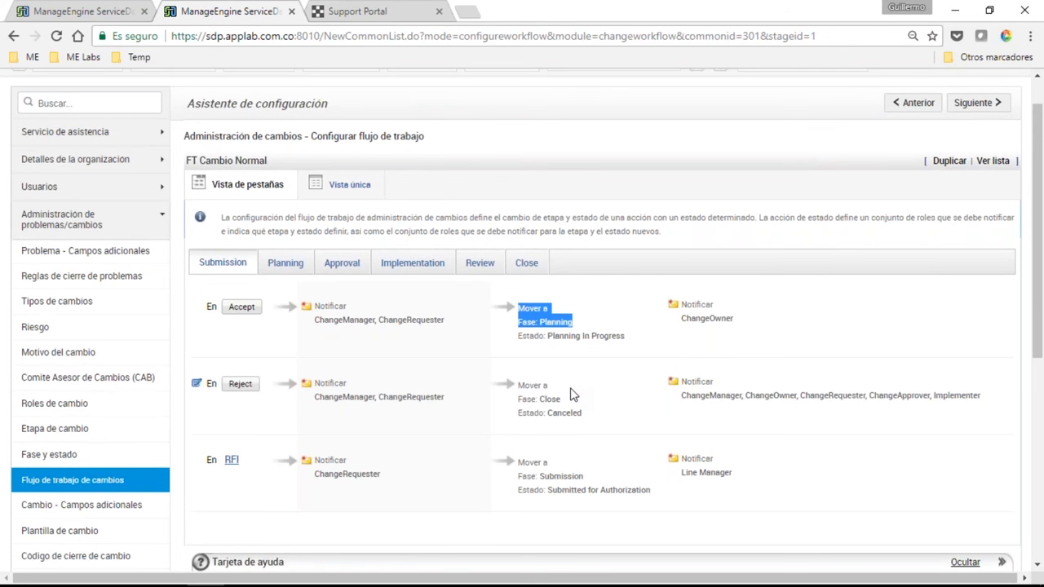
scroll(990, 209, "up", 3)
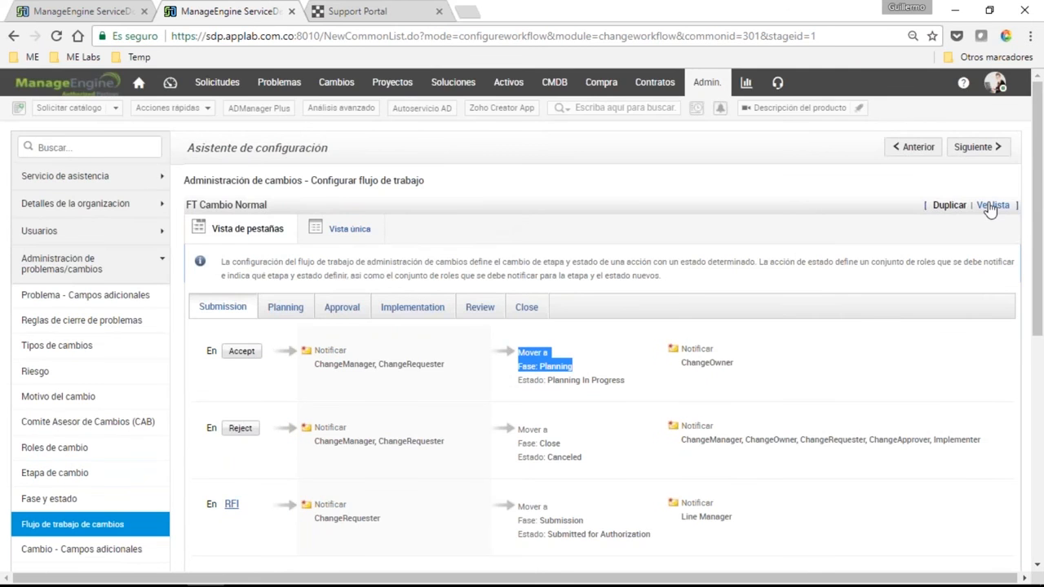
scroll(560, 272, "down", 2)
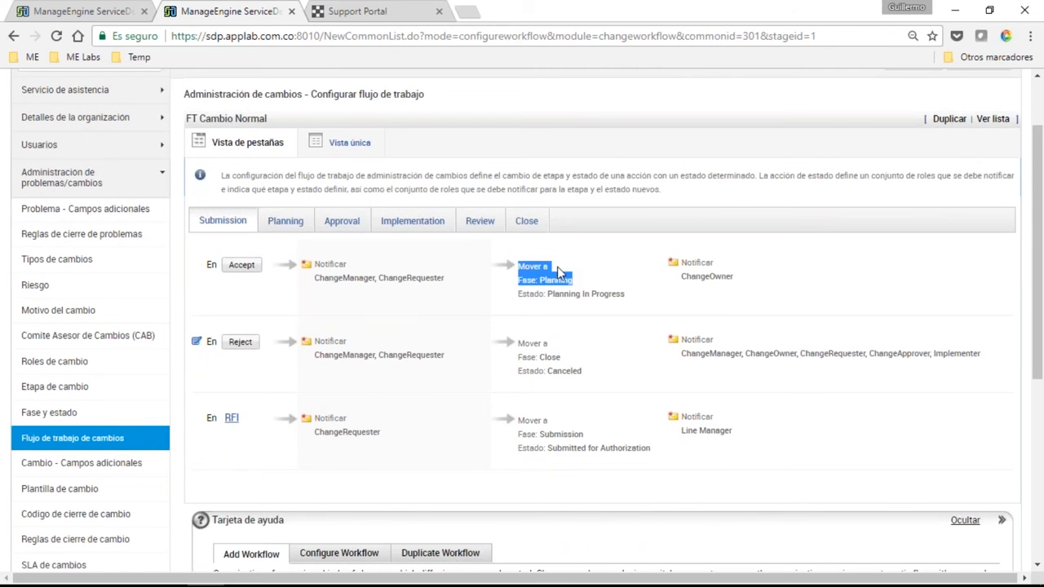
scroll(312, 412, "up", 1)
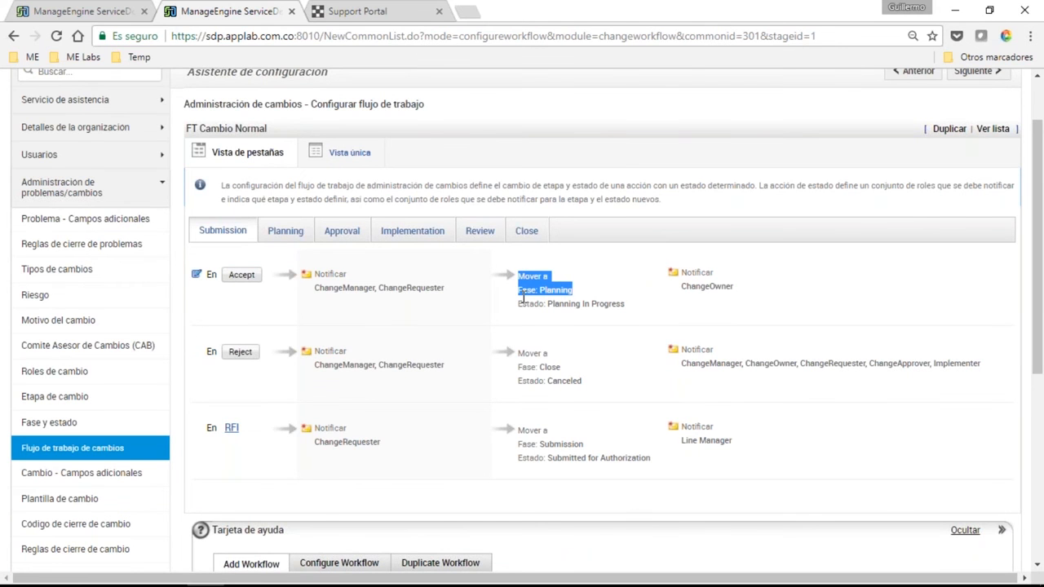
scroll(993, 216, "up", 1)
Examine the actions, notified roles and target stages of the Planning and Approval stages in the FT Cambio Normal workflow
left_click(992, 206)
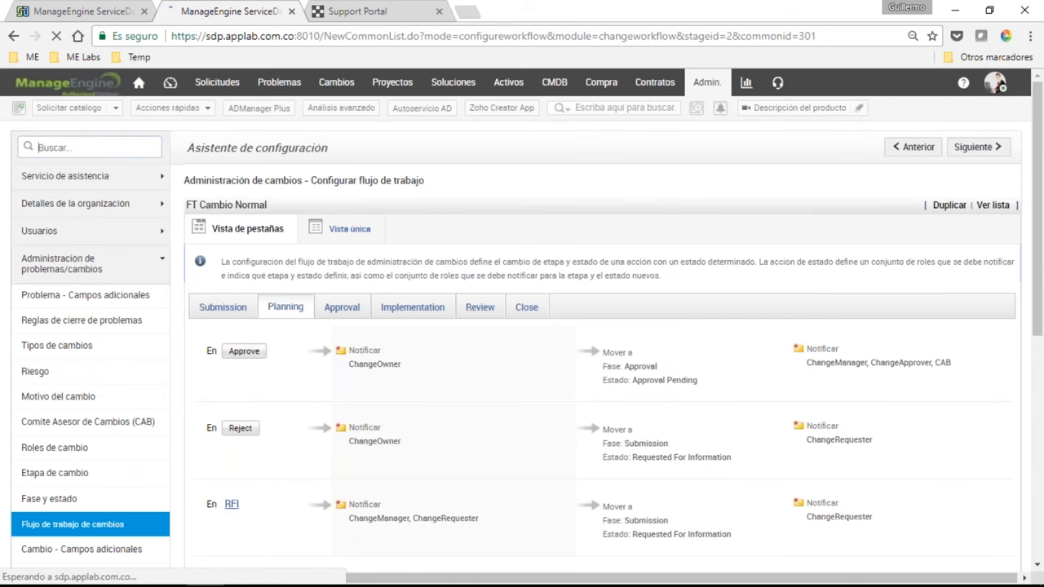
scroll(352, 268, "down", 3)
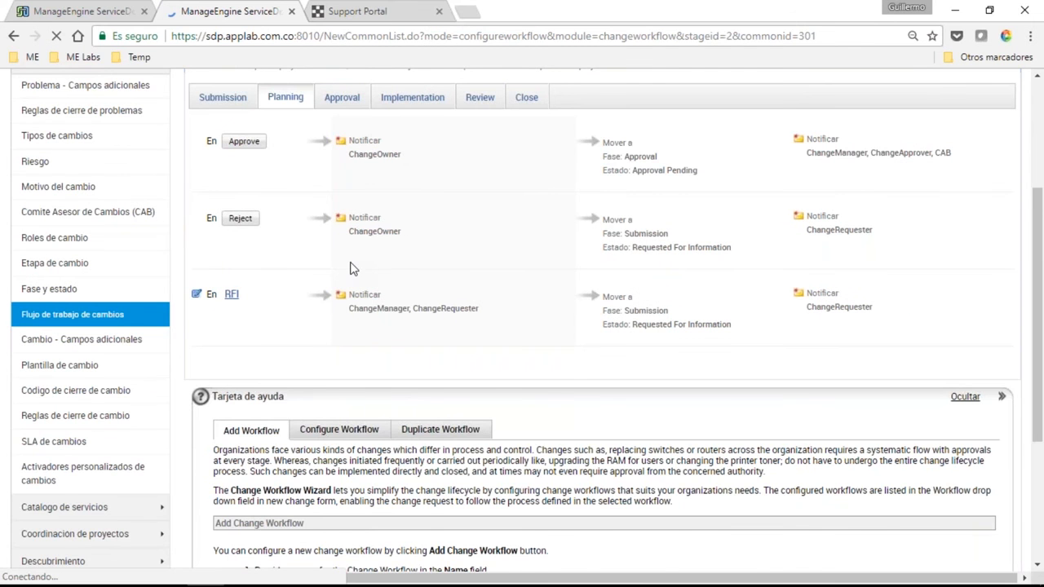
scroll(347, 228, "up", 1)
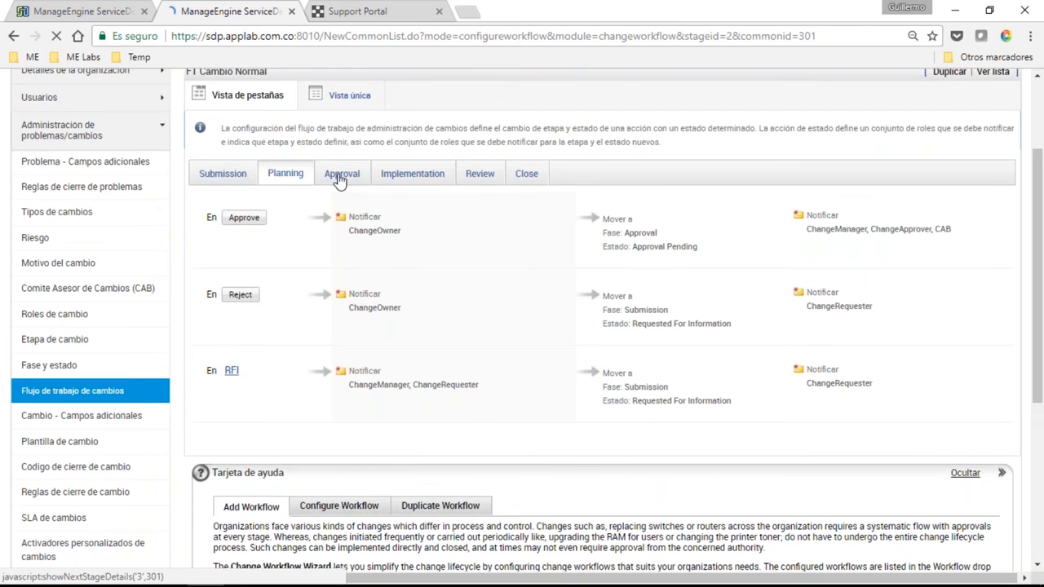
left_click(340, 180)
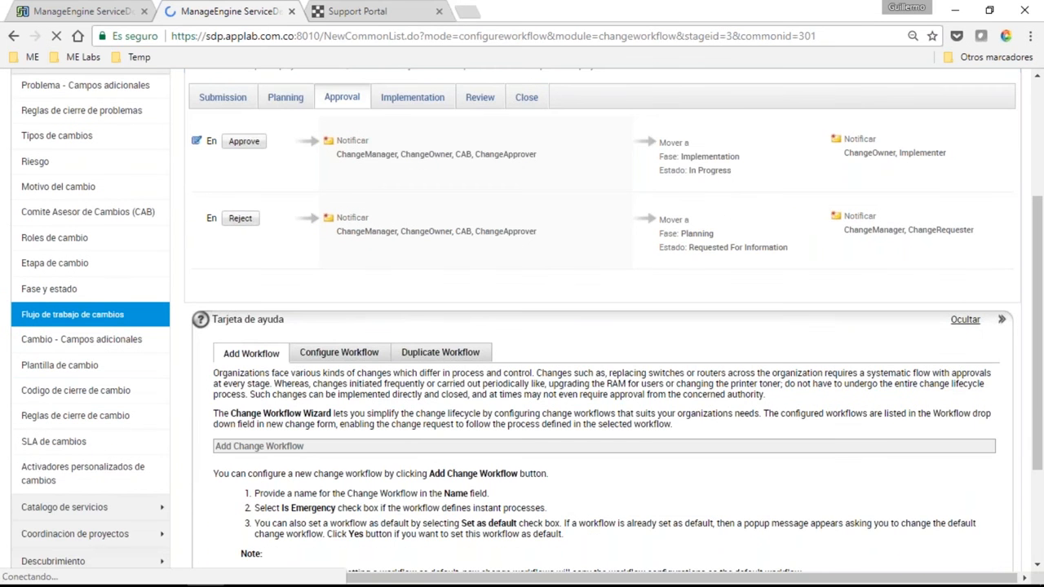
Open the SDEmergency workflow's configuration and inspect the target stage and status options of the Submission stage's Accept action without saving
left_click(990, 205)
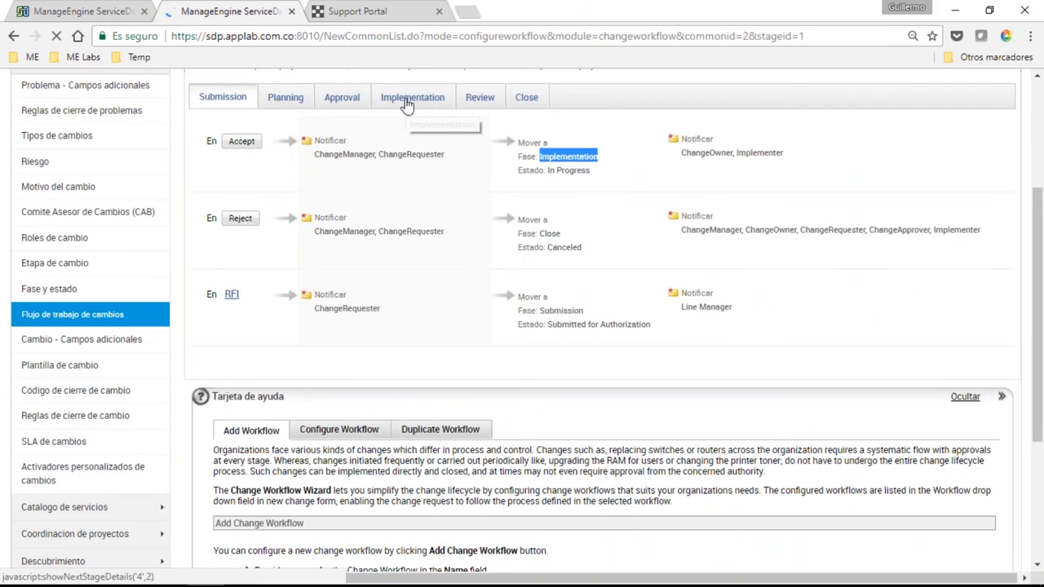
left_click(407, 101)
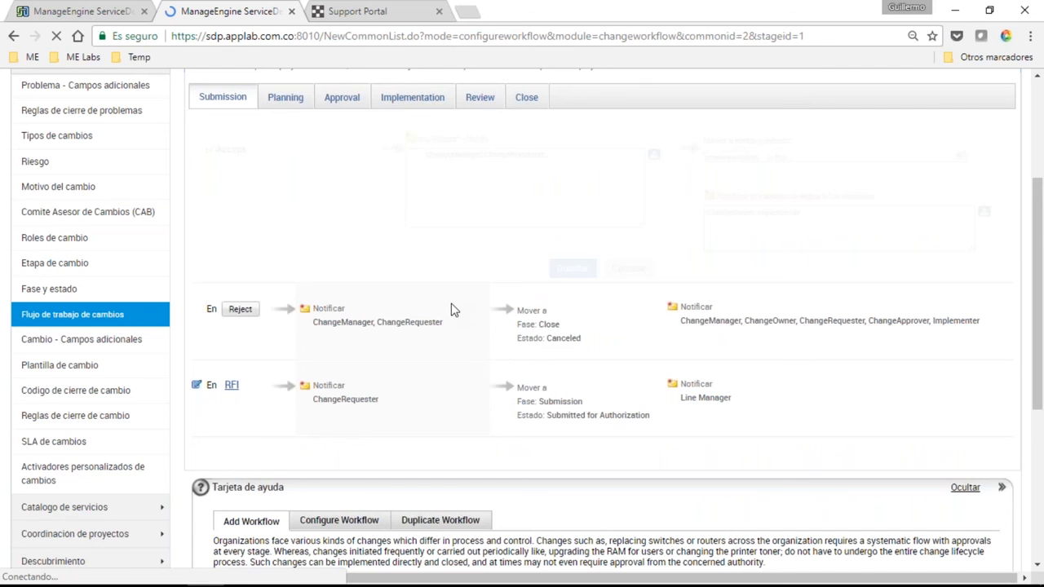
left_click(958, 155)
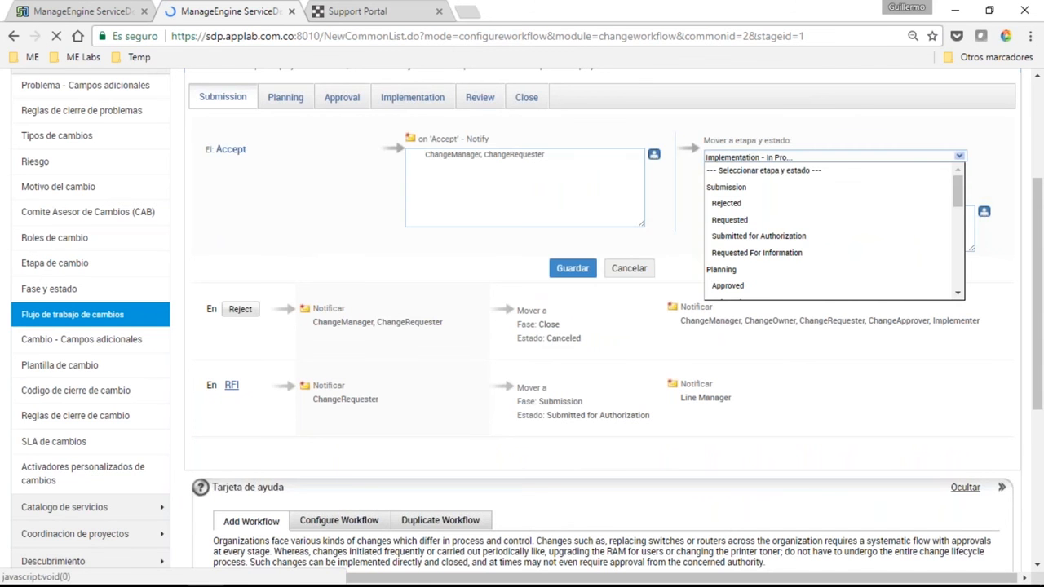
scroll(750, 238, "down", 1)
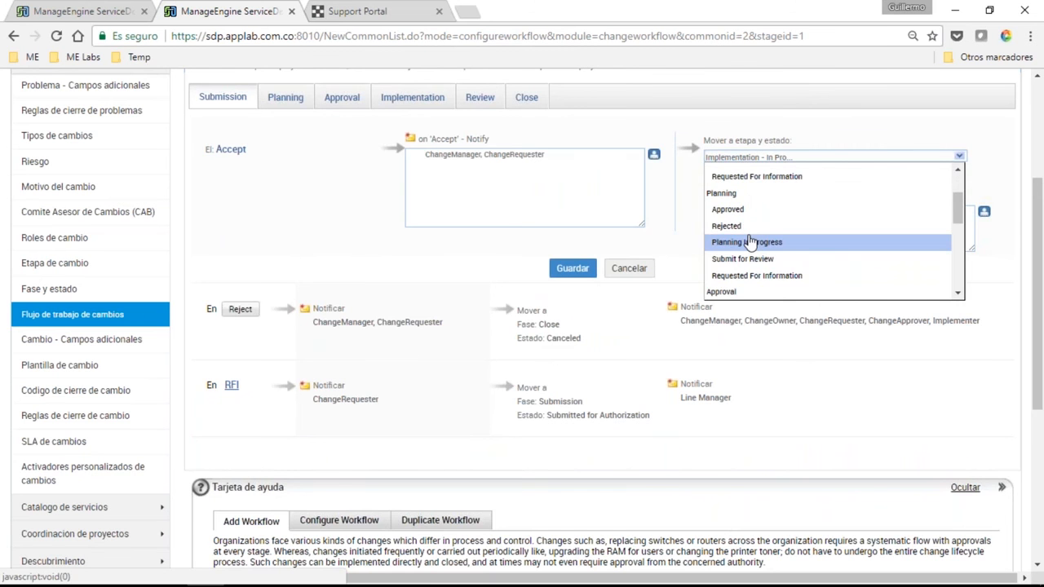
left_click(630, 268)
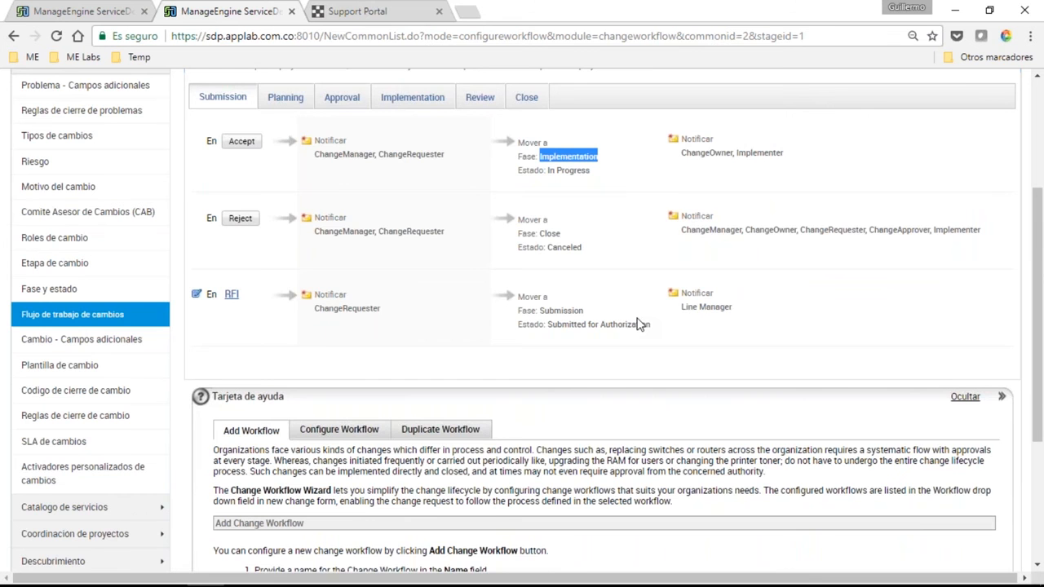
Open the PI Cambio Relacionados con Redes change template for editing and check its workflow choices, keeping FT Cambio Normal selected
scroll(640, 325, "up", 1)
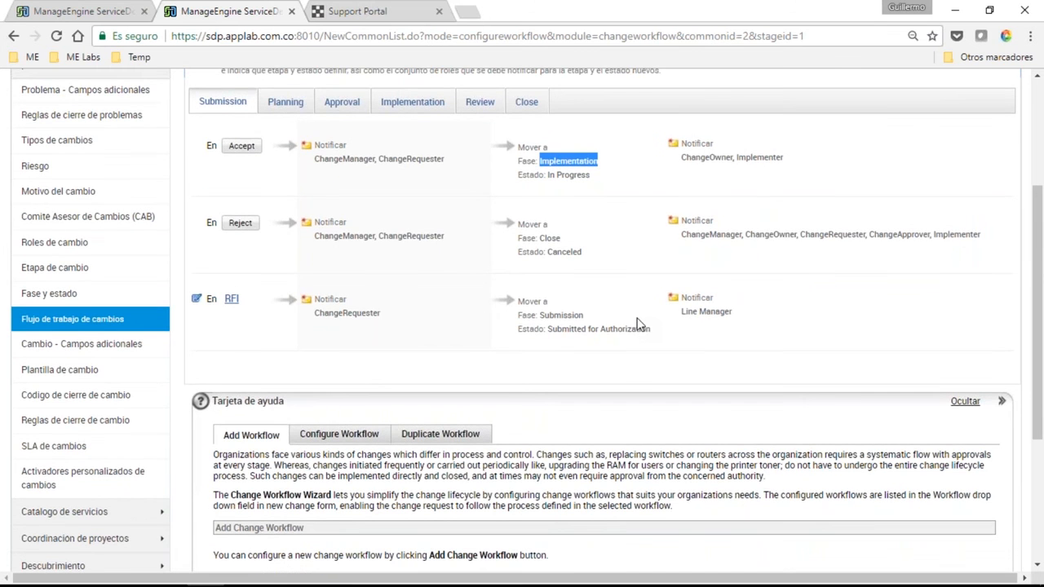
left_click(140, 376)
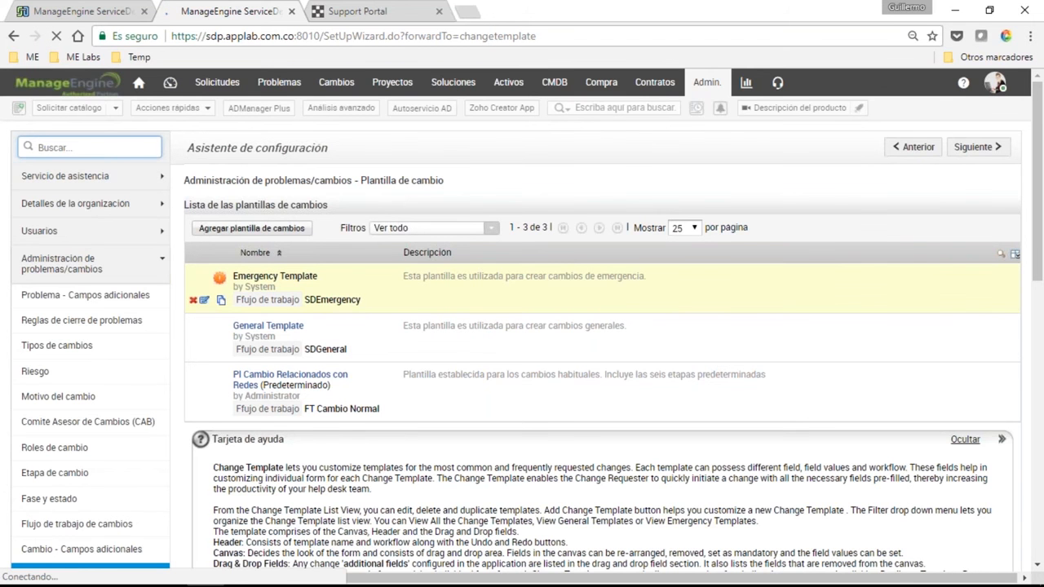
left_click(641, 231)
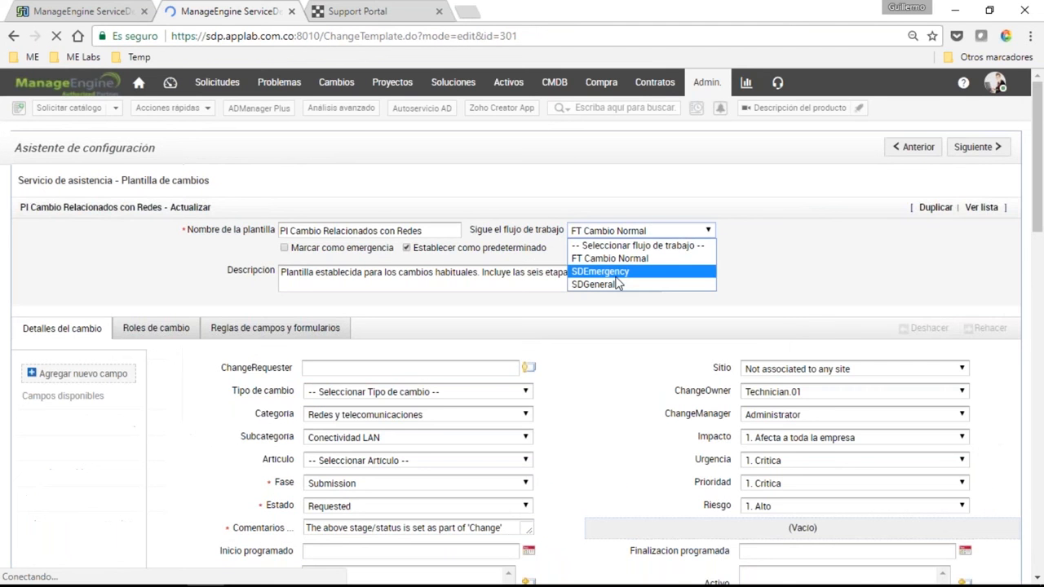
left_click(435, 188)
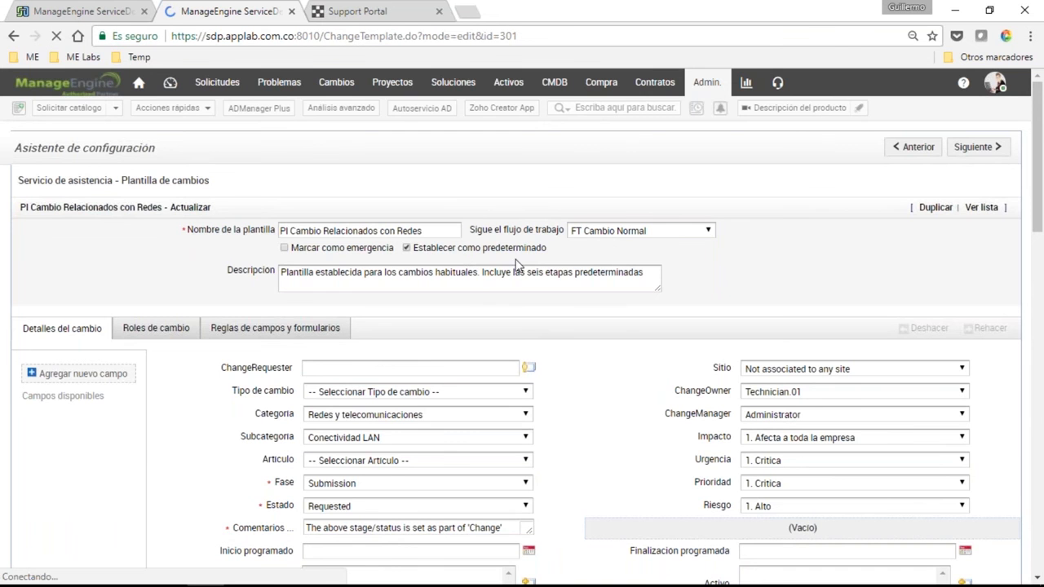
left_click(665, 231)
left_click(610, 259)
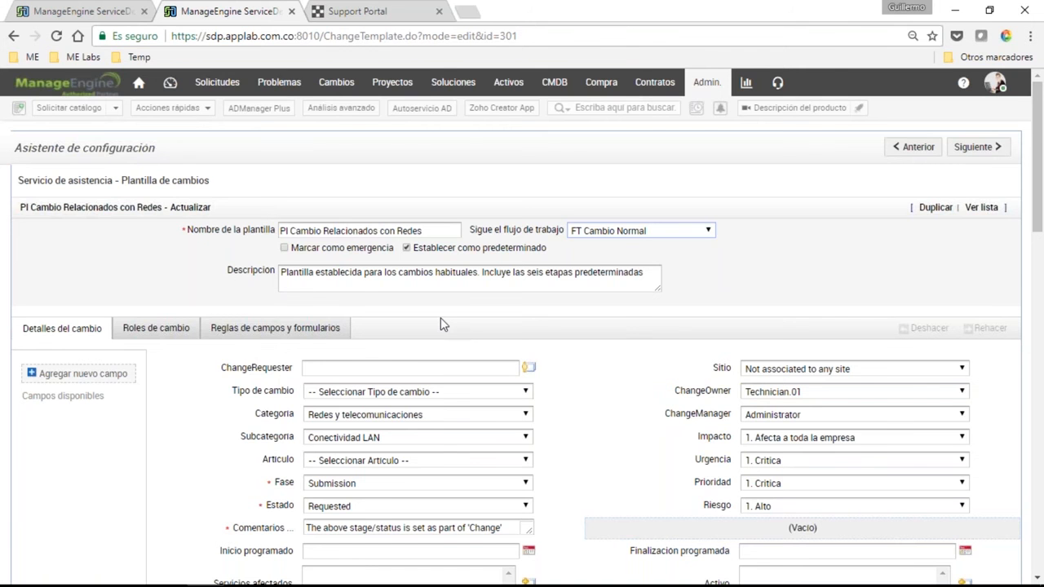
Examine the template's change detail fields, including category, stage, status, impact, schedule, affected services, assets and description
scroll(440, 324, "down", 3)
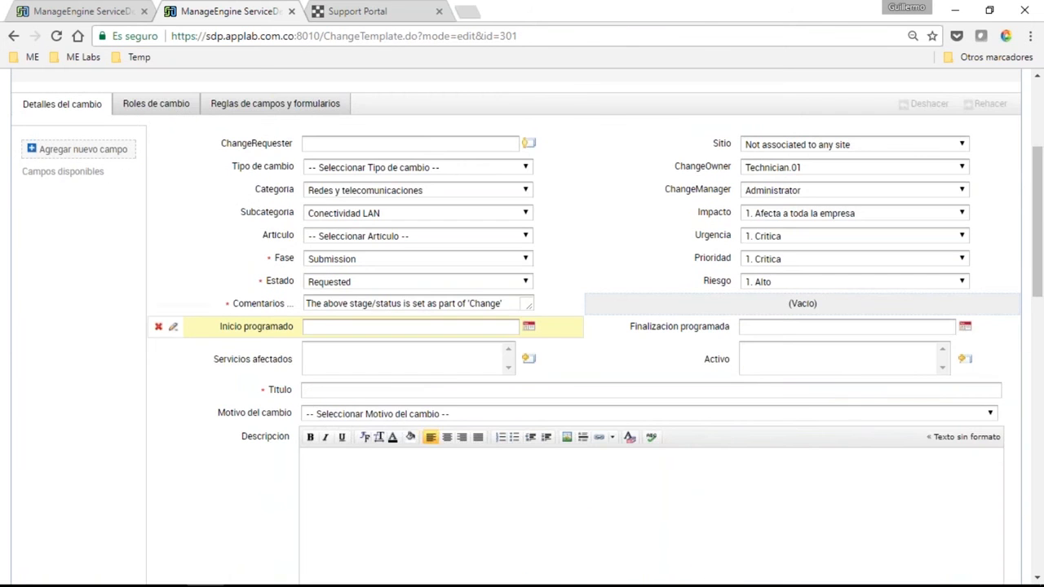
scroll(440, 314, "up", 1)
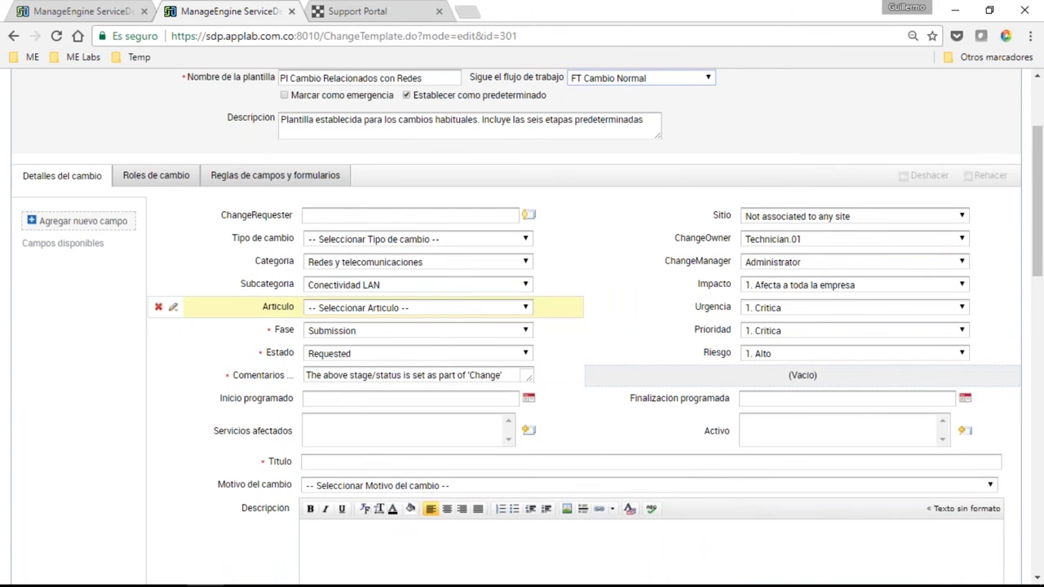
scroll(367, 143, "down", 1)
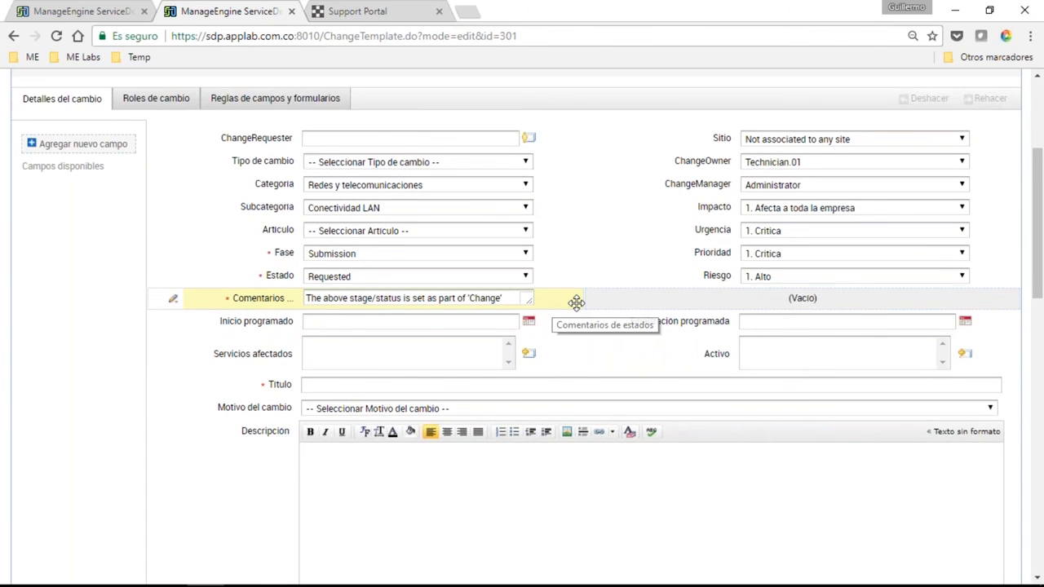
scroll(575, 303, "down", 1)
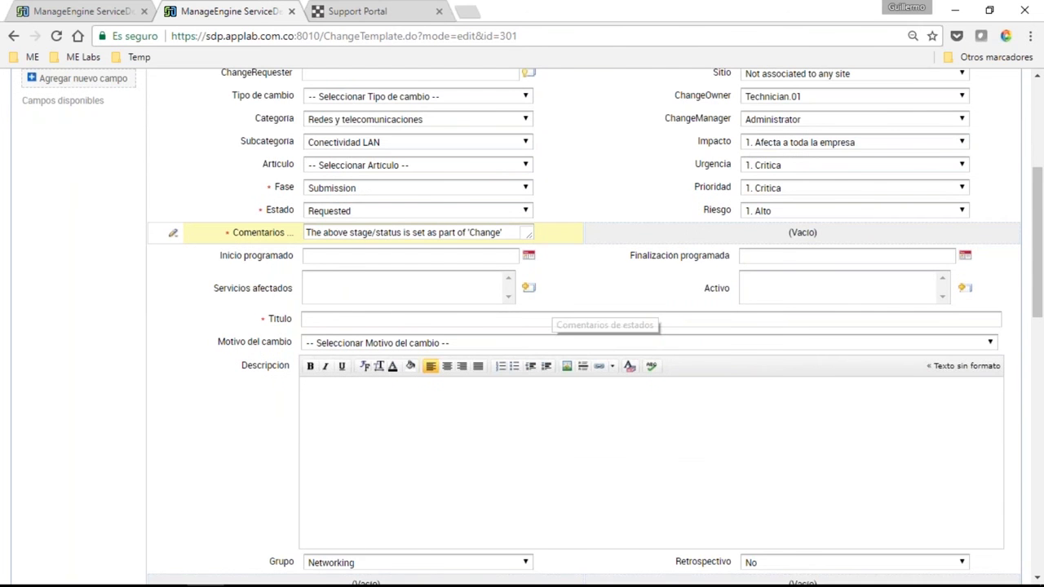
Open the template's change roles and examine the users assigned as ChangeApprover, Line Manager, Implementer and Reviewer
scroll(576, 302, "down", 2)
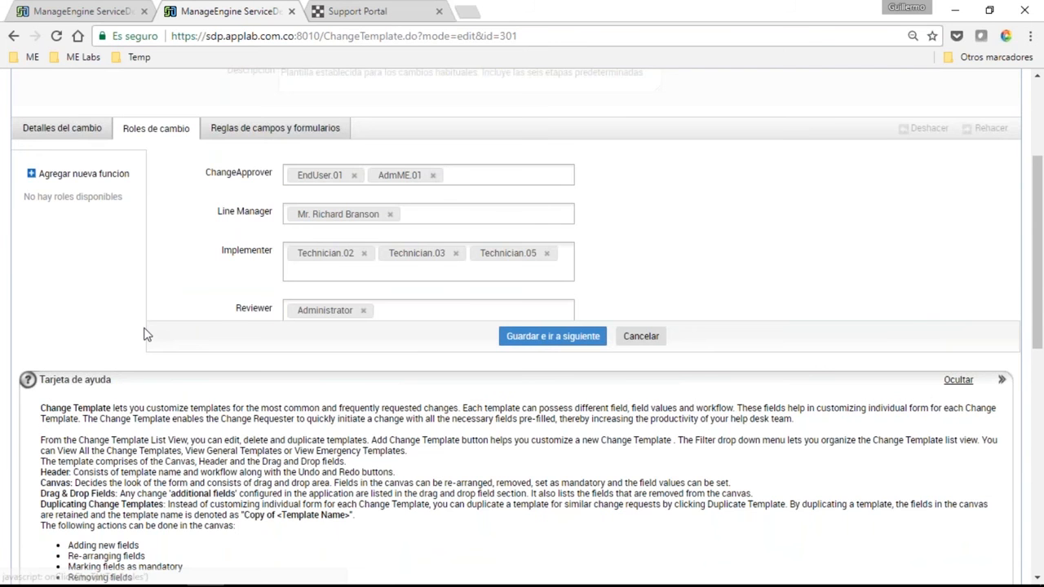
scroll(145, 334, "up", 1)
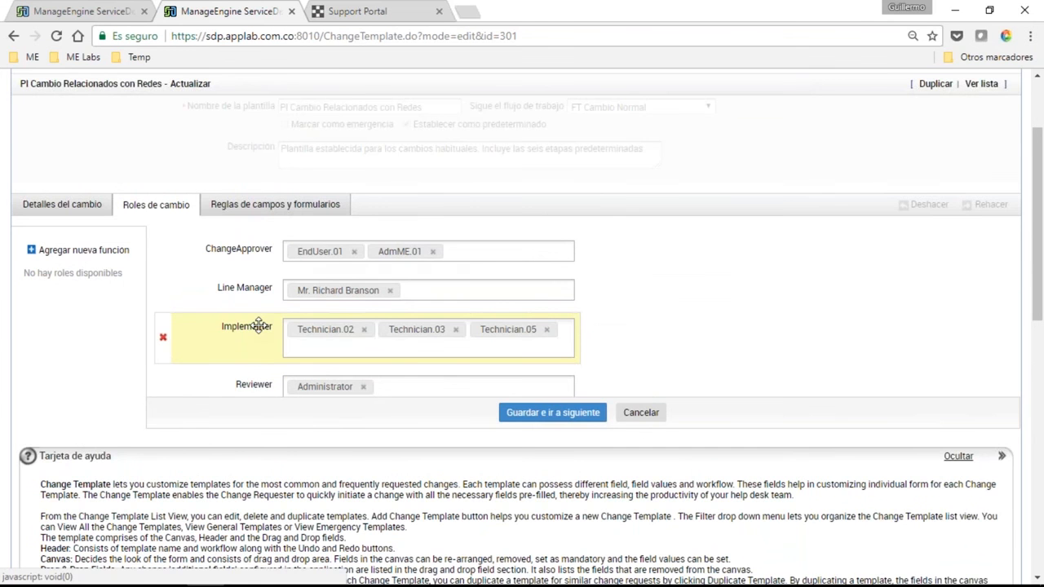
scroll(244, 326, "up", 2)
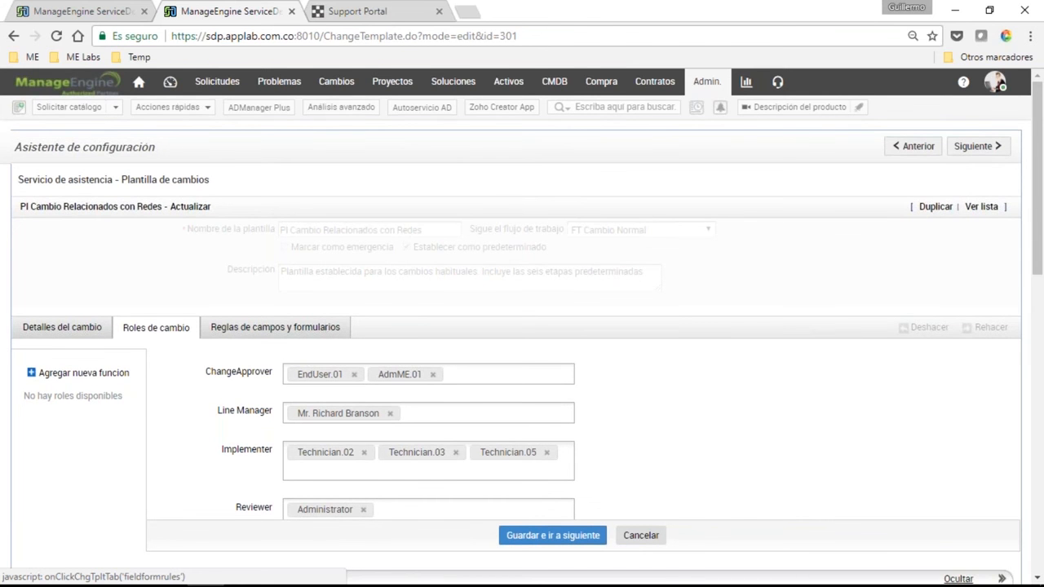
scroll(275, 327, "down", 2)
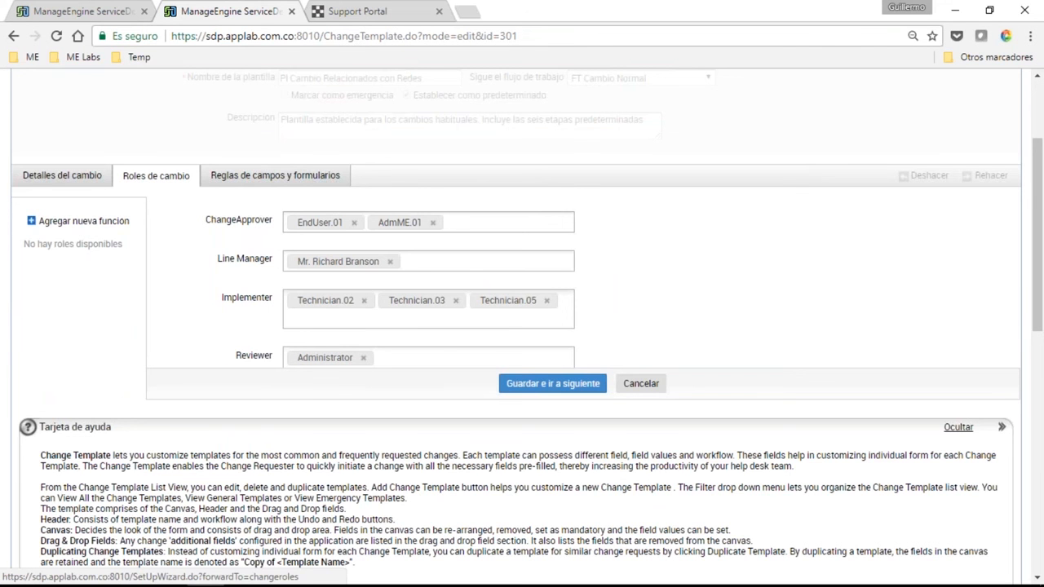
Open the template's field and form rules and inspect the Ocultar campos rule's conditions and available actions, keeping Disable Fields selected
left_click(275, 176)
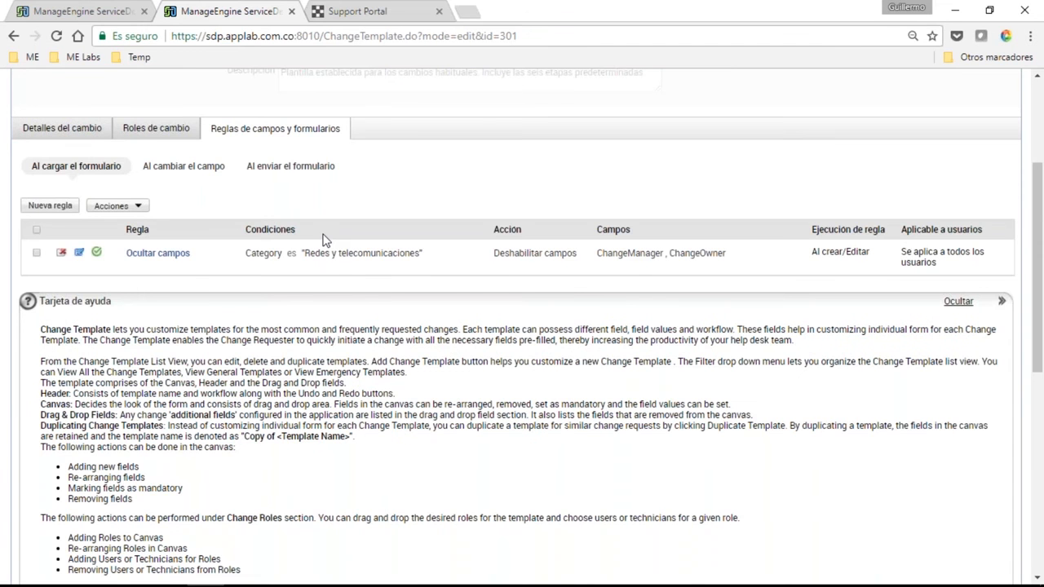
scroll(324, 238, "up", 3)
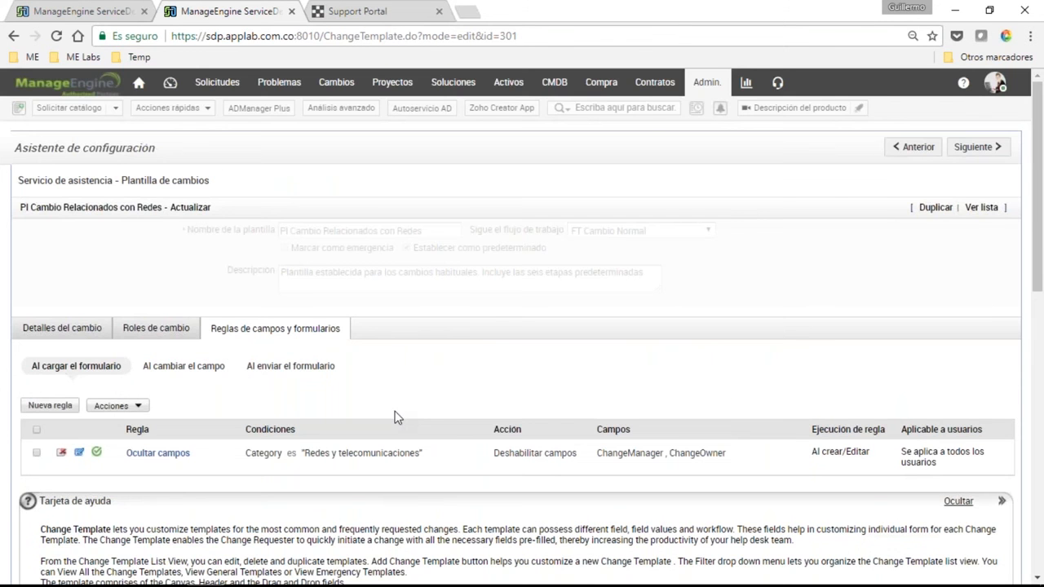
scroll(395, 417, "down", 2)
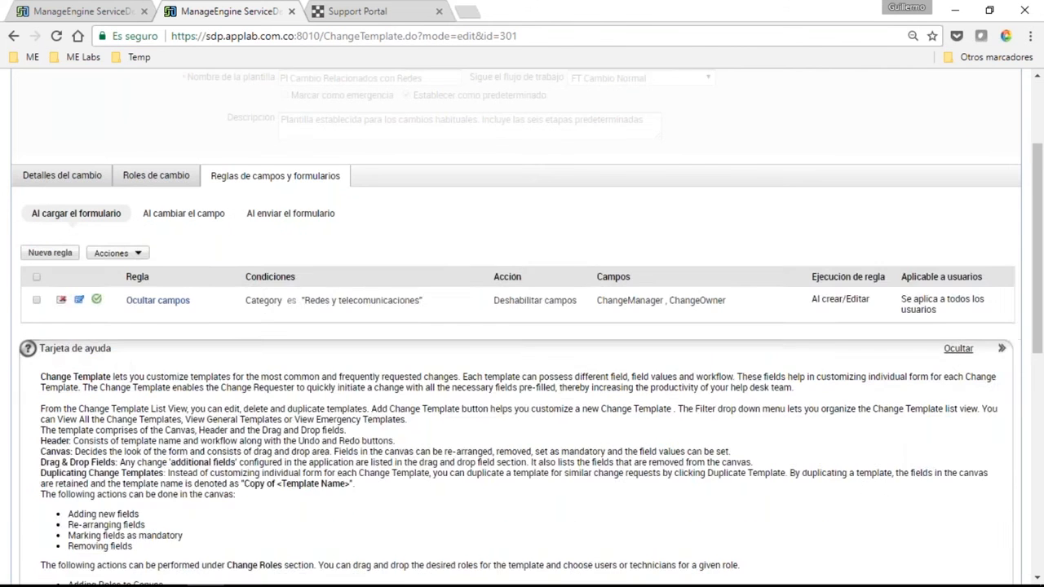
left_click(157, 300)
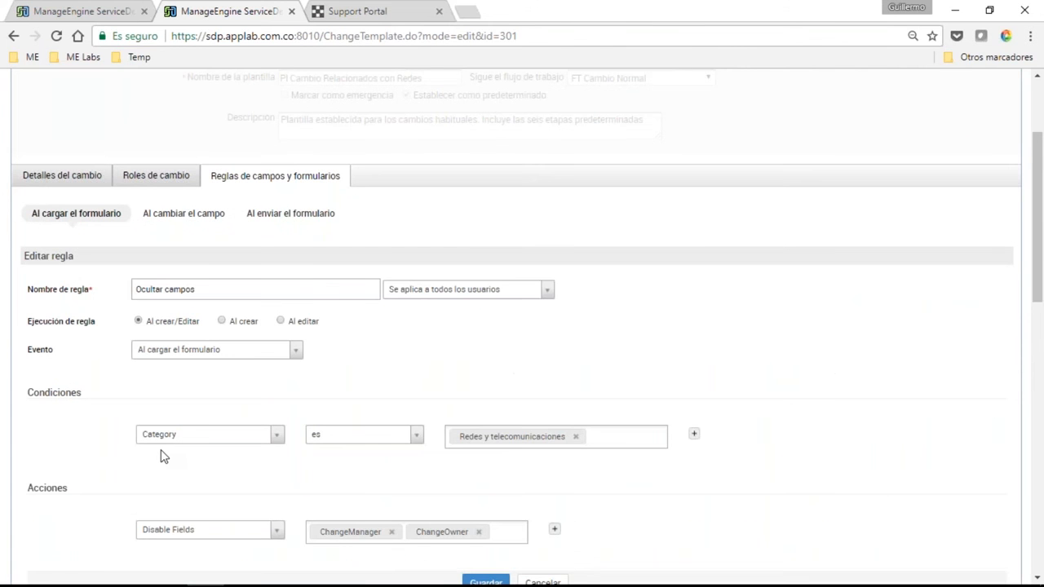
scroll(301, 461, "down", 1)
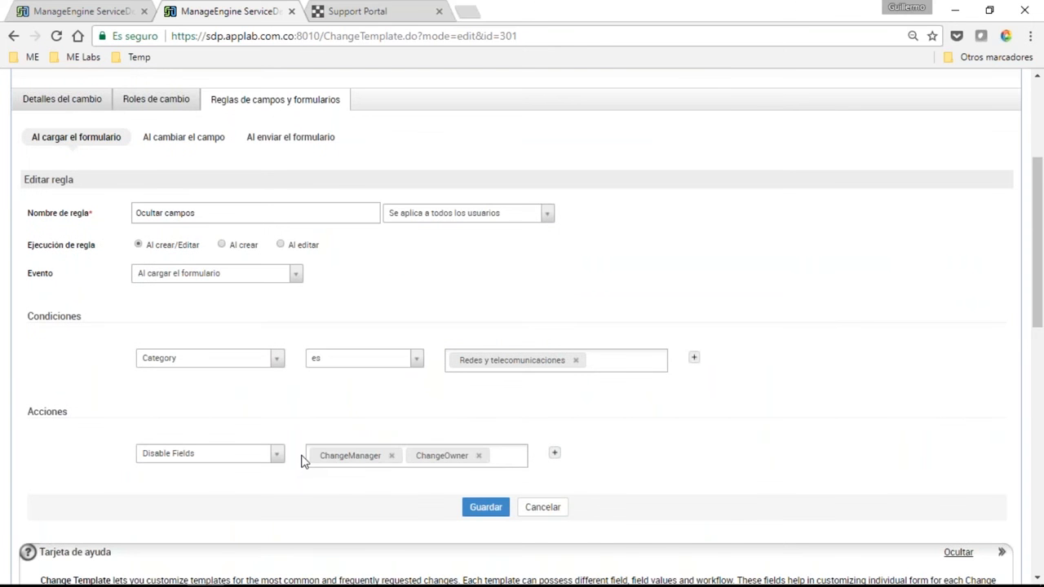
scroll(301, 461, "down", 1)
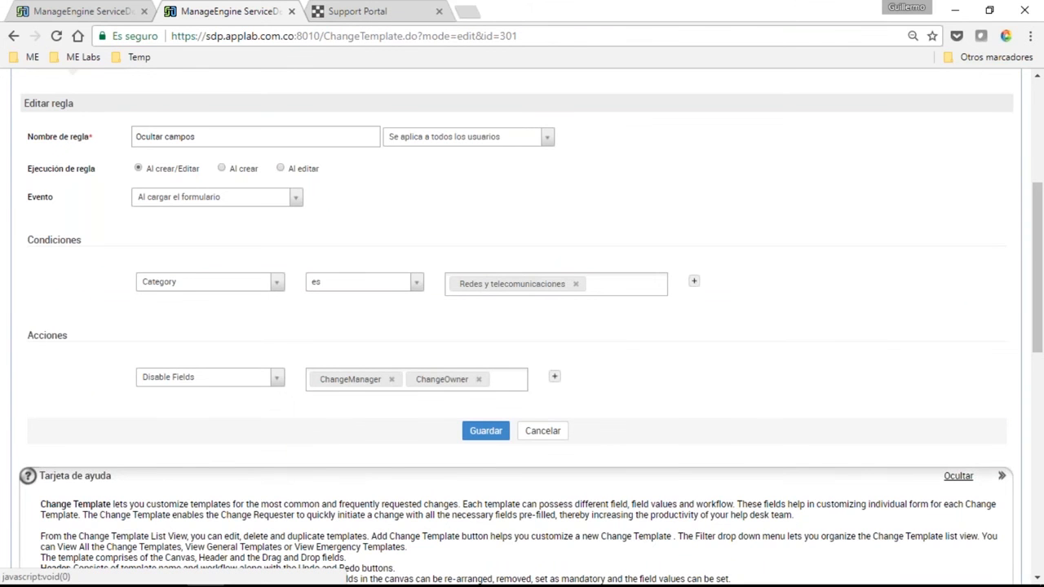
left_click(209, 377)
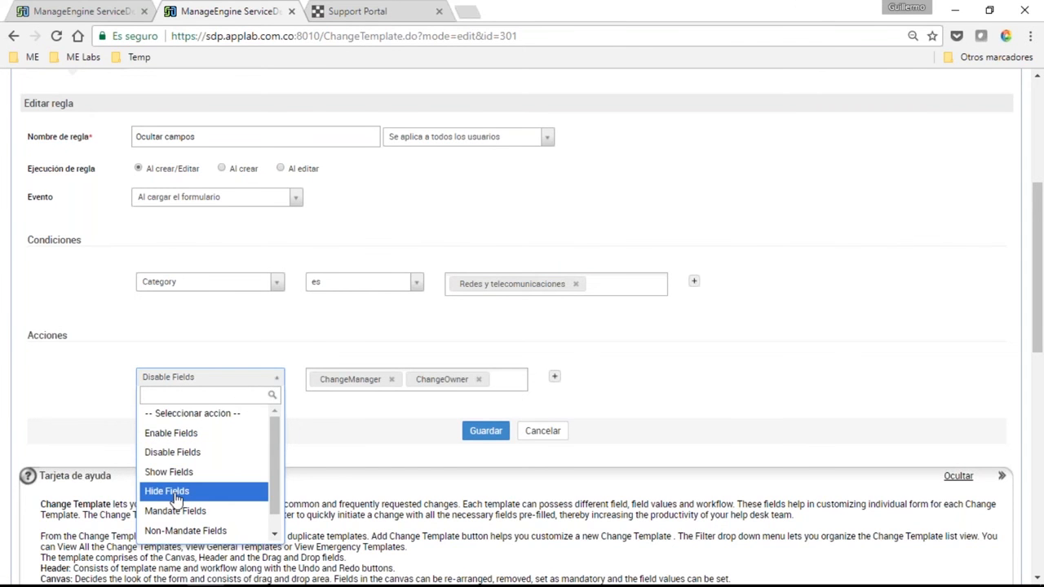
left_click(409, 357)
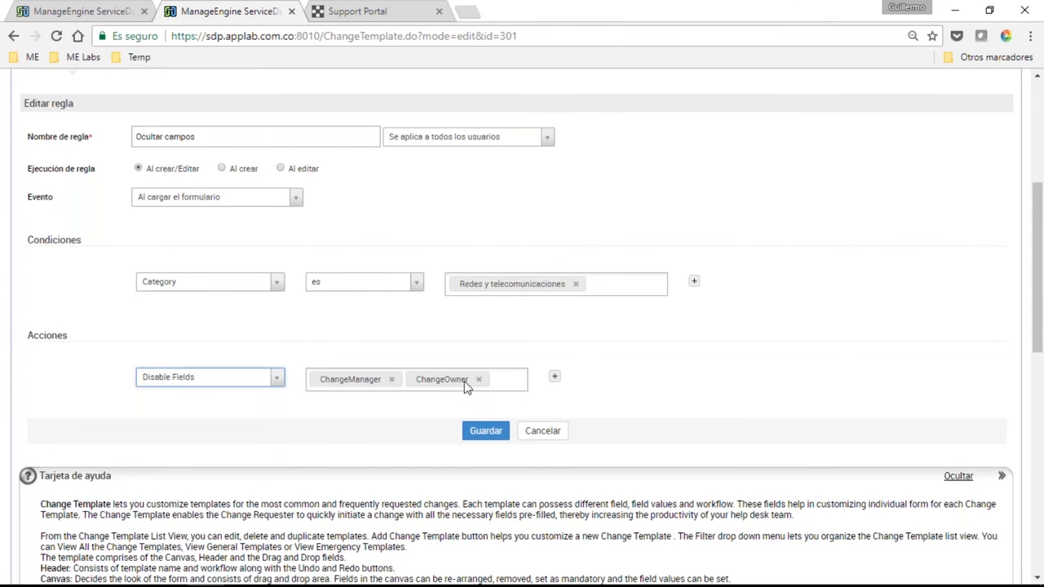
scroll(462, 380, "up", 1)
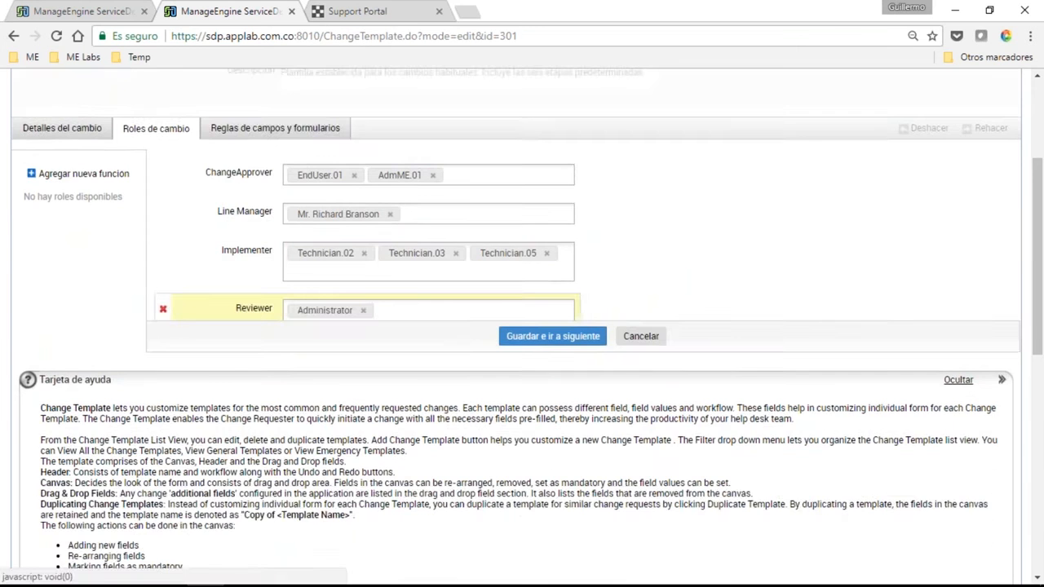
Open the change Actualización de Equipos Activos y Servidores and examine its Submission stage details, assigned roles and notifications
scroll(576, 136, "up", 3)
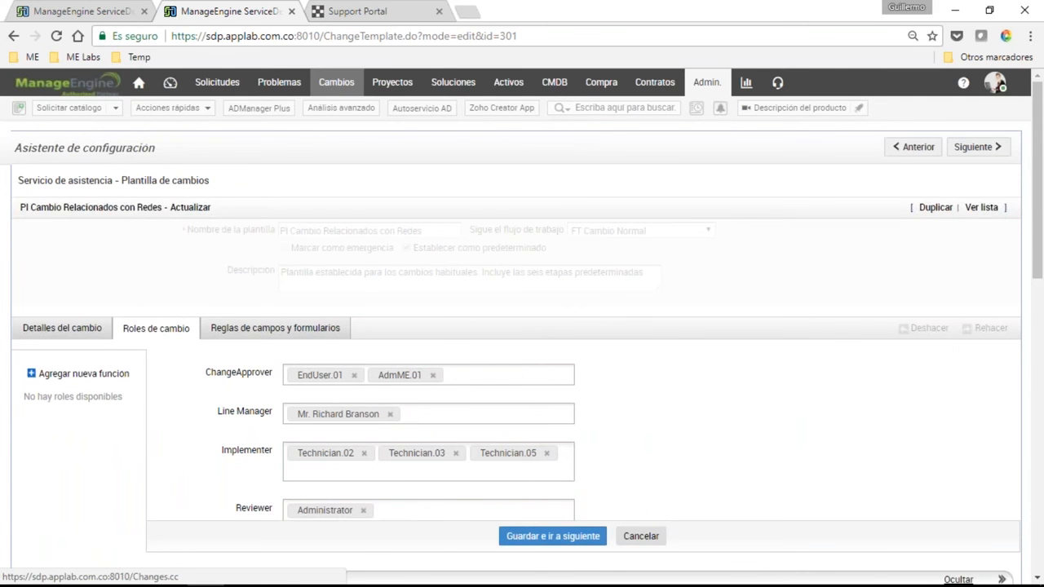
left_click(335, 81)
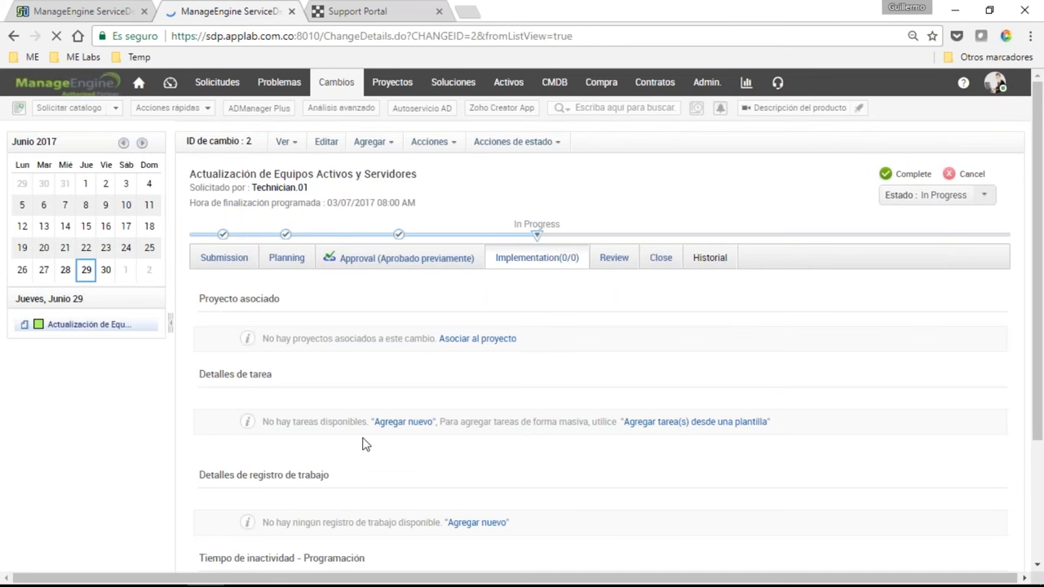
scroll(364, 444, "down", 1)
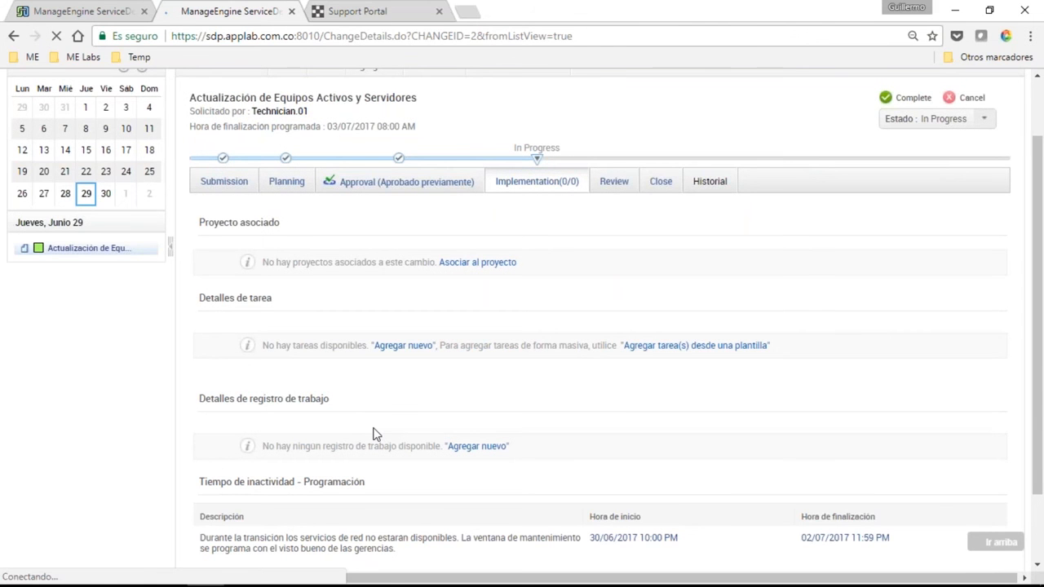
left_click(225, 183)
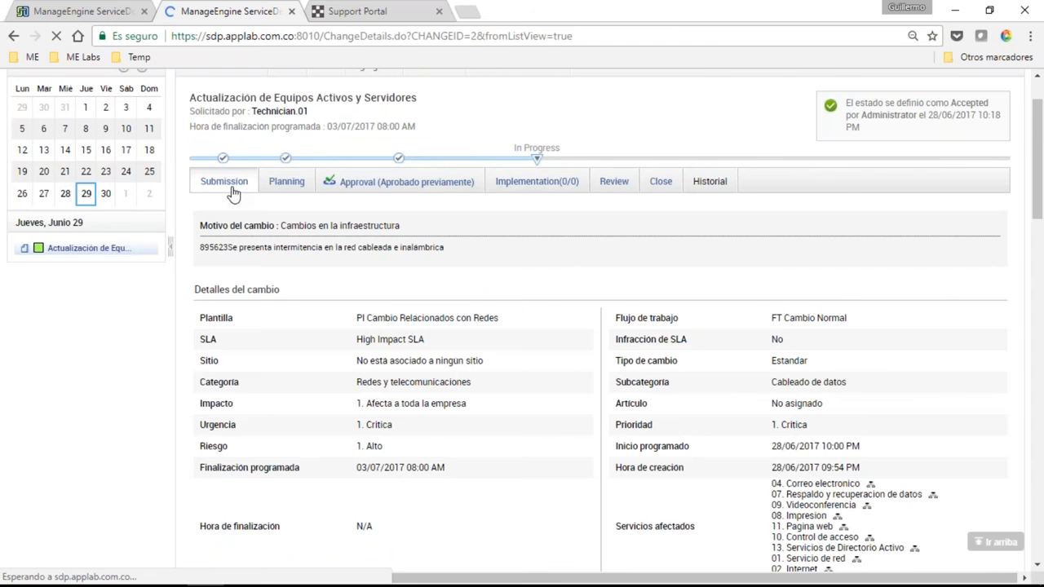
scroll(233, 192, "down", 10)
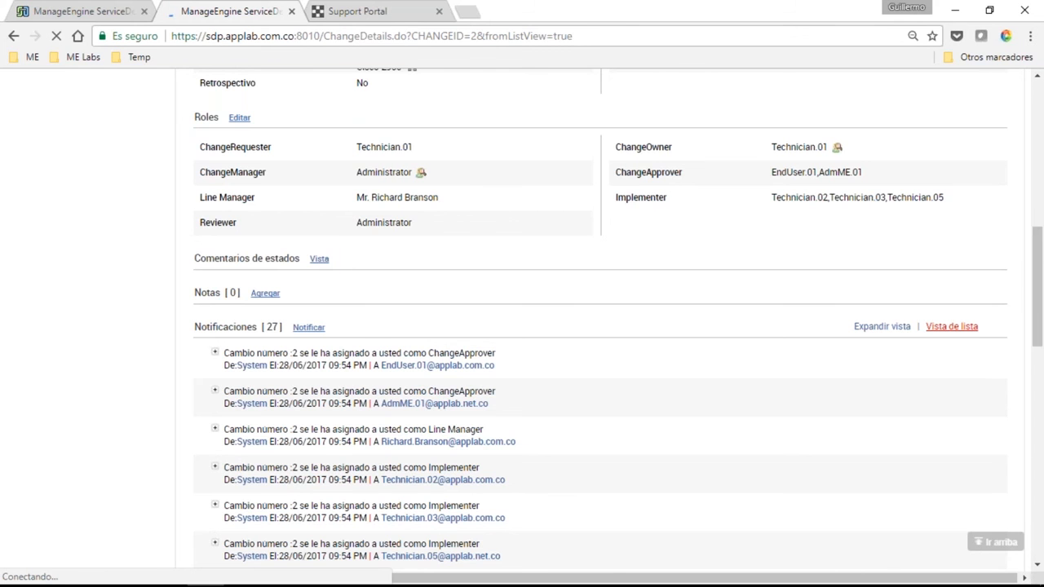
scroll(363, 460, "down", 5)
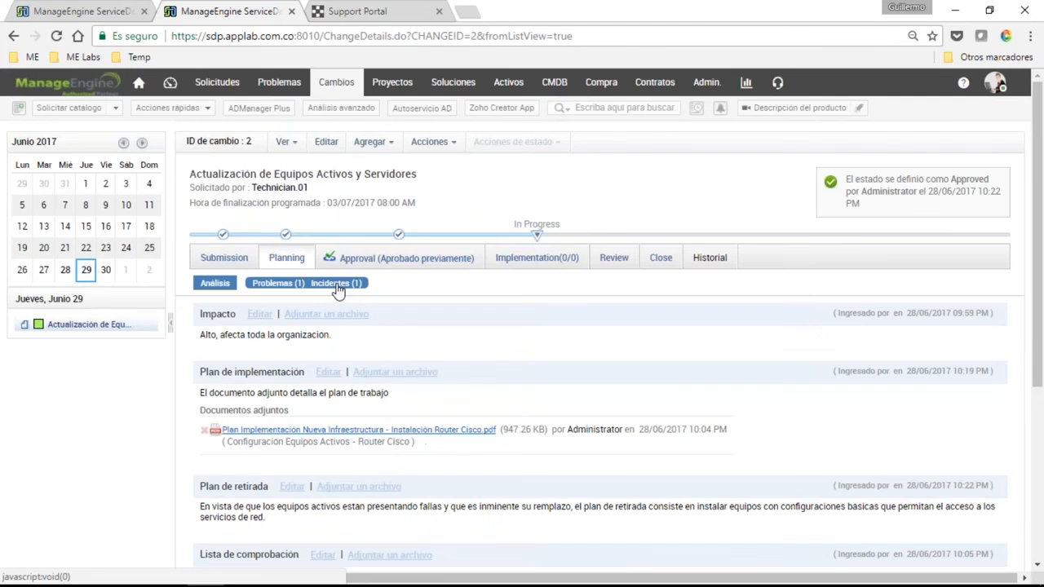
Open the problems and incidents linked to the change in its Planning stage and examine the problem list and request list
left_click(336, 284)
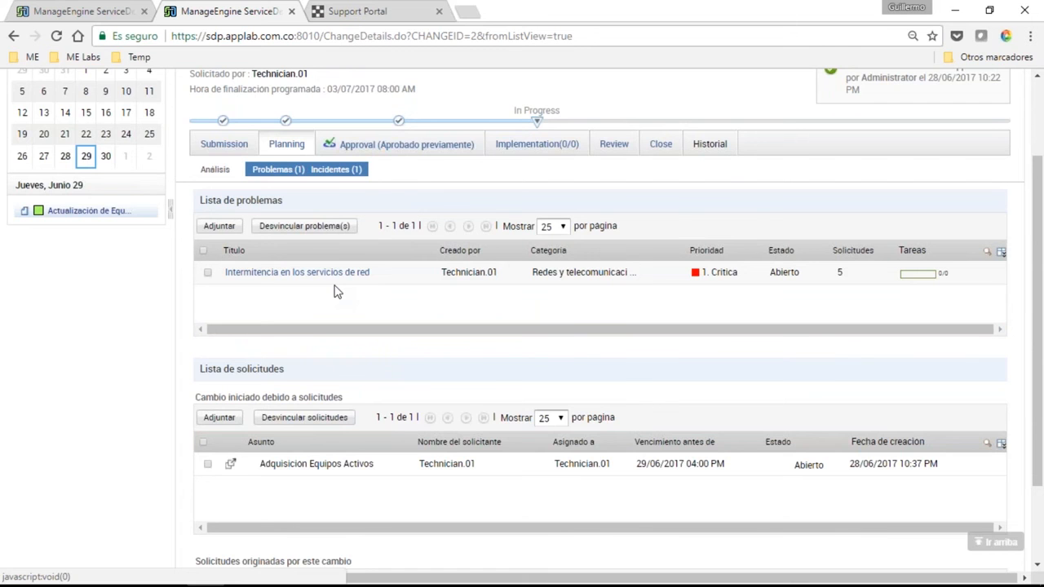
scroll(291, 109, "down", 1)
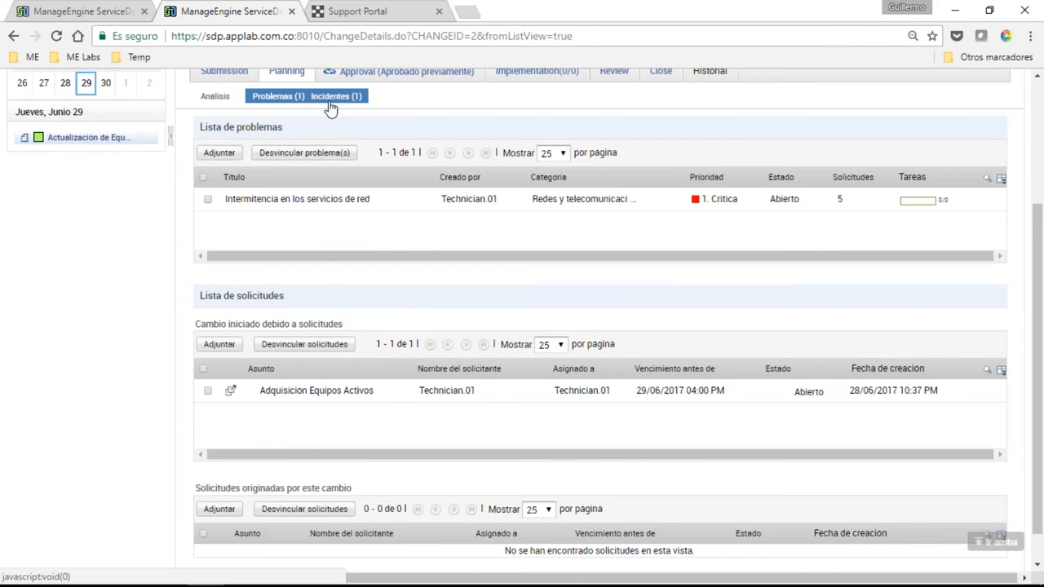
left_click_drag(314, 296, 199, 297)
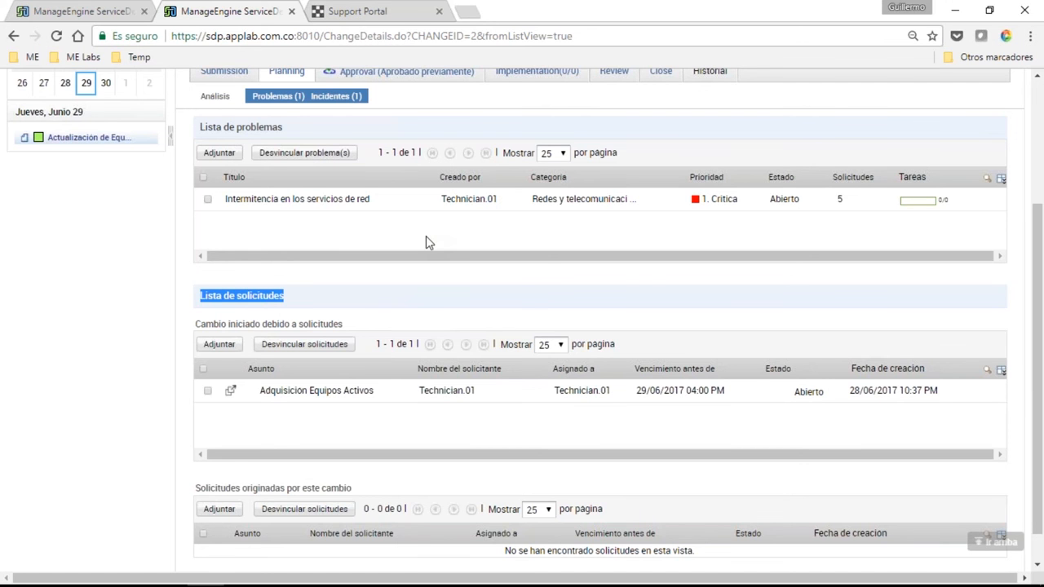
Look up the Adquisición Equipos Activos request with ID 61 in the full requests list and return to the change's linked requests
left_click(107, 9)
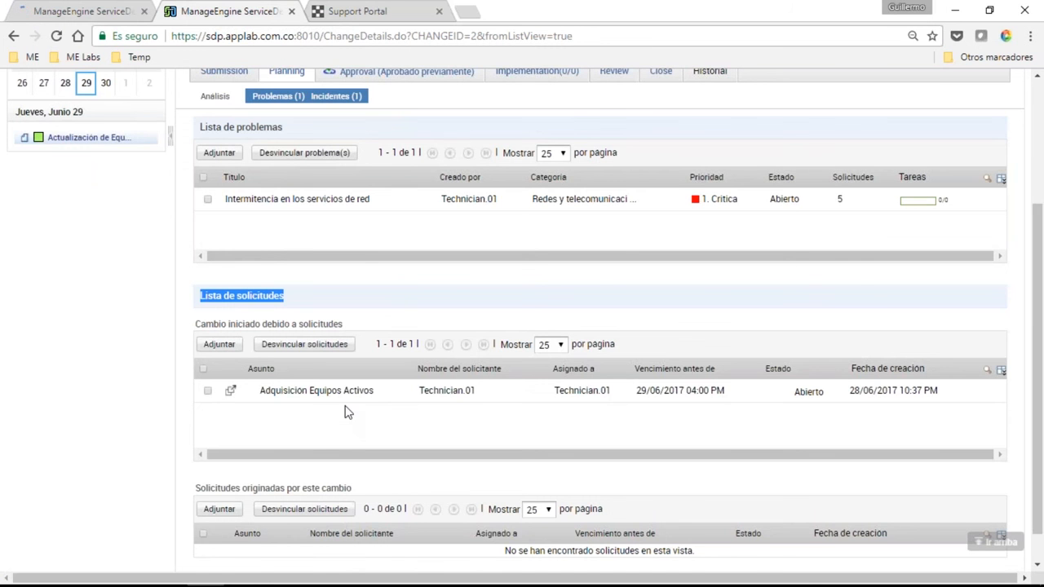
mouse_move(354, 401)
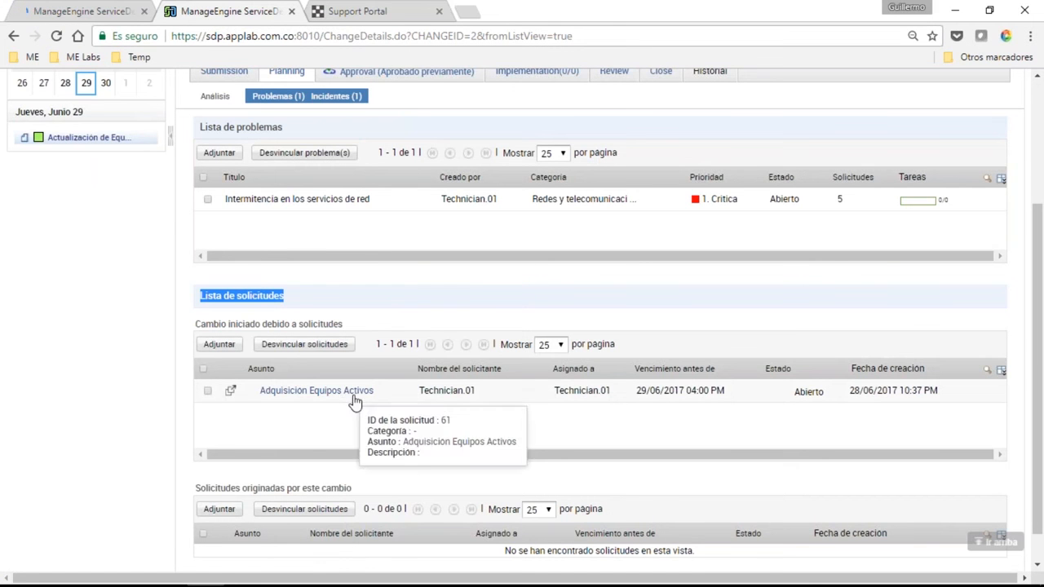
left_click(83, 12)
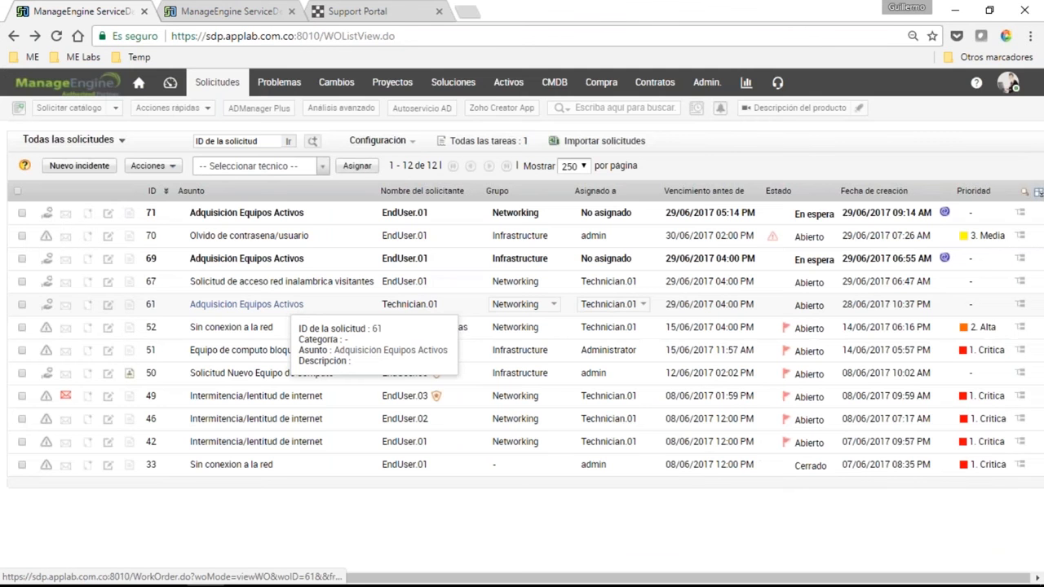
left_click(231, 11)
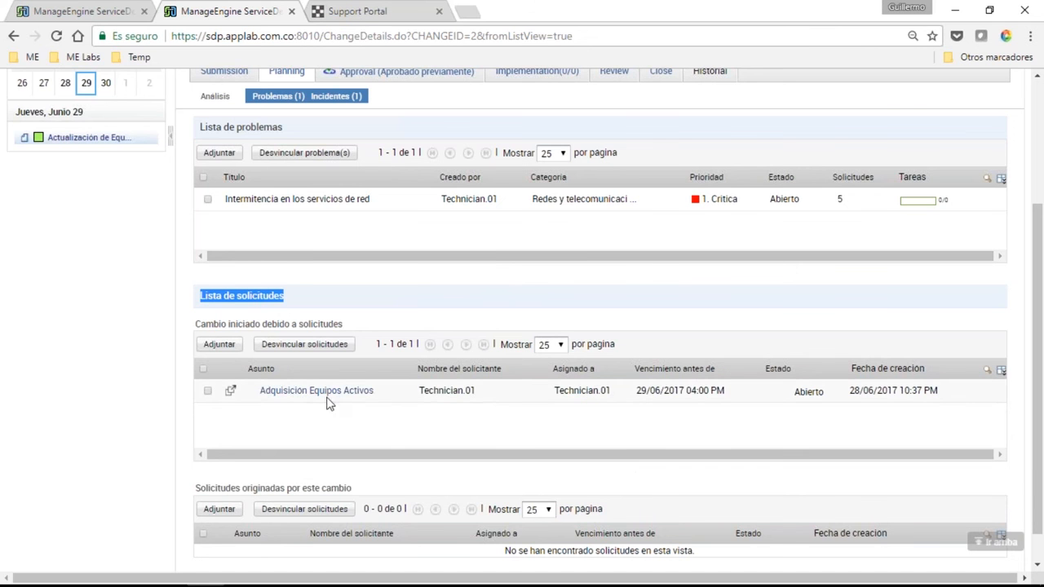
mouse_move(296, 400)
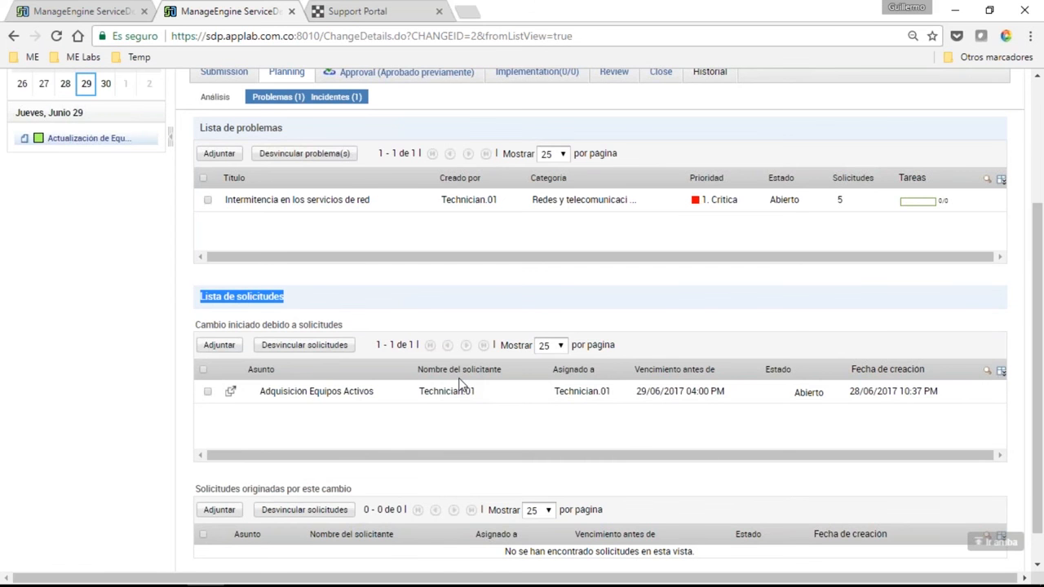
Review the change's Approval stage, and open its Implementation stage
scroll(461, 385, "up", 2)
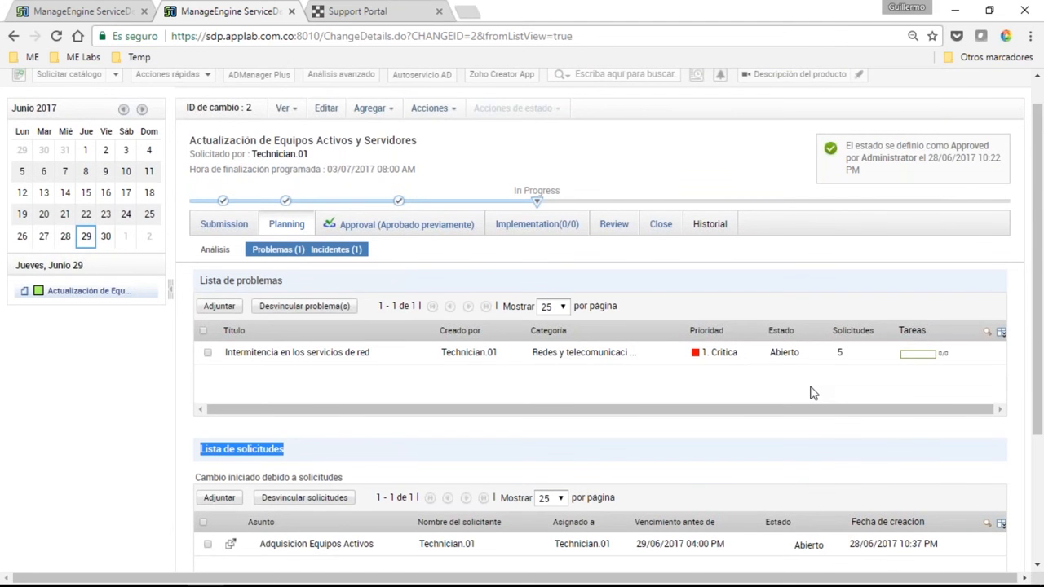
scroll(395, 265, "up", 1)
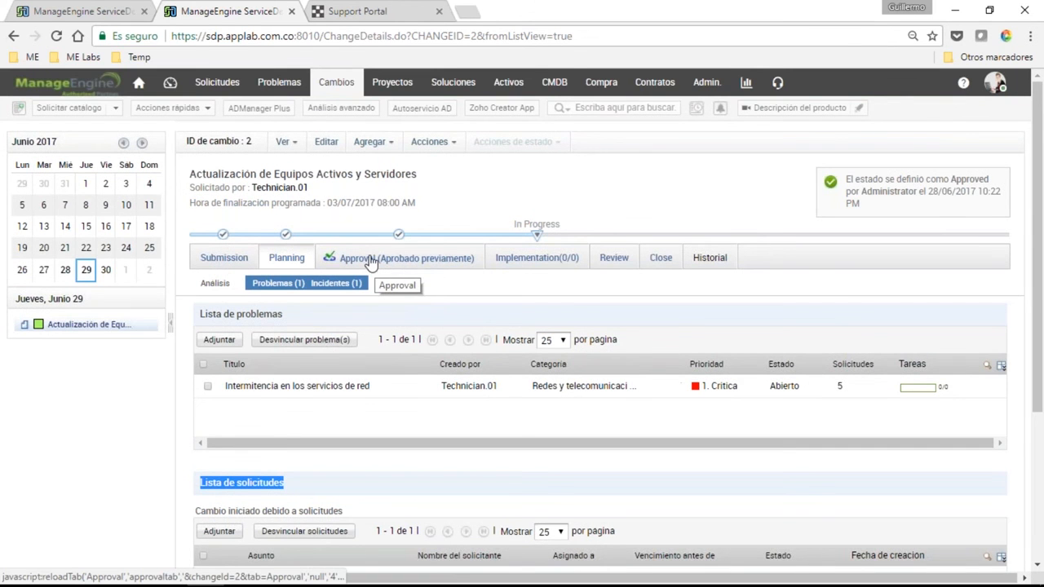
left_click(369, 259)
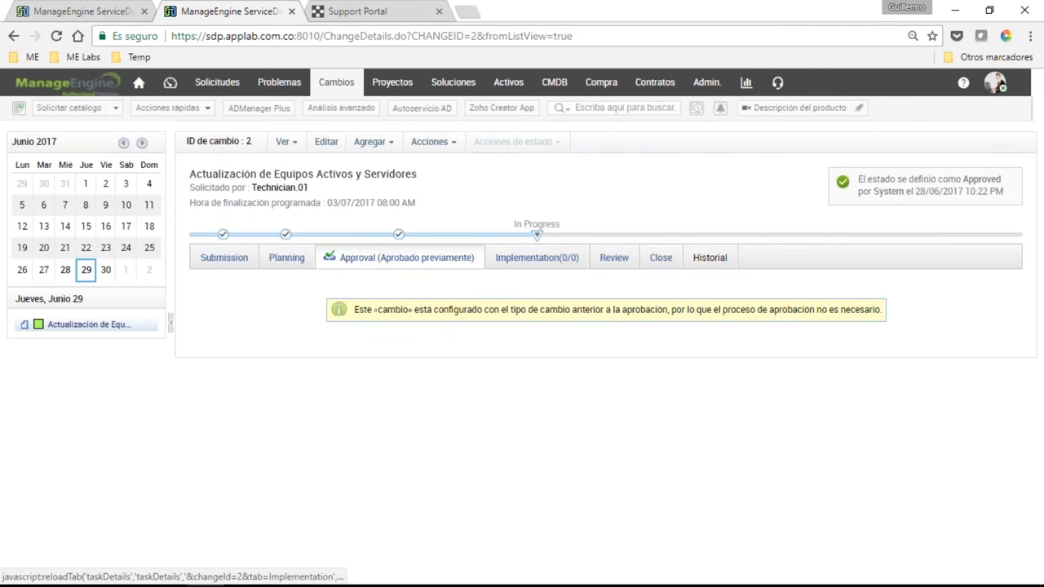
left_click(537, 258)
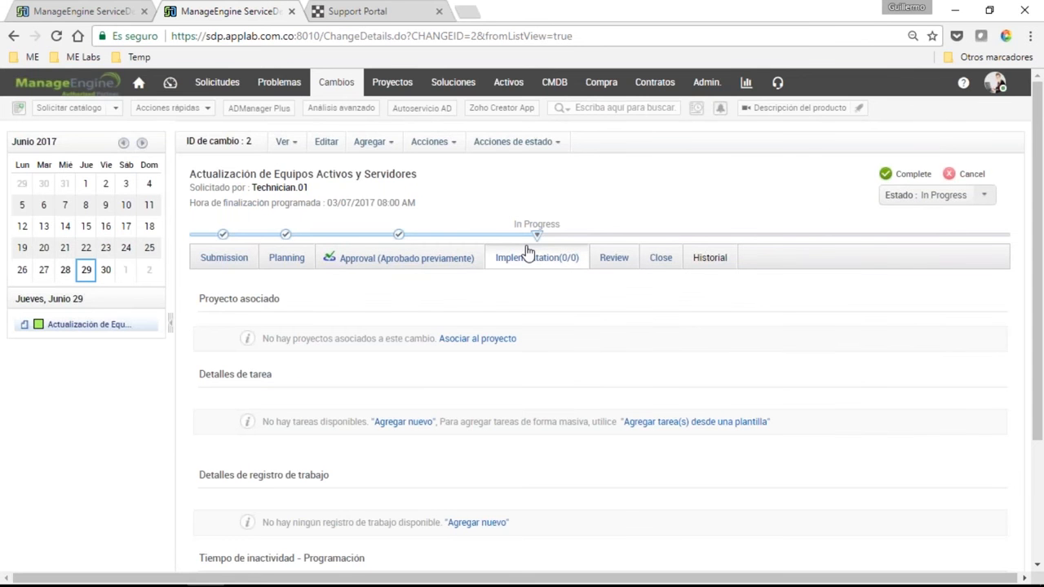
Associate the project Instalación nuevos equipos activos y servidores with the change in its Implementation stage
left_click_drag(279, 299, 199, 301)
left_click(232, 298)
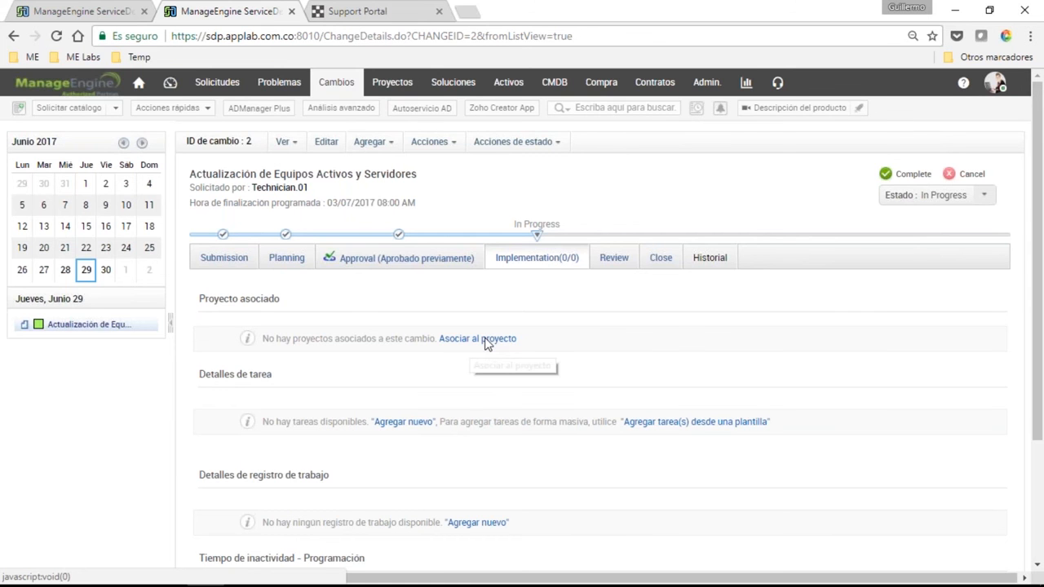
left_click(487, 341)
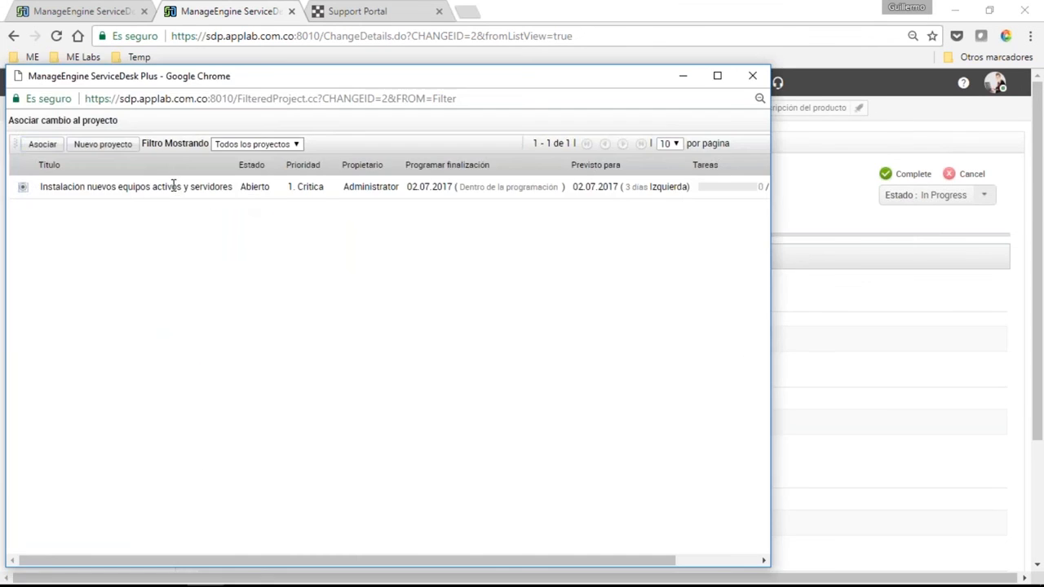
left_click(43, 152)
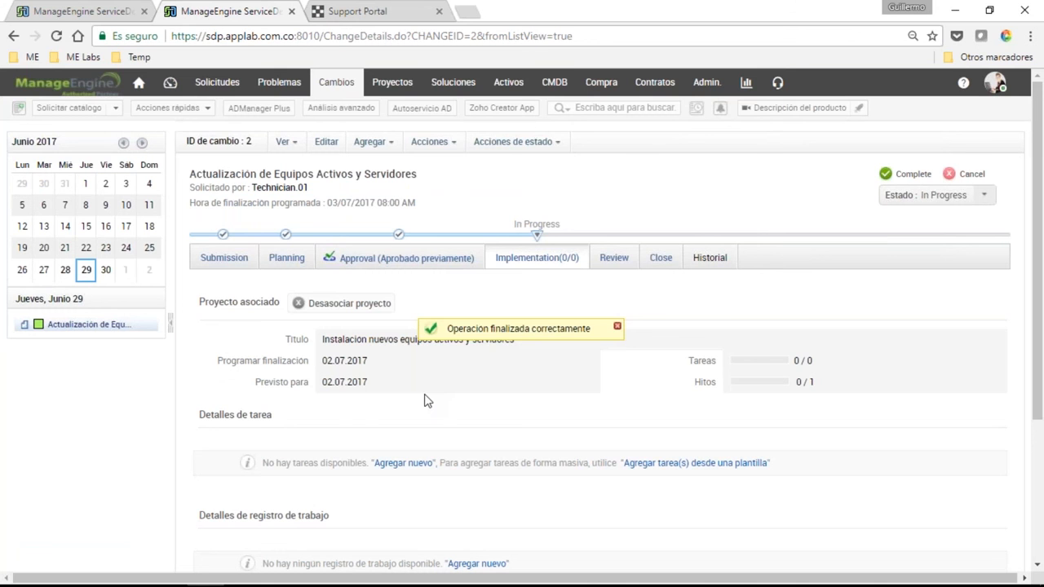
left_click(442, 343)
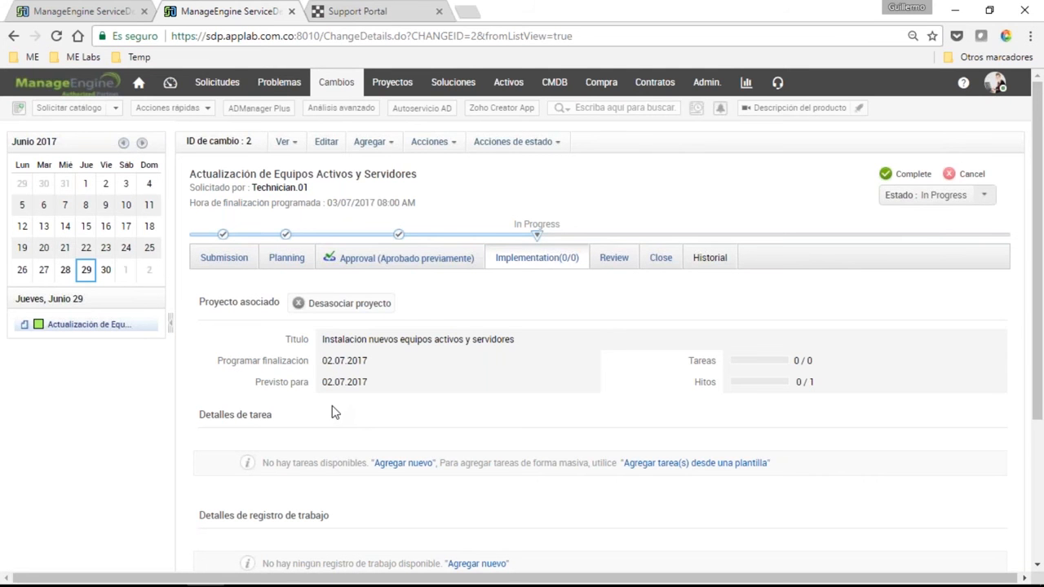
Open the task template list for the change's implementation tasks and close it without adding any task
scroll(335, 413, "down", 1)
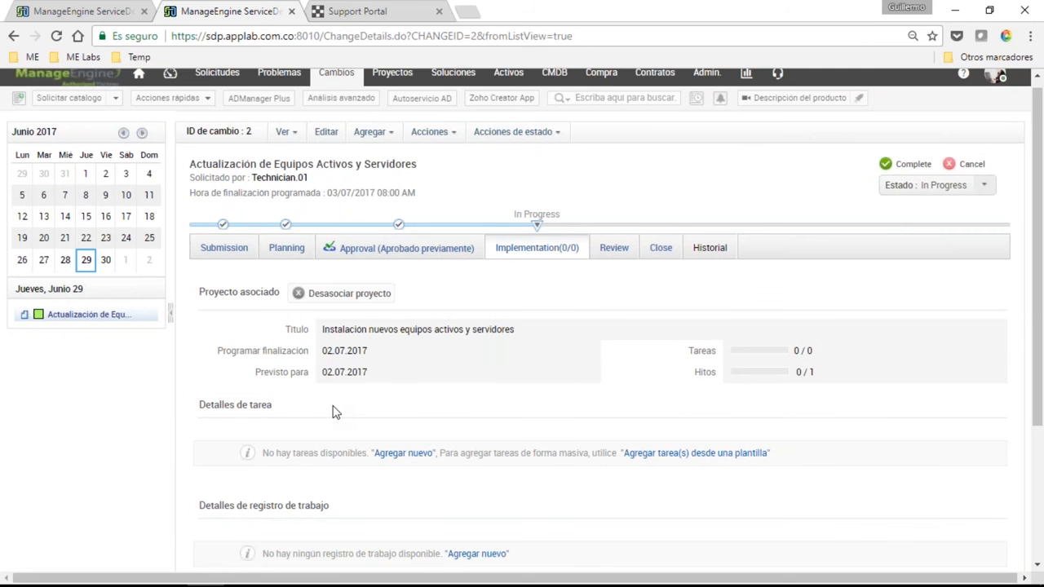
scroll(334, 413, "down", 2)
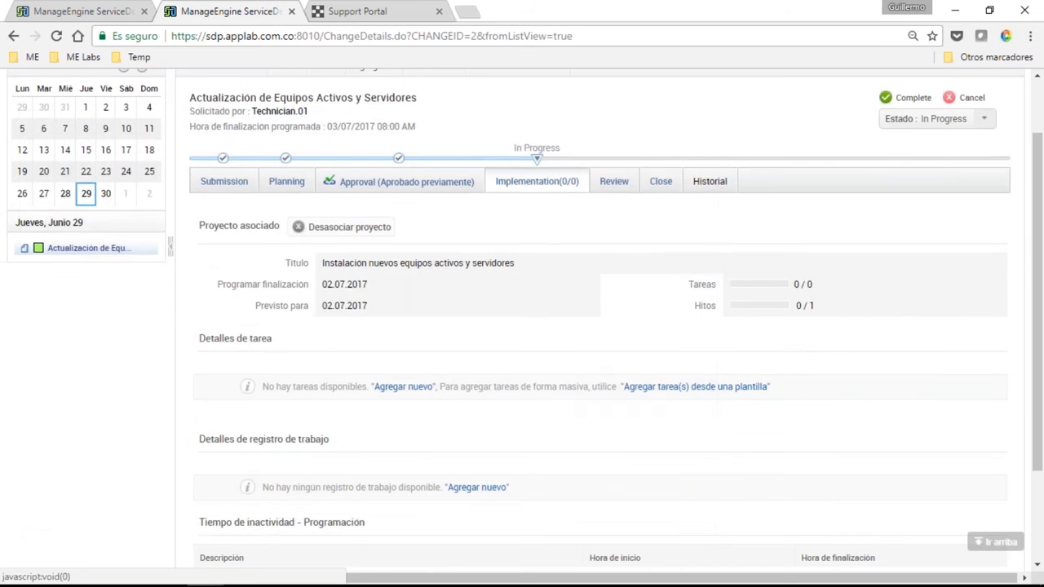
left_click(404, 386)
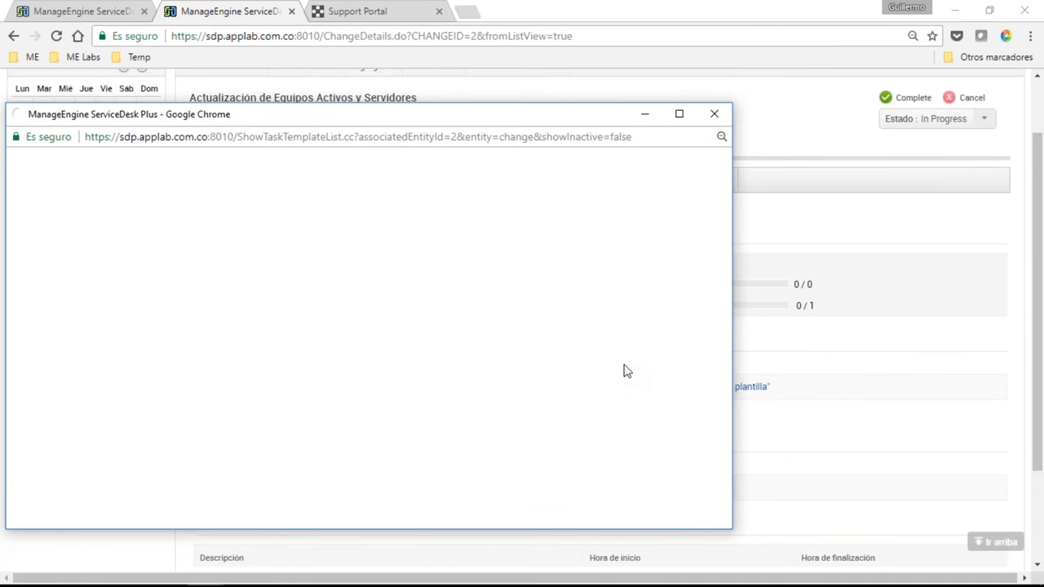
key("alt+F4")
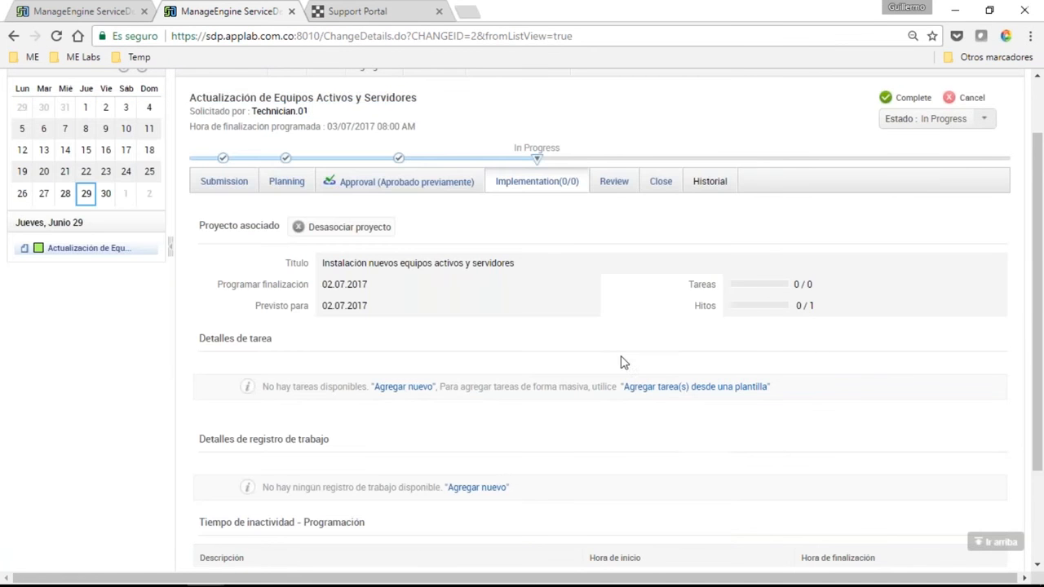
Open the new task form for the change's implementation, and return to the Implementation stage without saving a task
left_click(404, 390)
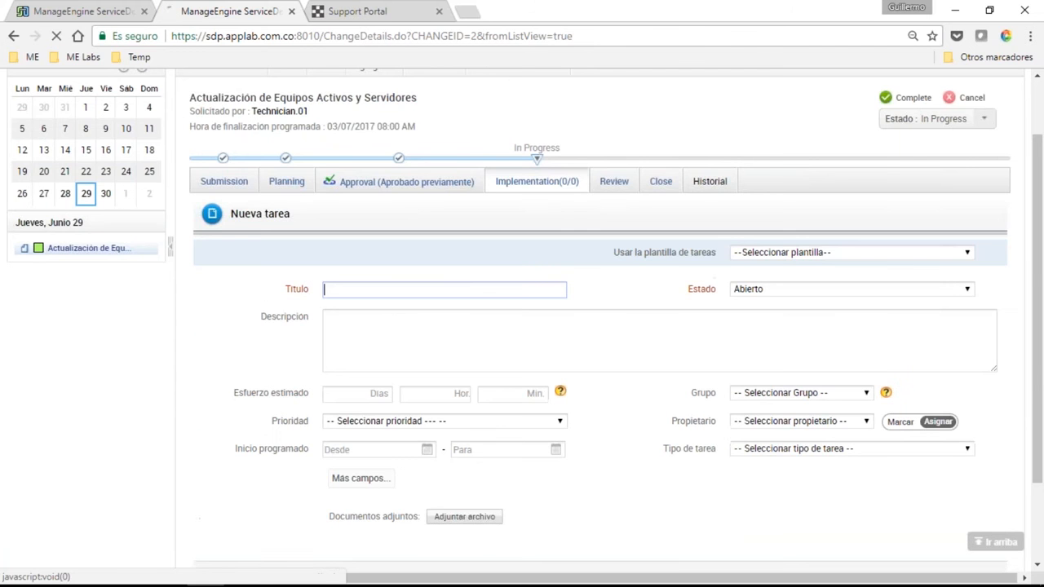
left_click(534, 186)
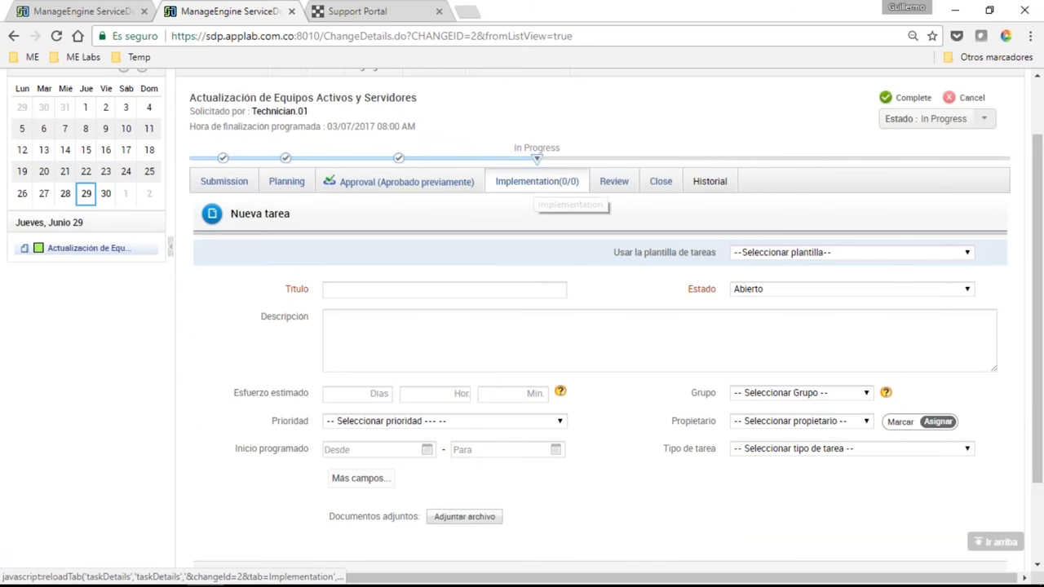
left_click(536, 186)
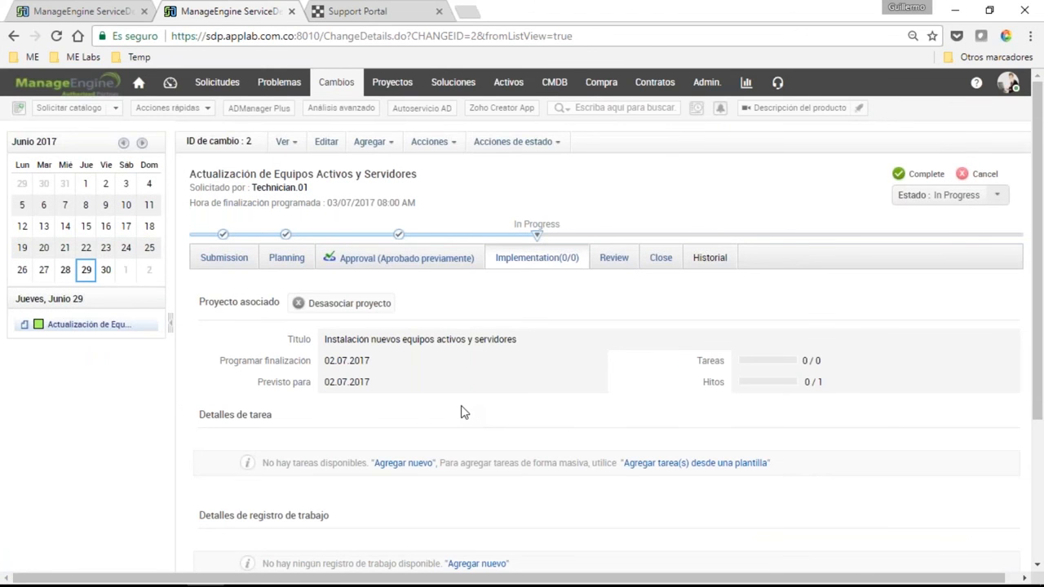
Review the task, work log and scheduled downtime sections of the change's Implementation stage
scroll(460, 411, "down", 2)
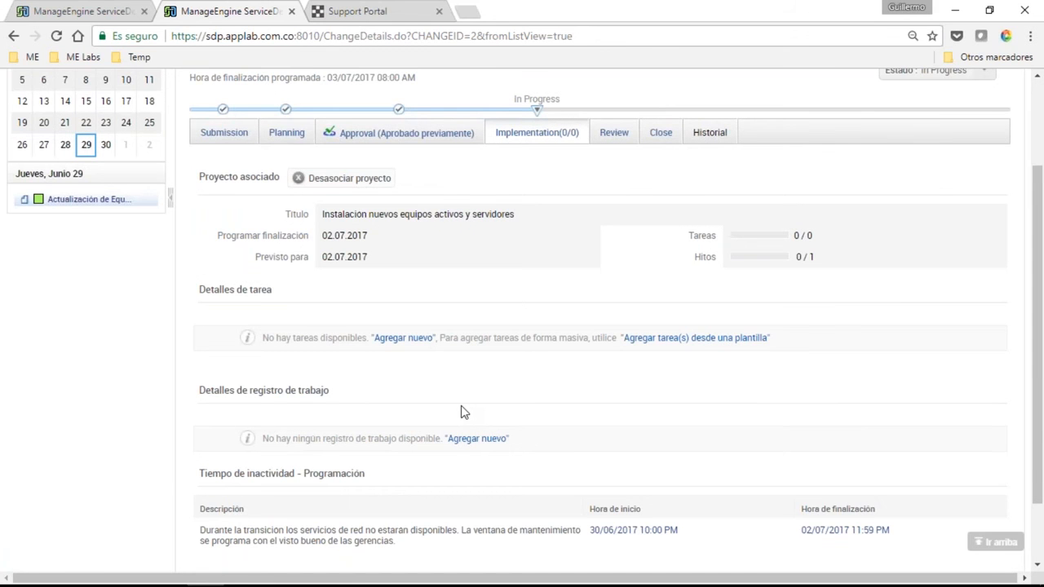
scroll(464, 412, "down", 1)
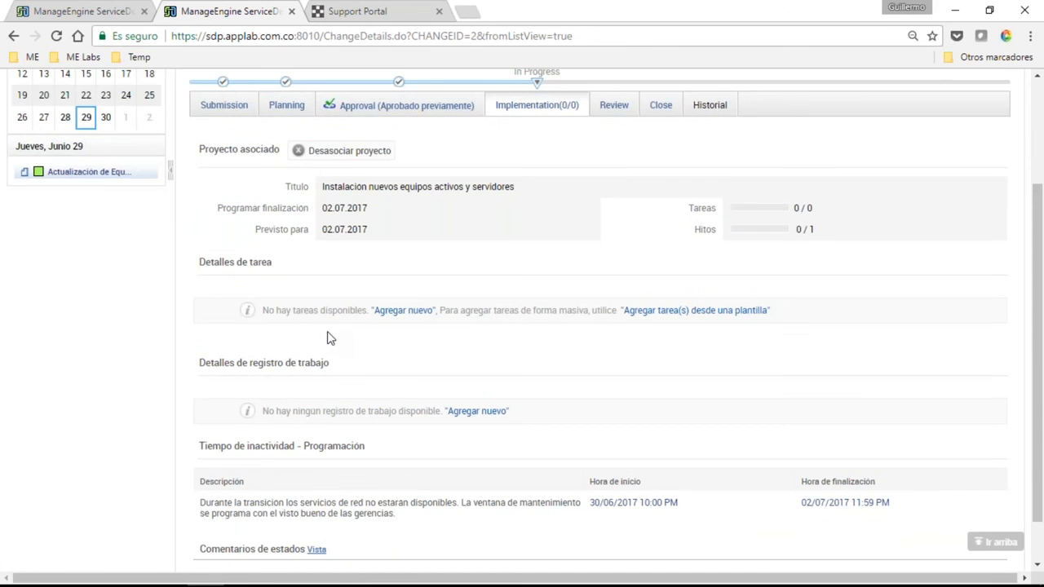
scroll(391, 358, "down", 2)
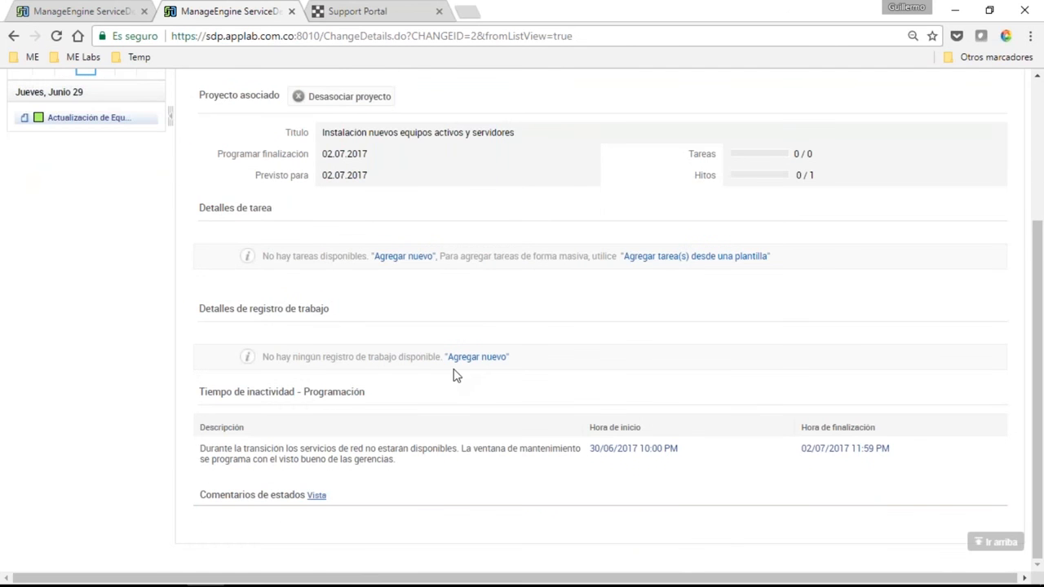
scroll(457, 375, "up", 4)
Examine the change's Review stage and its Close stage, including the Escanear activos option beside the closure code
left_click(616, 259)
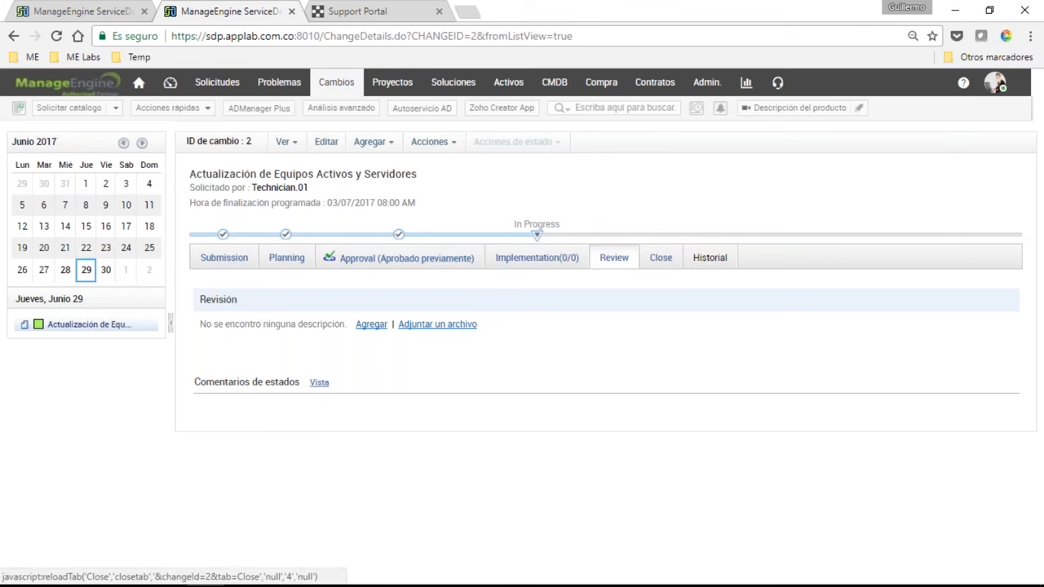
left_click(660, 257)
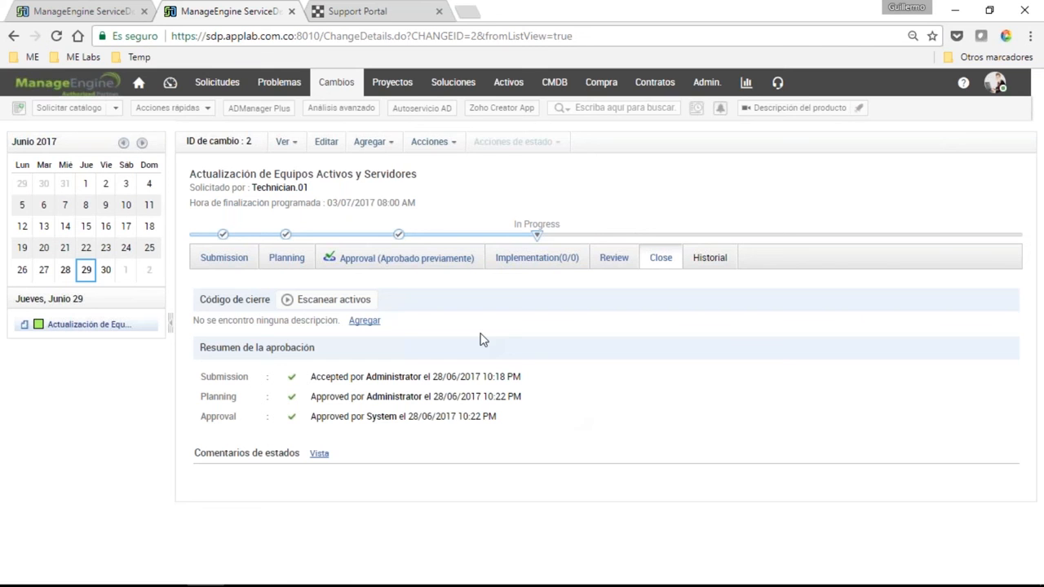
left_click(332, 301)
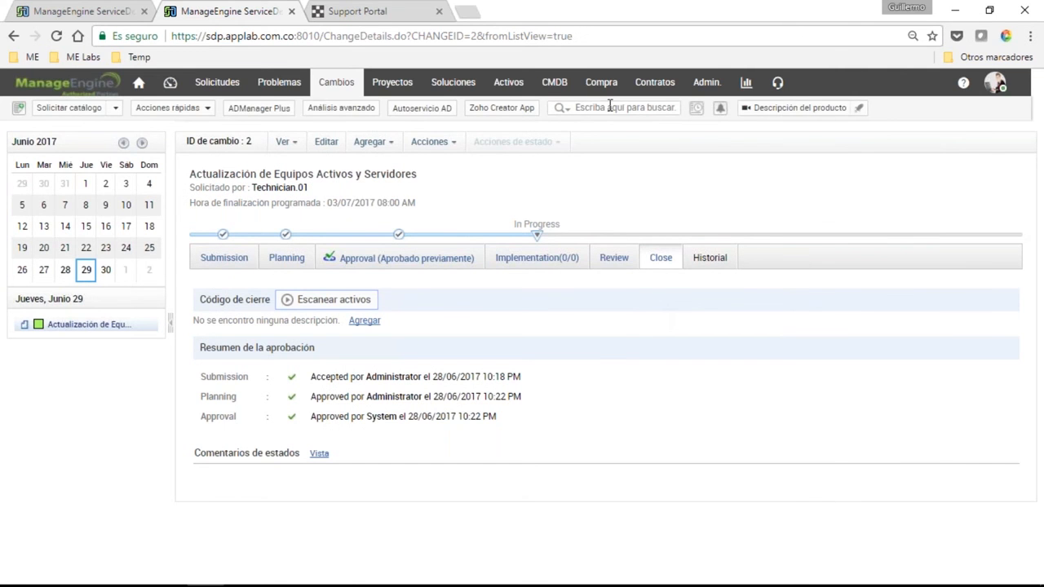
Open the CMDB, list the IT Service configuration items, and show the relationship map of 01. Servicio de red
left_click(554, 85)
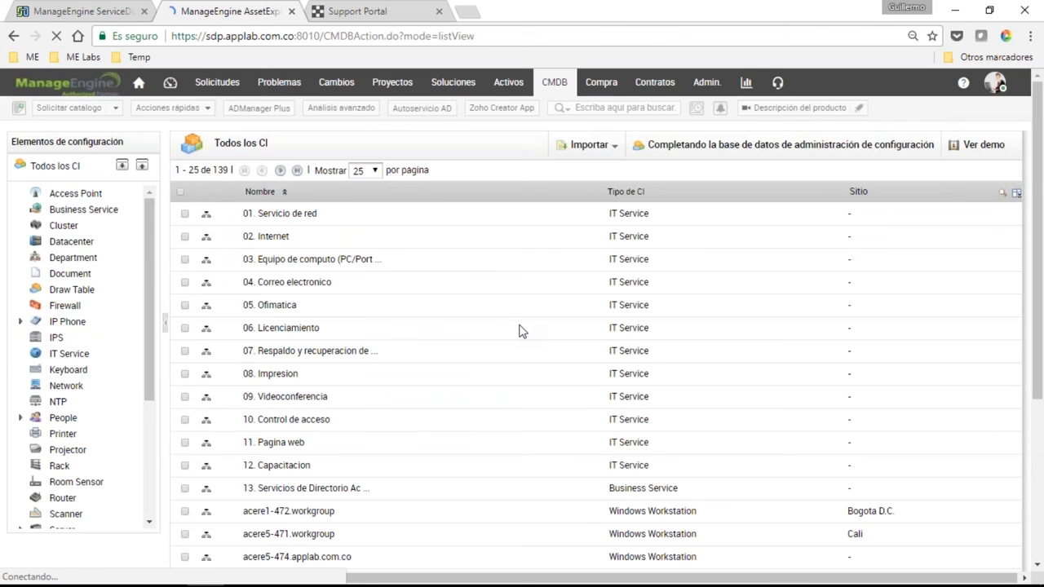
scroll(522, 331, "down", 2)
scroll(131, 264, "down", 2)
scroll(151, 229, "up", 1)
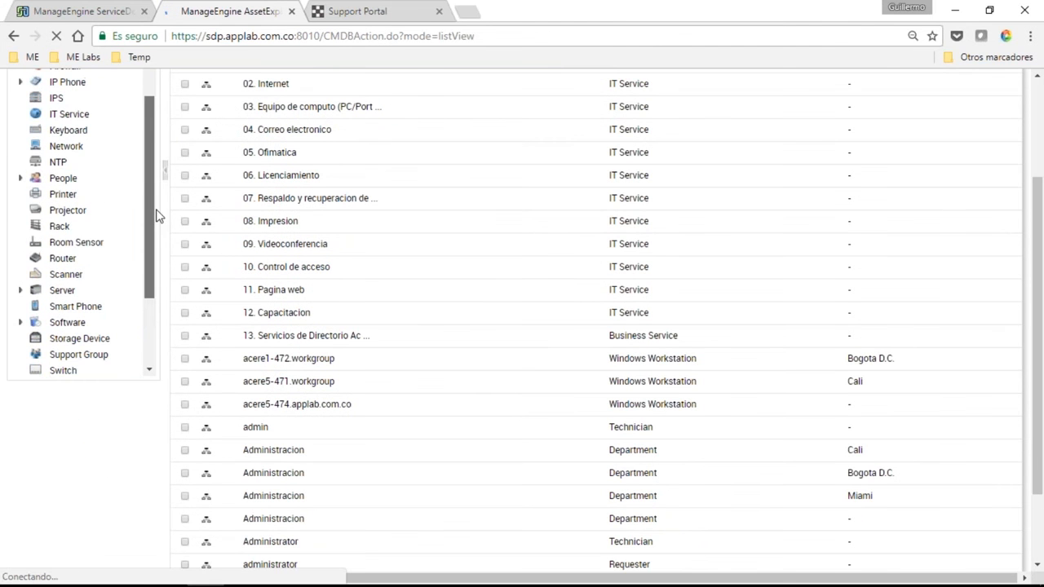
scroll(159, 204, "up", 2)
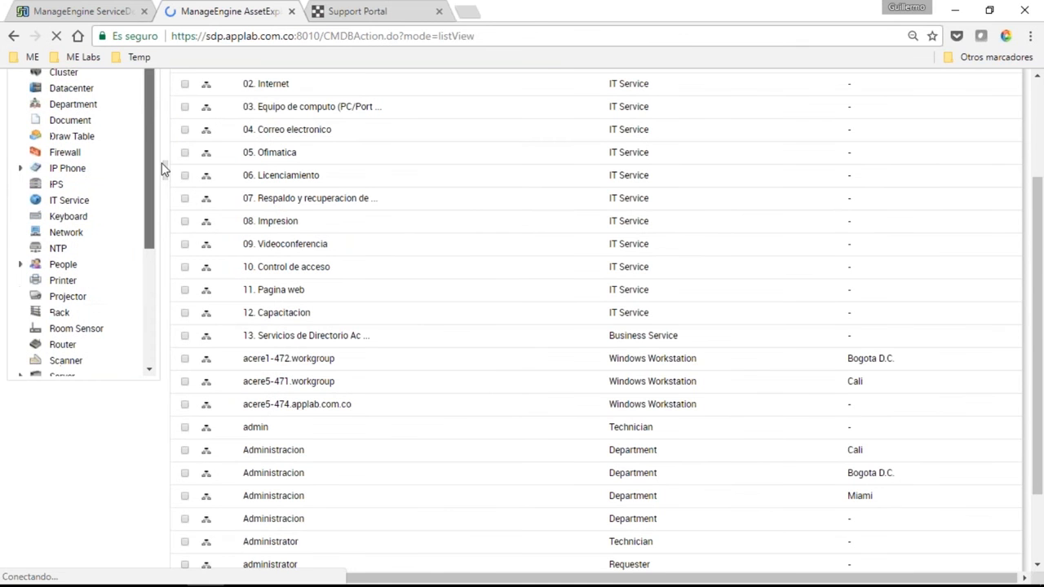
left_click(65, 203)
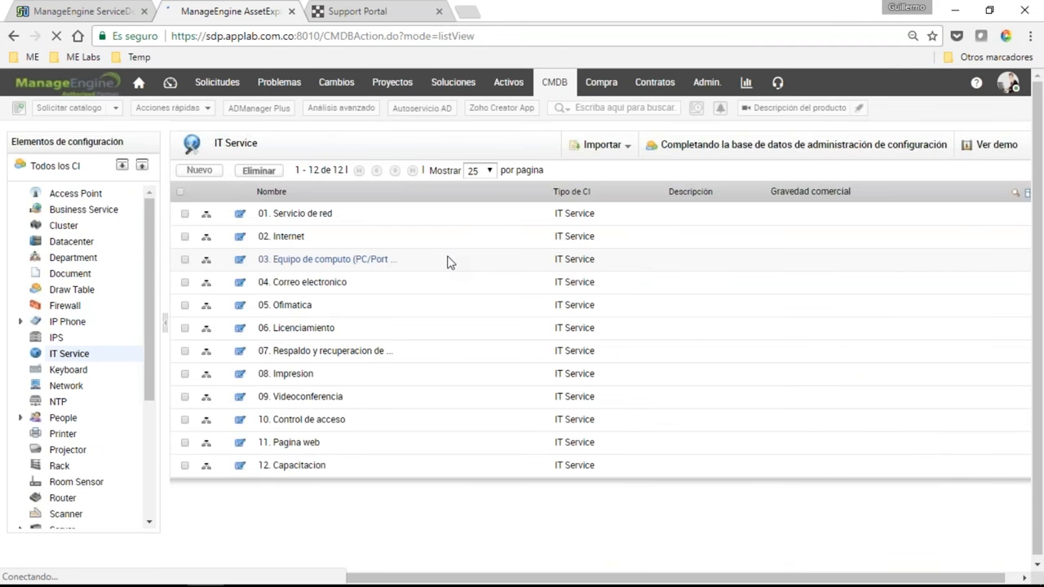
left_click(297, 213)
left_click(300, 207)
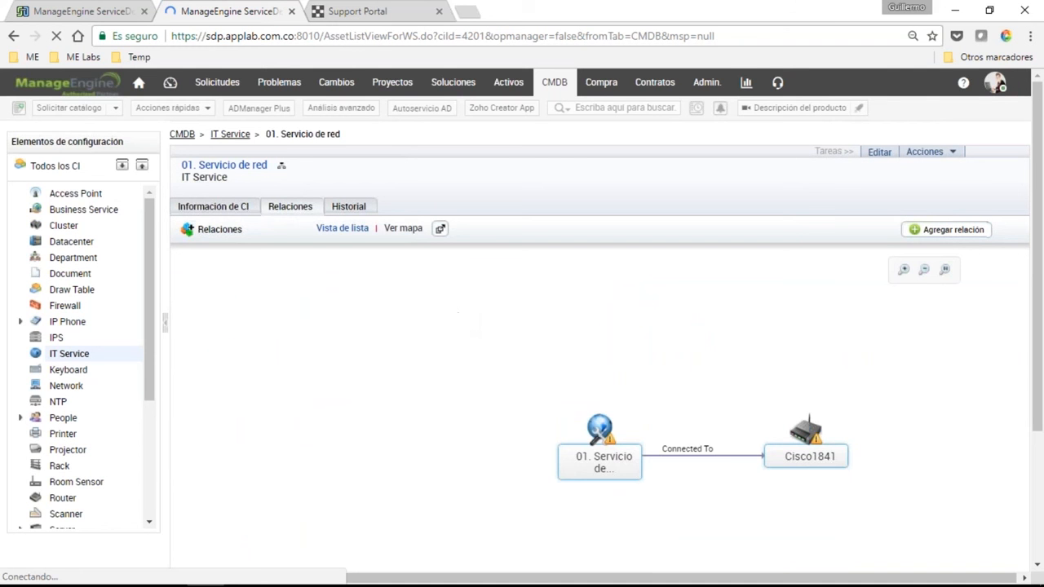
Expand the relationship map from the Cisco1841 router through the Cisco 2950 switch to the vsw12r2-01 server
mouse_move(613, 462)
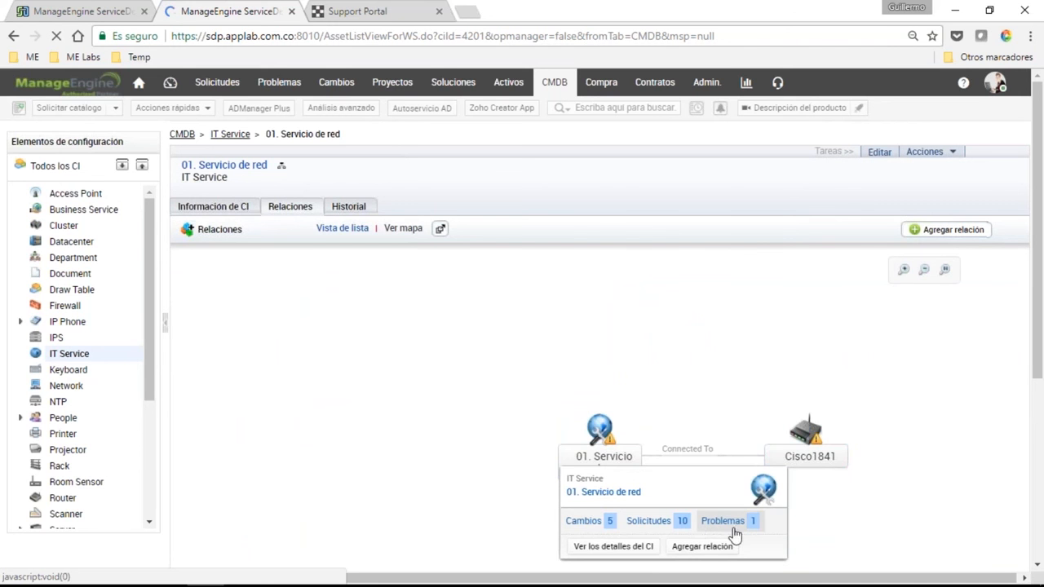
mouse_move(802, 462)
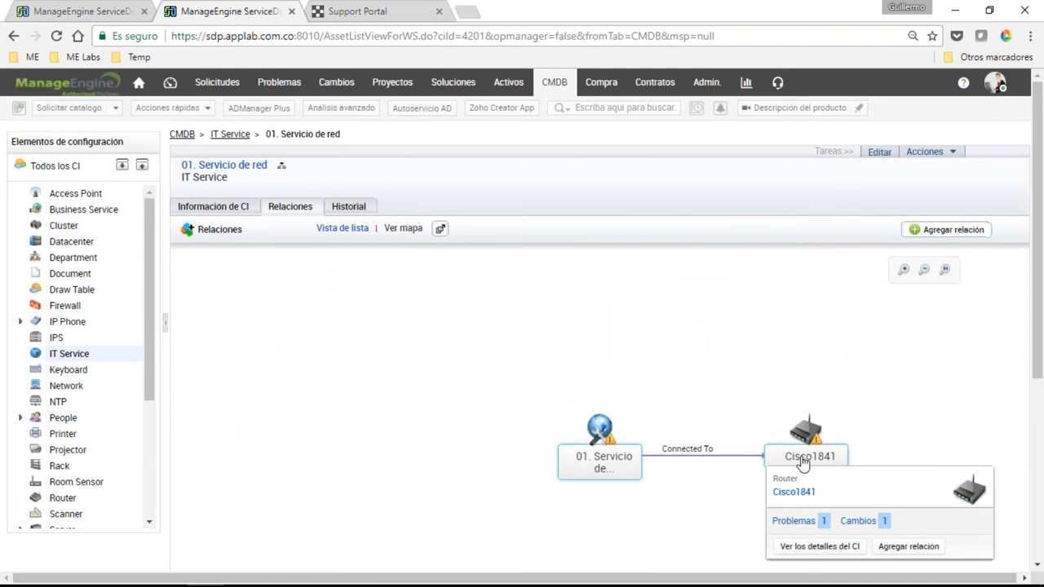
left_click(805, 446)
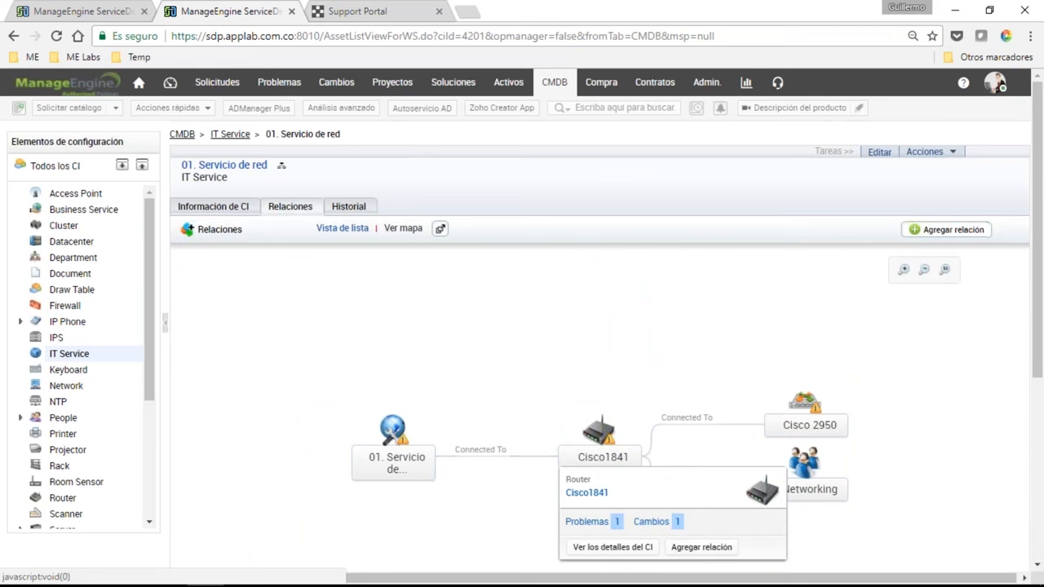
left_click(808, 411)
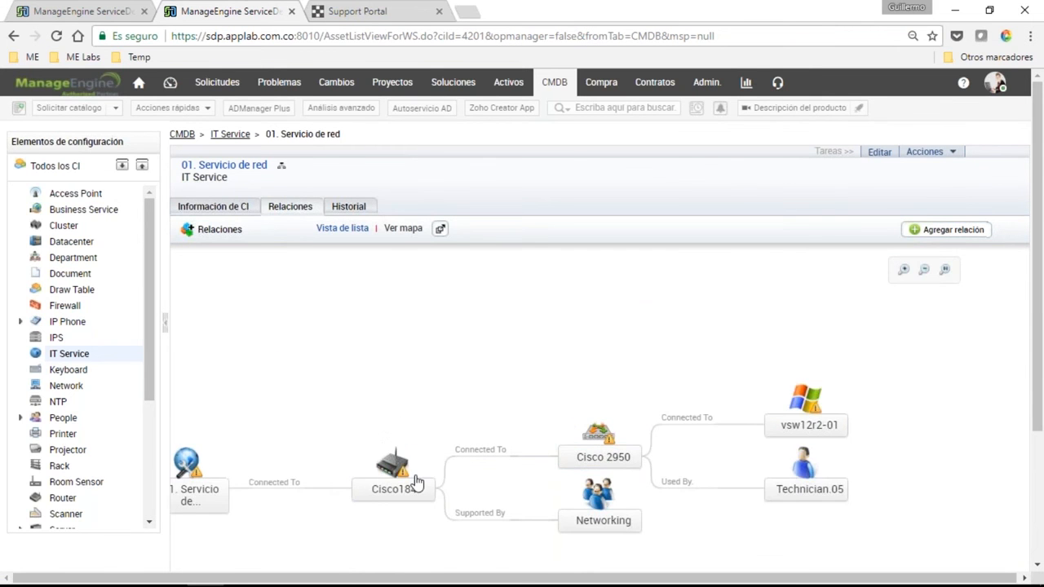
mouse_move(416, 483)
mouse_move(802, 428)
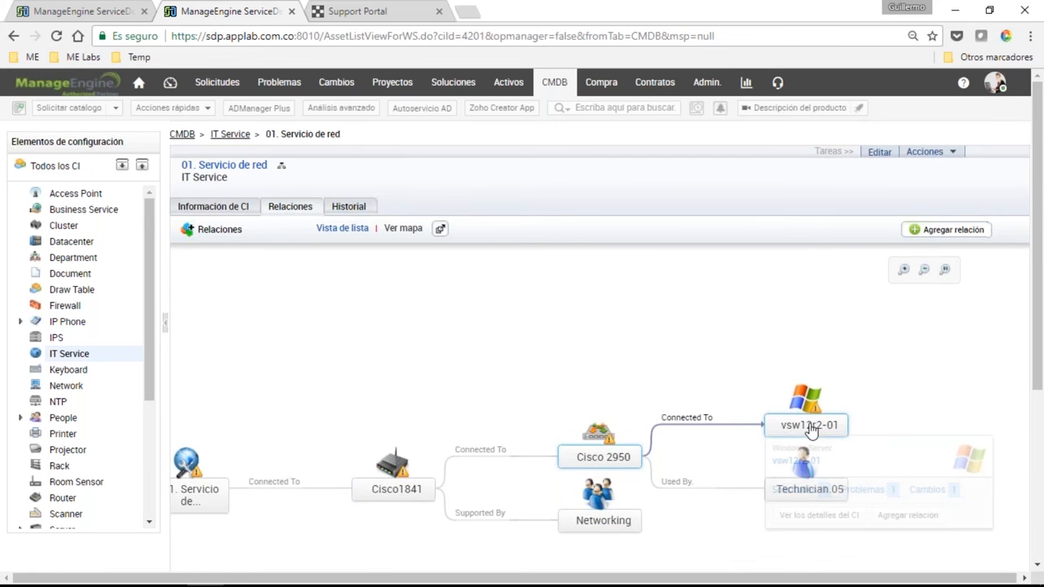
left_click(811, 431)
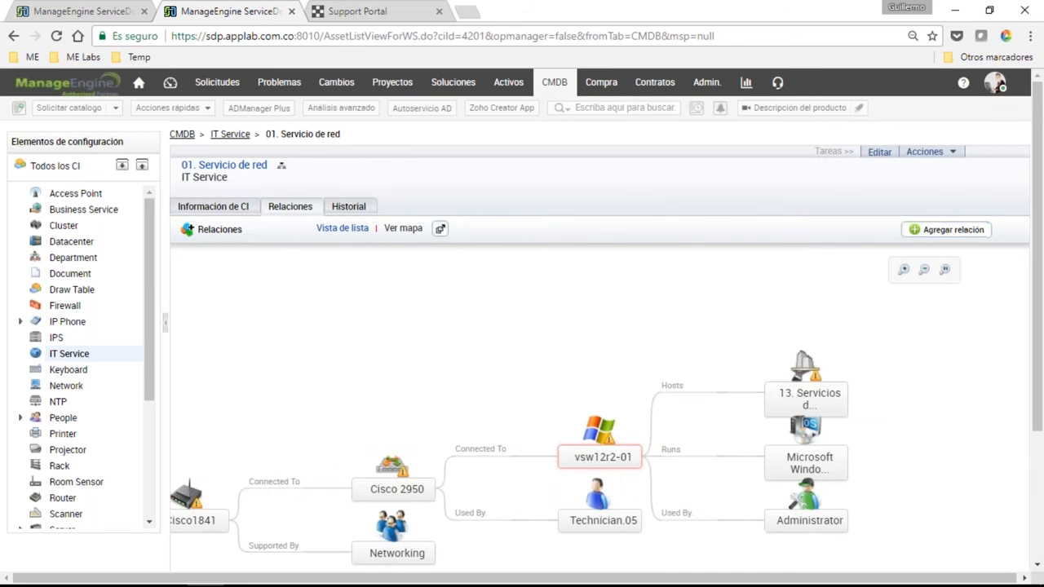
Inspect the summary of 13. Servicios de Directorio Activo in the map, and expand the relationships of Technician.05
scroll(573, 382, "down", 2)
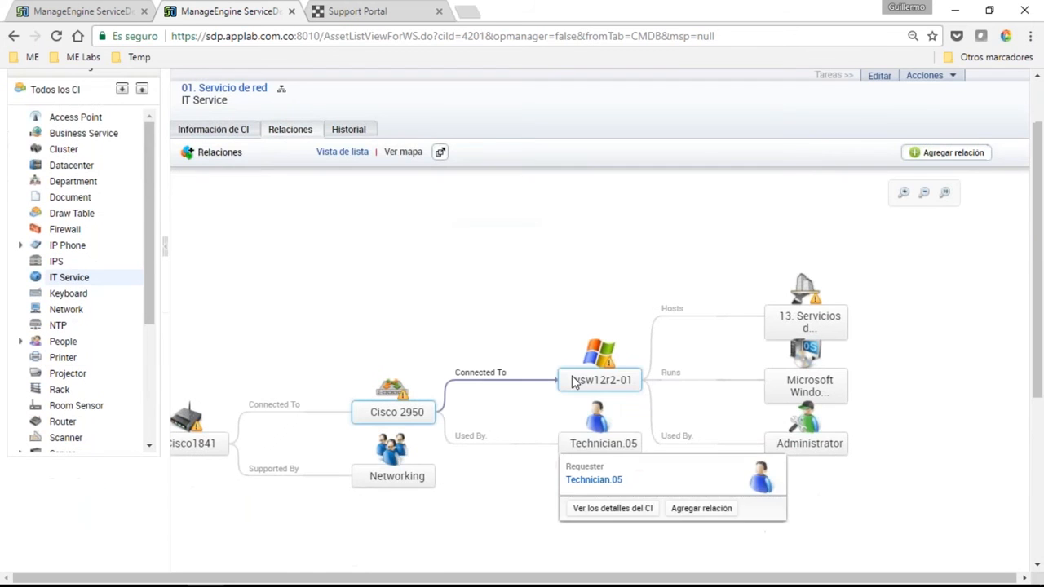
mouse_move(573, 382)
mouse_move(638, 398)
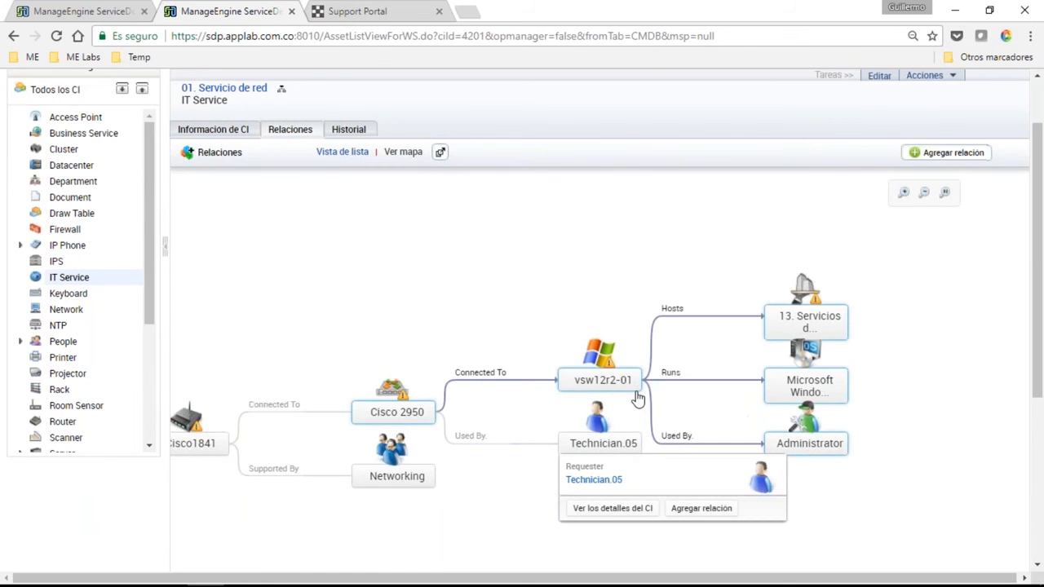
mouse_move(804, 310)
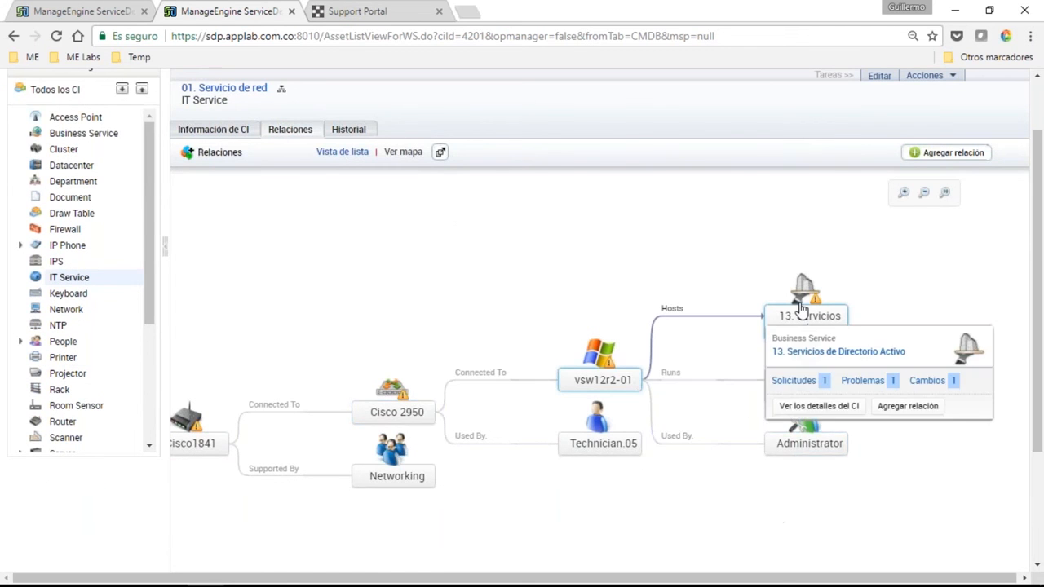
left_click(603, 444)
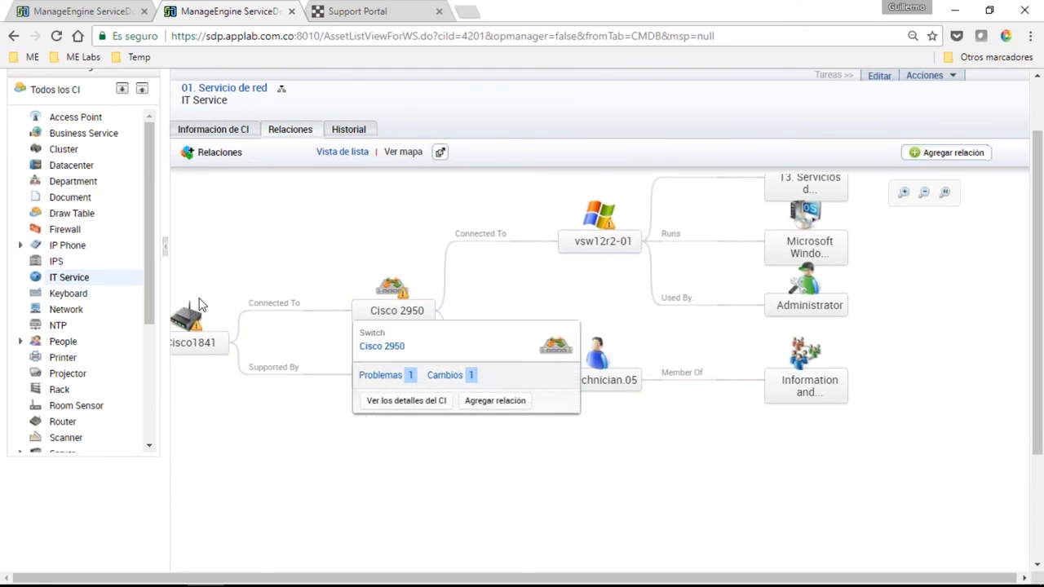
Check the summaries of Cisco 2950 and vsw12r2-01 in the map, and view the server's requests before closing its details
mouse_move(607, 253)
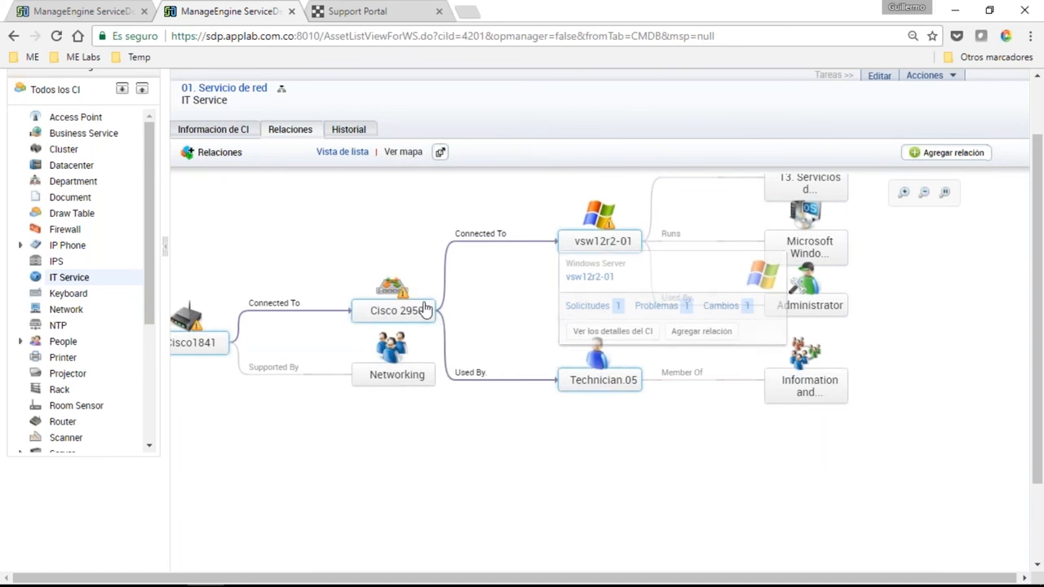
mouse_move(424, 308)
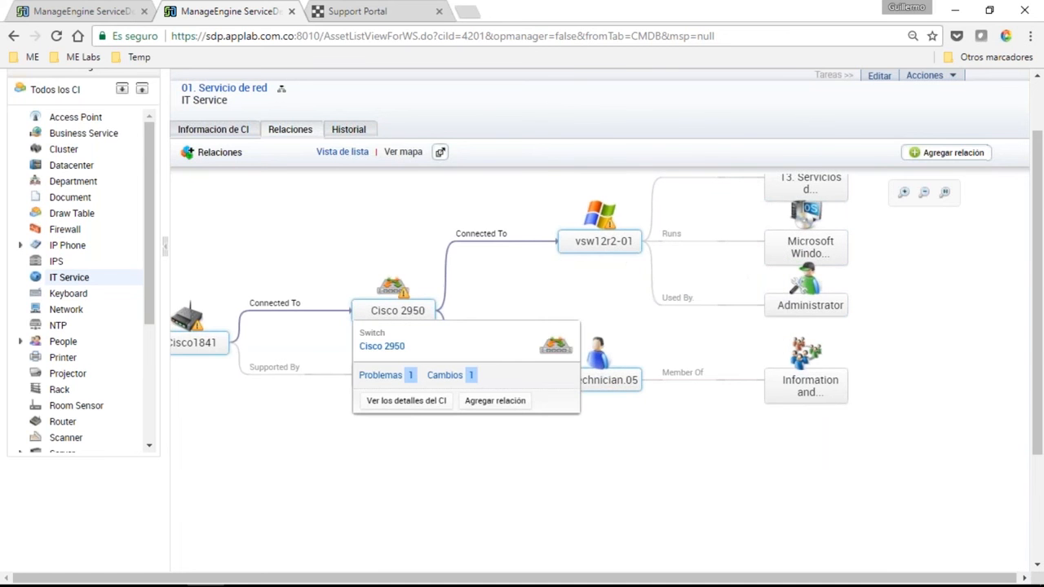
left_click_drag(691, 322, 719, 359)
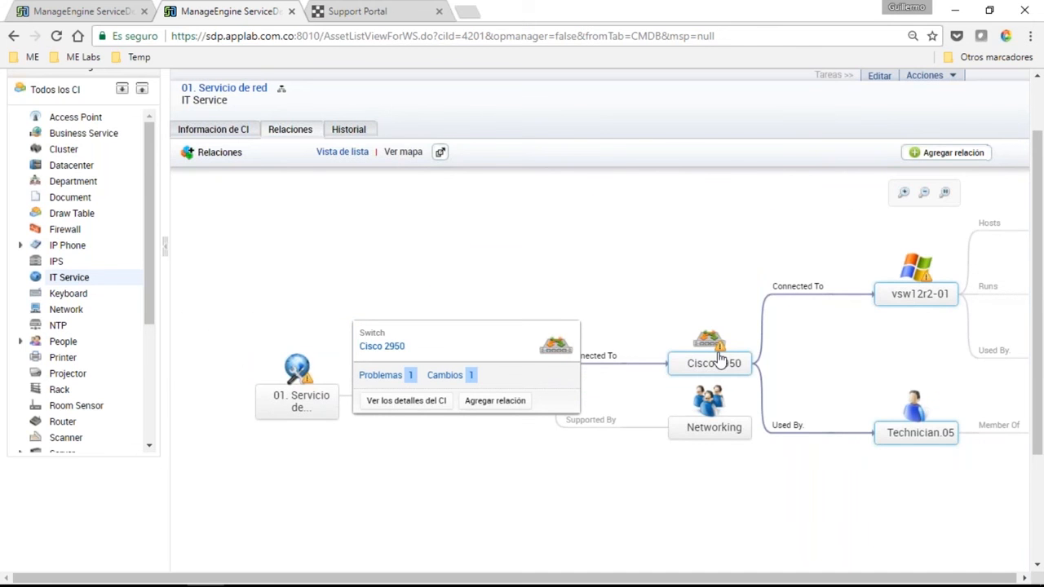
left_click_drag(306, 396, 224, 370)
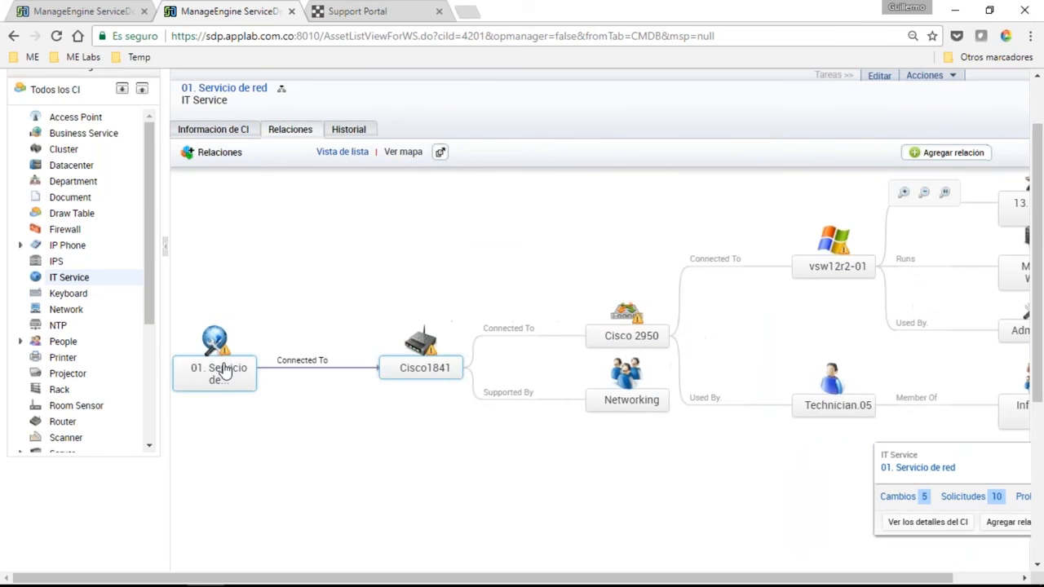
mouse_move(825, 280)
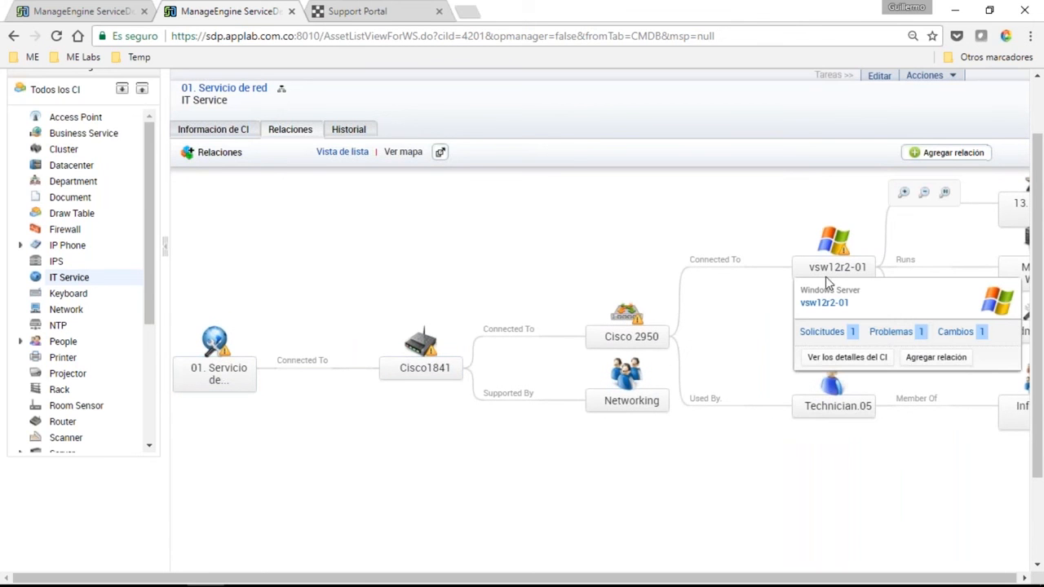
left_click(825, 334)
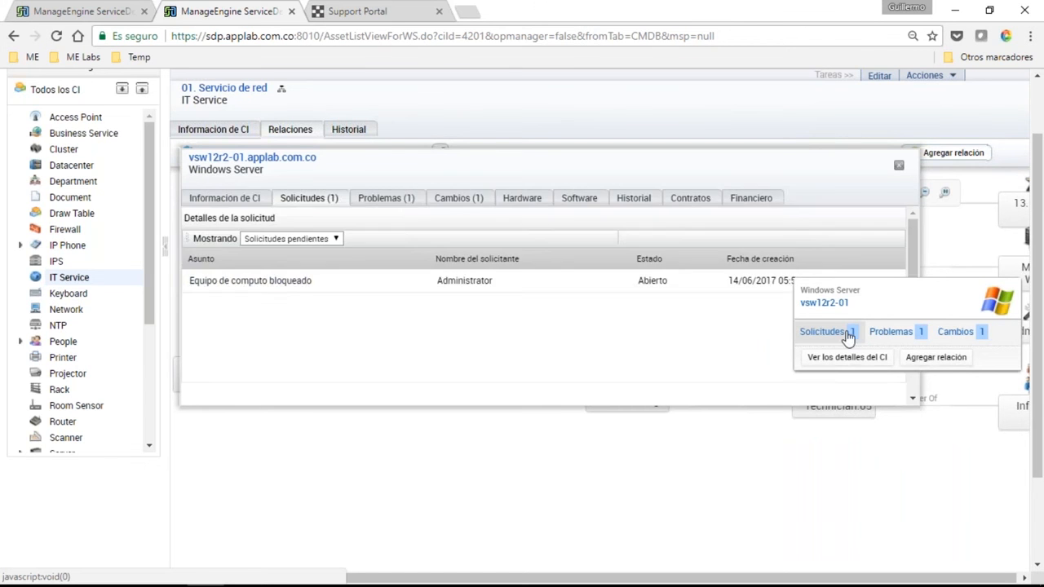
left_click(898, 165)
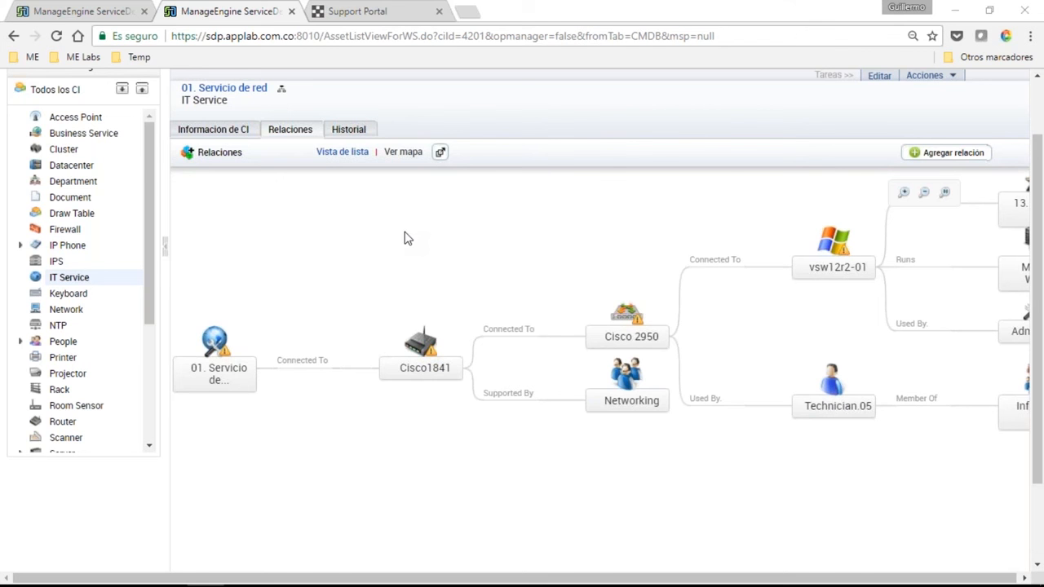
Switch to the PowerPoint slide show and advance from the Agenda slide to the Retroalimentación slide
key("alt+Tab")
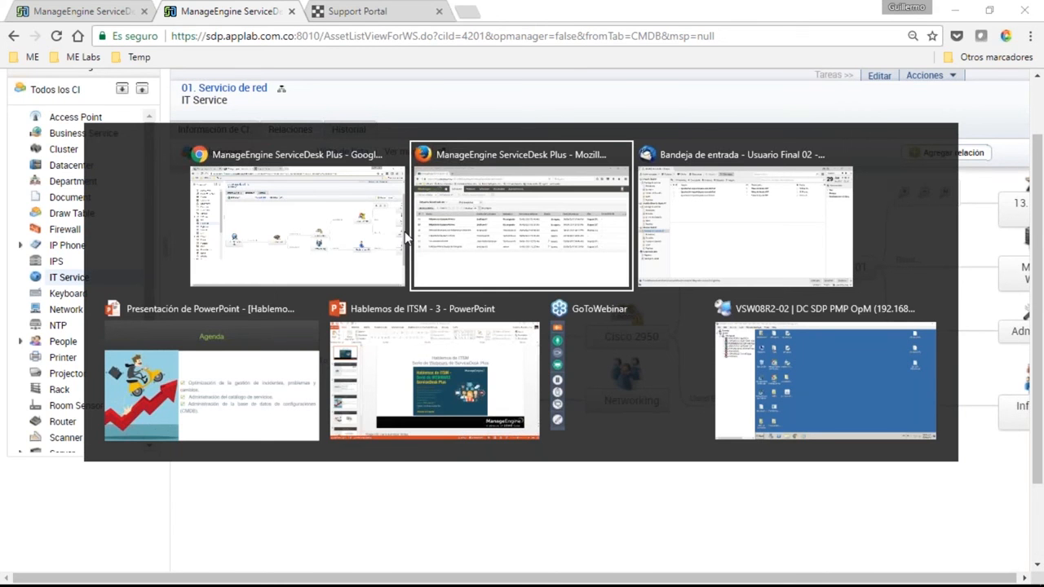
left_click(405, 236)
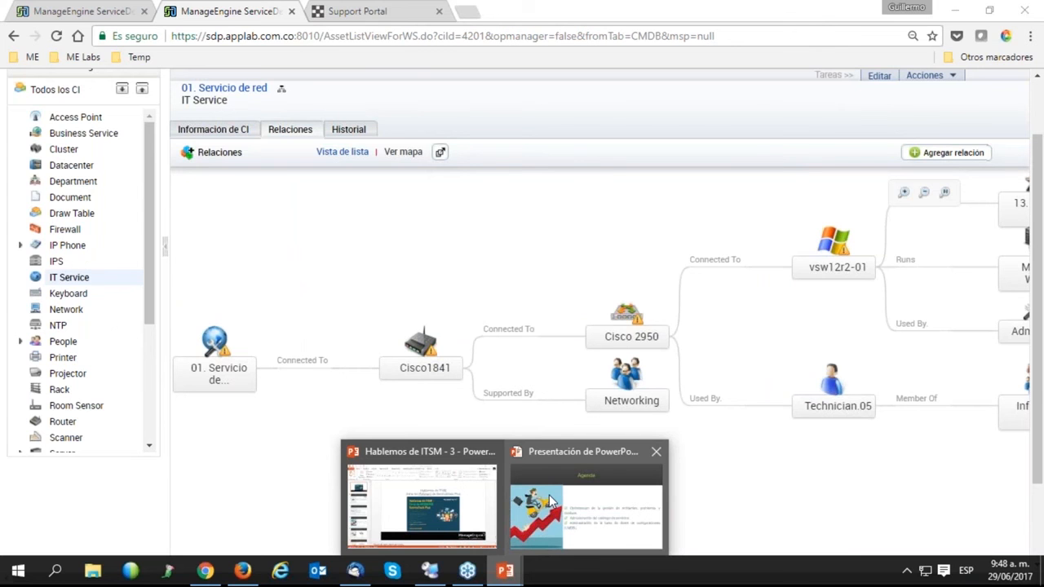
left_click(551, 501)
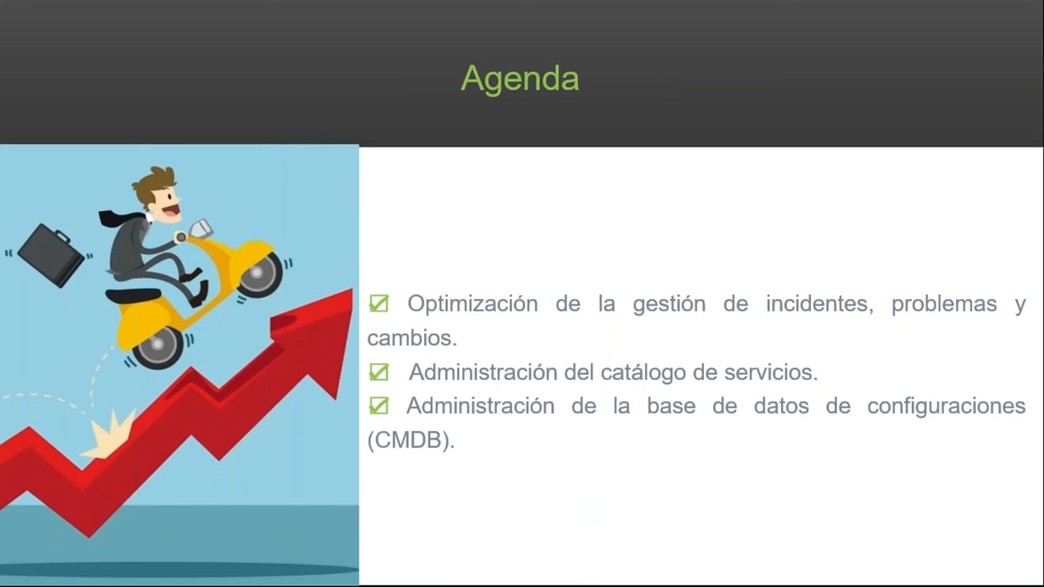
key("Right")
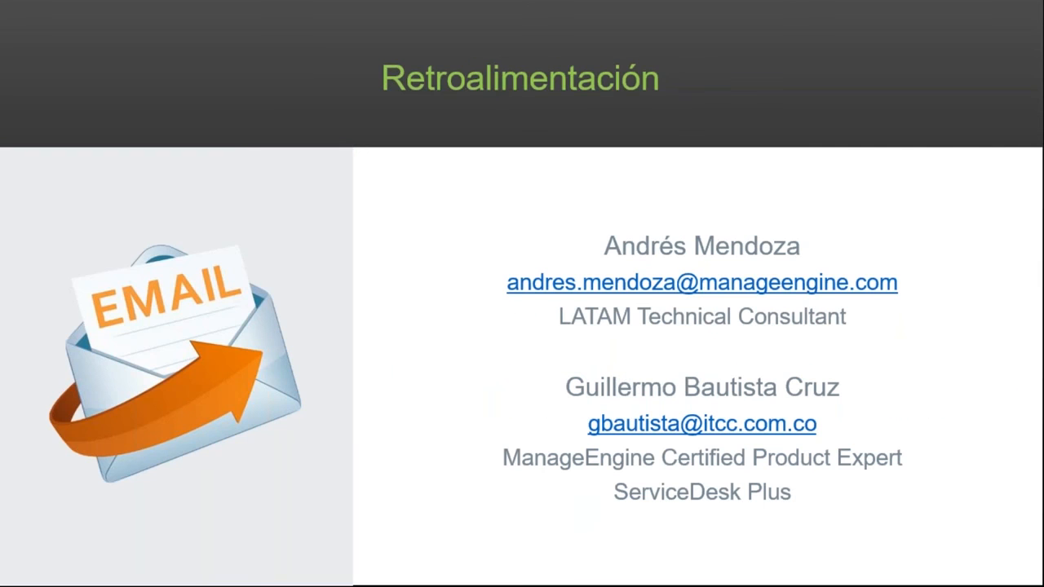
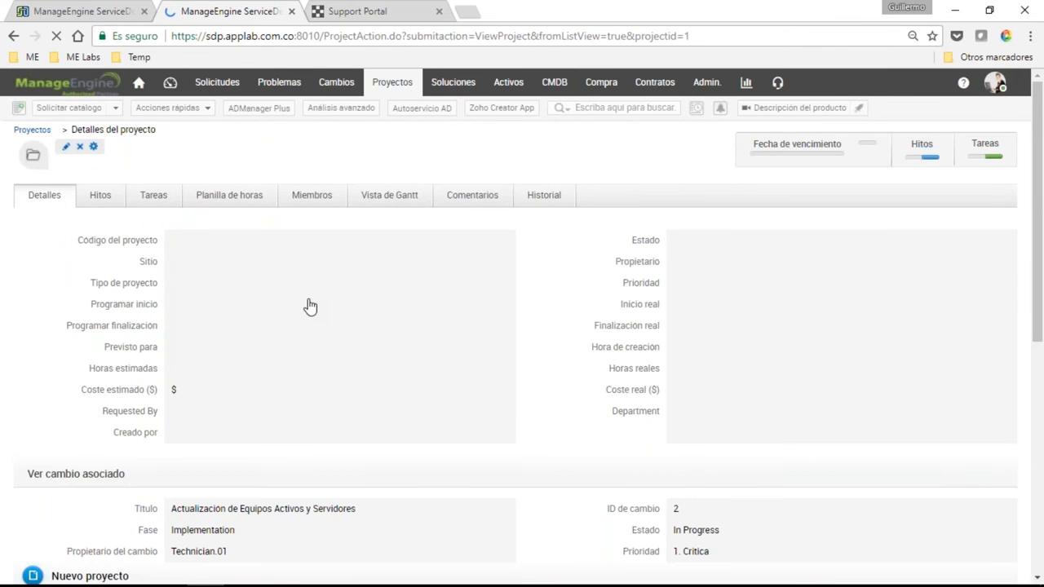
Review the details, milestones, tasks and timesheet of the project Instalación nuevos equipos activos y servidores
scroll(357, 342, "down", 1)
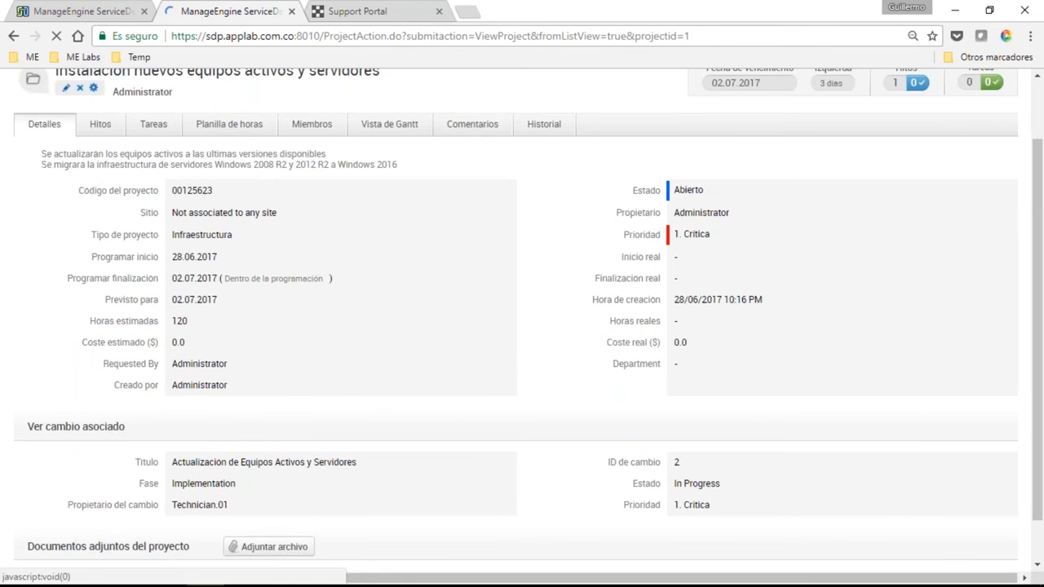
left_click(101, 132)
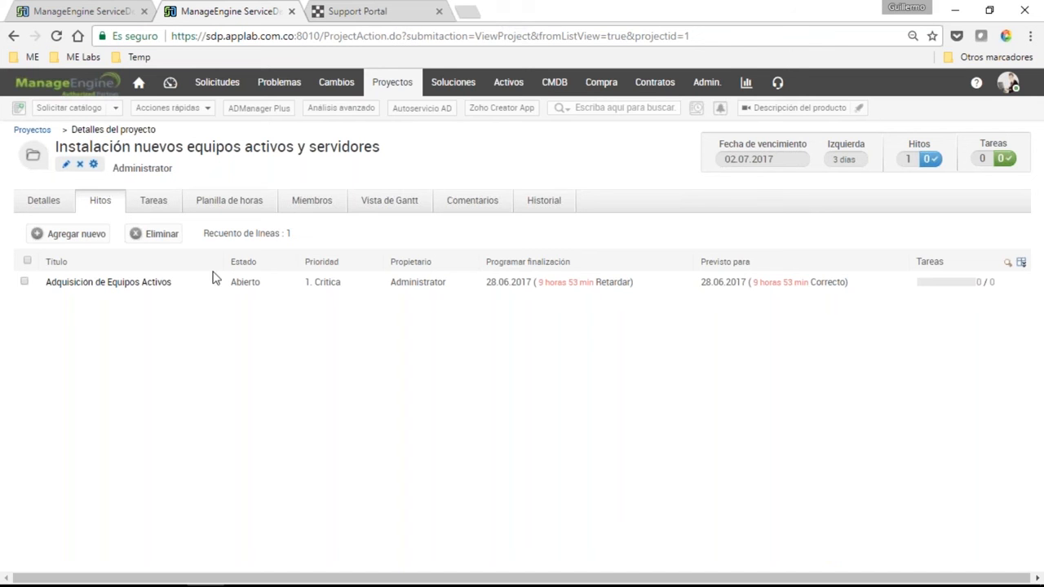
left_click(157, 208)
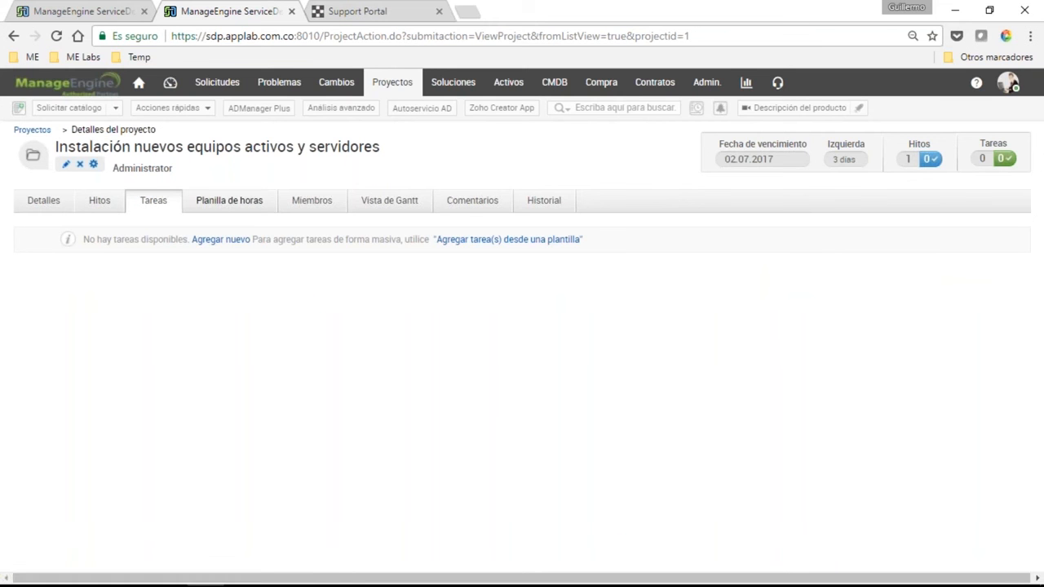
left_click(224, 205)
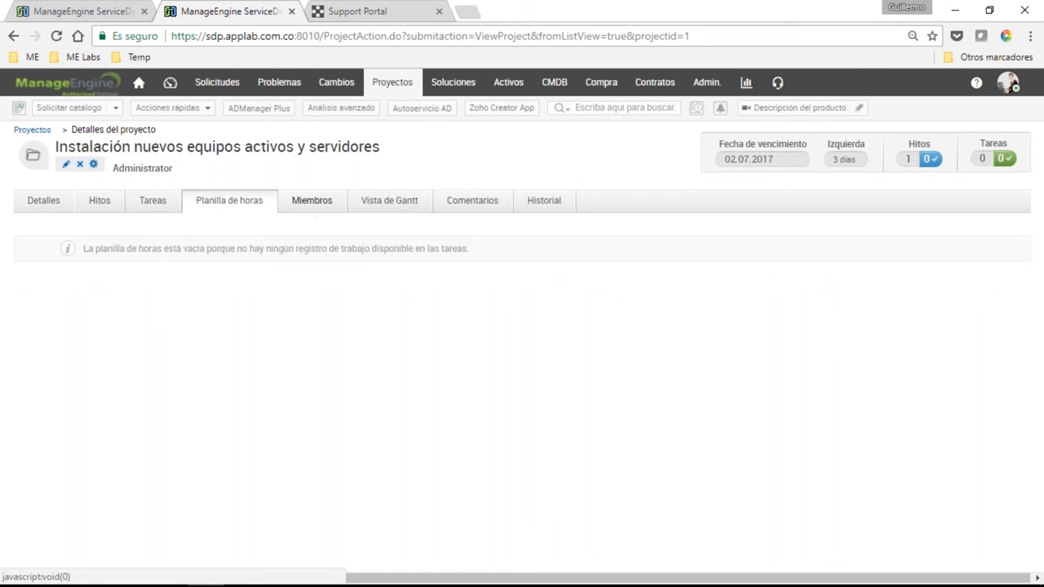
View the project's member list and look over its Gantt chart
left_click(314, 205)
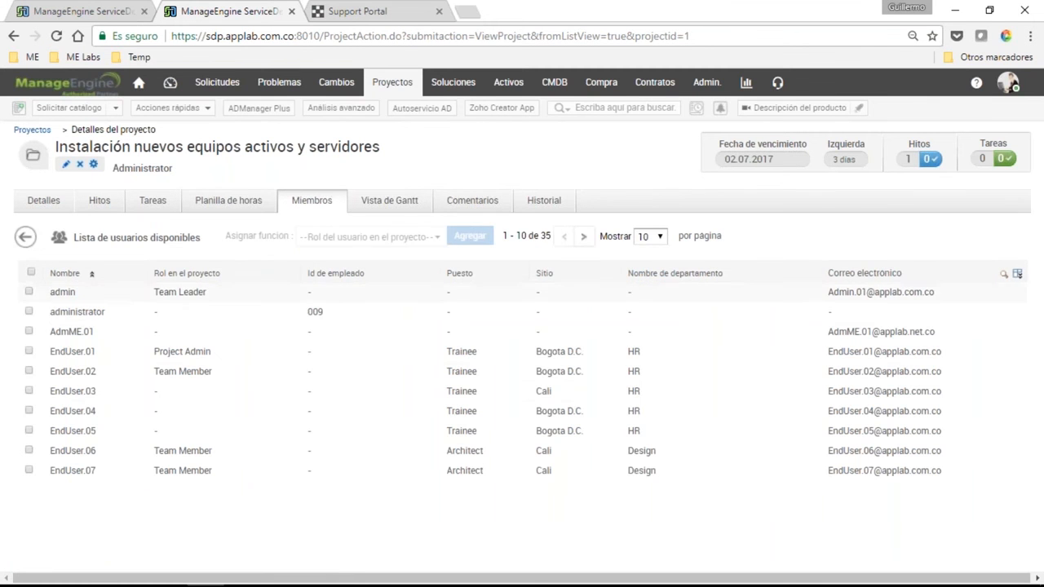
left_click(389, 200)
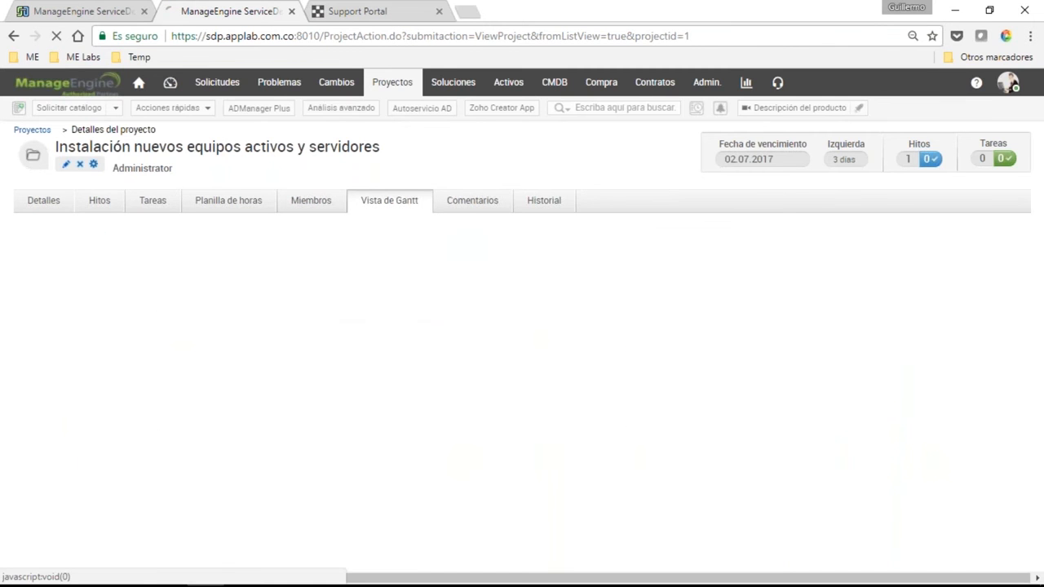
scroll(629, 290, "down", 2)
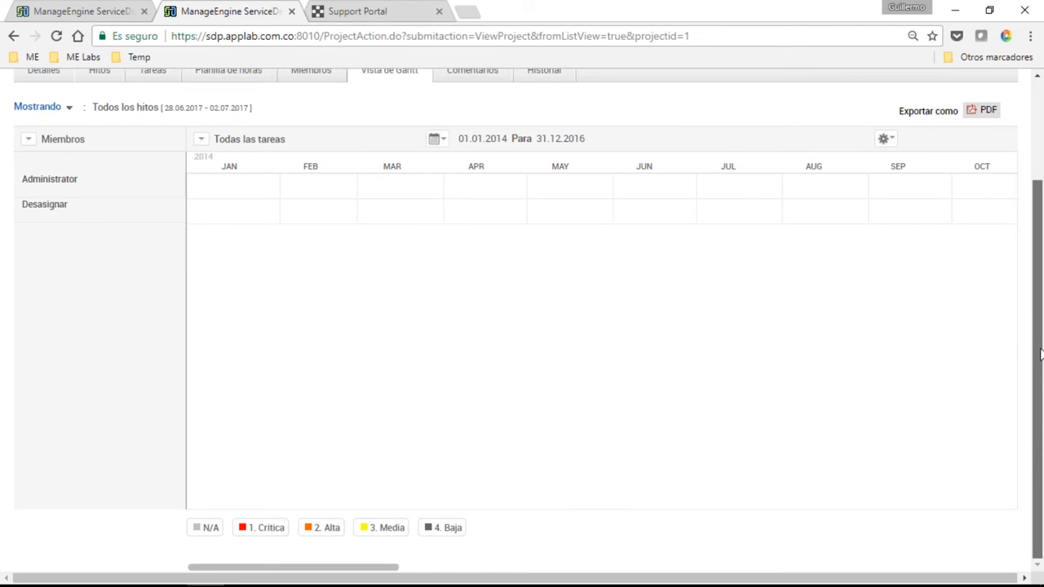
left_click_drag(1039, 352, 1037, 203)
Look through the administrator settings down to asset management, and open the Activos module
left_click(510, 83)
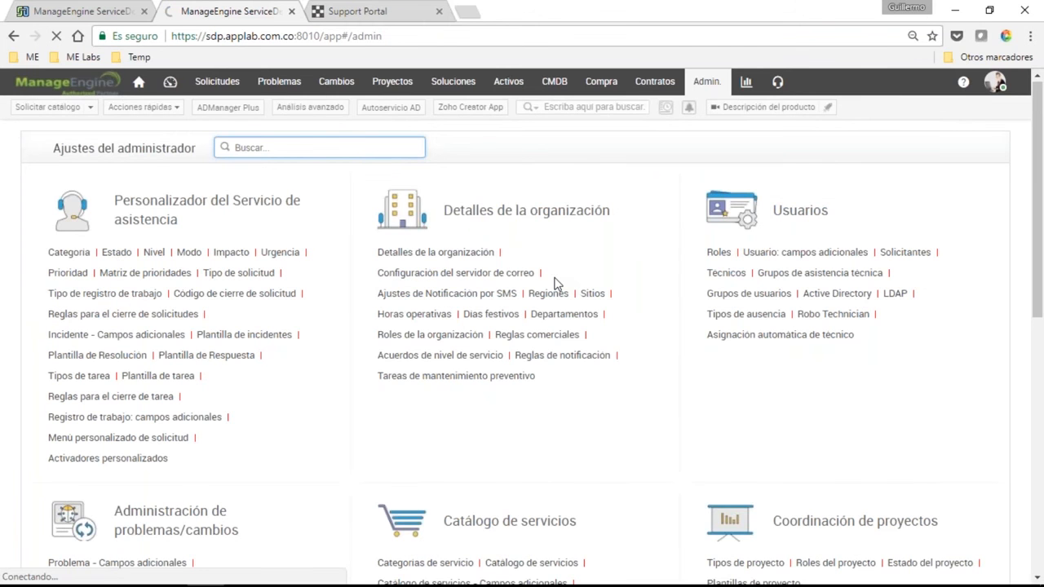
scroll(554, 283, "down", 5)
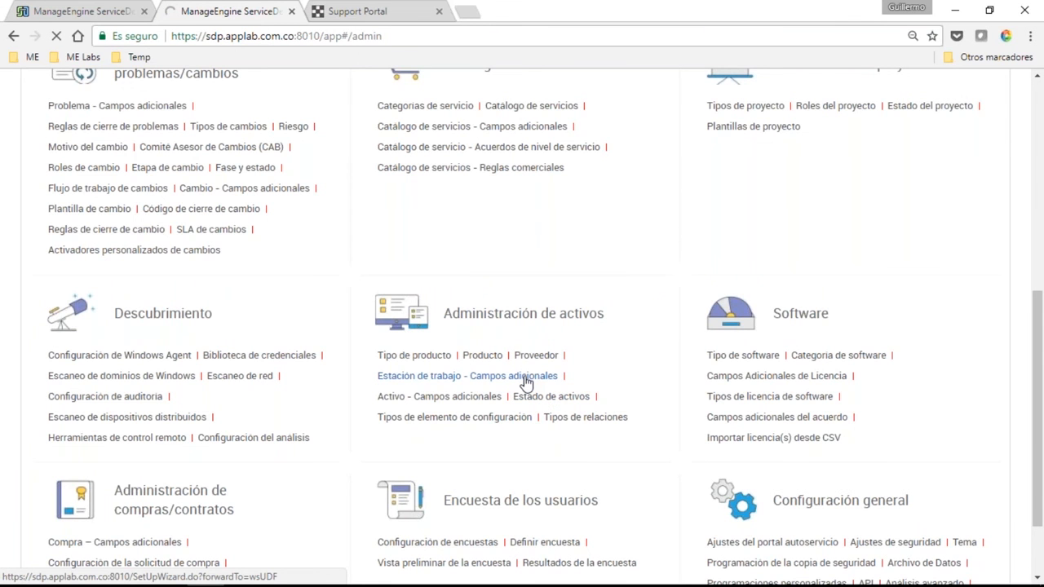
scroll(505, 326, "up", 3)
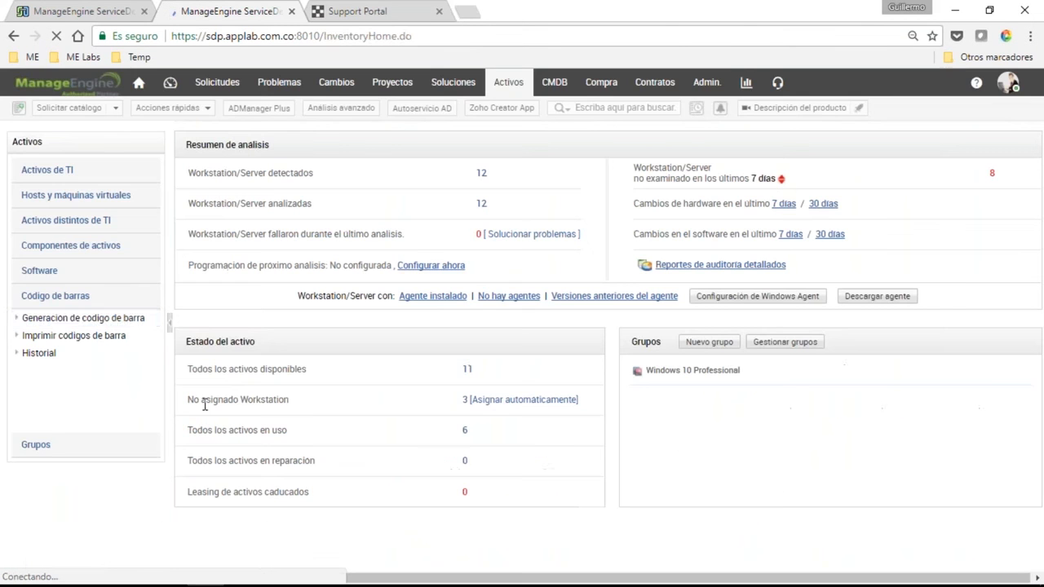
Look at the barcode generation options for assets and open the form for adding new assets with self-generated barcodes
left_click(63, 317)
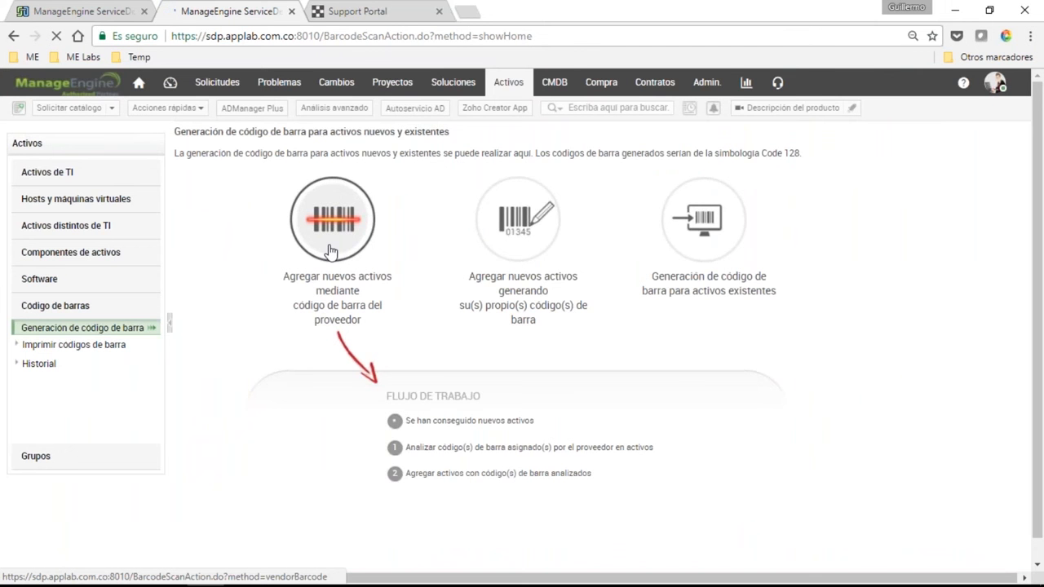
left_click(329, 257)
mouse_move(500, 190)
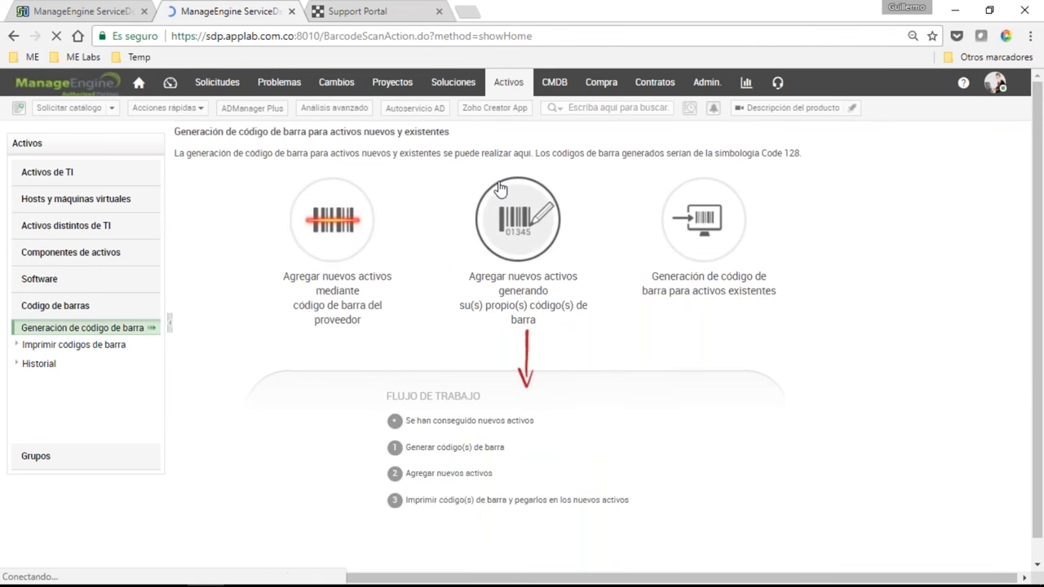
left_click(518, 233)
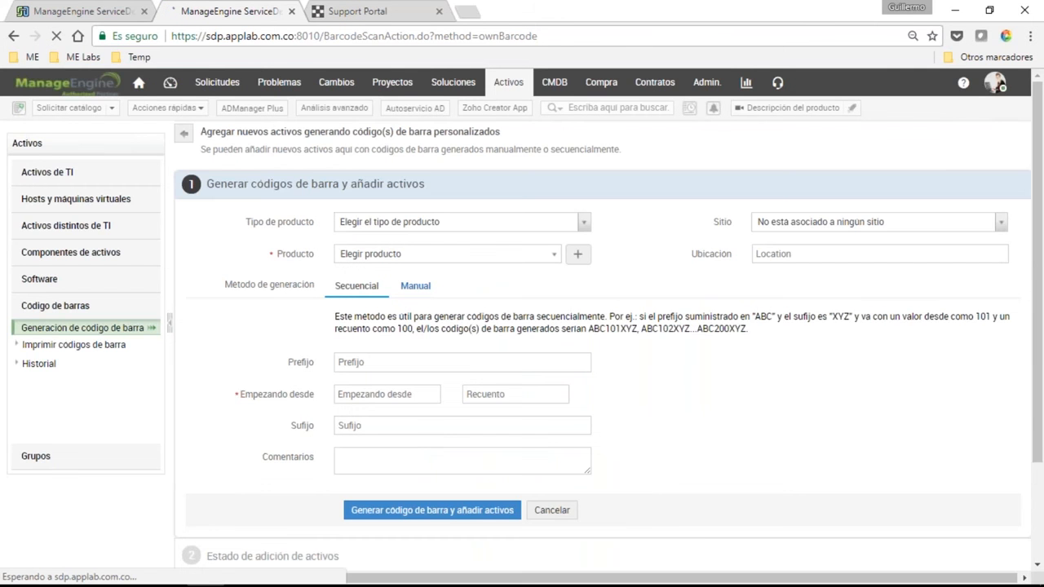
Examine the sequential barcode form, from the prefix and count fields to the highlighted Imprimir códigos de barra stage
scroll(372, 285, "down", 1)
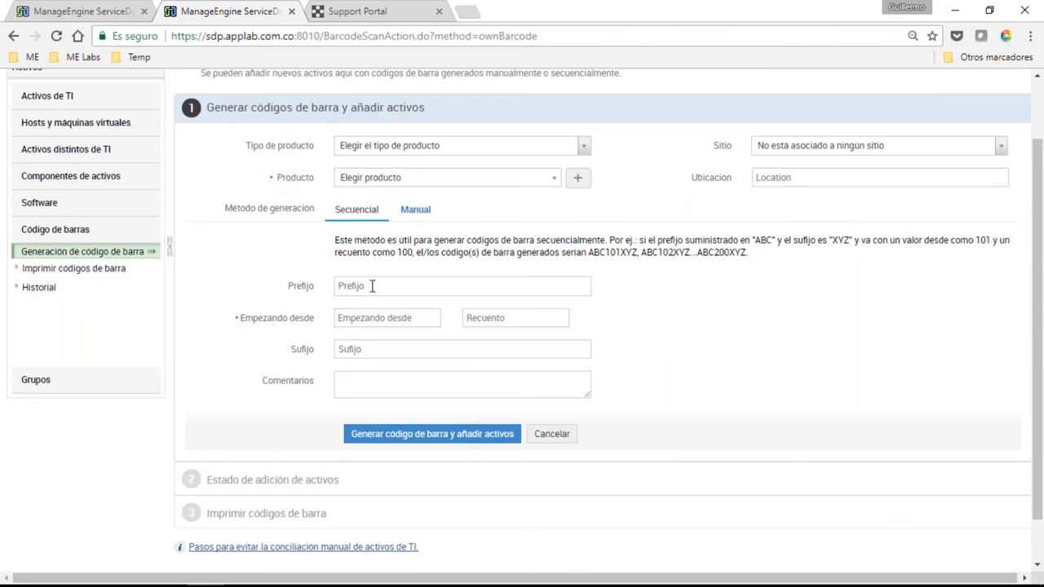
left_click(499, 318)
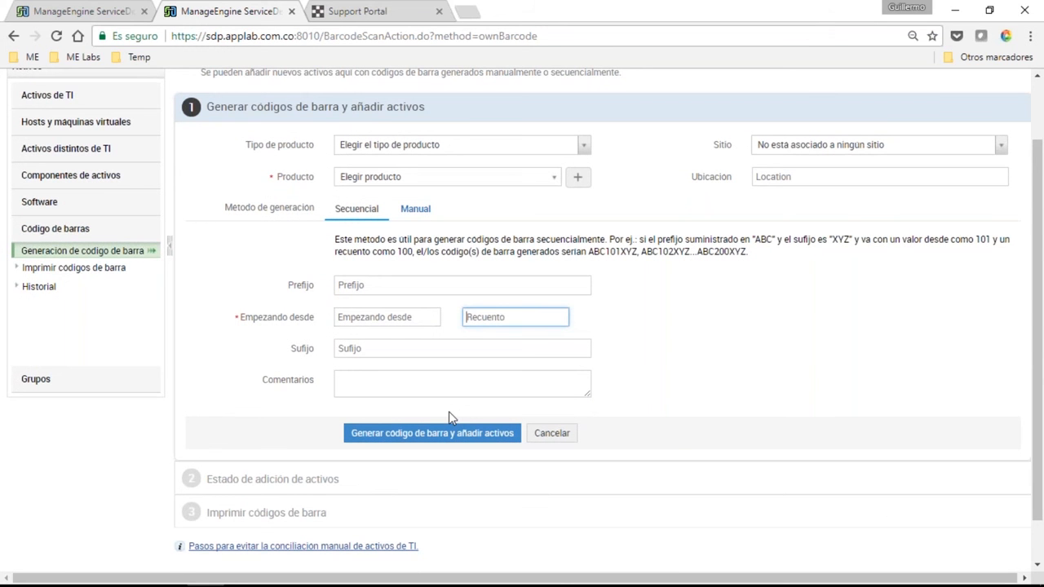
scroll(451, 418, "down", 1)
left_click_drag(327, 463, 251, 464)
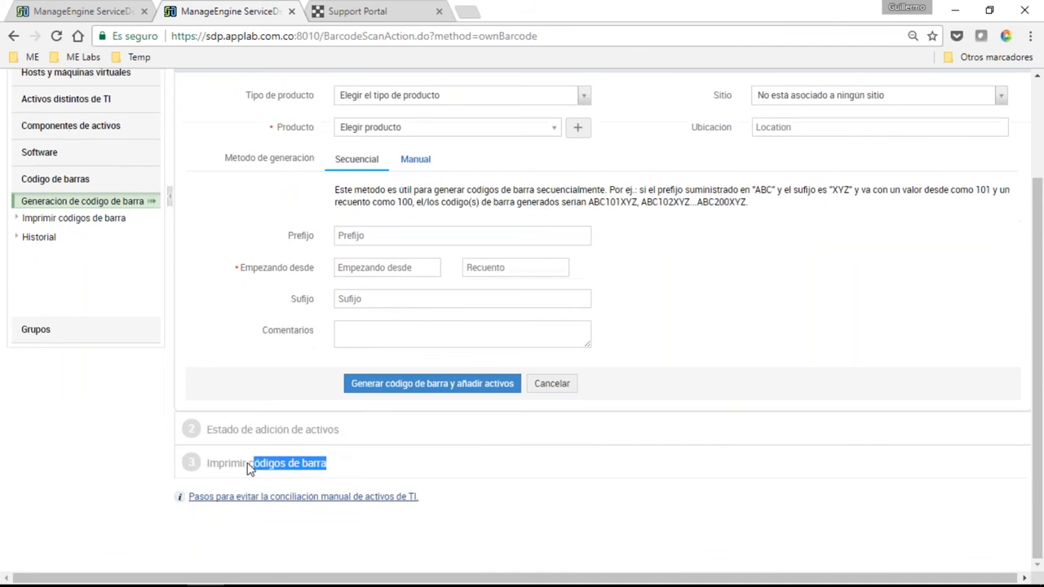
left_click_drag(248, 468, 206, 466)
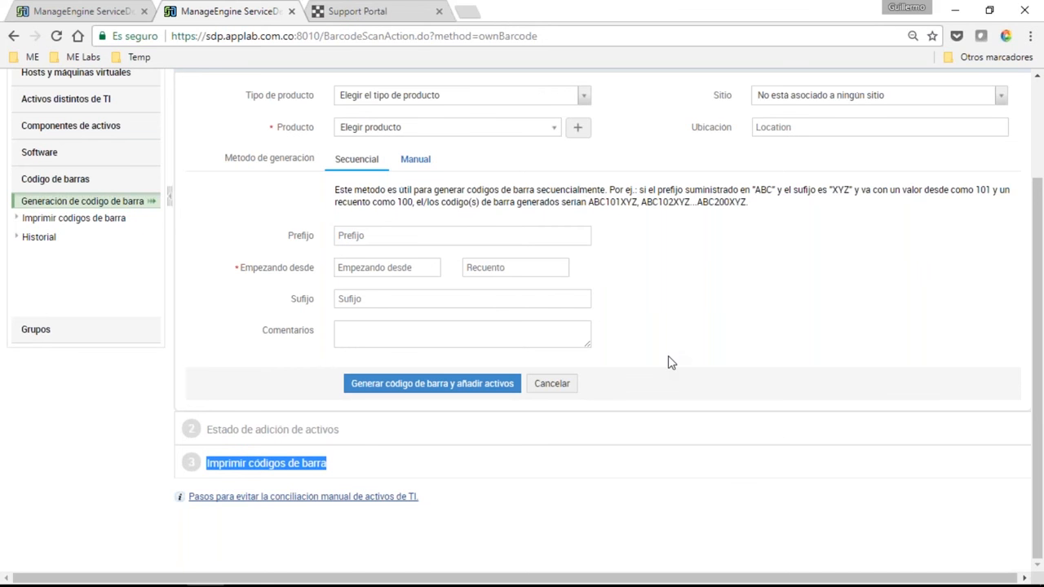
scroll(668, 356, "up", 1)
scroll(667, 362, "up", 2)
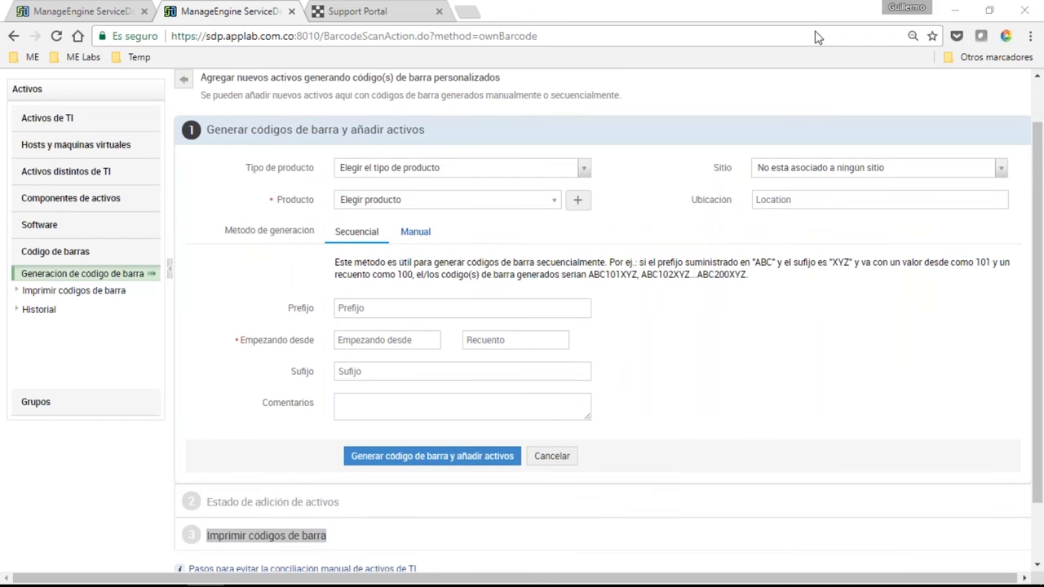
Open the tasks of the Equipo de computo lento request template and try moving Diagnosticar estado de funcionamiento to third place
left_click(706, 83)
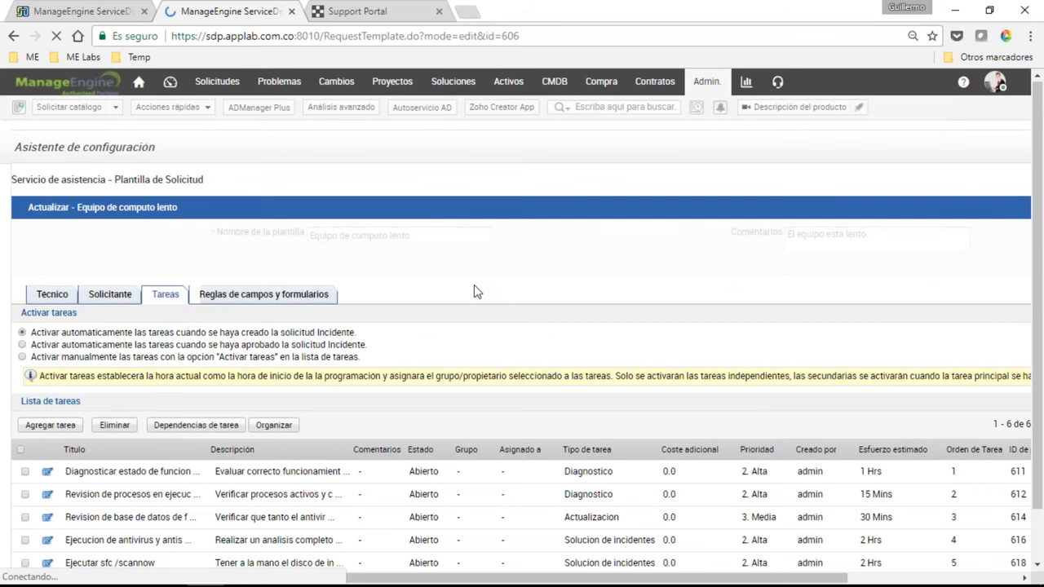
scroll(477, 292, "down", 2)
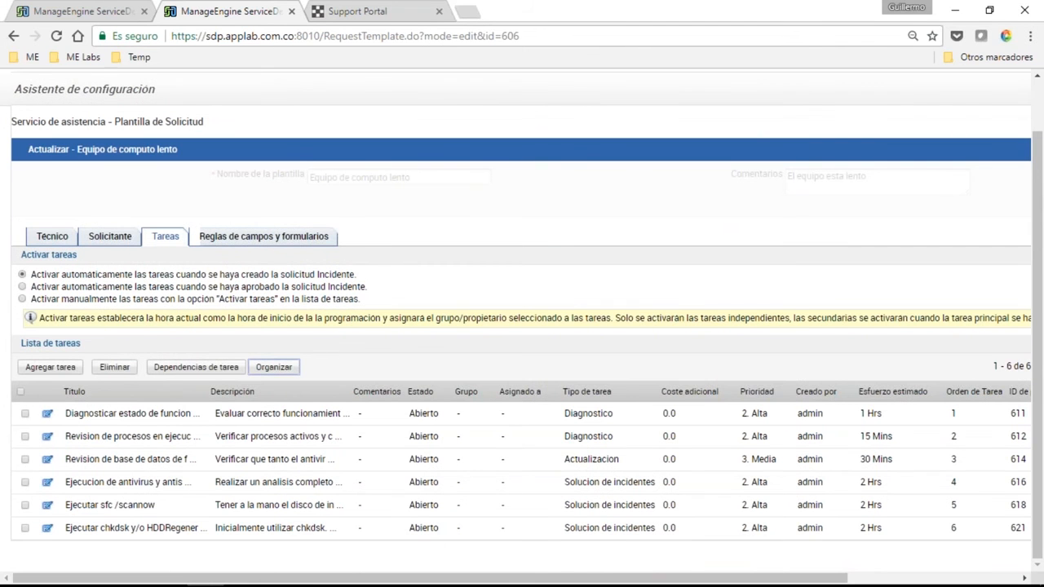
left_click(268, 368)
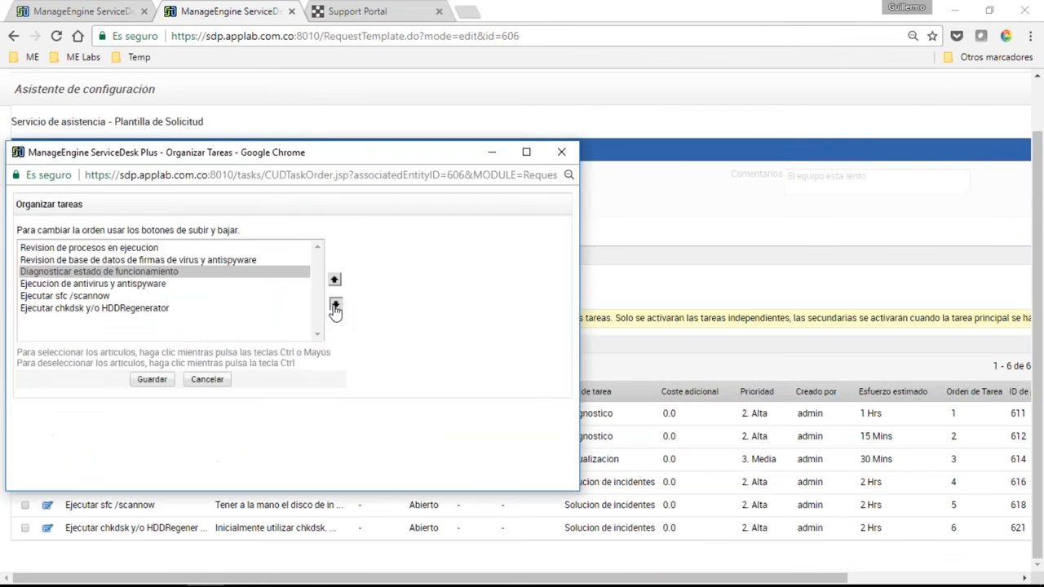
left_click(151, 379)
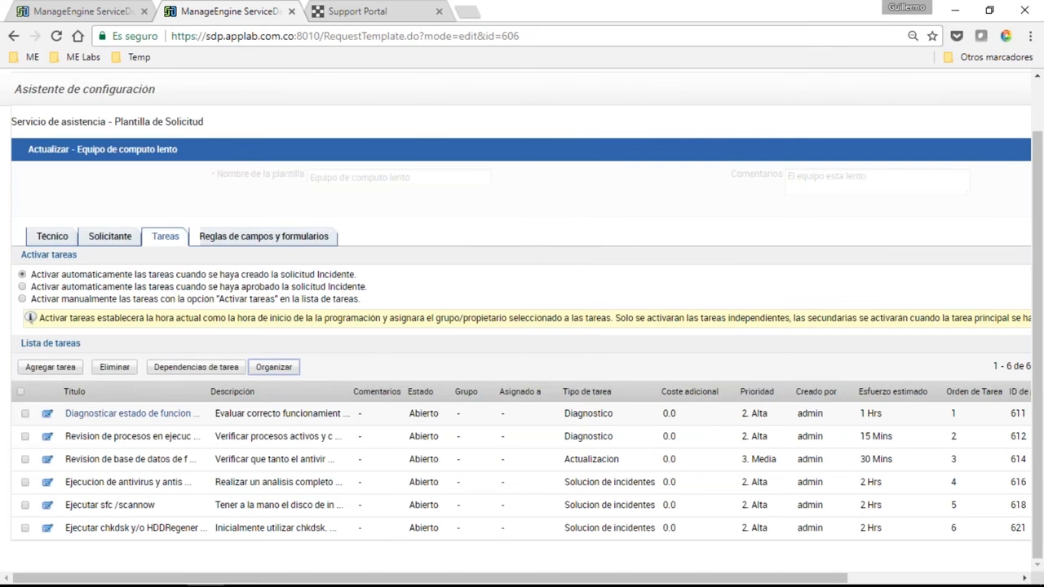
Check the template's task dependency diagram, and view the settings of the task Diagnosticar estado de funcionamiento without saving
left_click(195, 367)
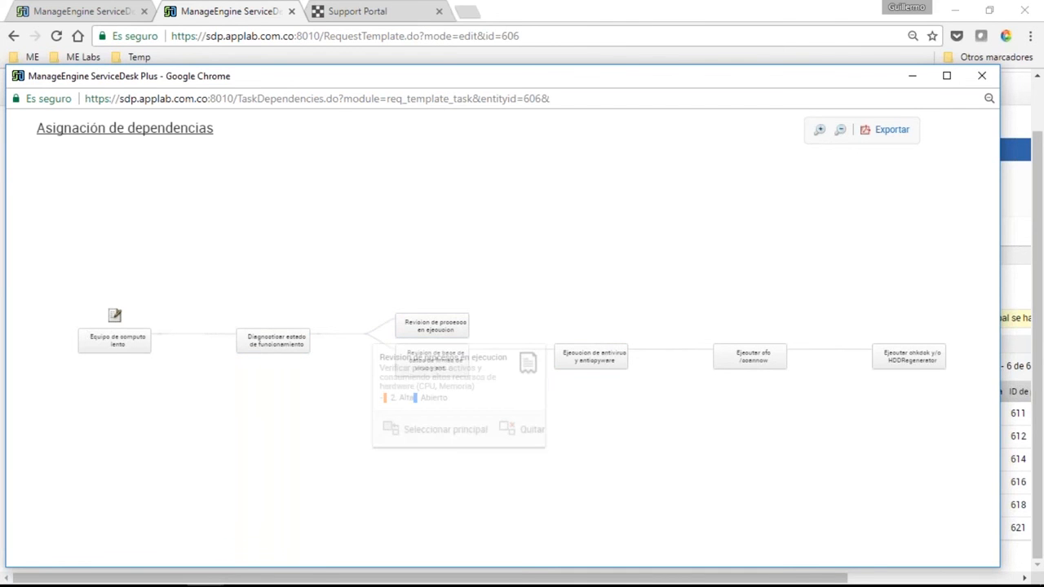
left_click(980, 77)
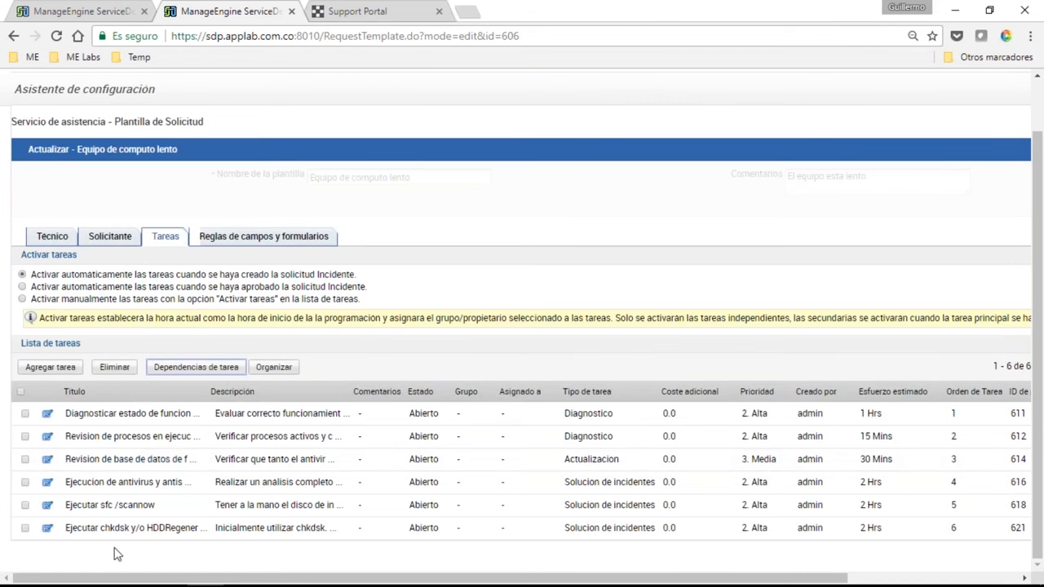
left_click(77, 414)
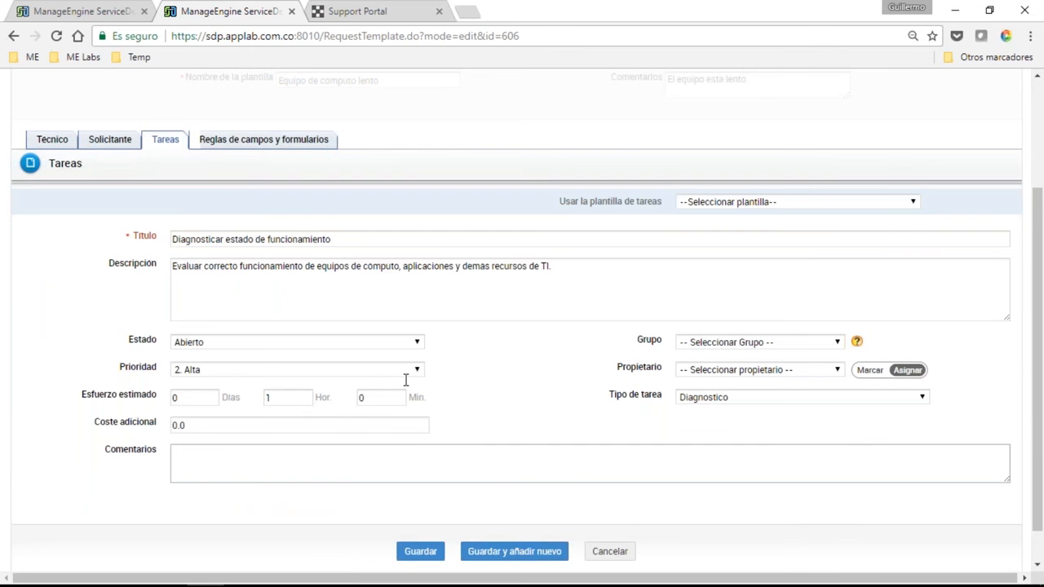
scroll(405, 380, "down", 1)
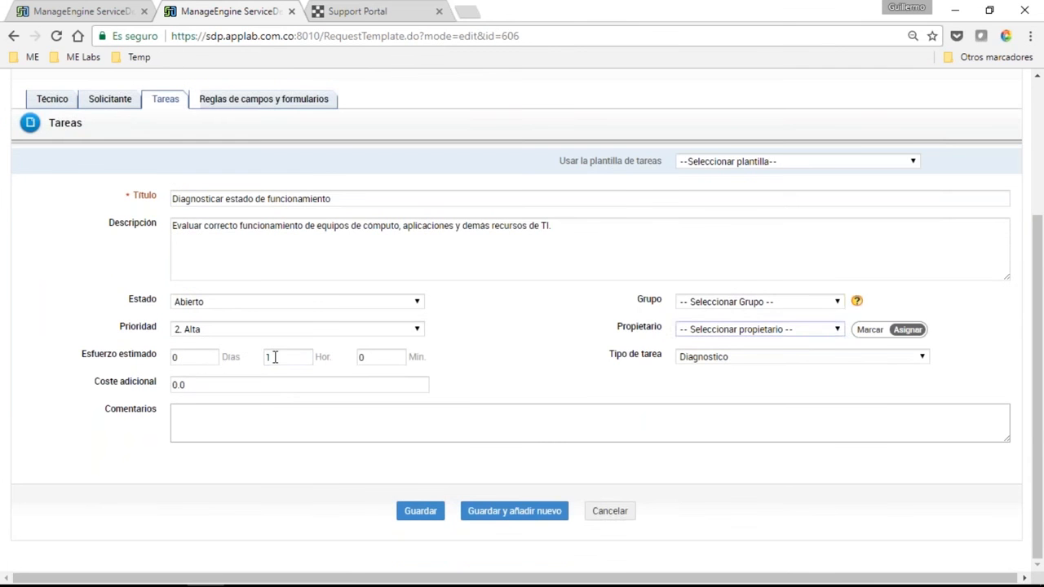
left_click(624, 511)
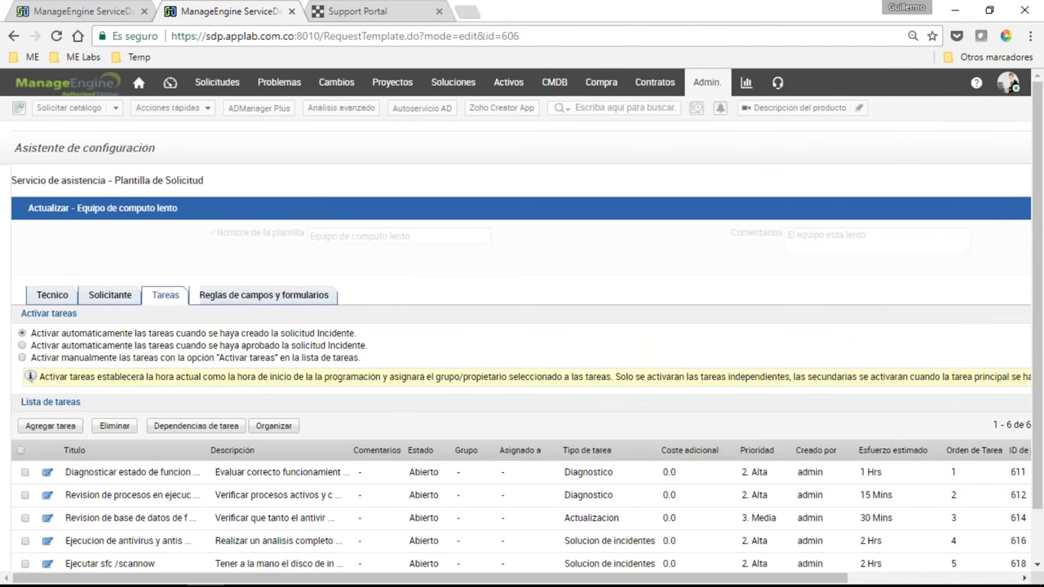
View the settings of the task Revision de procesos en ejecucion, and inspect the task summaries in the template's dependency diagram
scroll(536, 375, "down", 1)
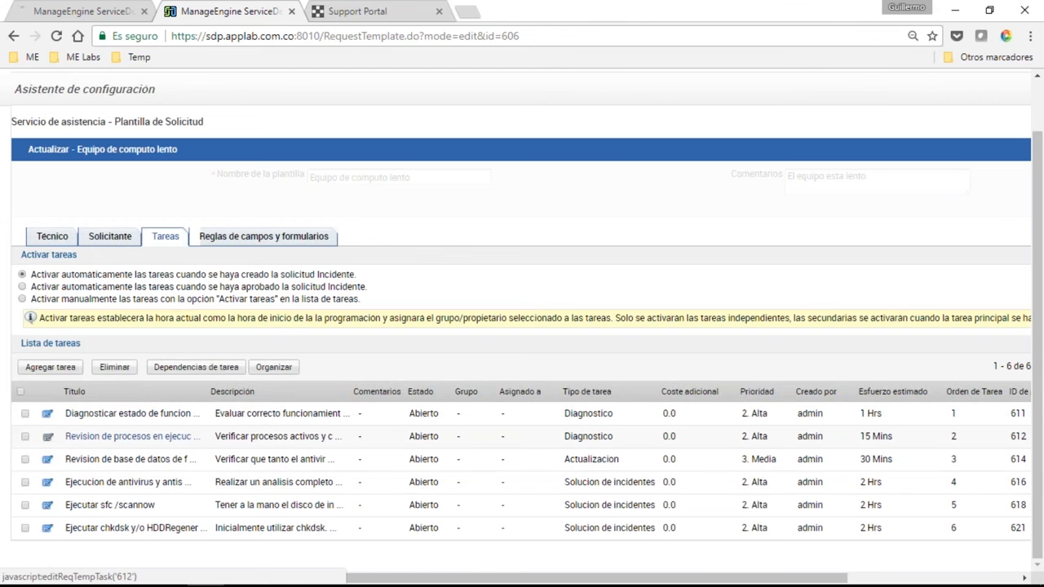
left_click(130, 436)
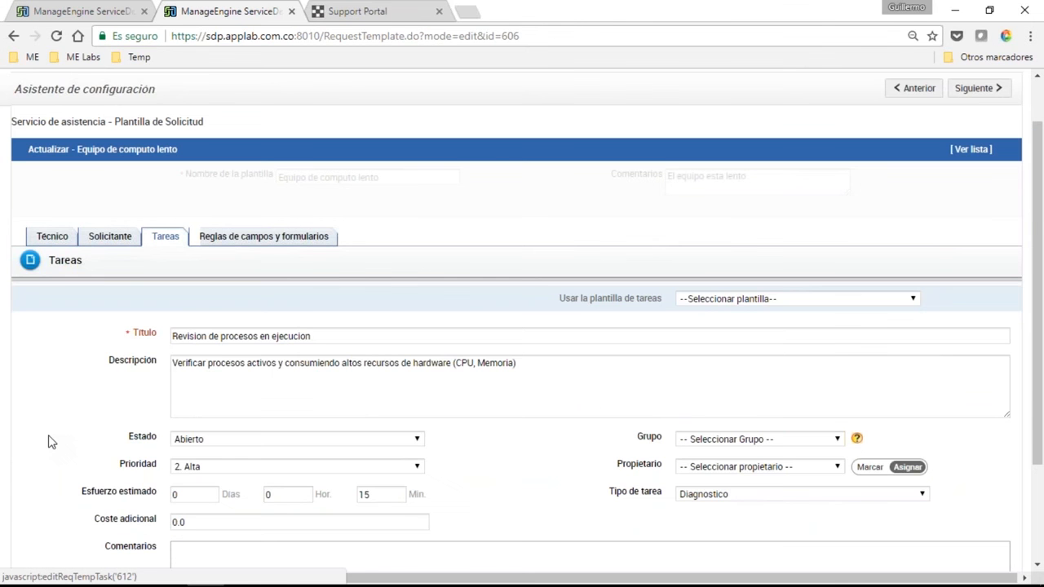
scroll(816, 480, "down", 1)
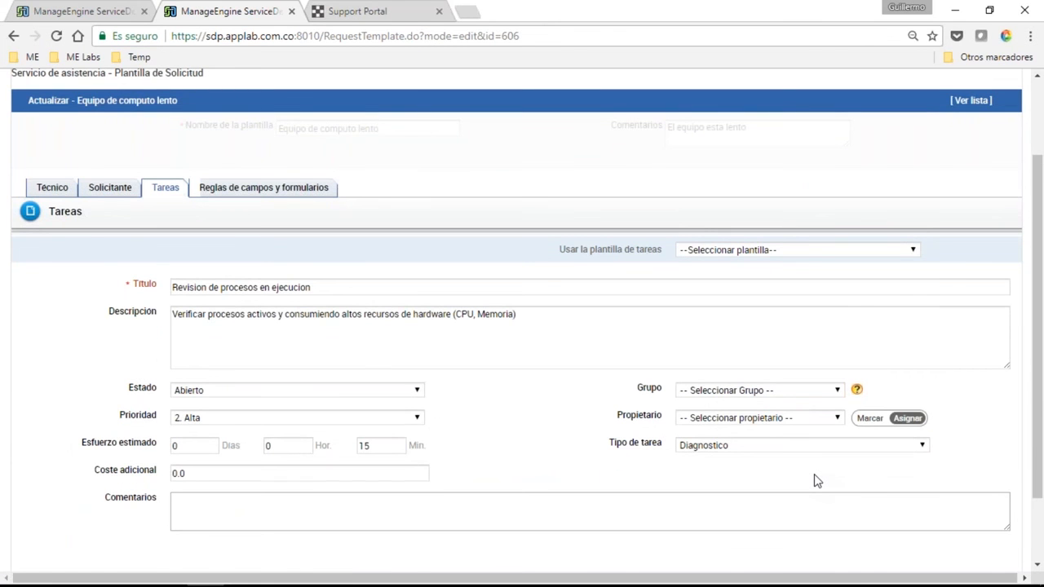
scroll(816, 480, "down", 1)
left_click(758, 389)
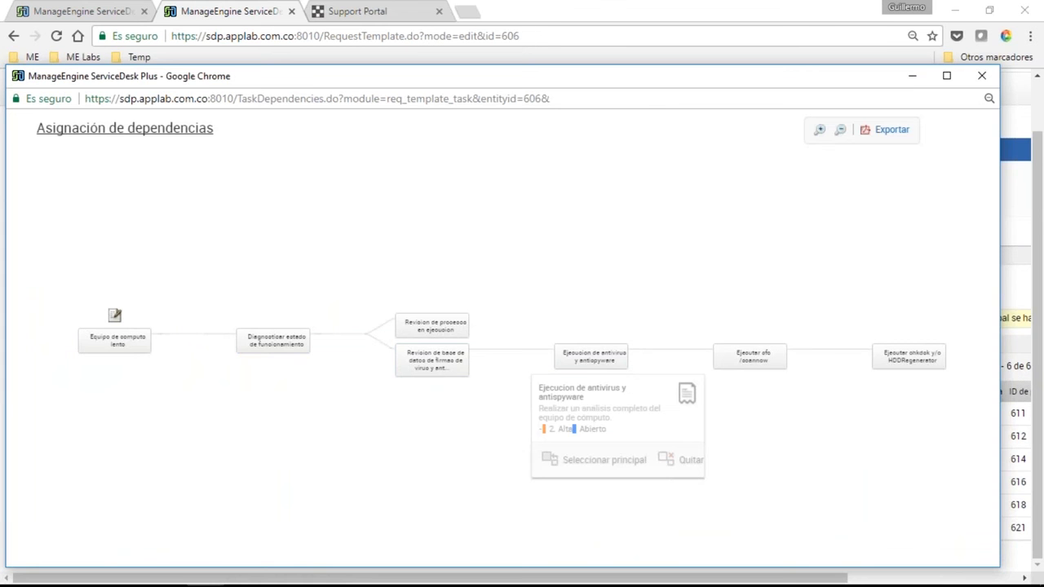
mouse_move(465, 347)
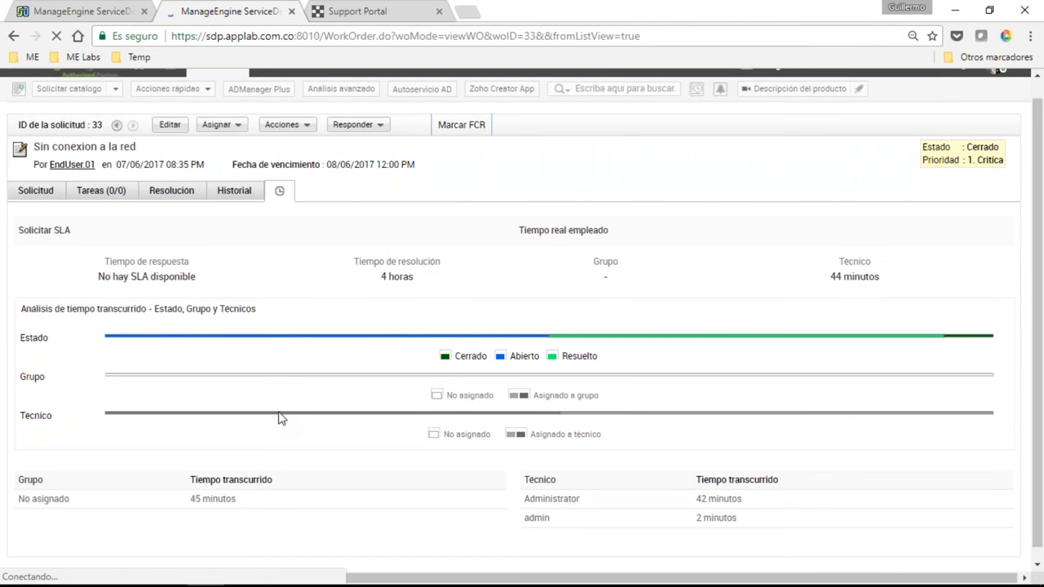
Examine the elapsed-time analysis of the Sin conexion a la red request by technician and by Abierto, Resuelto and Cerrado status
mouse_move(500, 420)
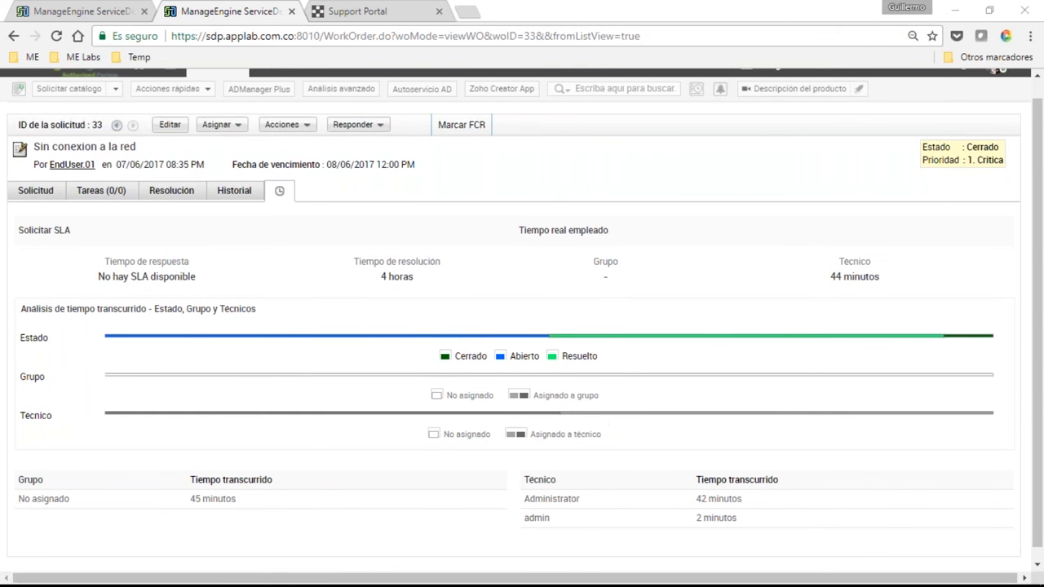
left_click_drag(744, 499, 694, 518)
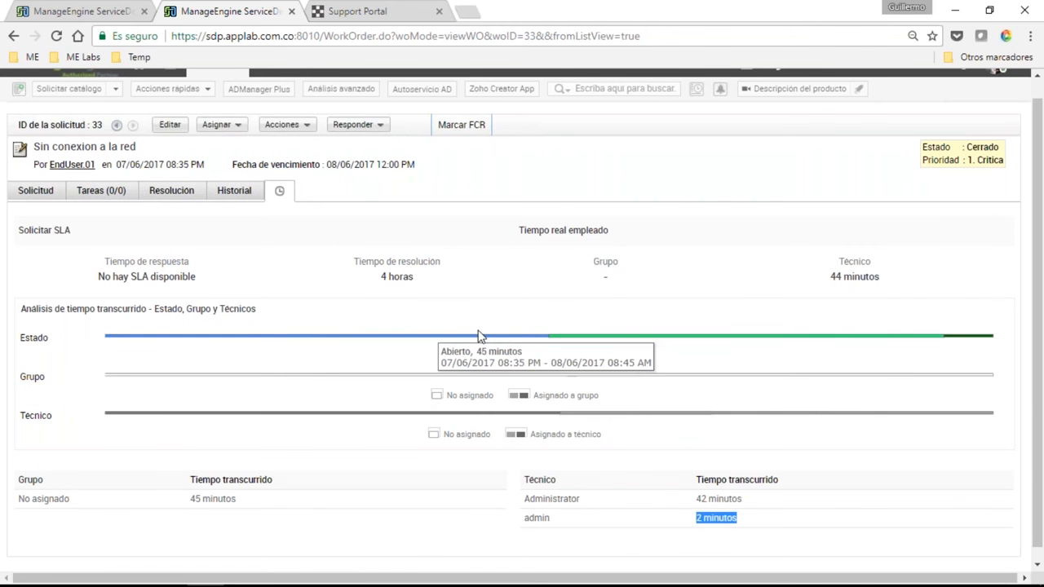
mouse_move(642, 344)
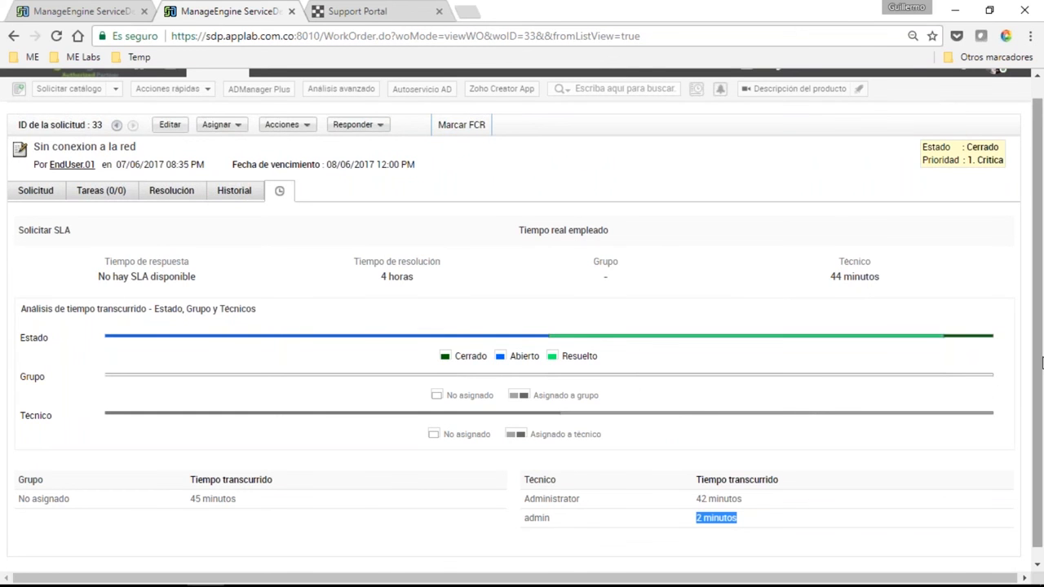
mouse_move(972, 344)
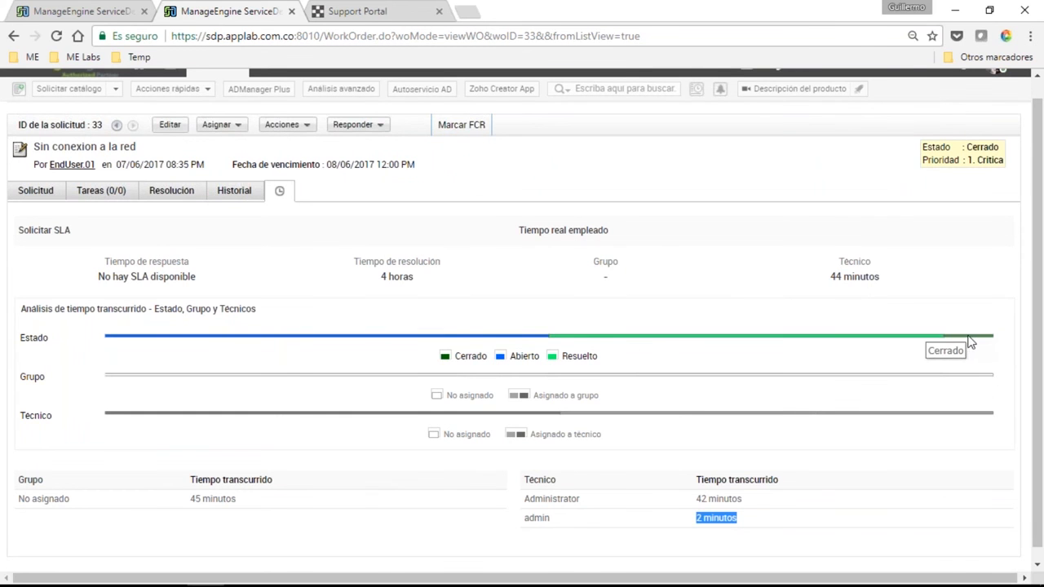
mouse_move(572, 339)
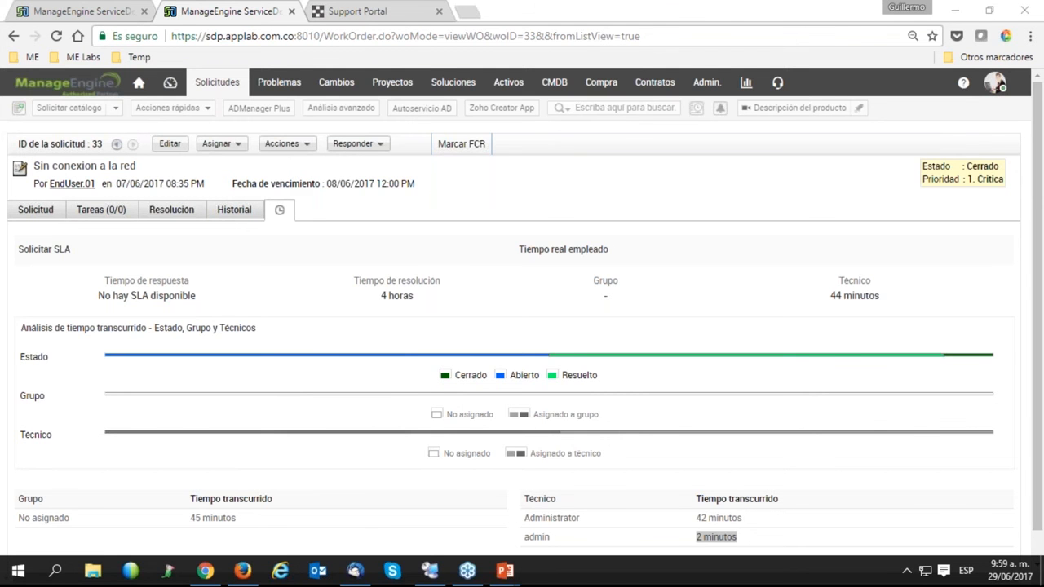
Bring up the overview of open windows to switch away from the browser
key("alt+Tab")
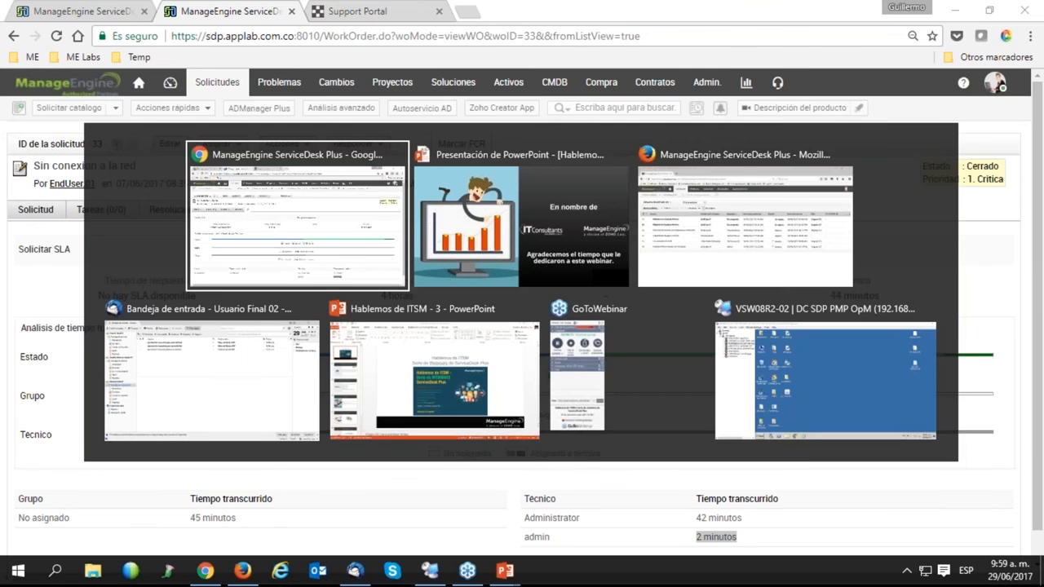